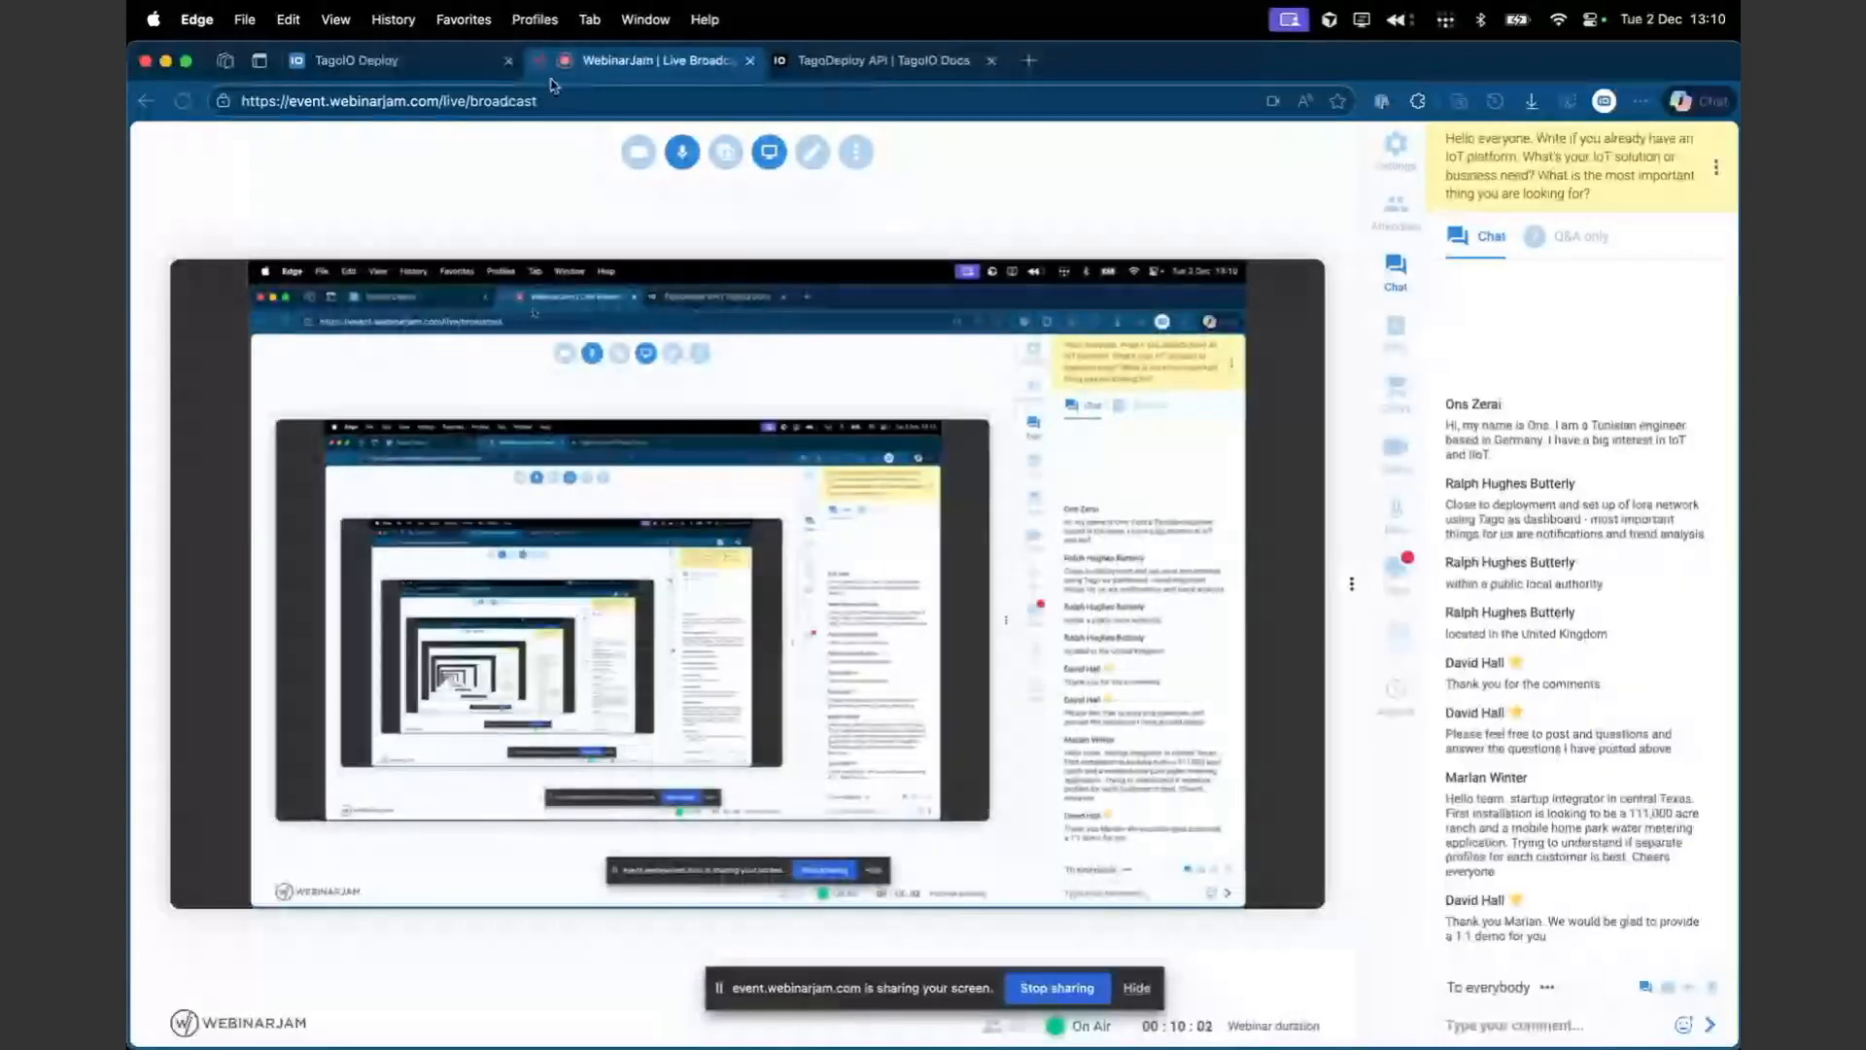
- Open the TagoIO Deploy home page and then return to the projects overview
left_click(437, 68)
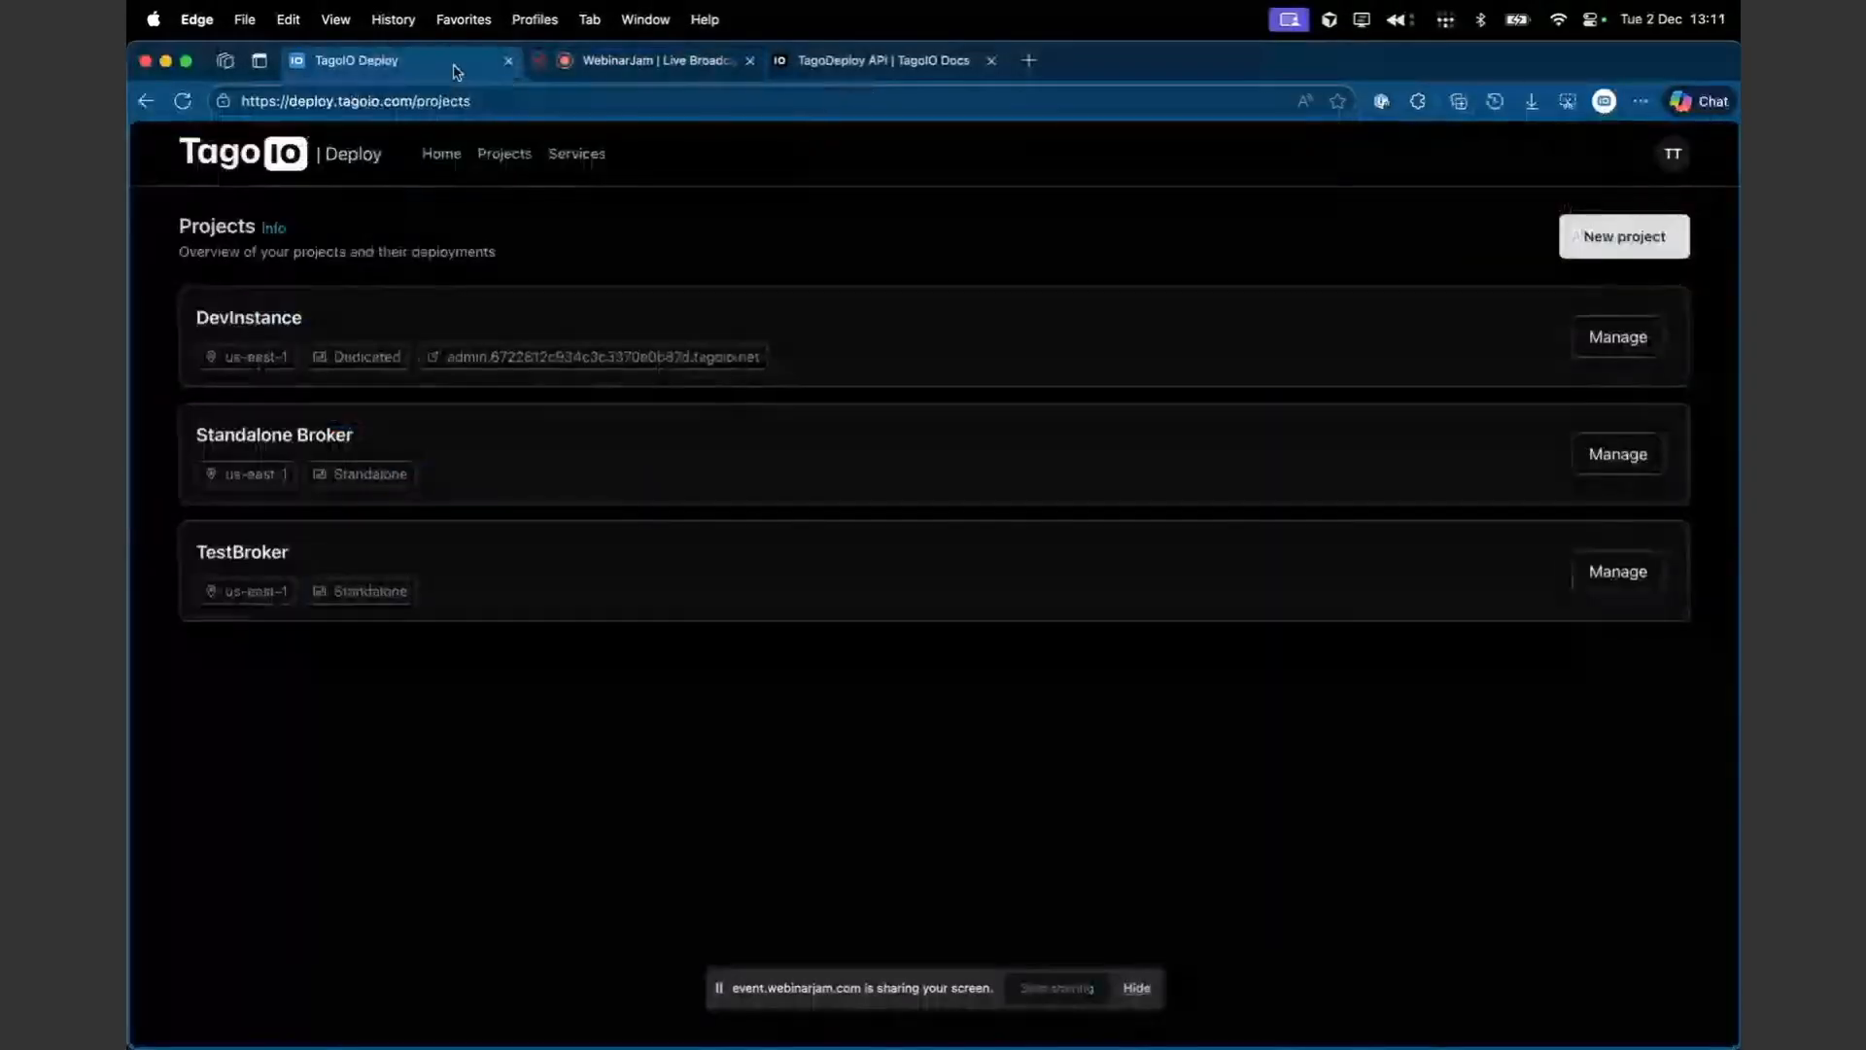
left_click(427, 157)
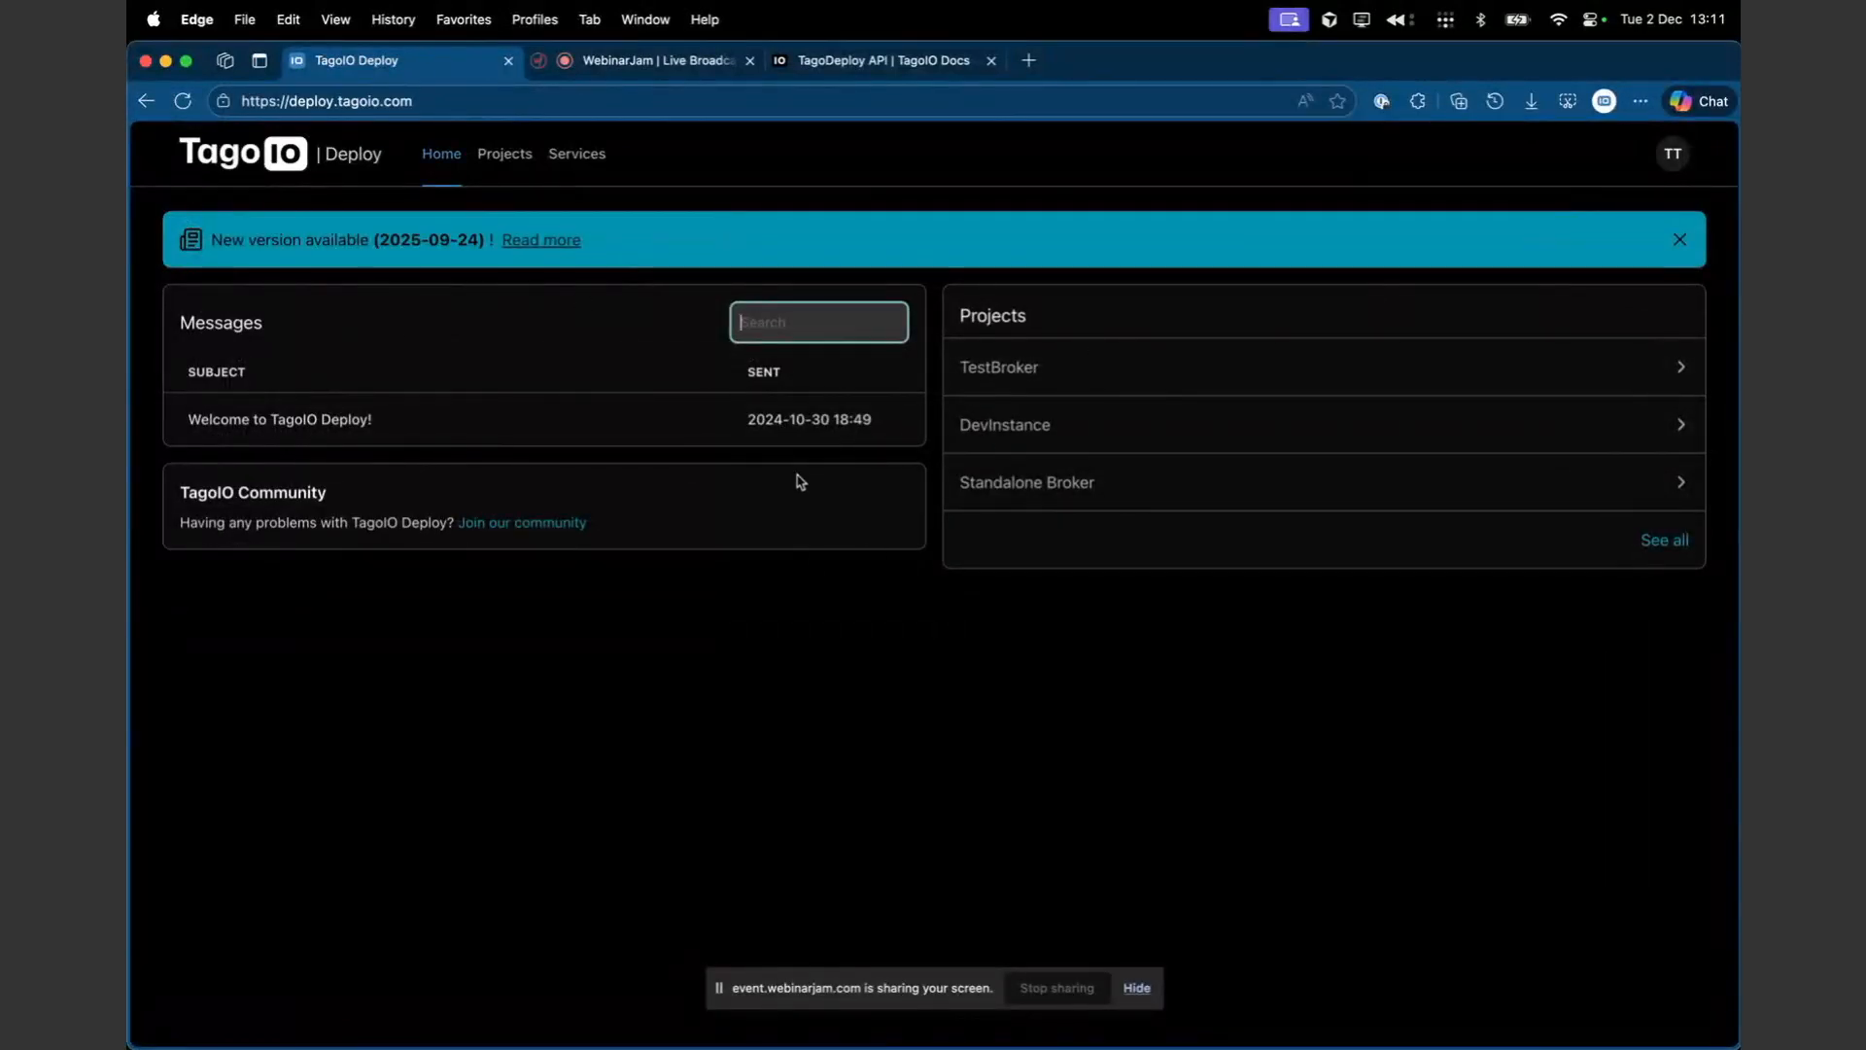
left_click(502, 153)
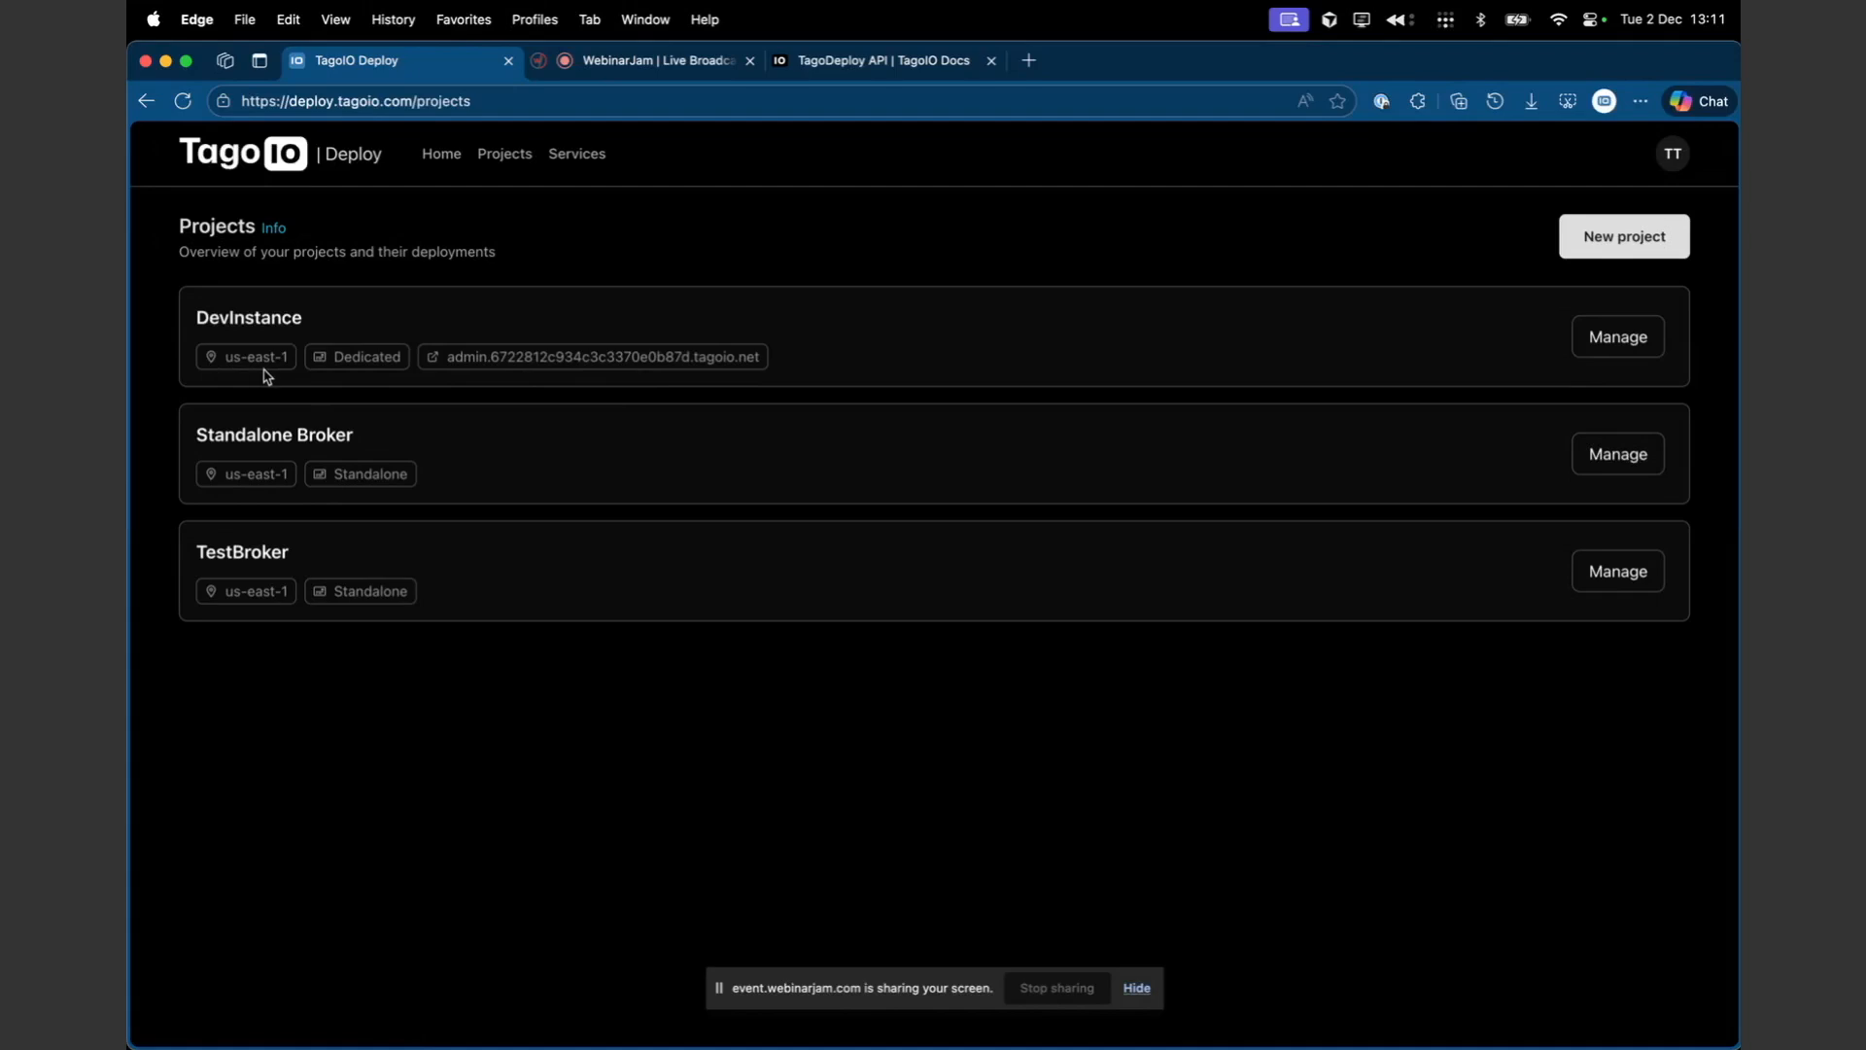
- Open the DevInstance project, scroll through its deployment logs, and open its Accounts list
left_click(1599, 340)
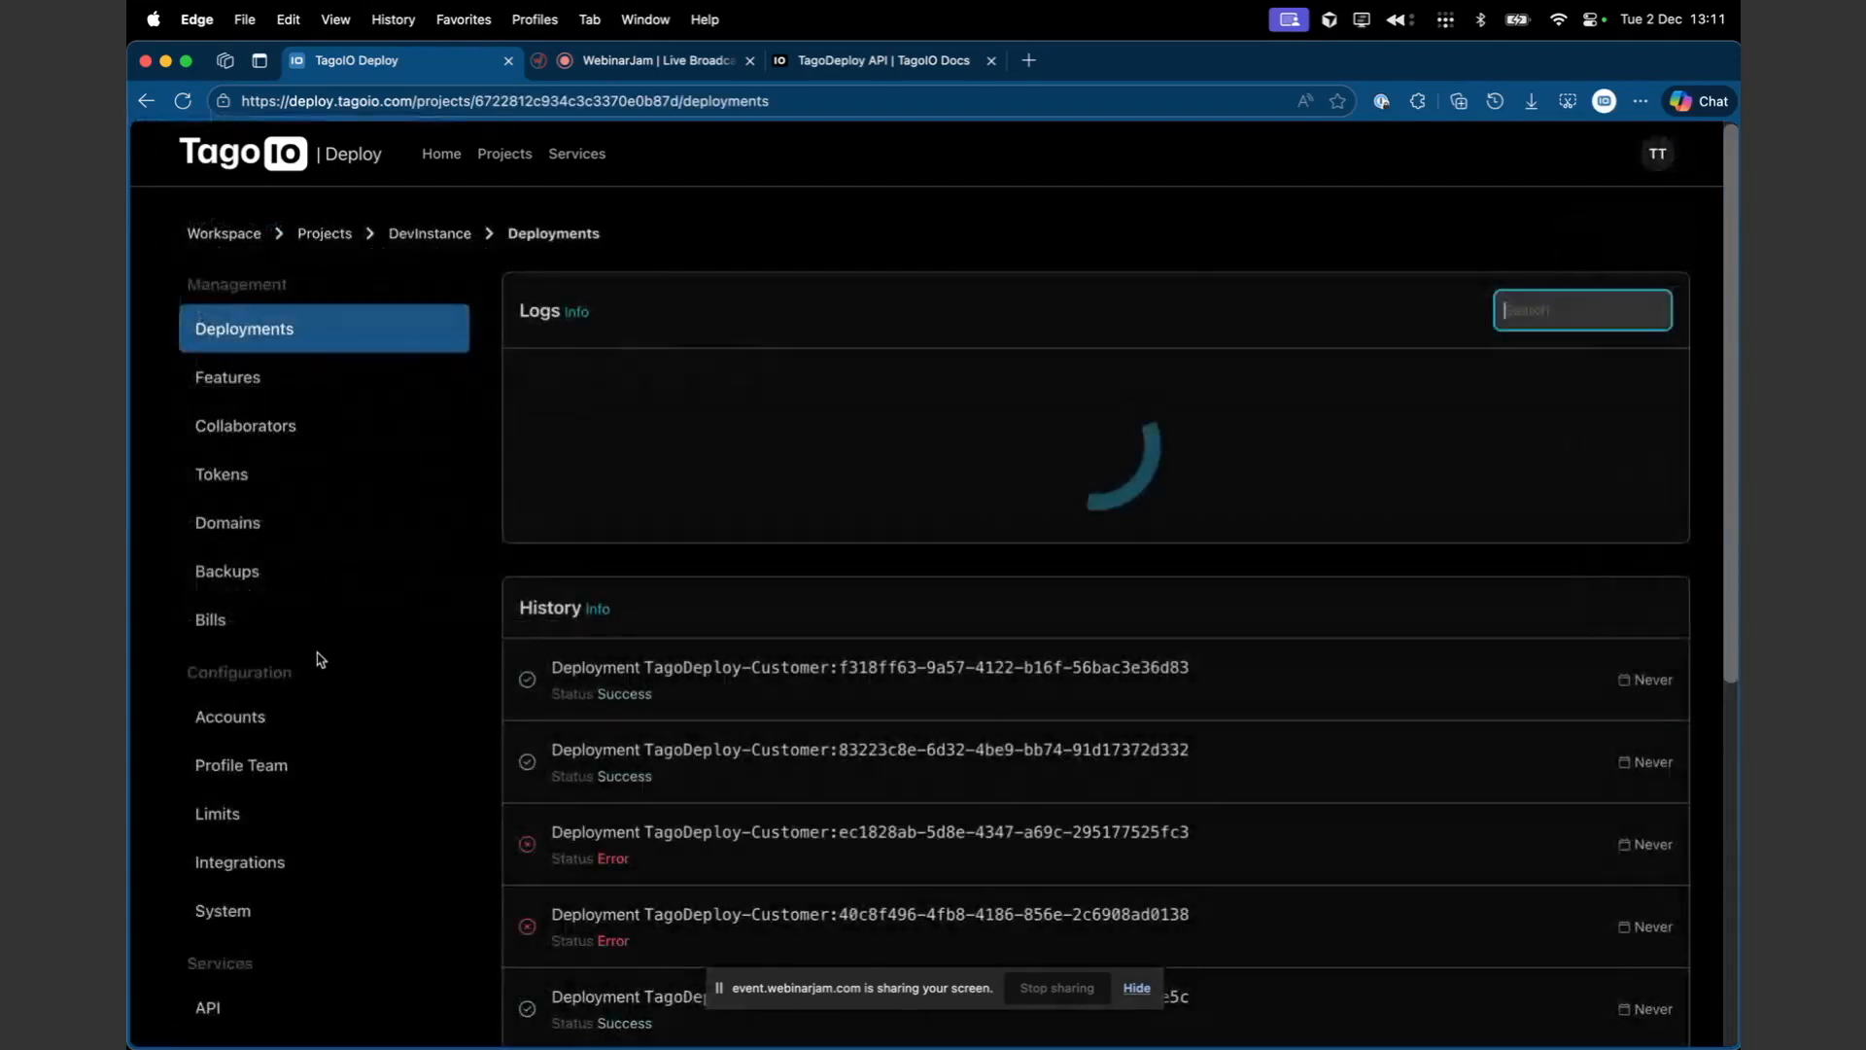
scroll(628, 473, "down", 2)
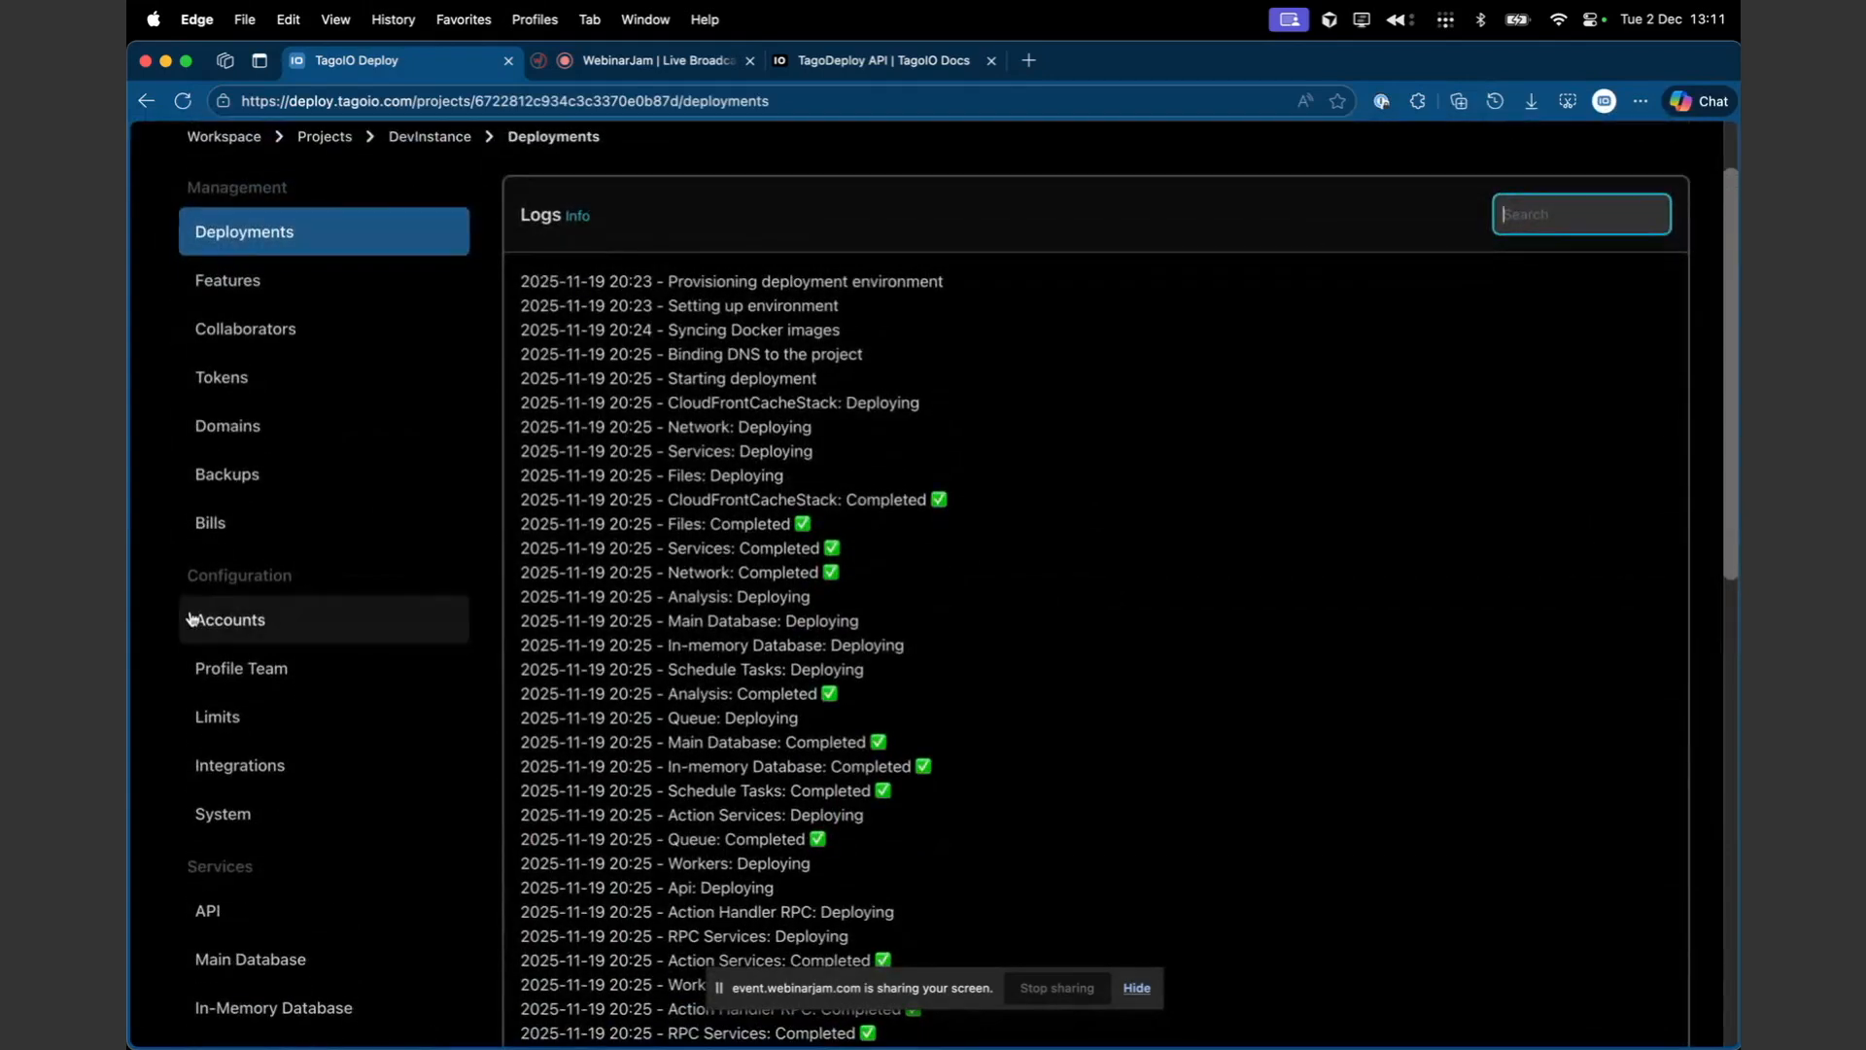
left_click(188, 630)
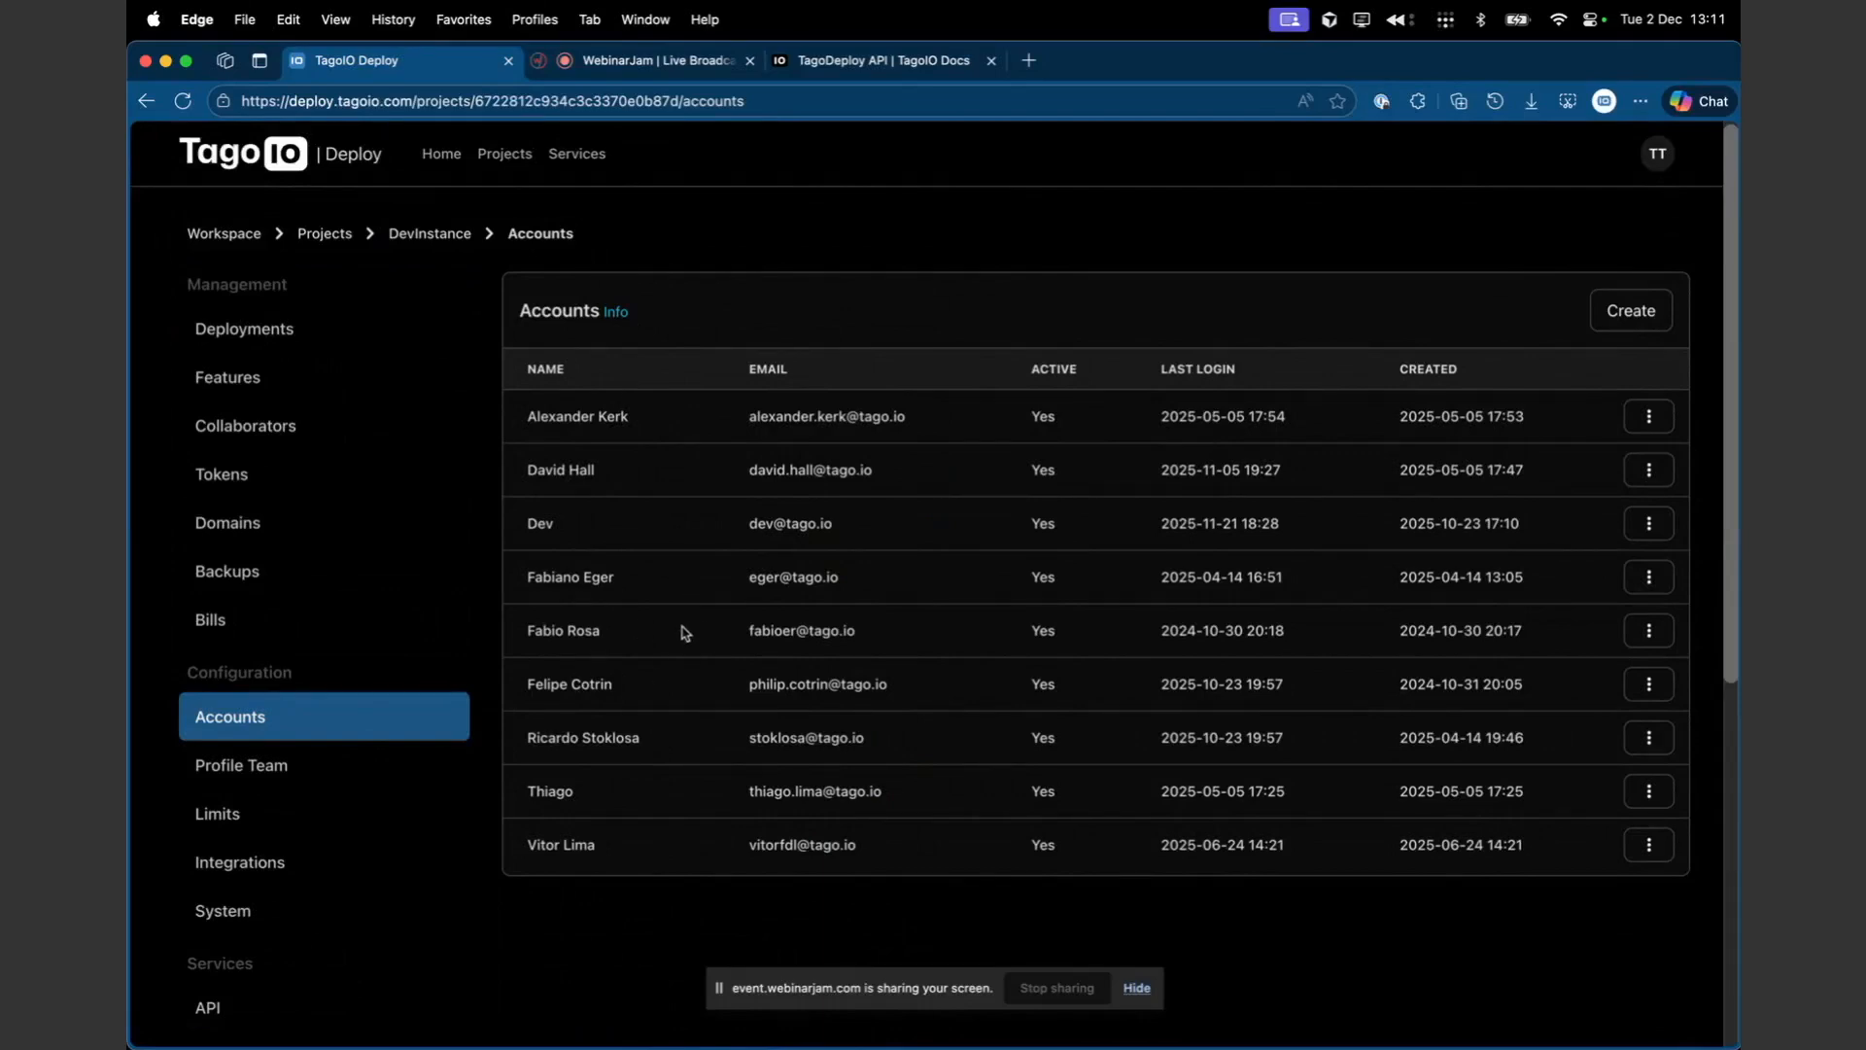
- Open tago.io in a new browser tab and go to the Get Started admin console
key("super+t")
type("tago.io")
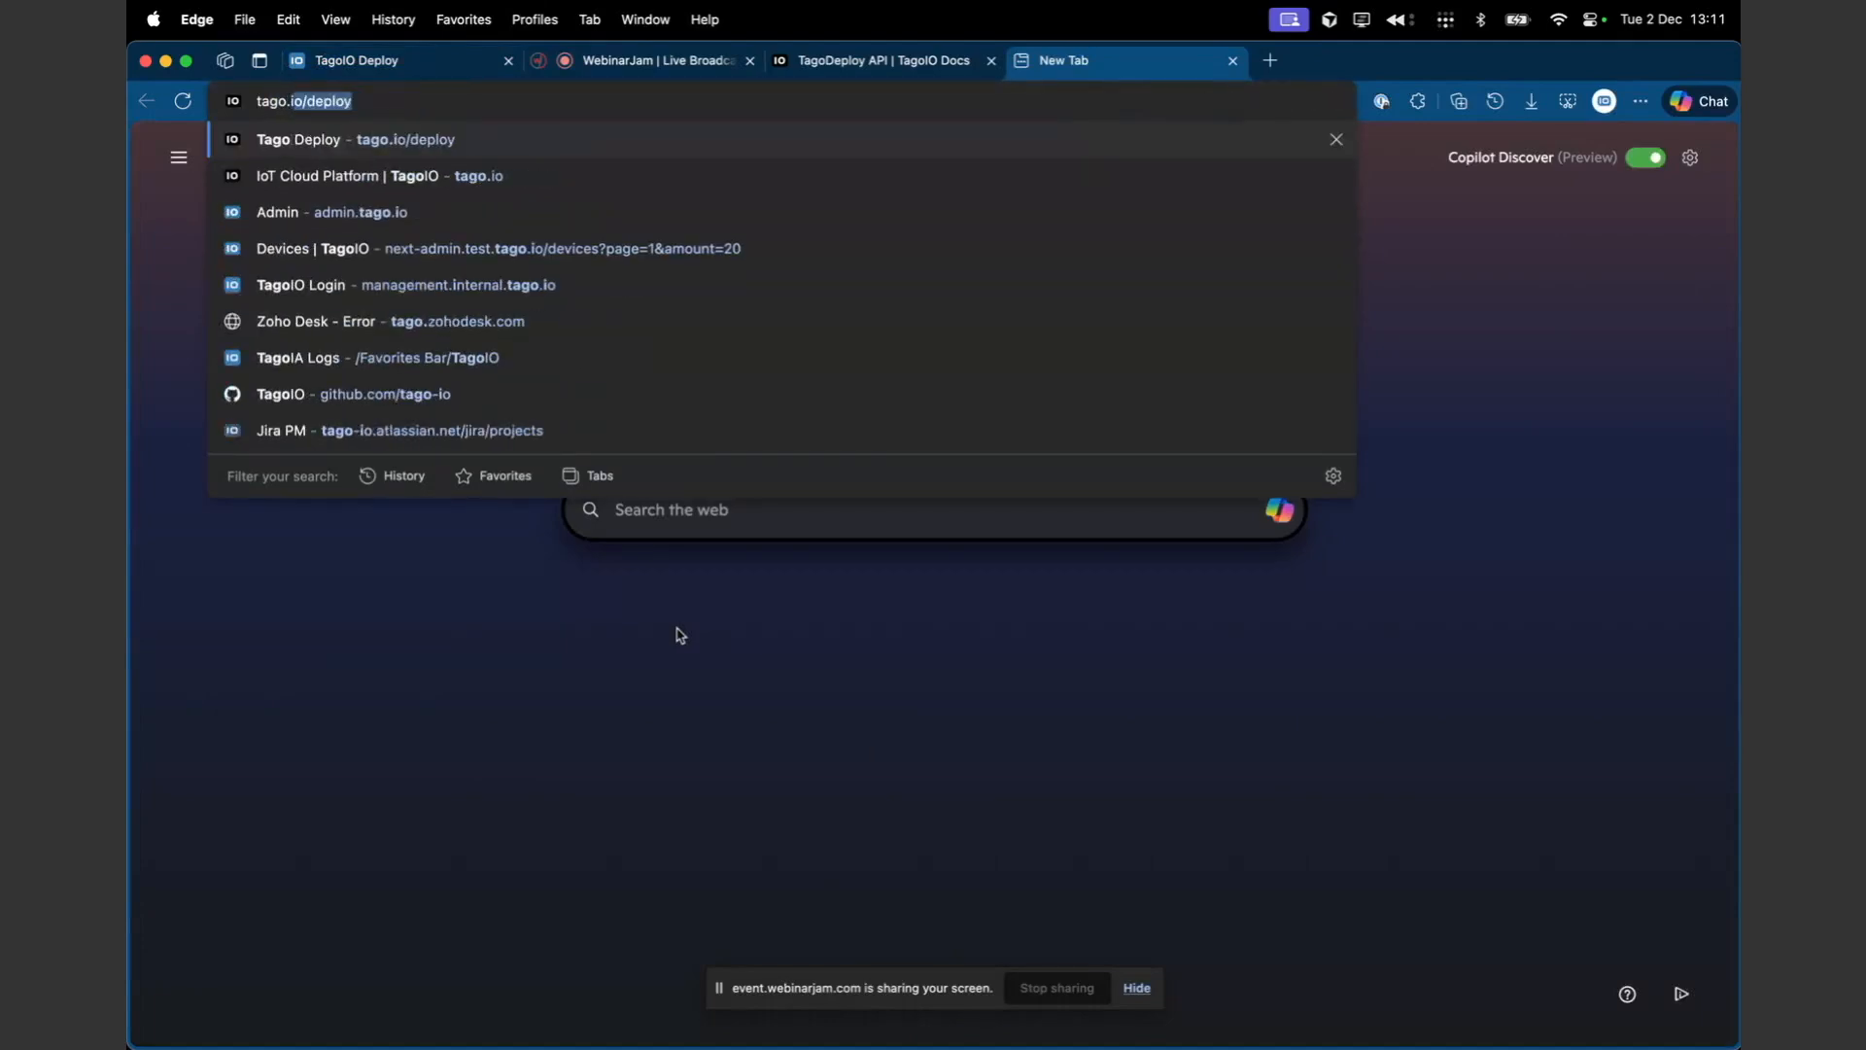
key("Return")
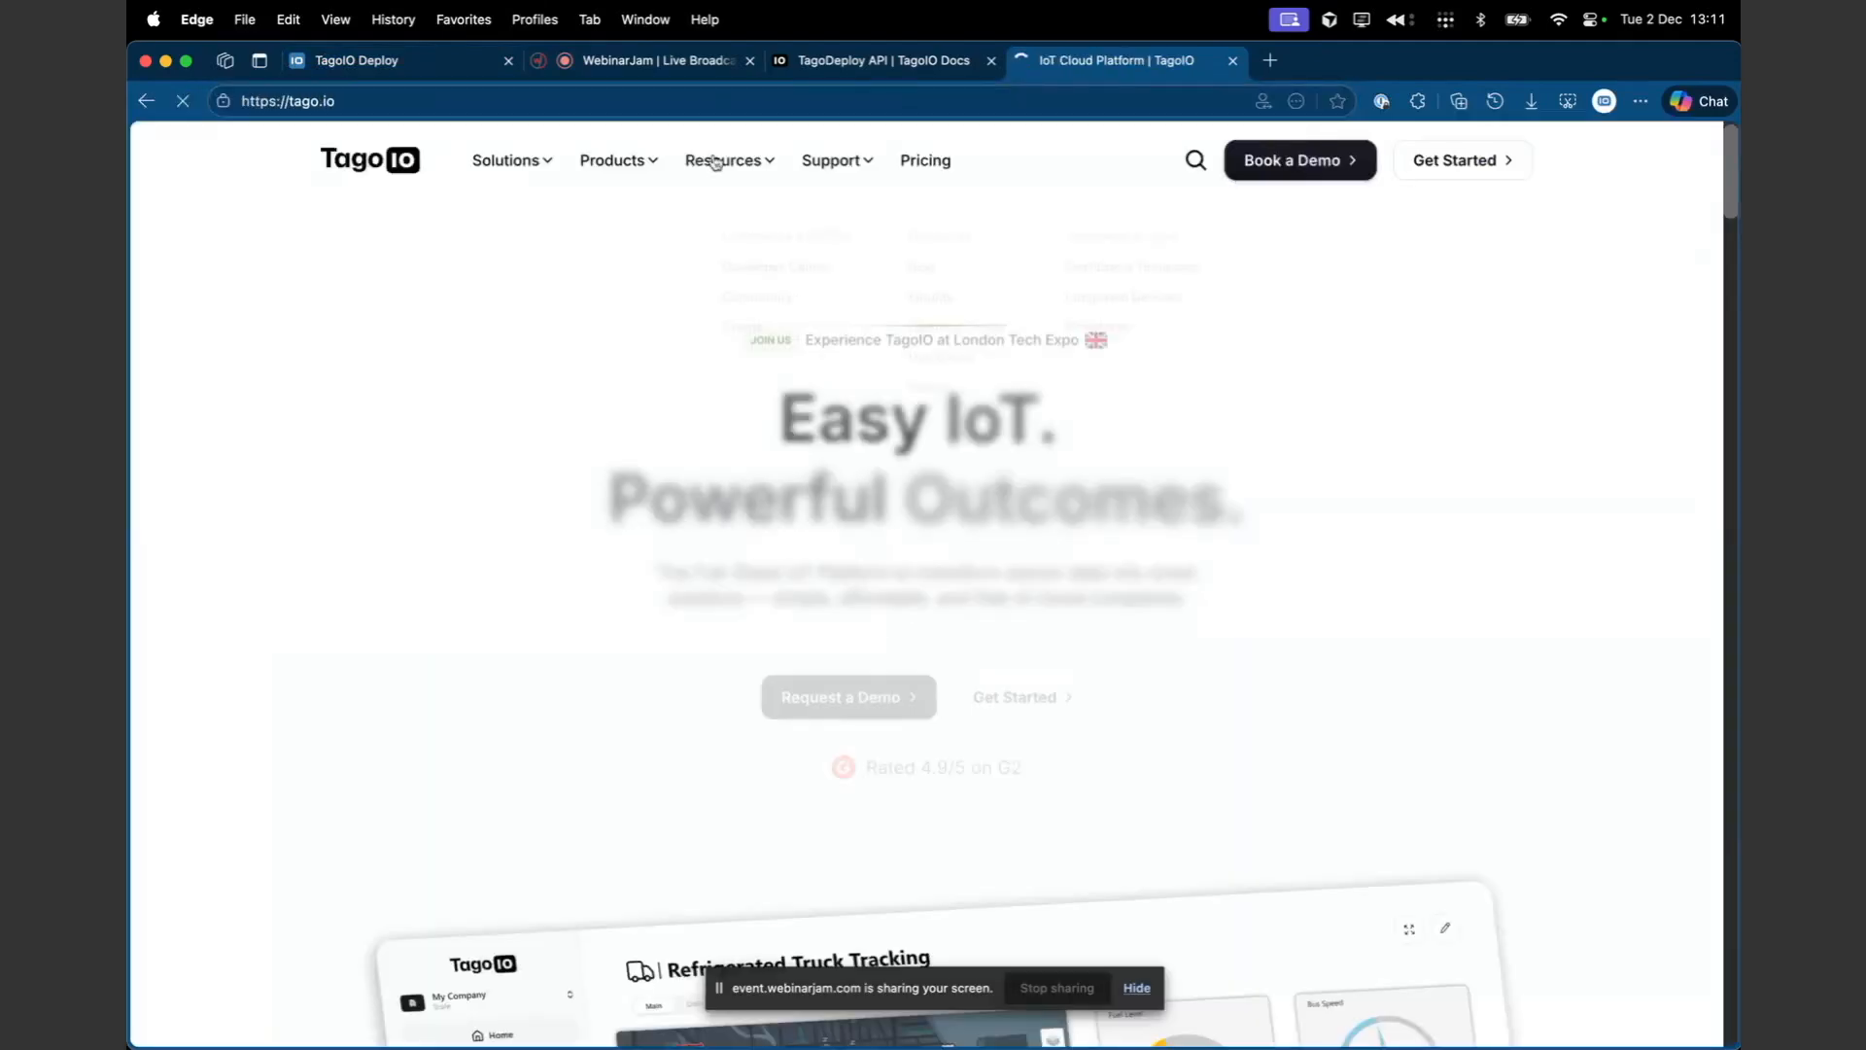
left_click(1453, 160)
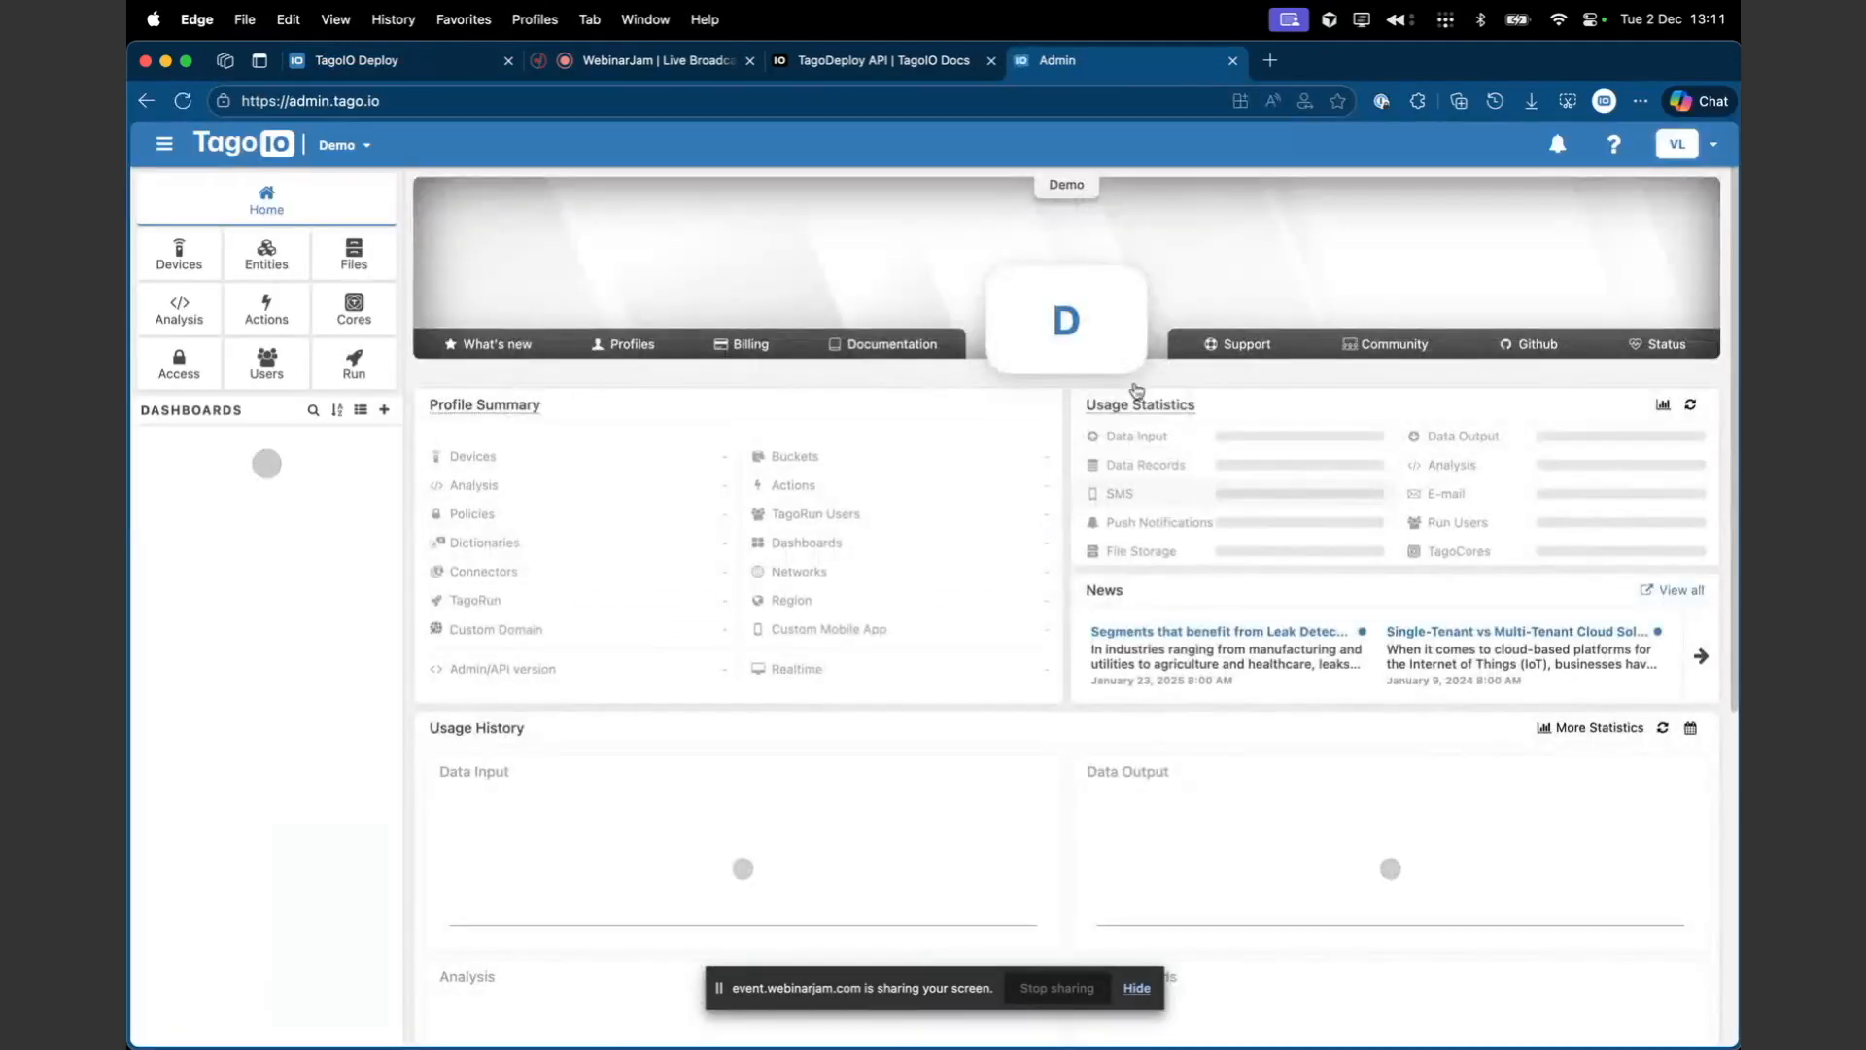
- Sign out of the TagoIO admin console from the account menu
left_click(1681, 144)
left_click(1651, 515)
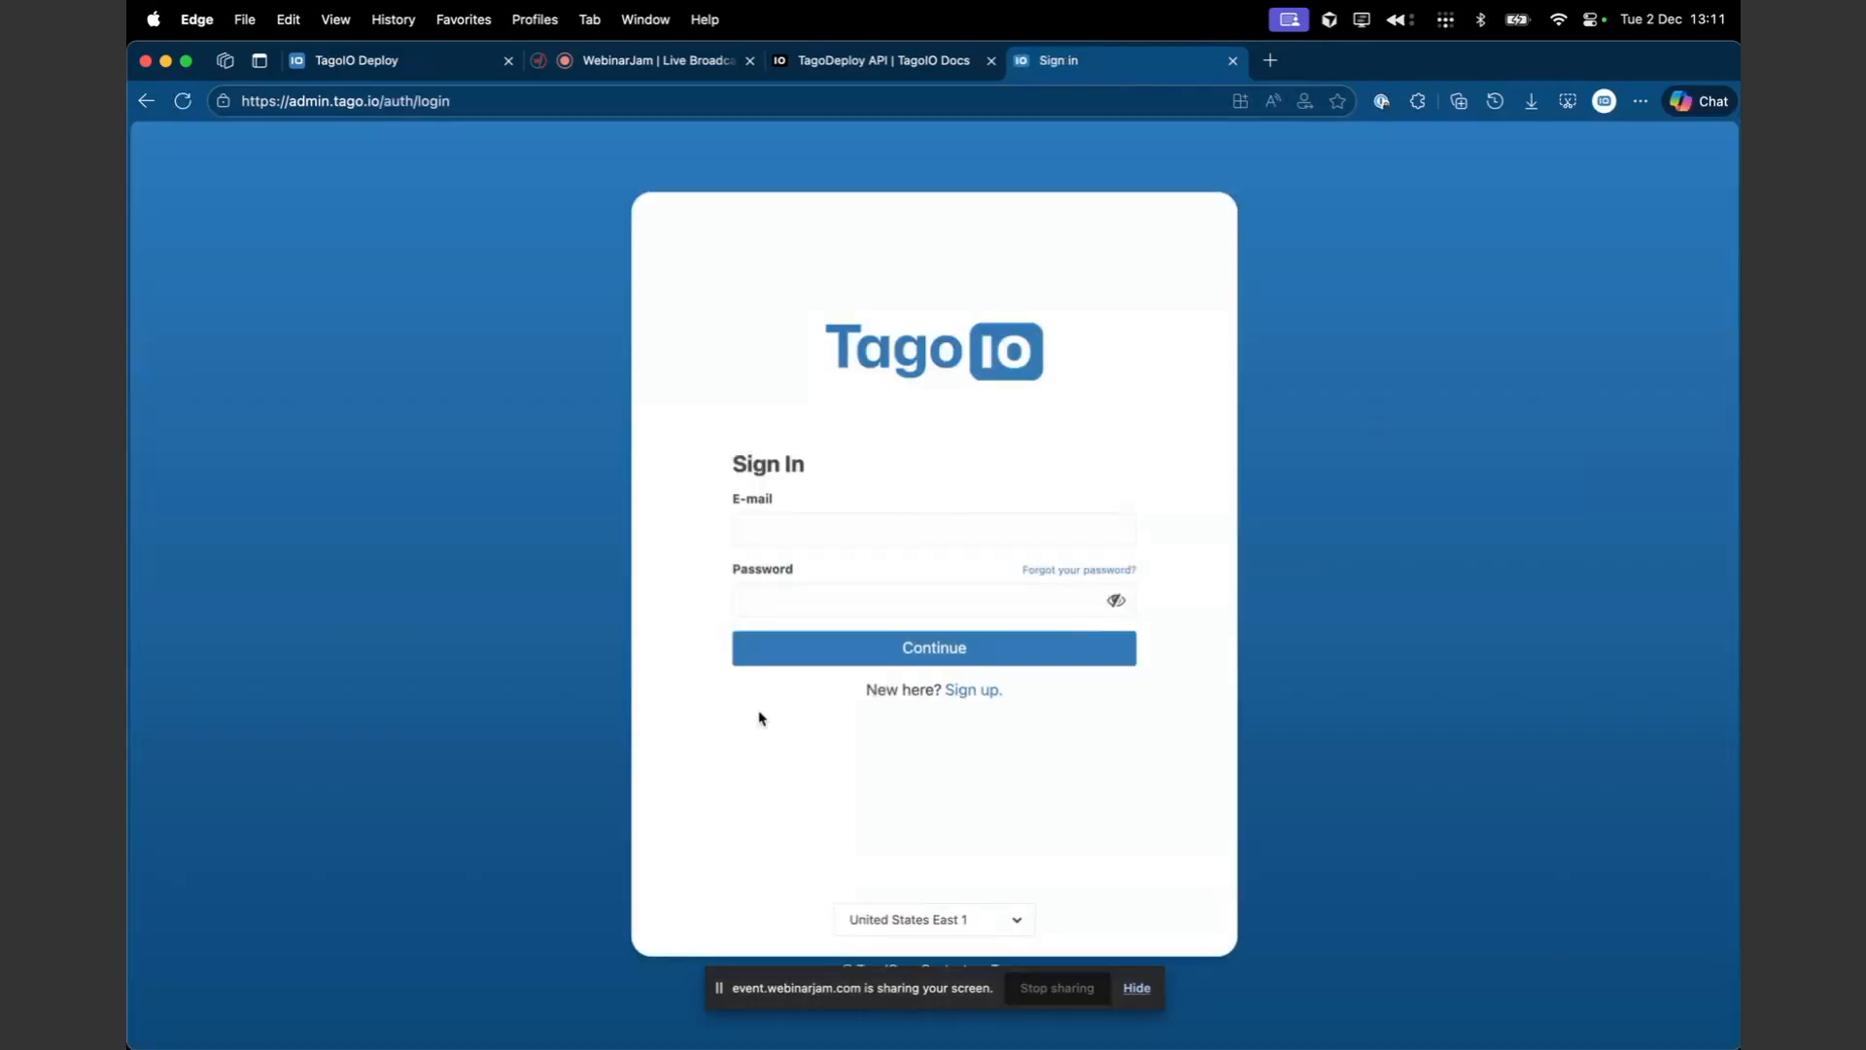
- Switch between the TagoDeploy API docs, the sign-in page and the Deploy accounts page
left_click(868, 64)
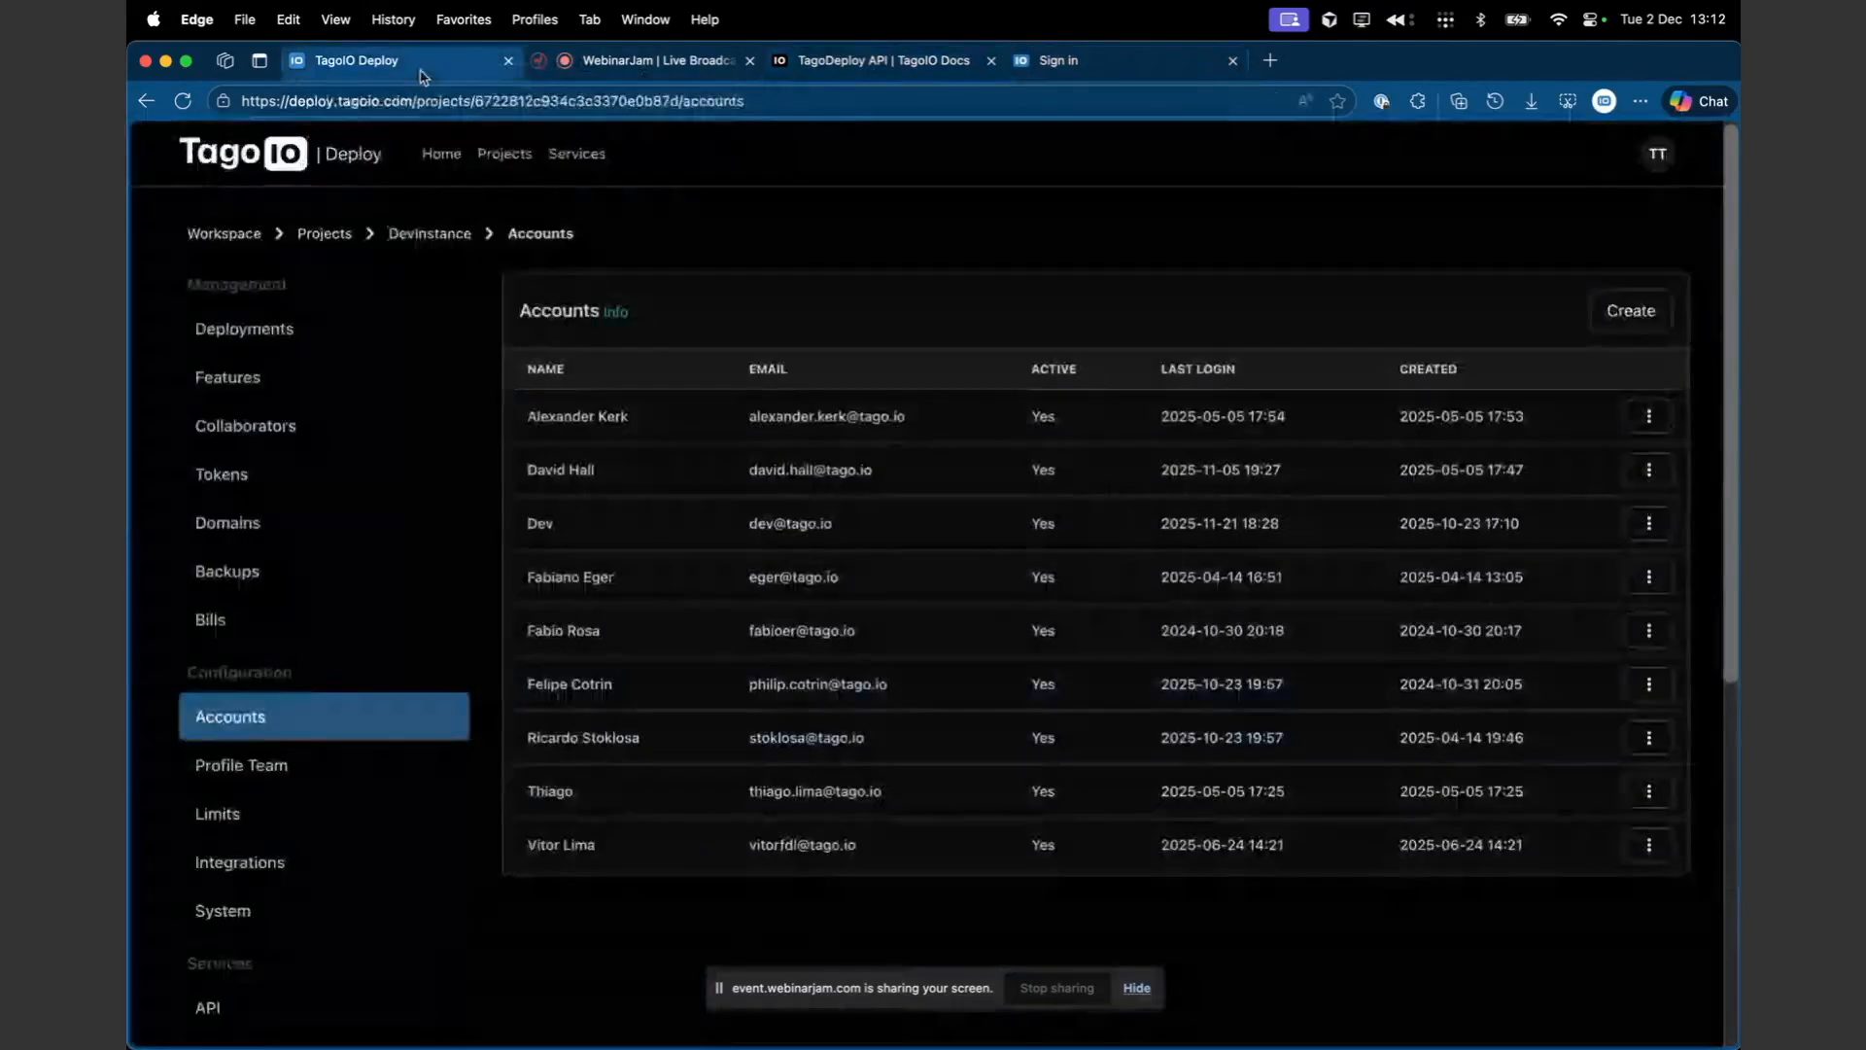
left_click(437, 61)
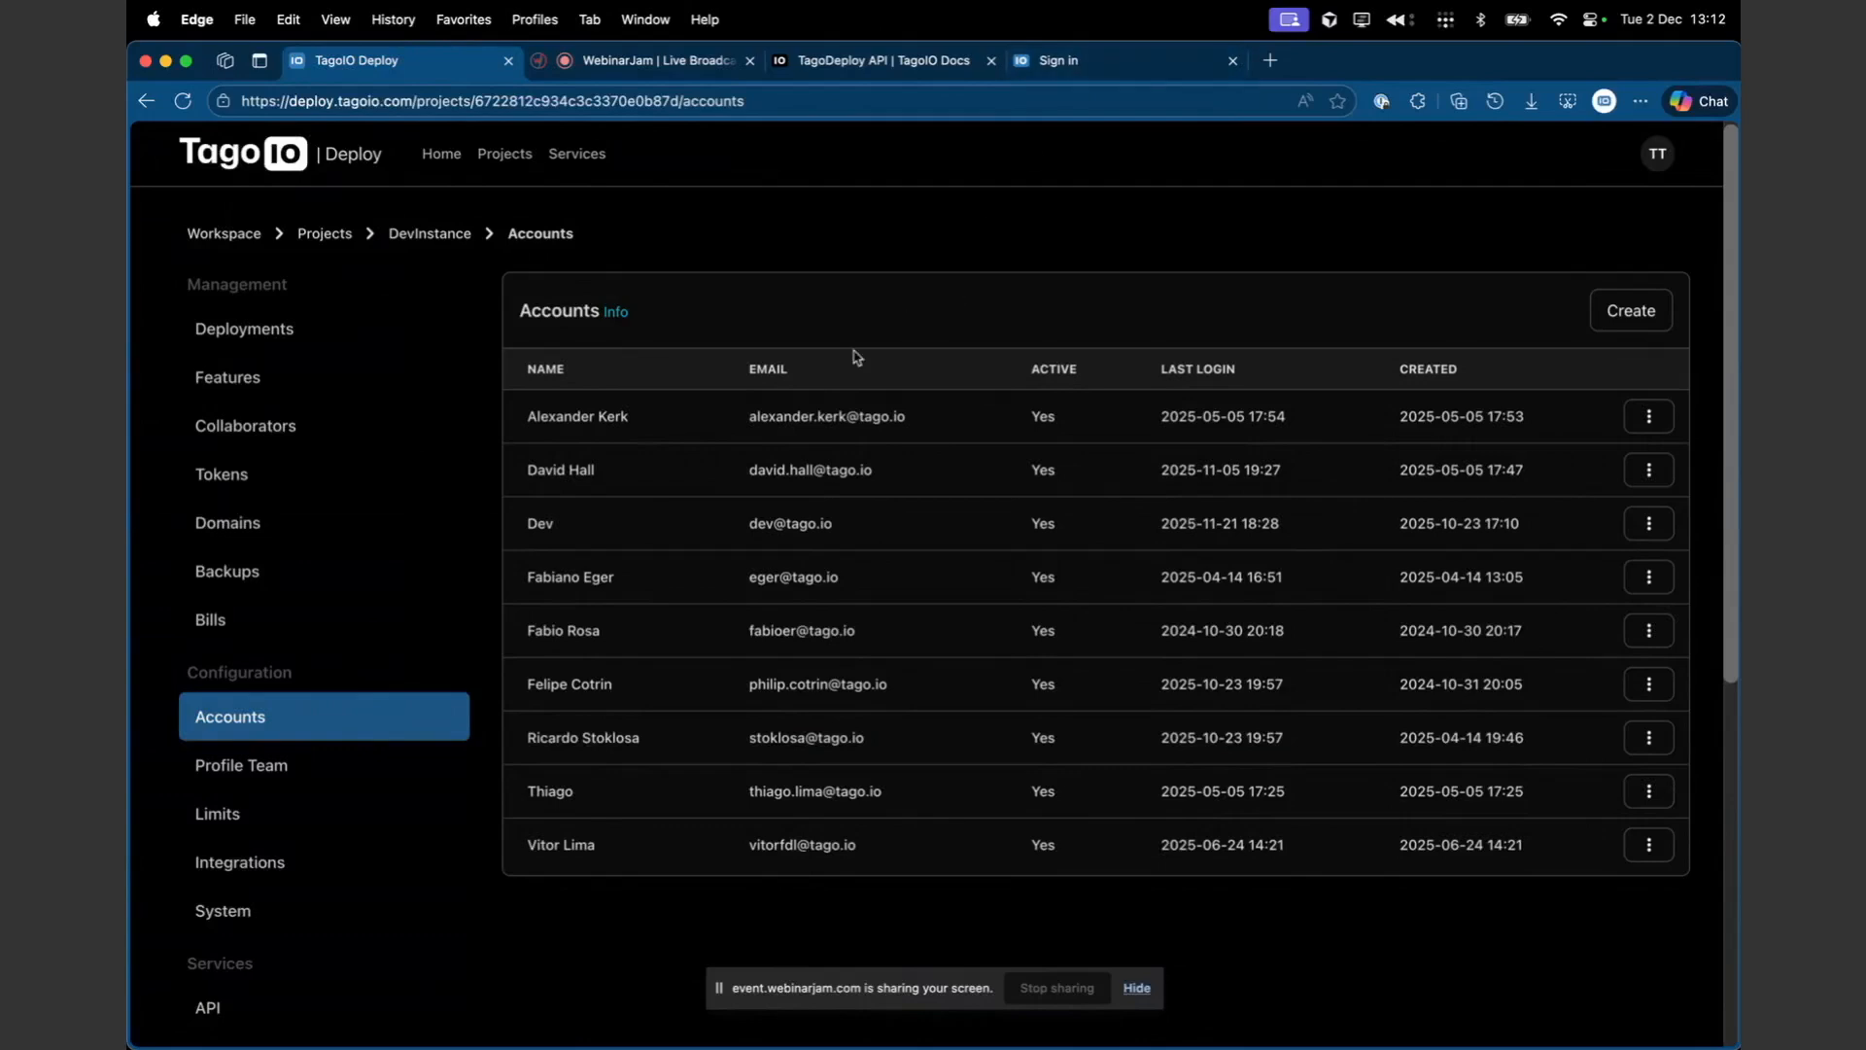
left_click(1034, 63)
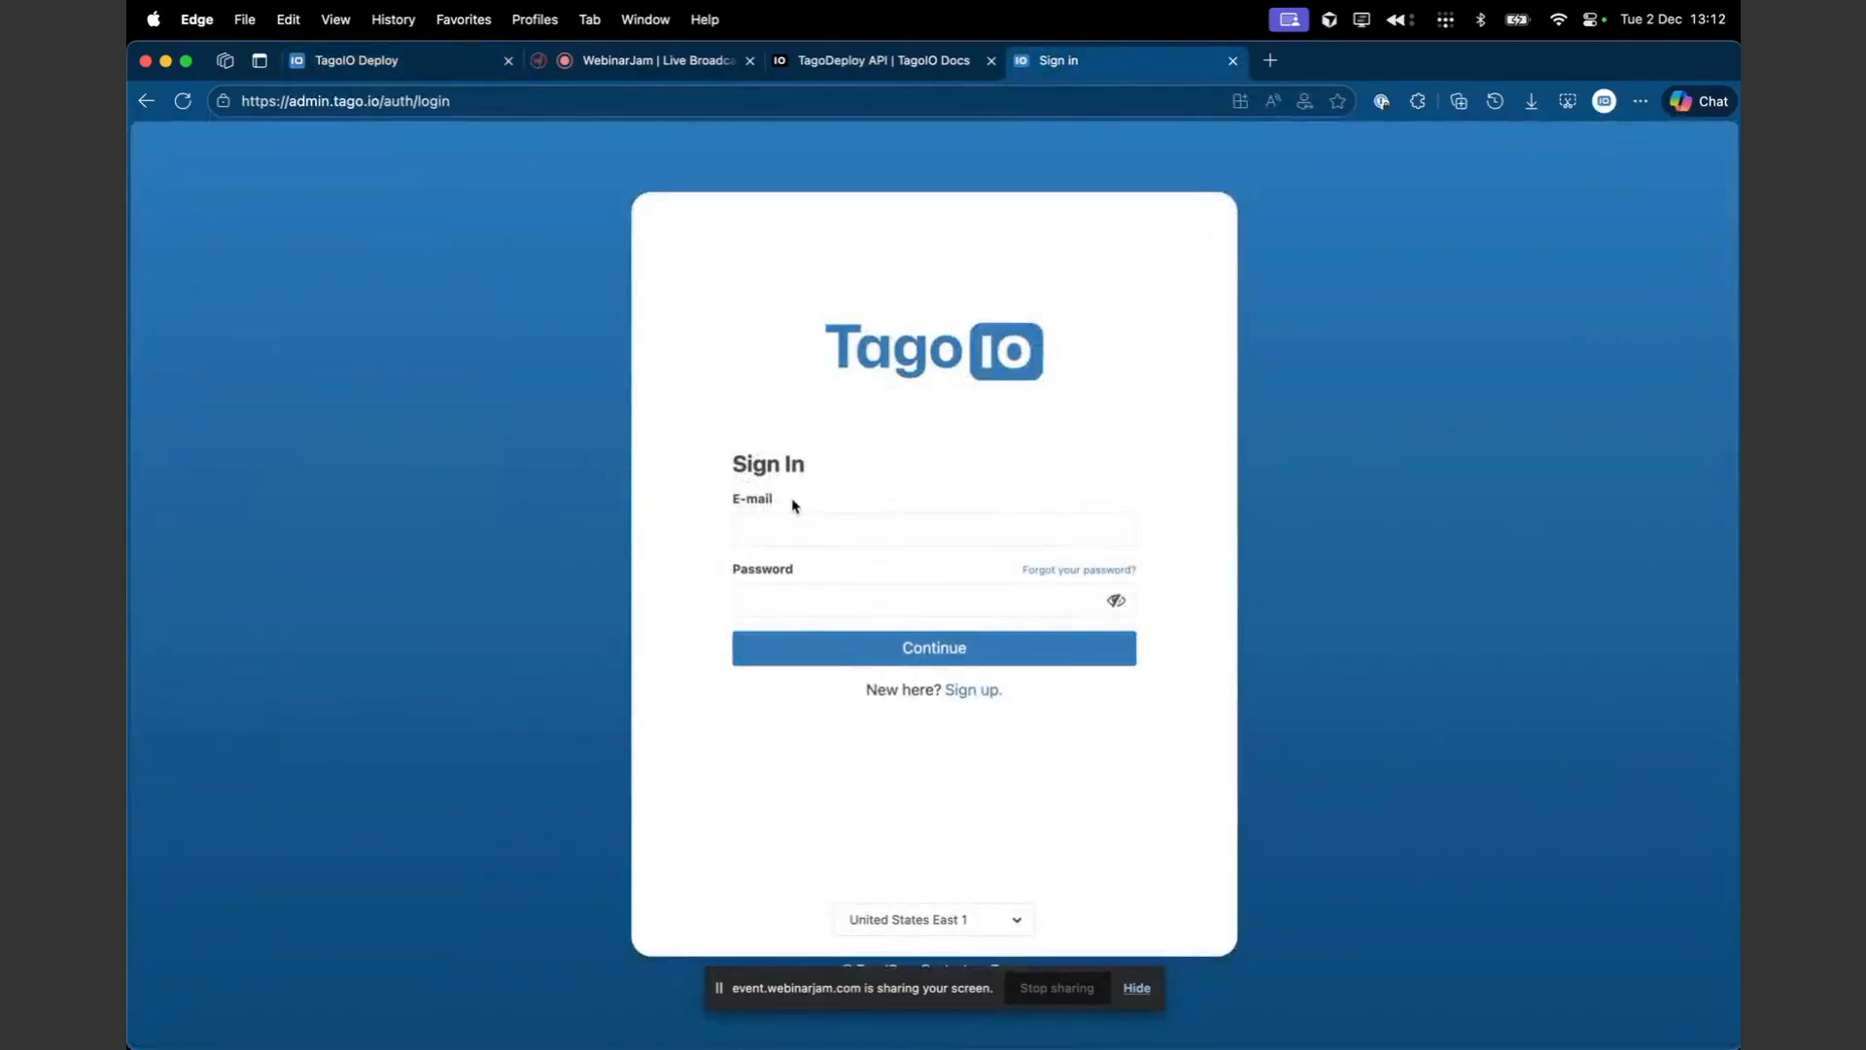
left_click(434, 64)
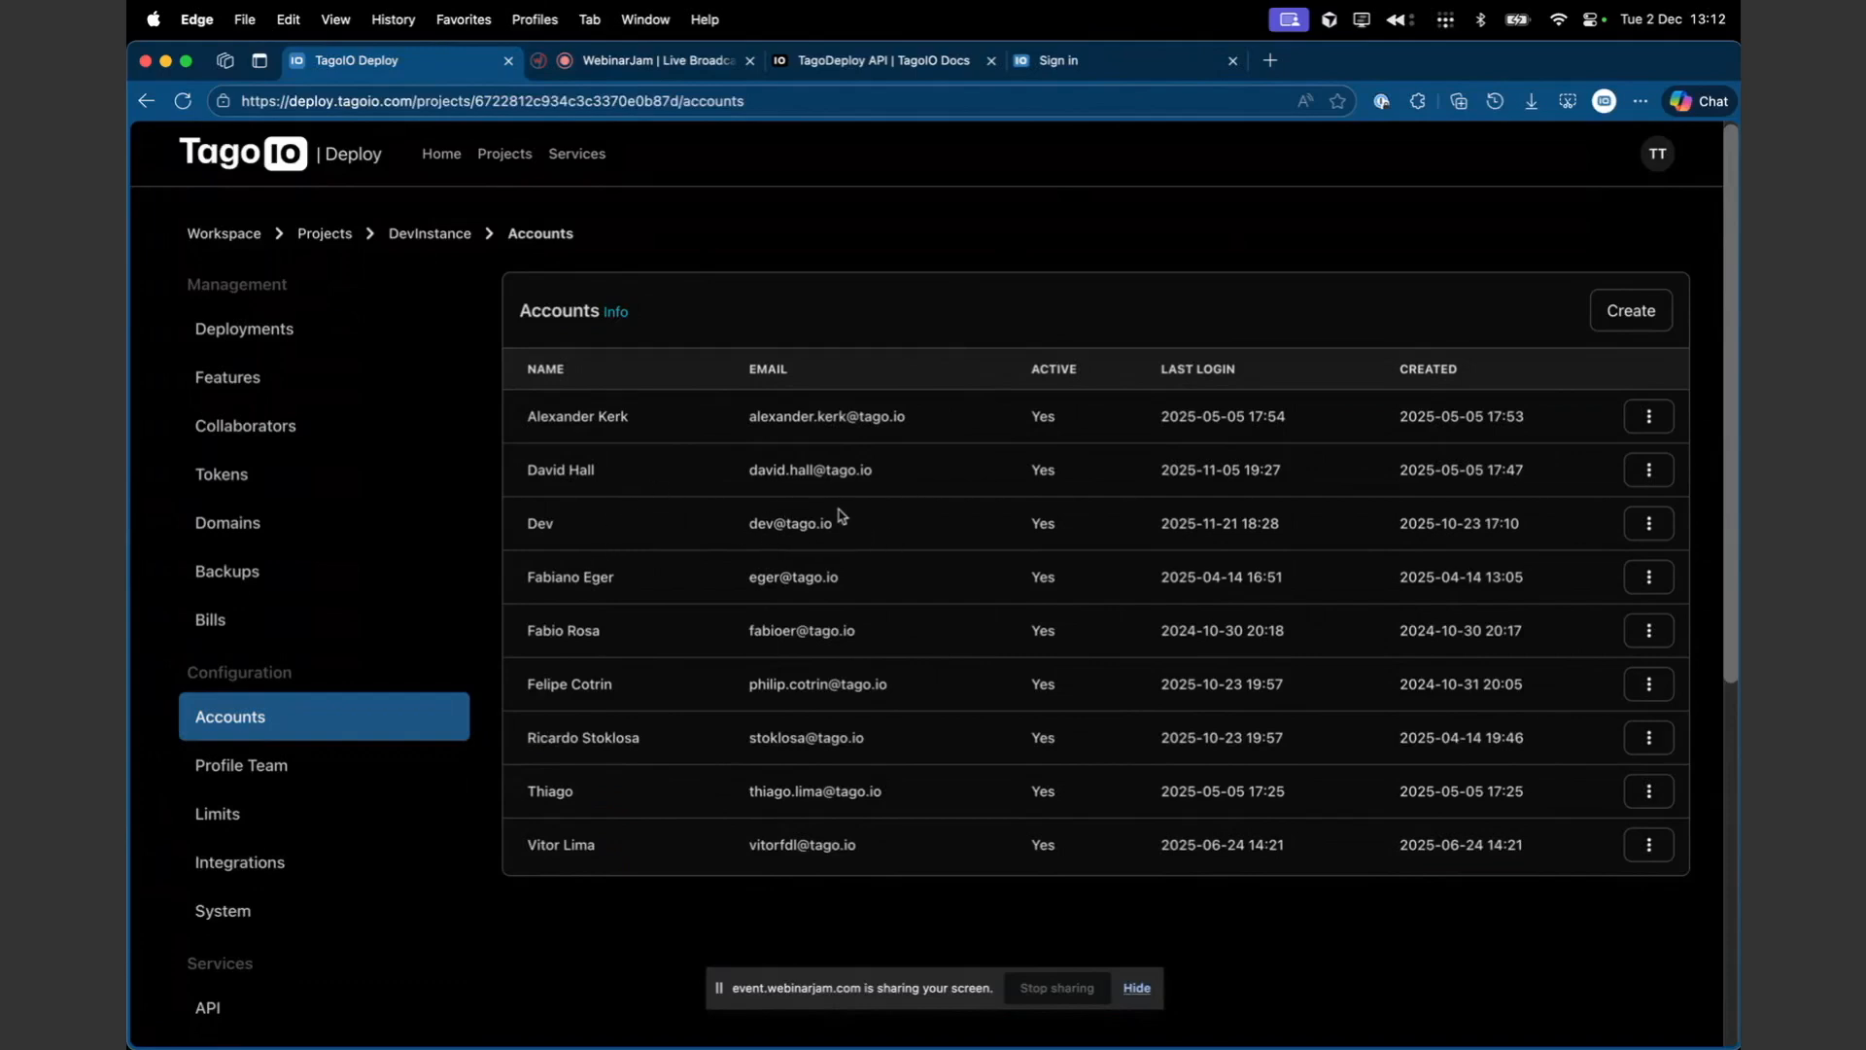
- Open the Profile Team page and switch the account selector to another team member's account
scroll(393, 695, "down", 3)
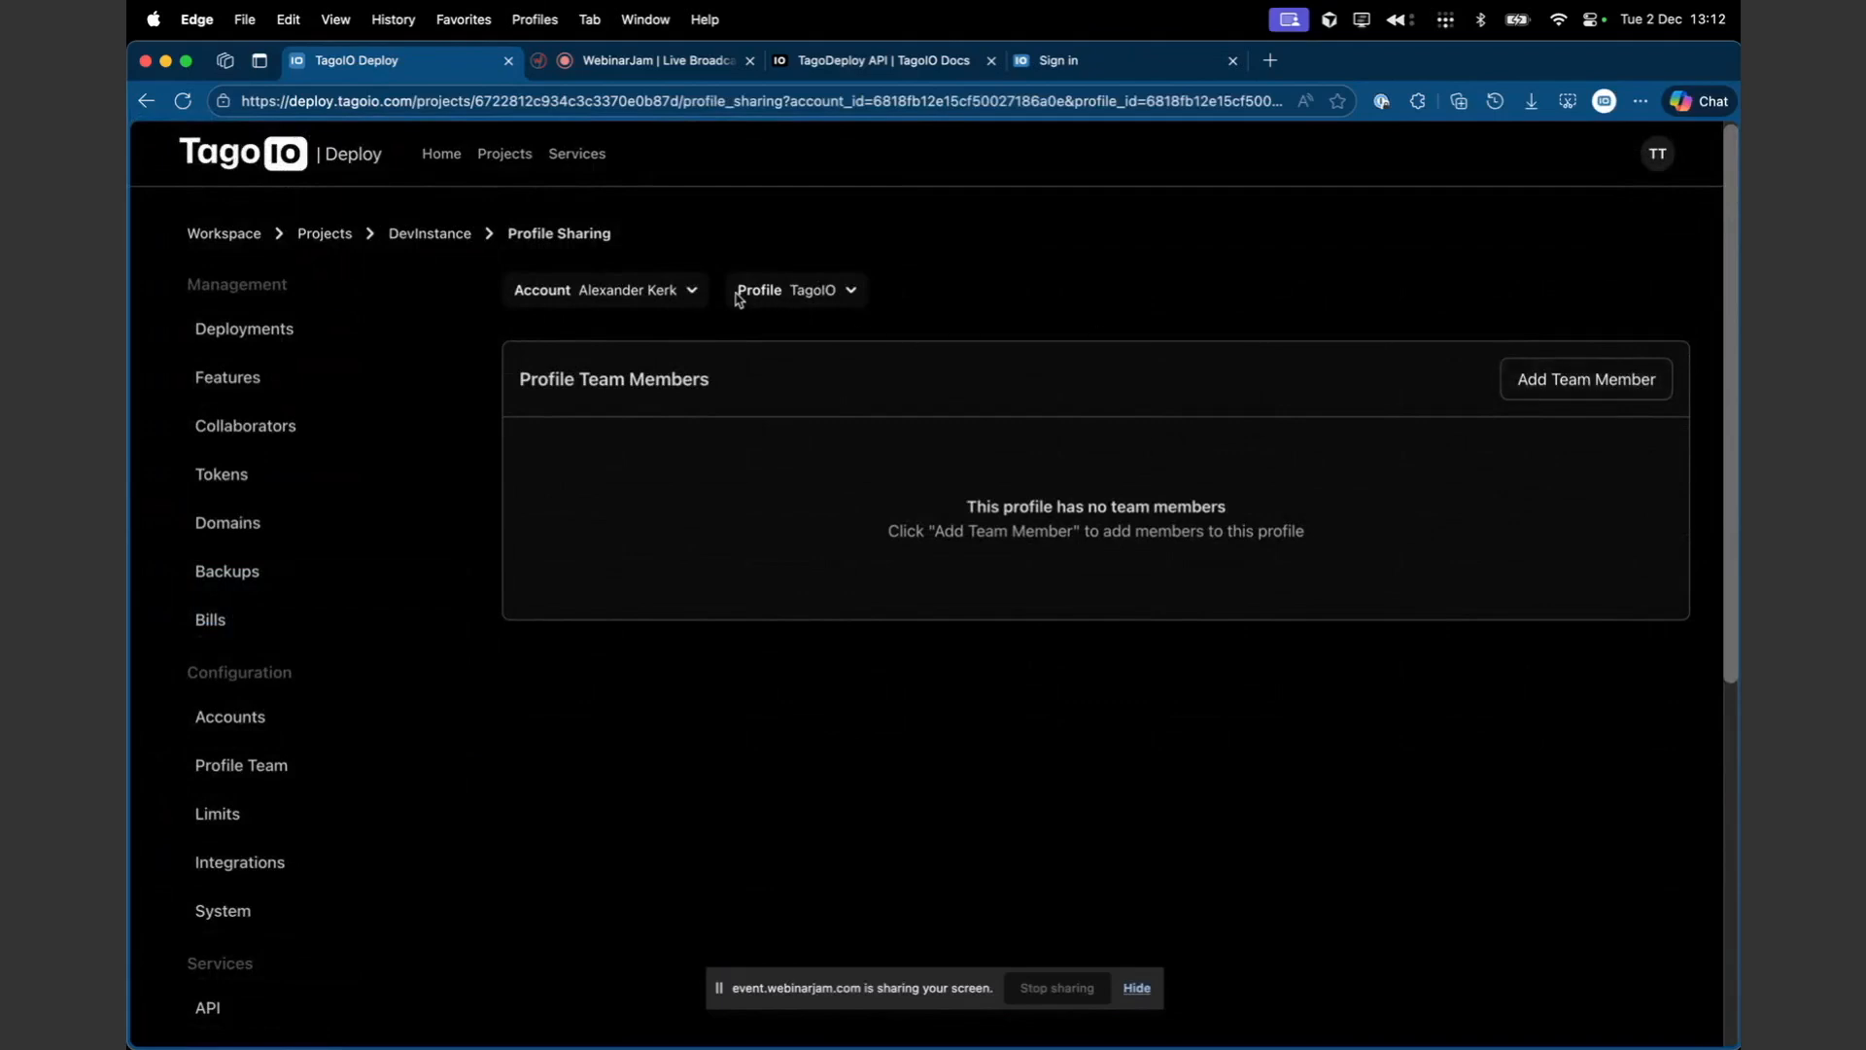
left_click(692, 292)
left_click(609, 398)
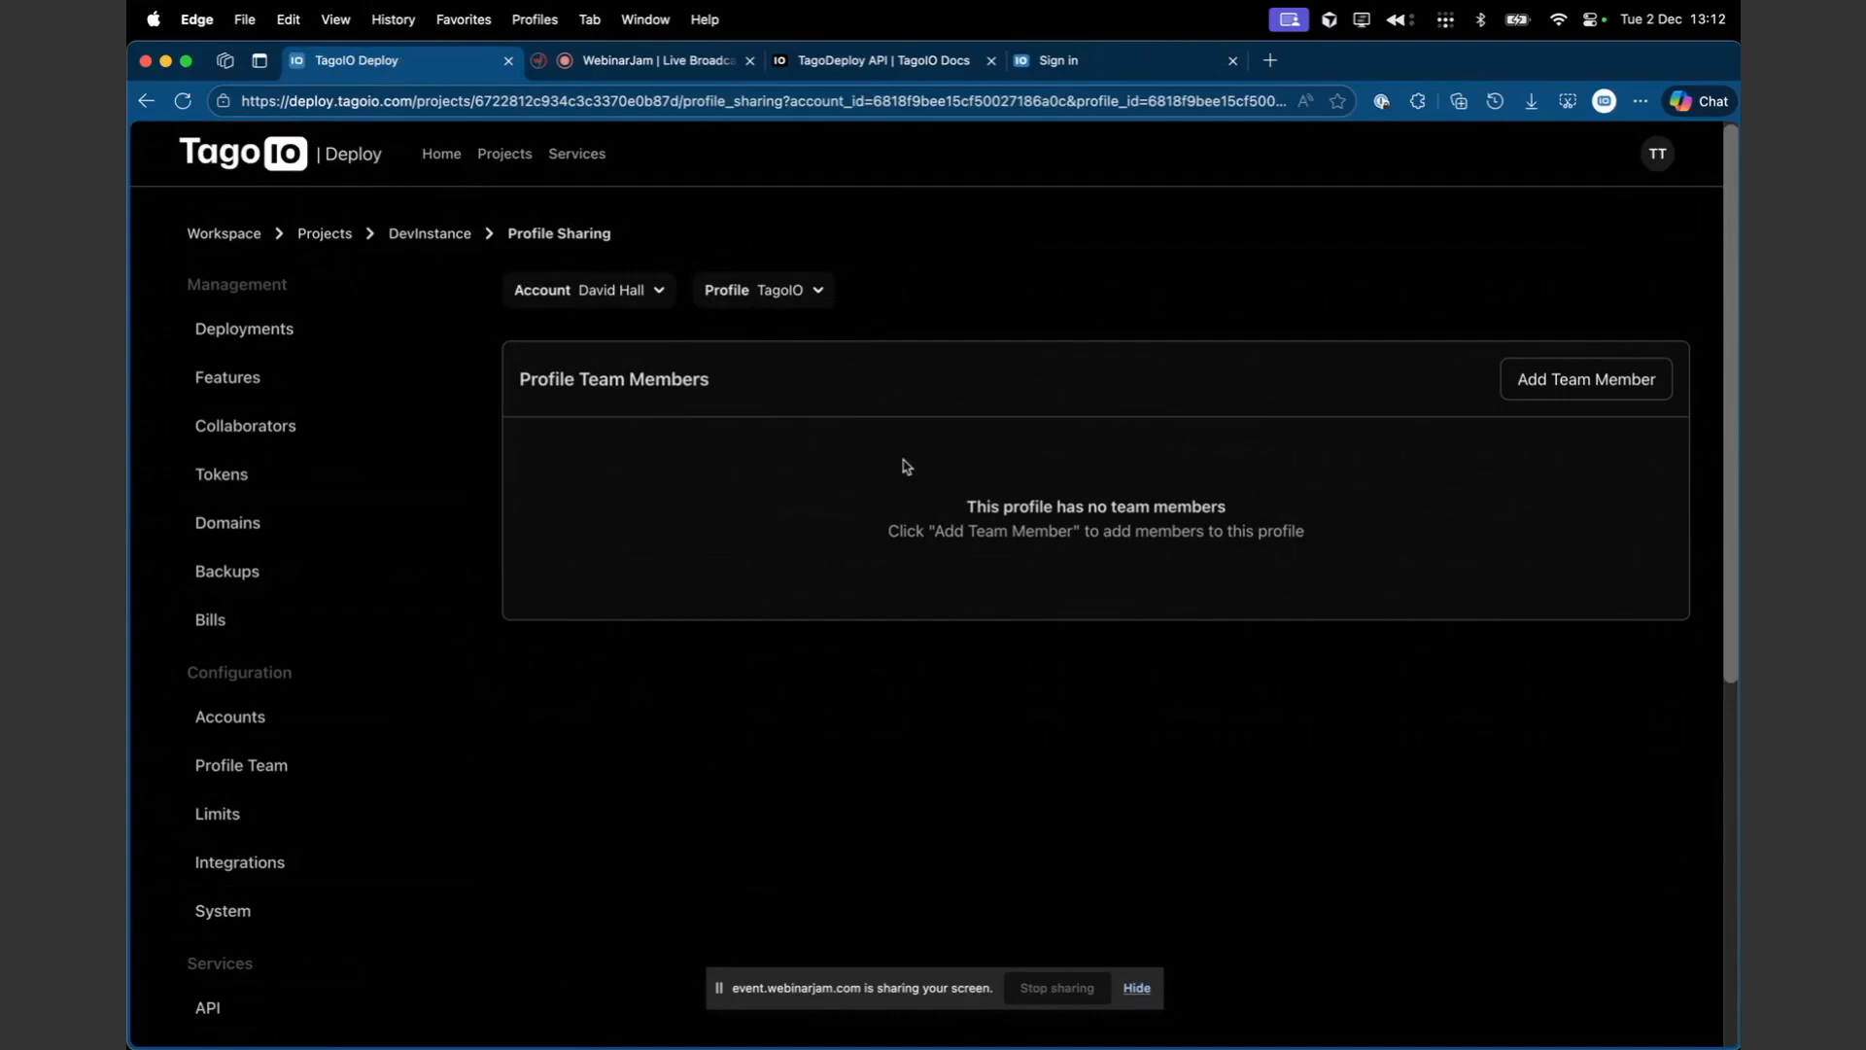
left_click(1616, 367)
left_click(918, 582)
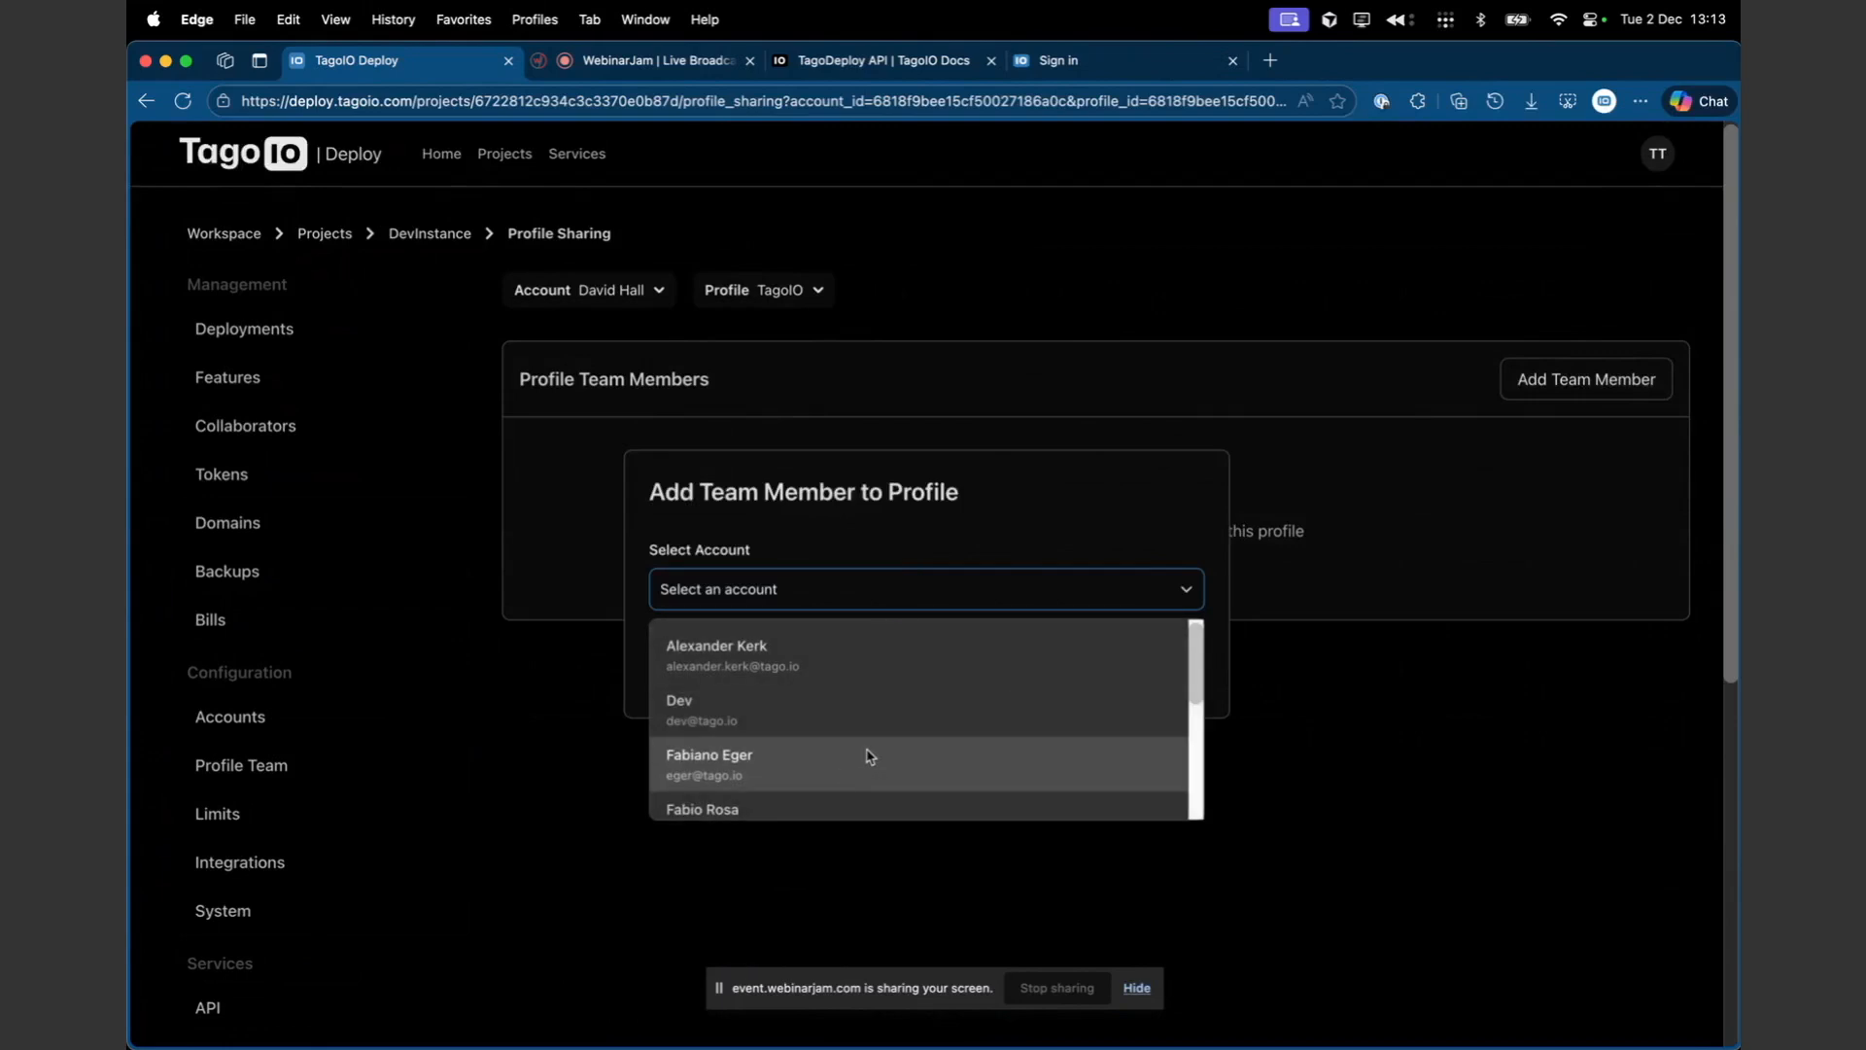
scroll(868, 754, "down", 3)
scroll(868, 755, "up", 3)
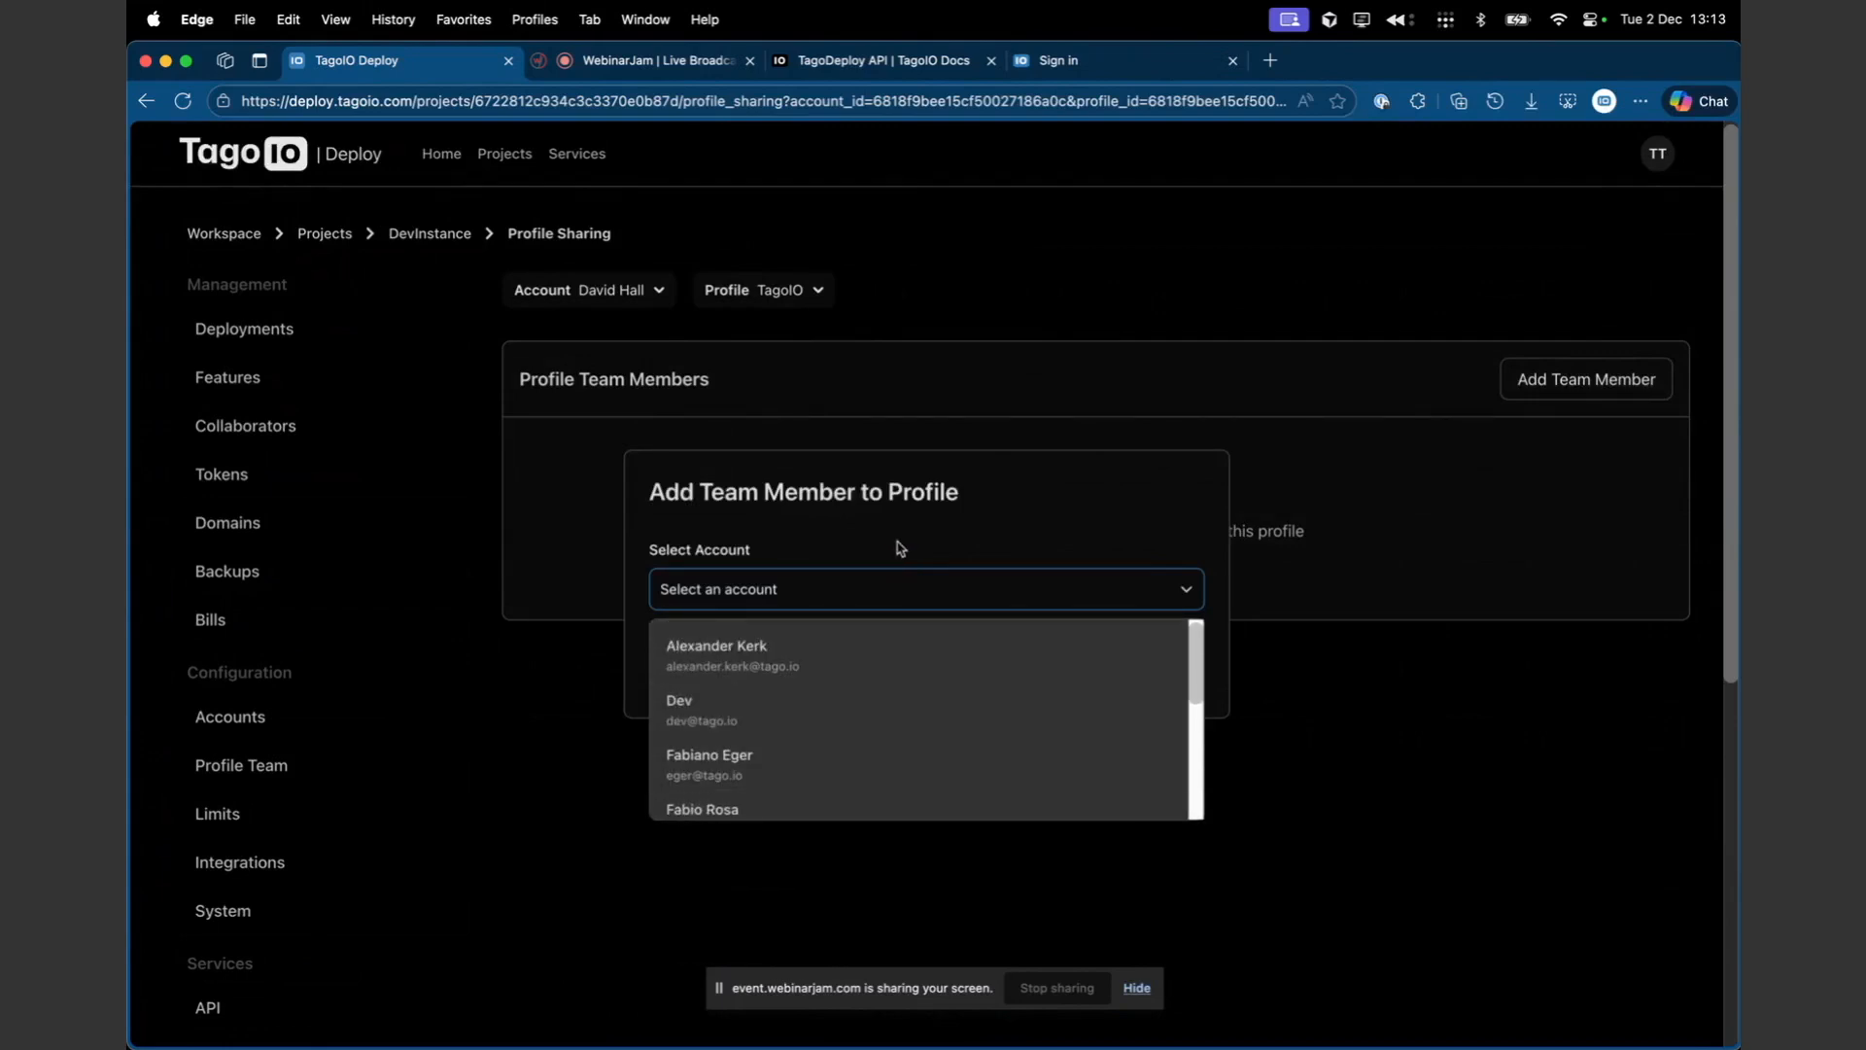
scroll(871, 661, "down", 1)
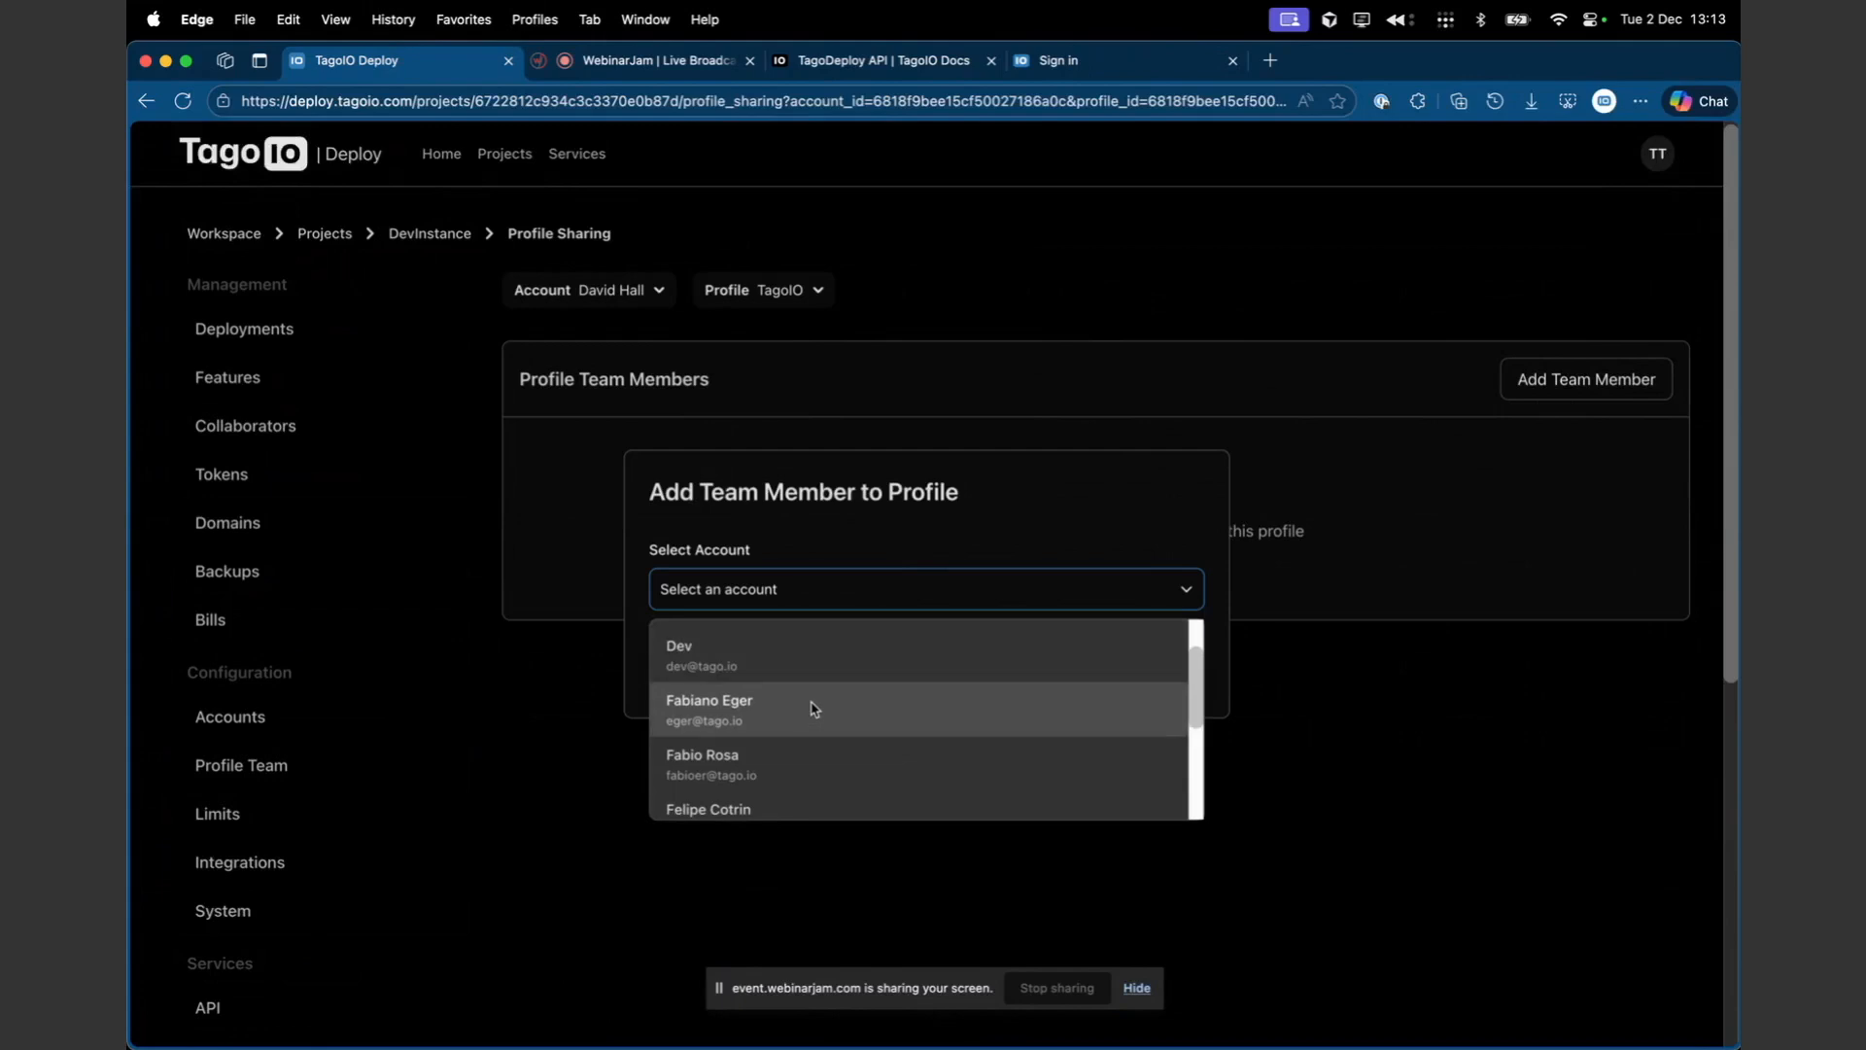
scroll(813, 708, "down", 1)
scroll(834, 641, "up", 2)
left_click(860, 514)
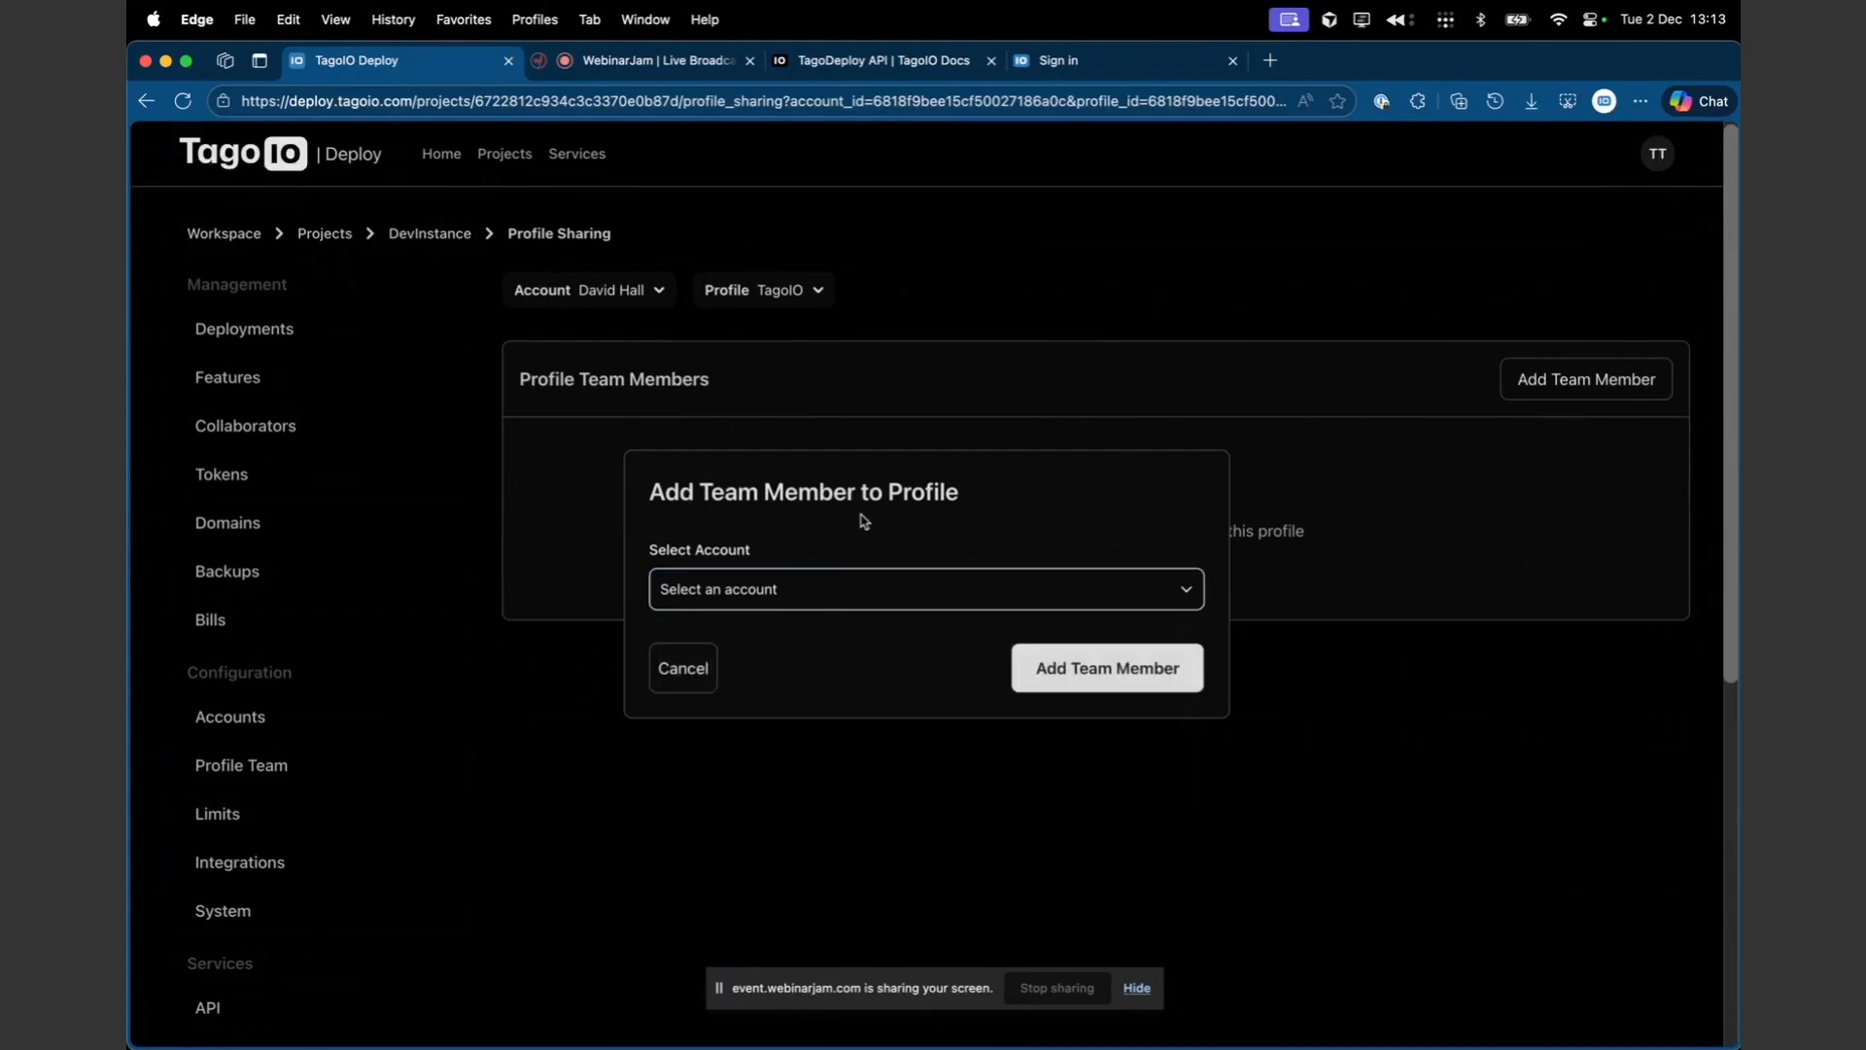
left_click(695, 666)
- Open the API service page of the DevInstance project
scroll(263, 807, "down", 3)
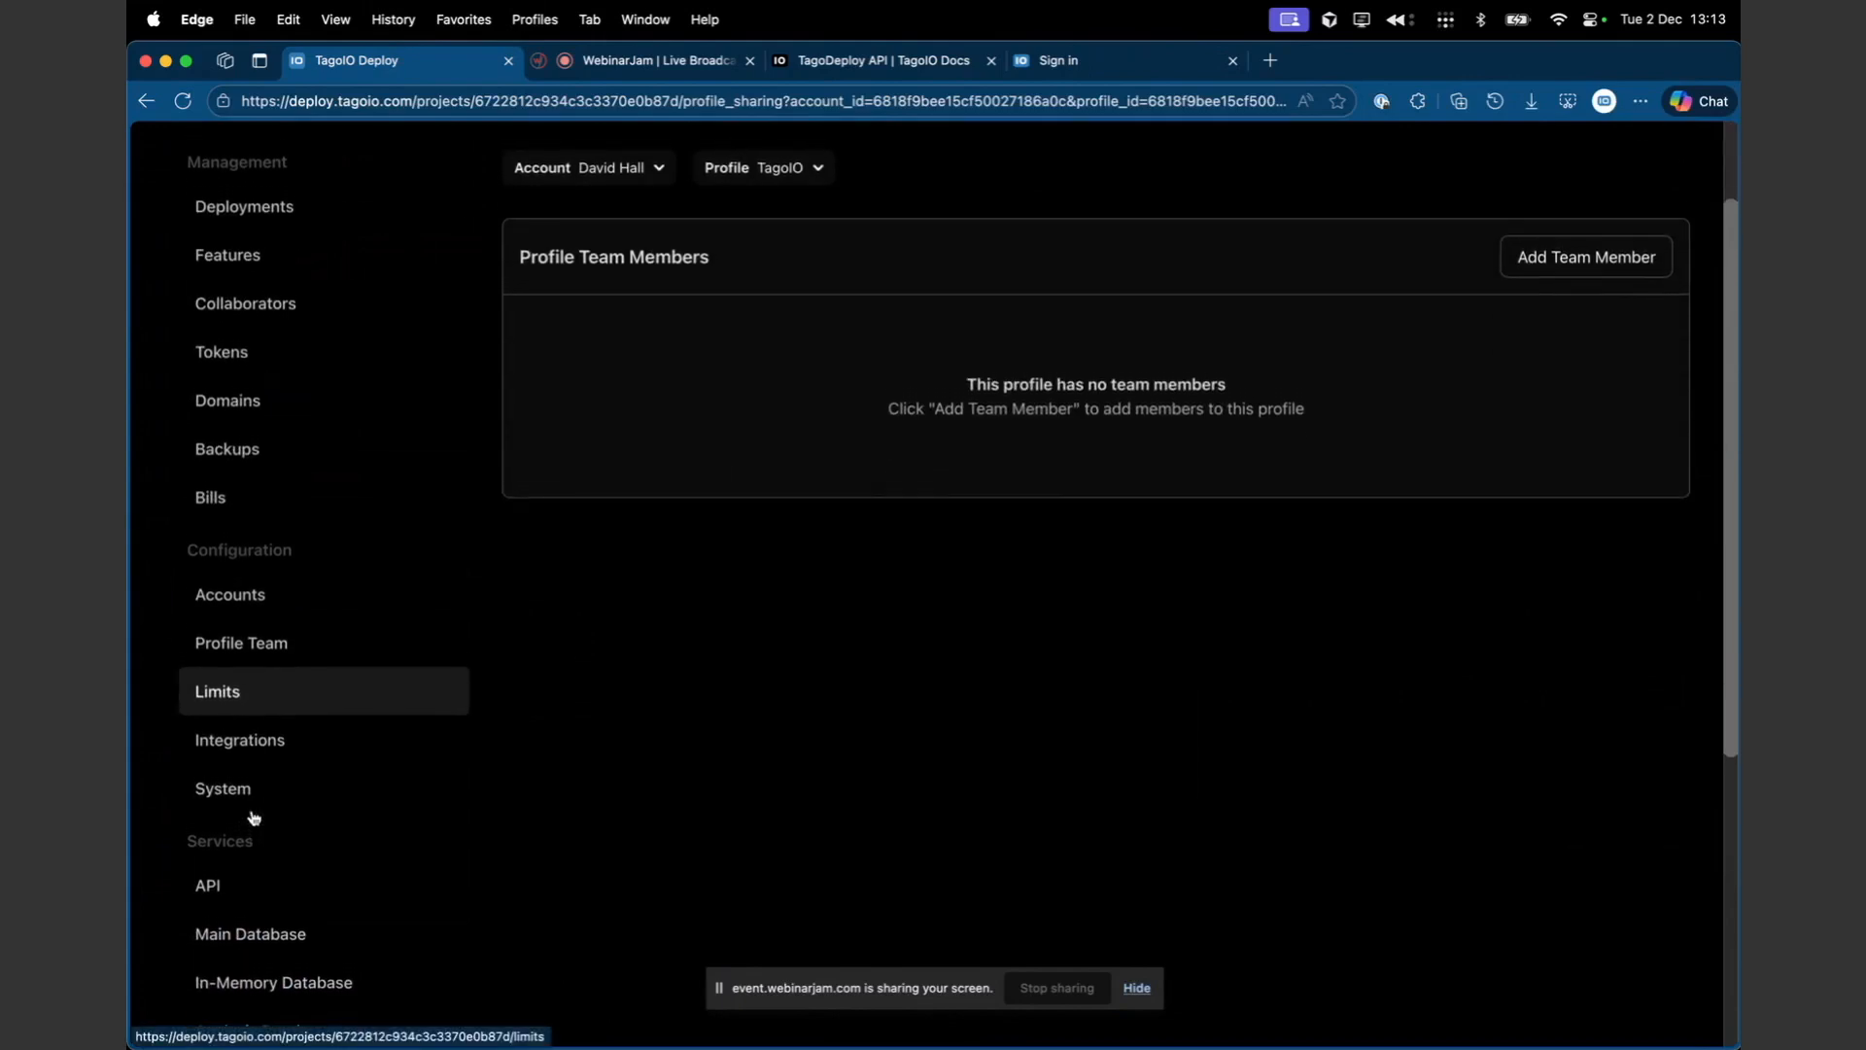
scroll(243, 875, "down", 4)
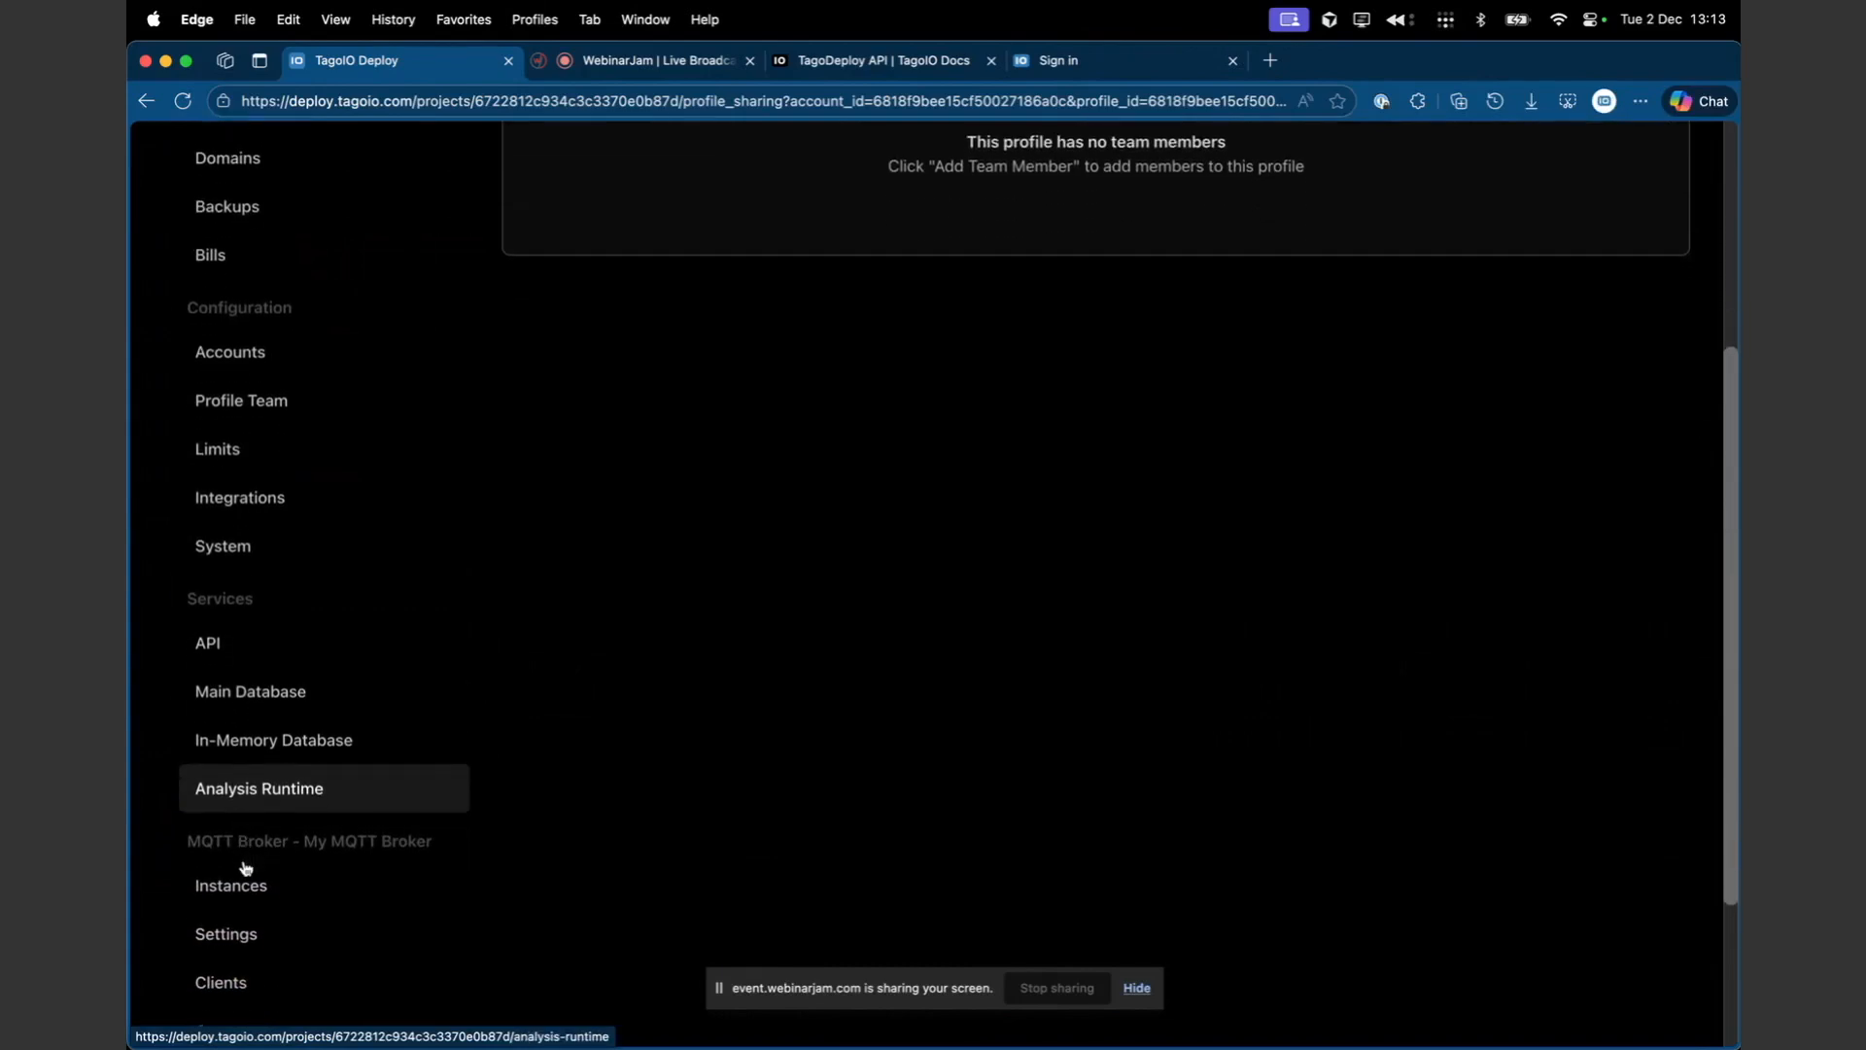
scroll(246, 868, "up", 5)
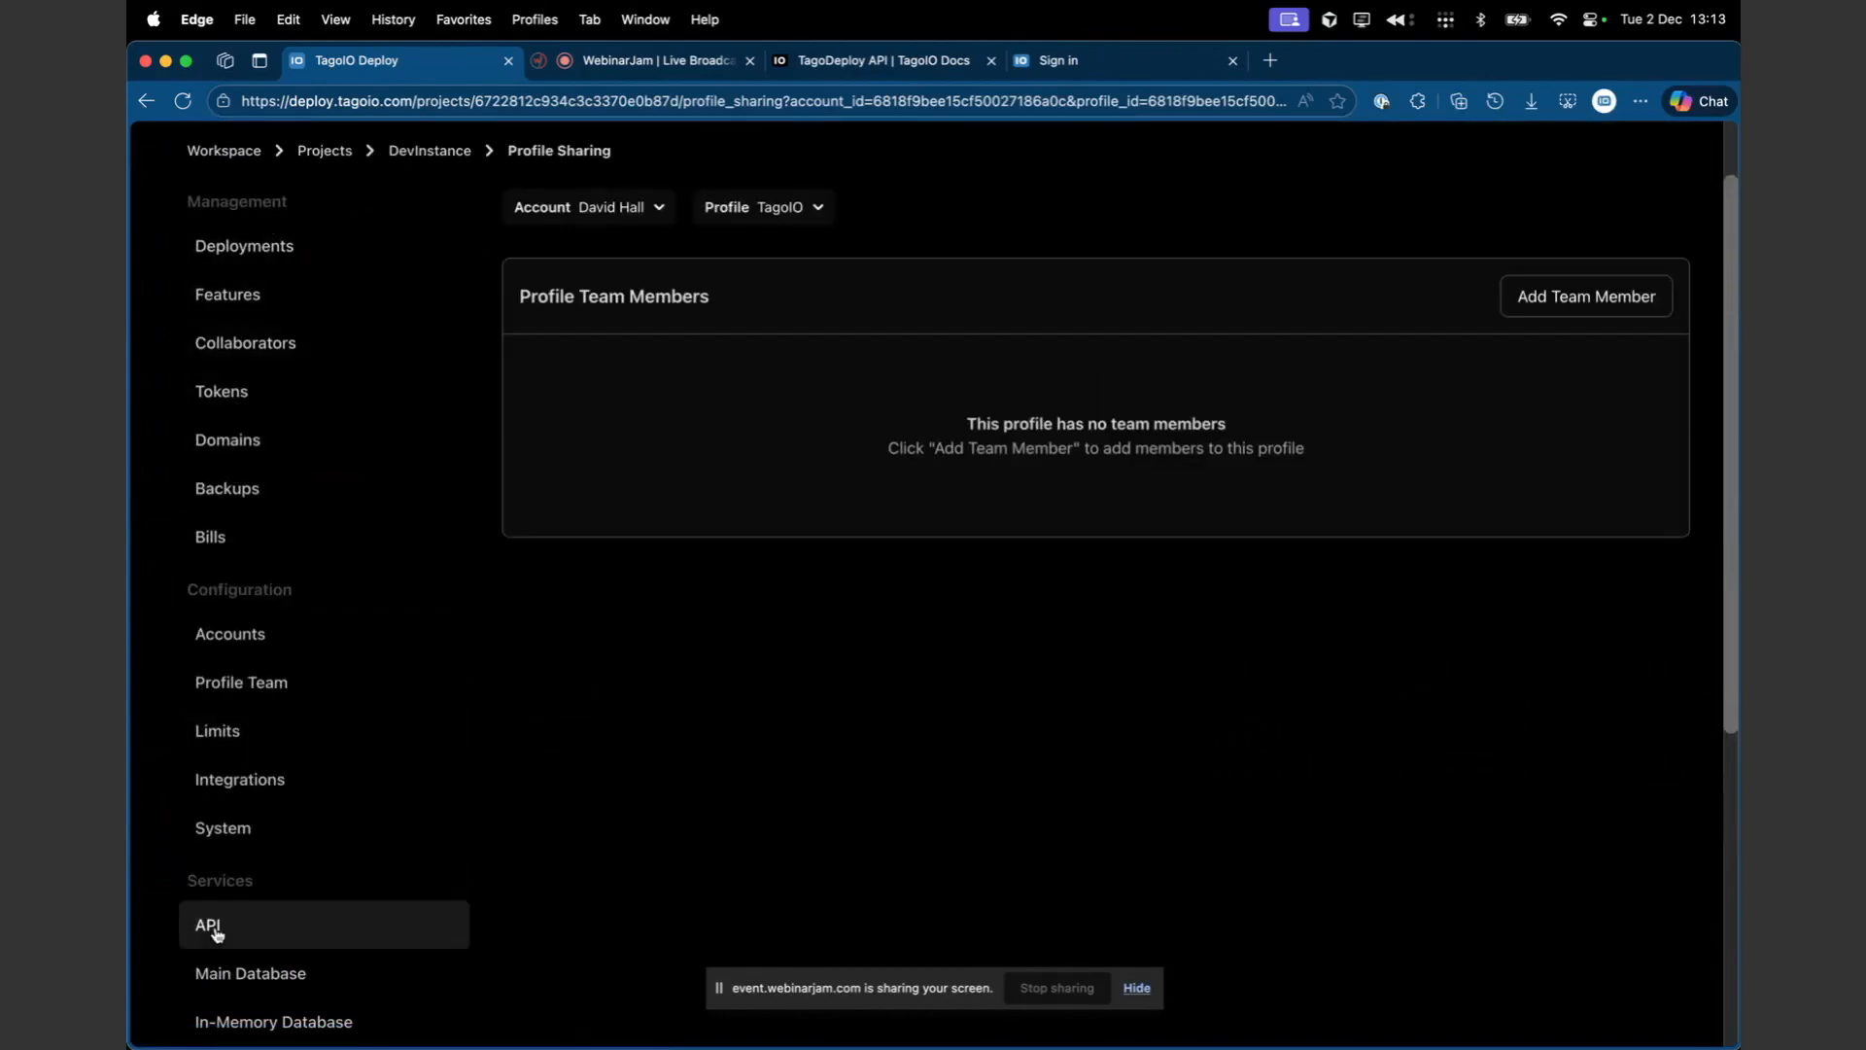
scroll(230, 671, "down", 1)
scroll(230, 671, "up", 2)
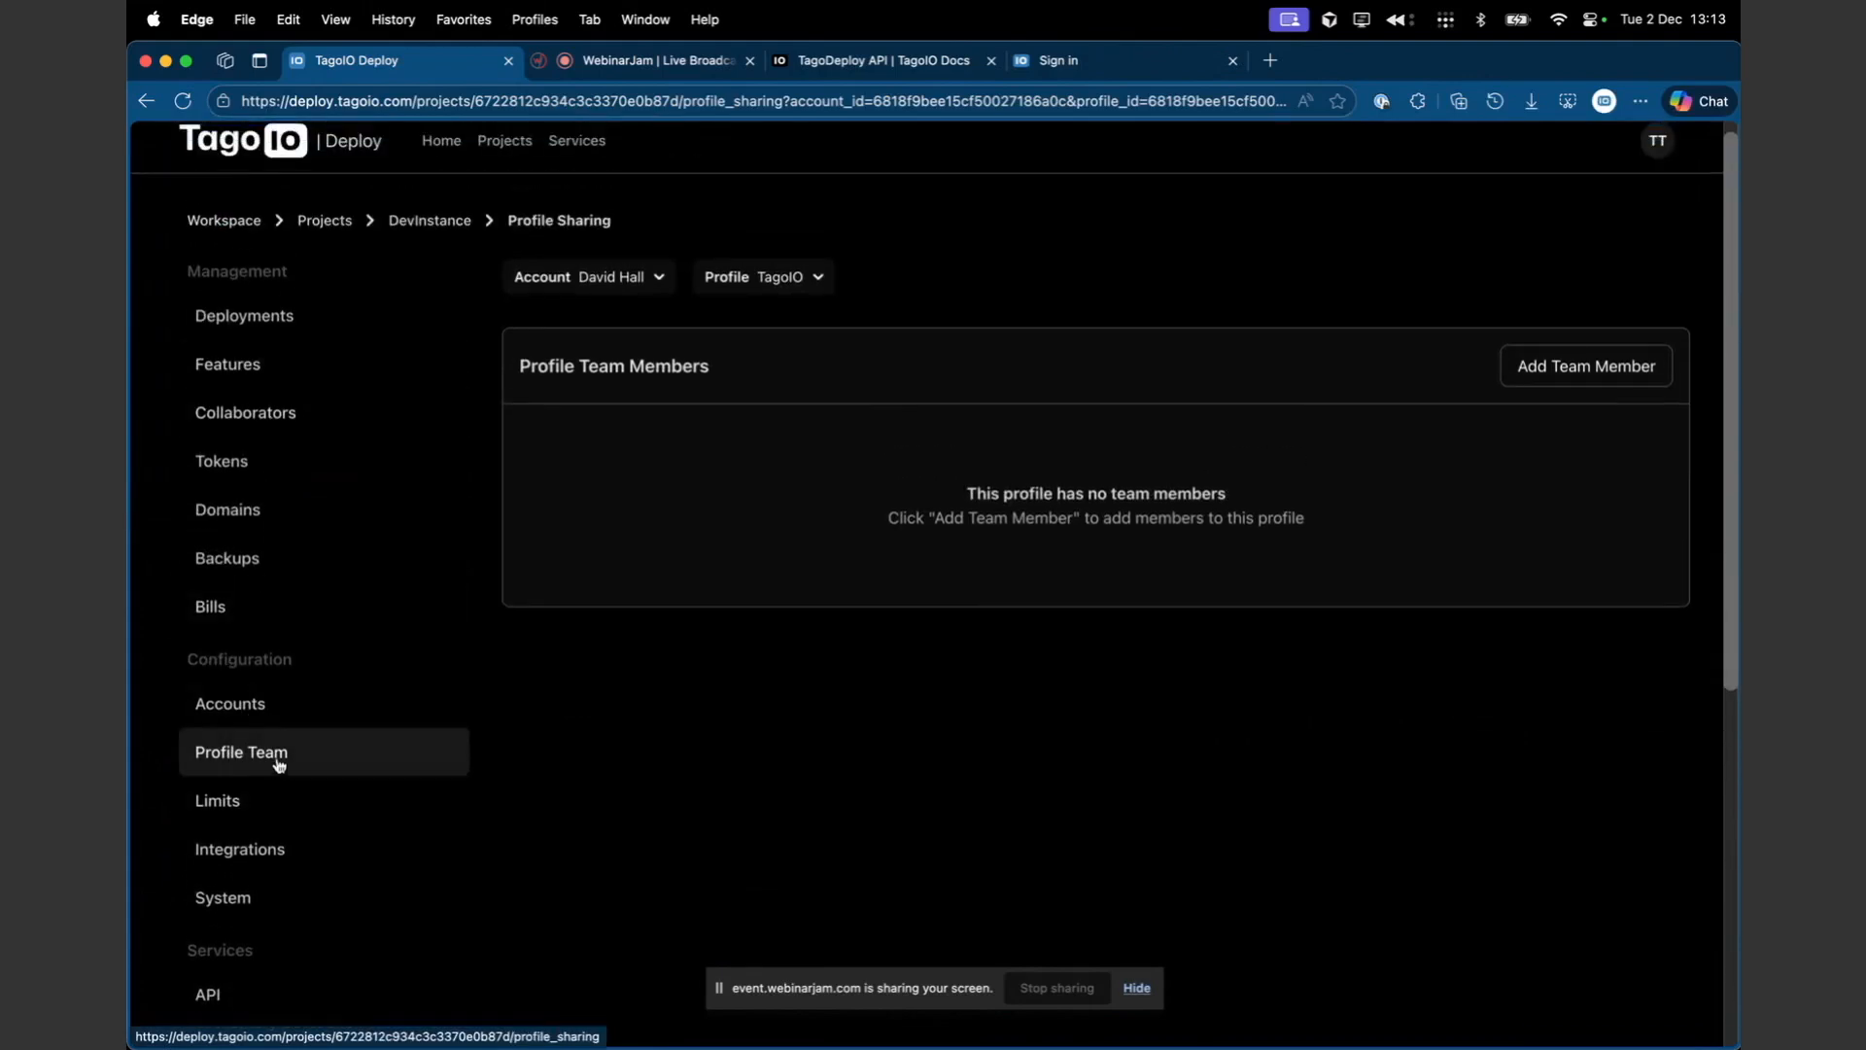
scroll(282, 724, "down", 5)
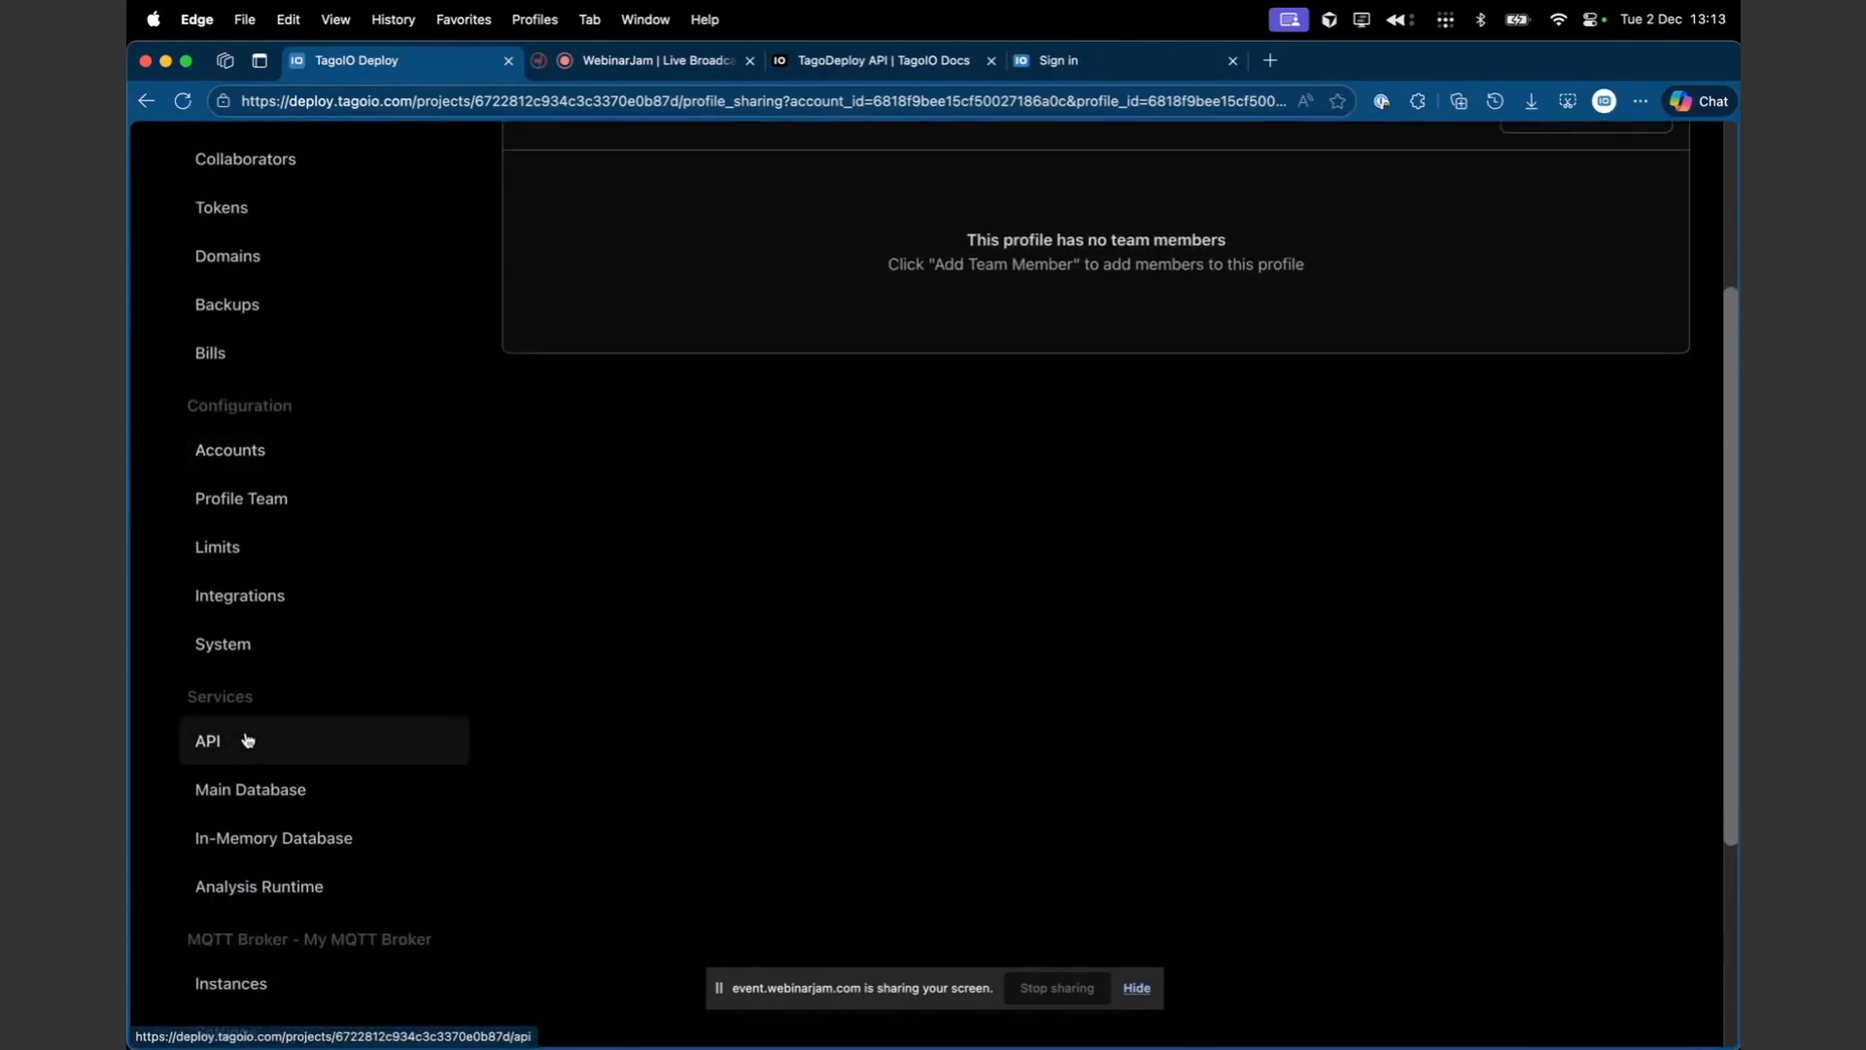
left_click(237, 751)
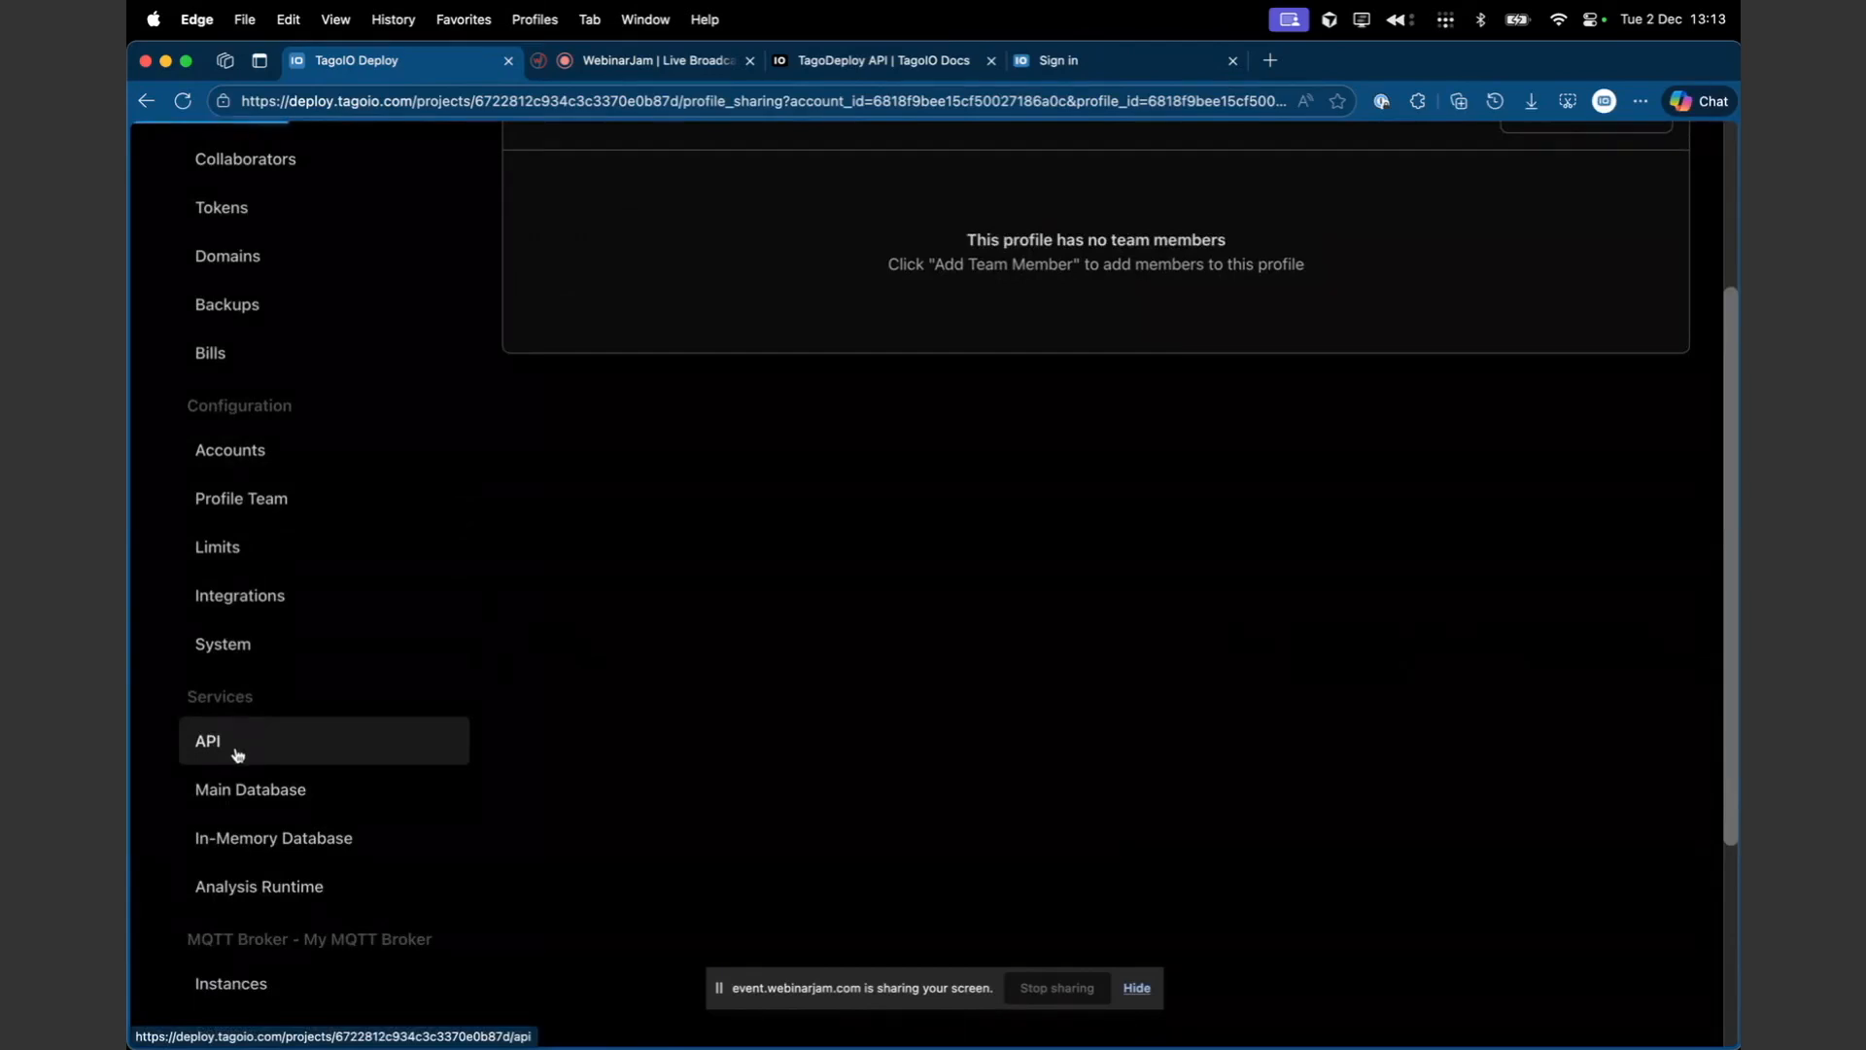
- Examine the API service's machine size options, instance scaling settings and monitoring charts
scroll(248, 773, "down", 5)
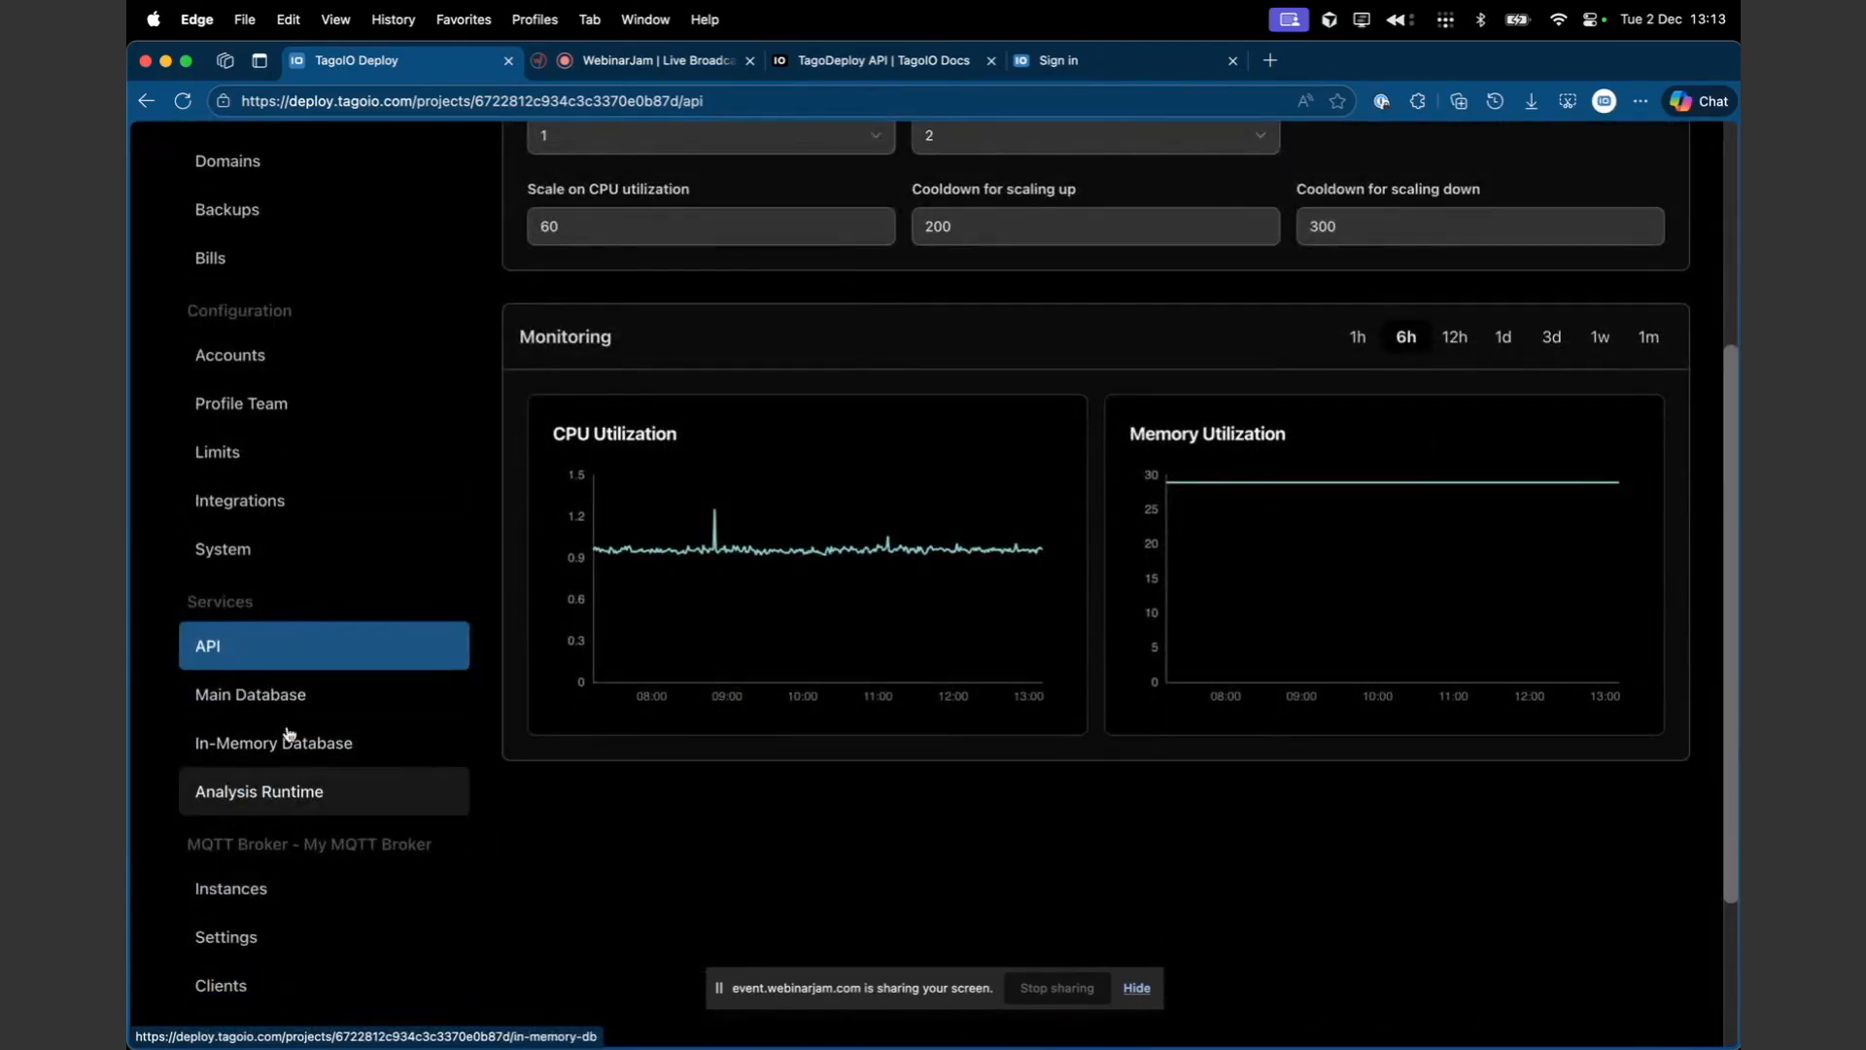
scroll(314, 684, "up", 1)
scroll(314, 684, "up", 2)
scroll(625, 500, "up", 3)
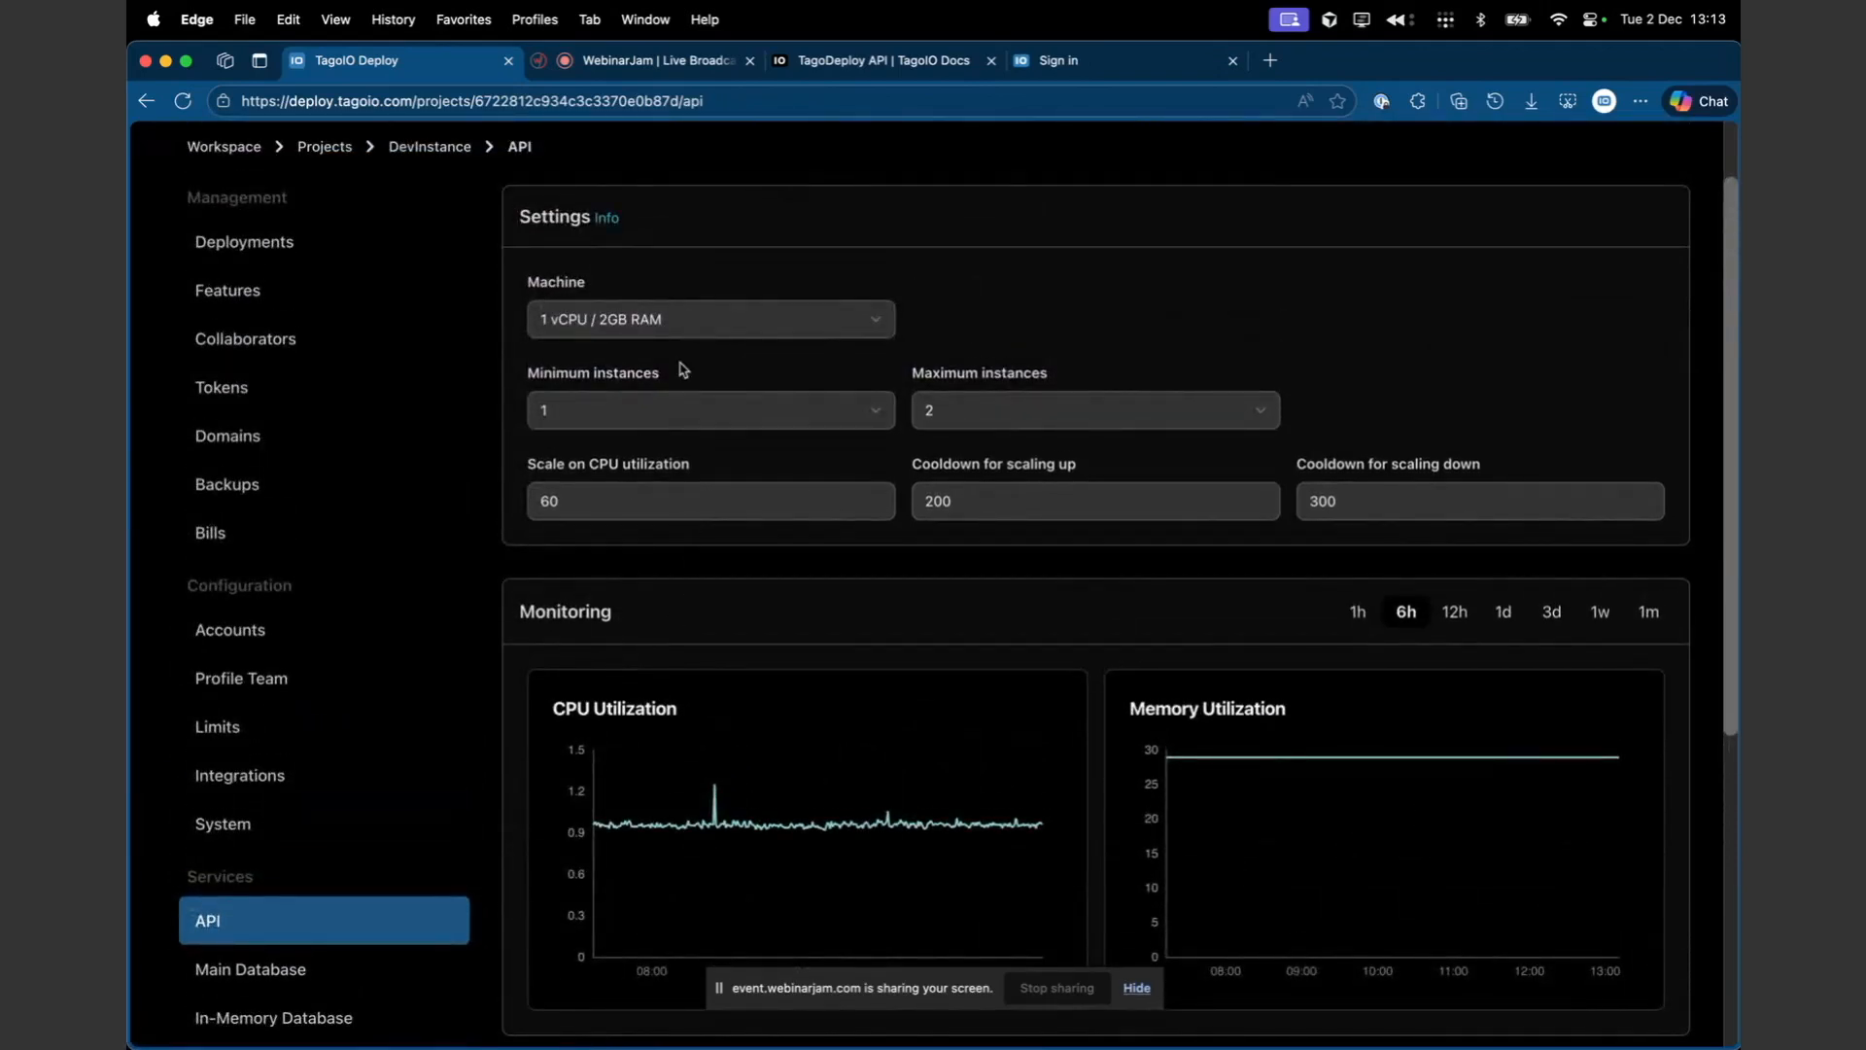
left_click(685, 320)
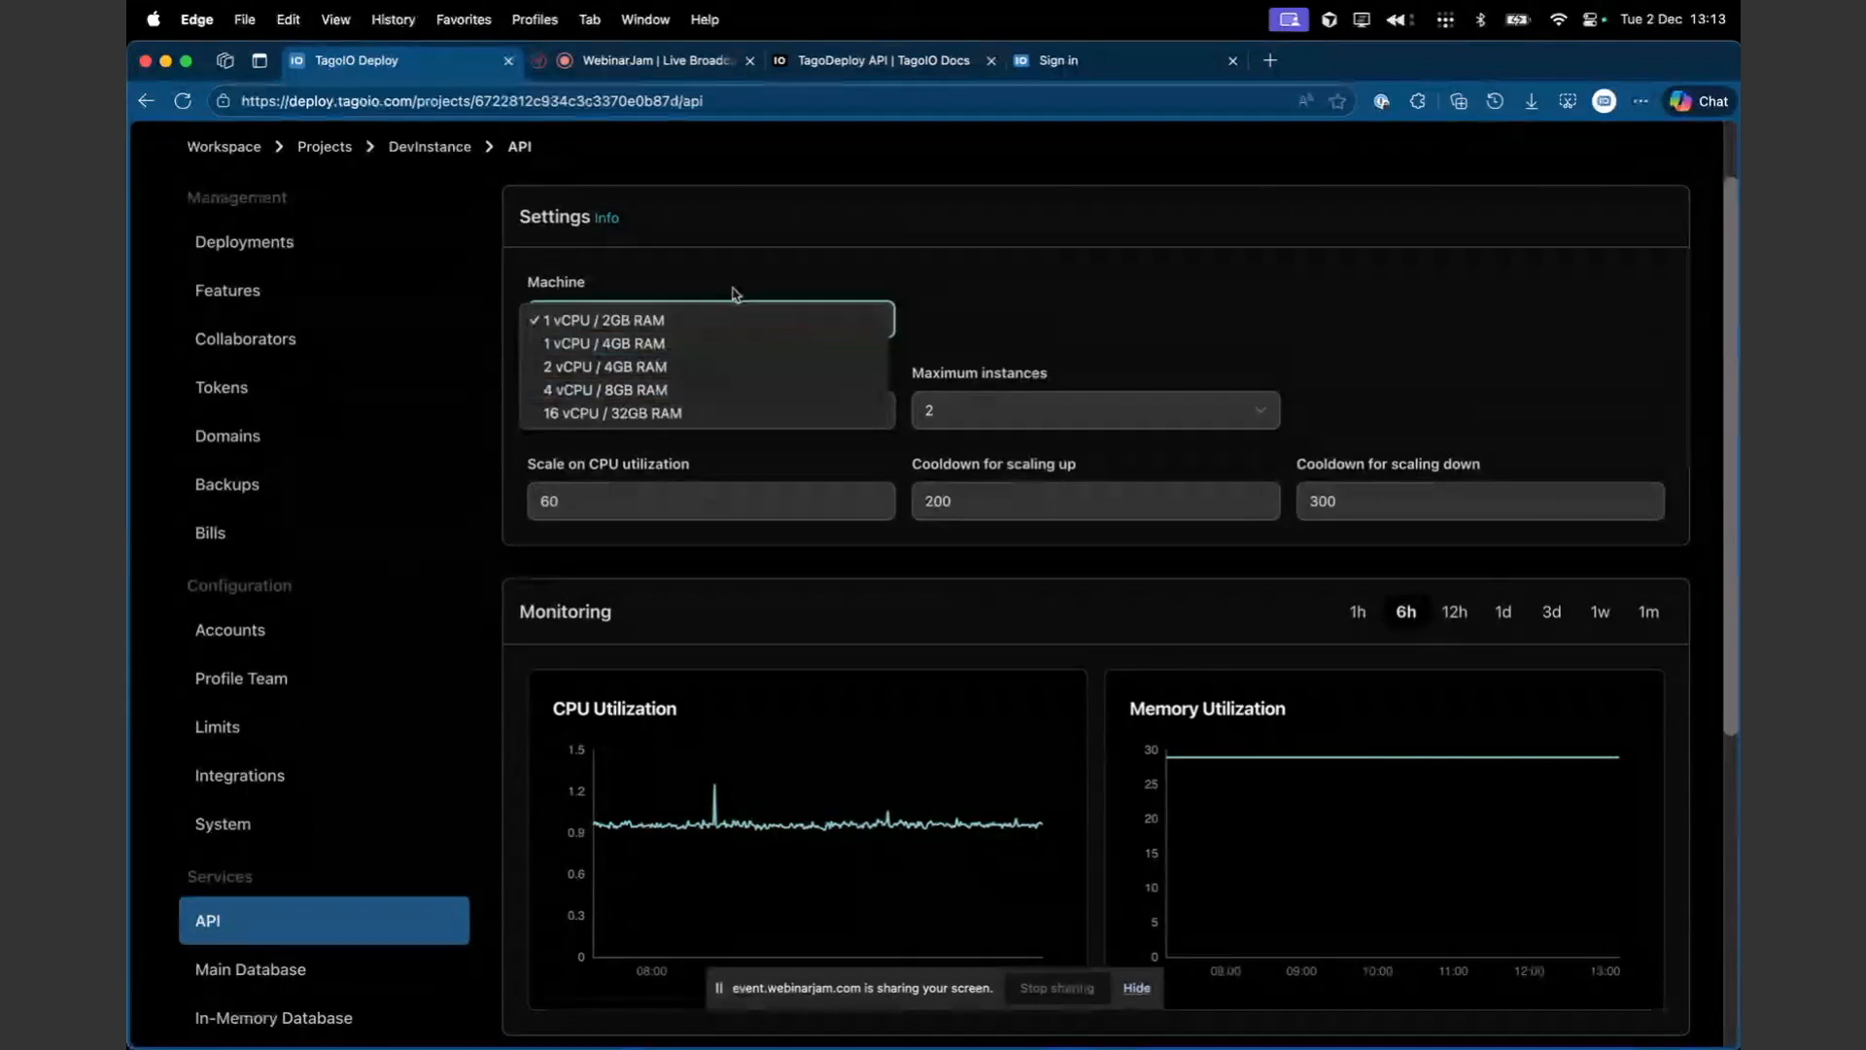
left_click(654, 465)
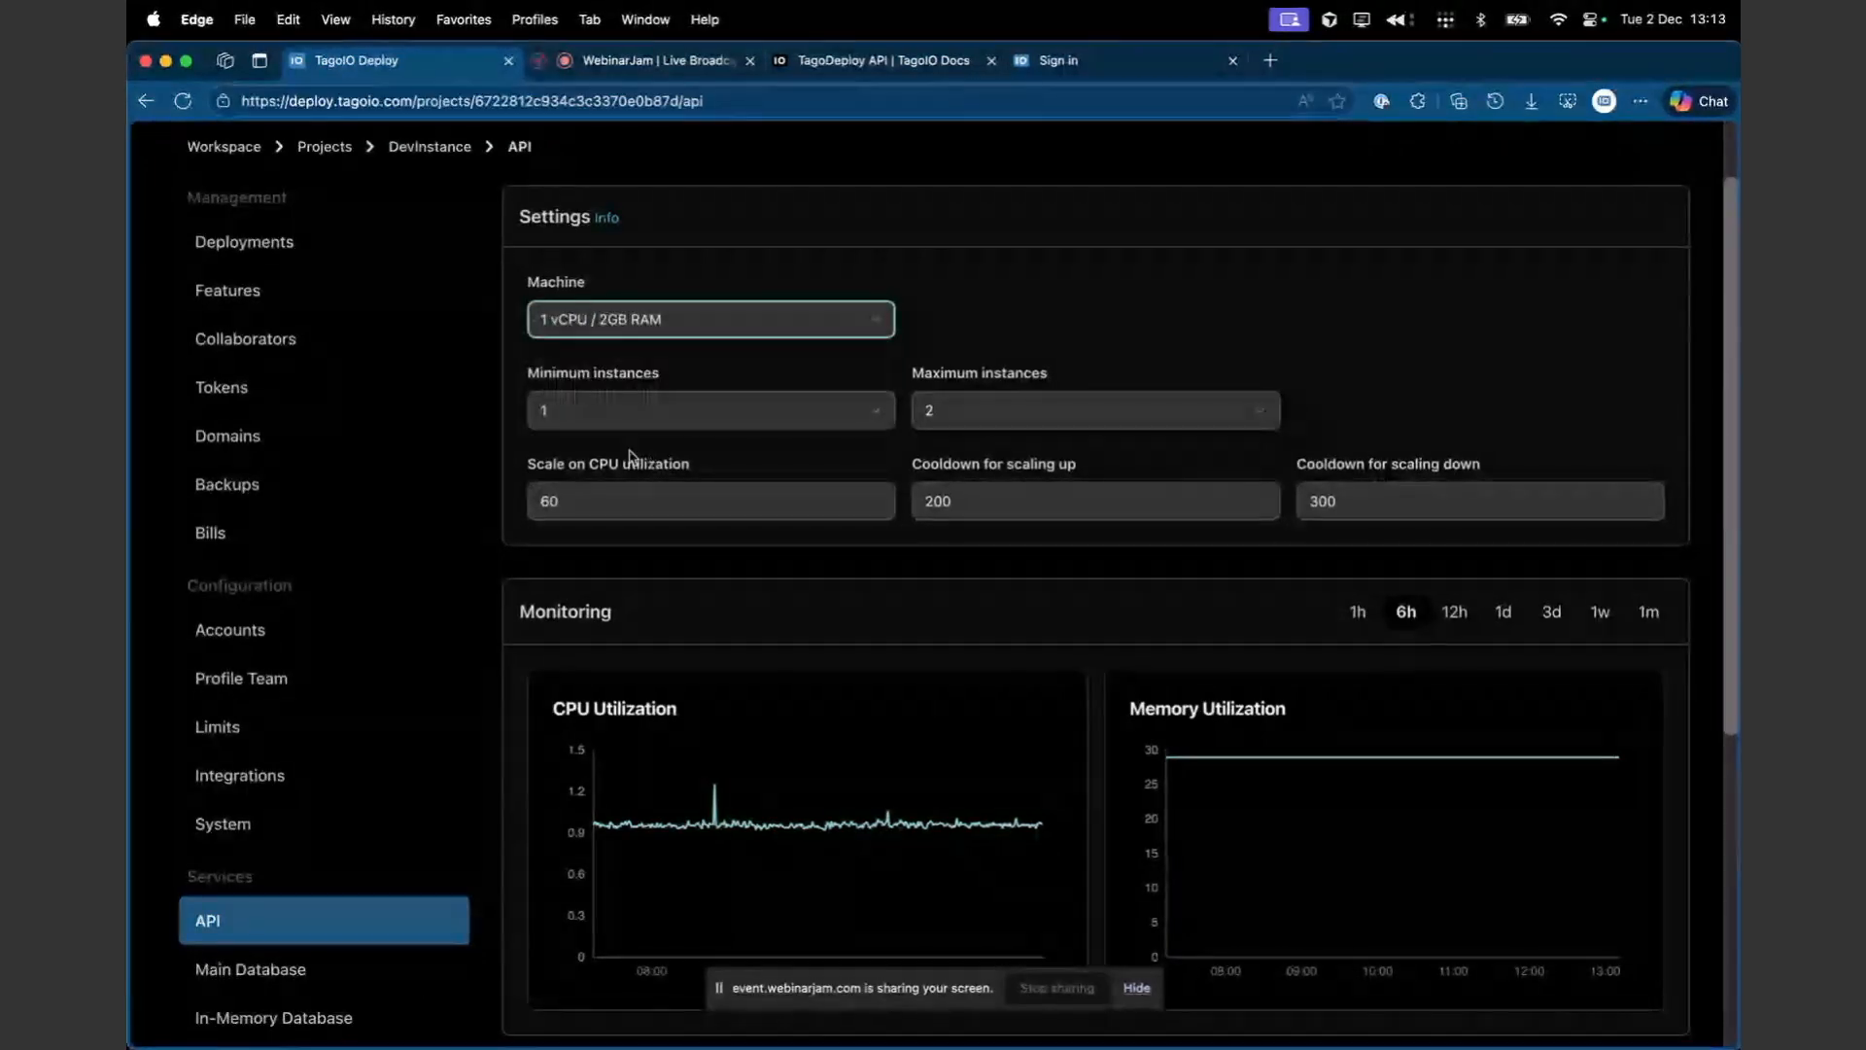
scroll(559, 352, "up", 2)
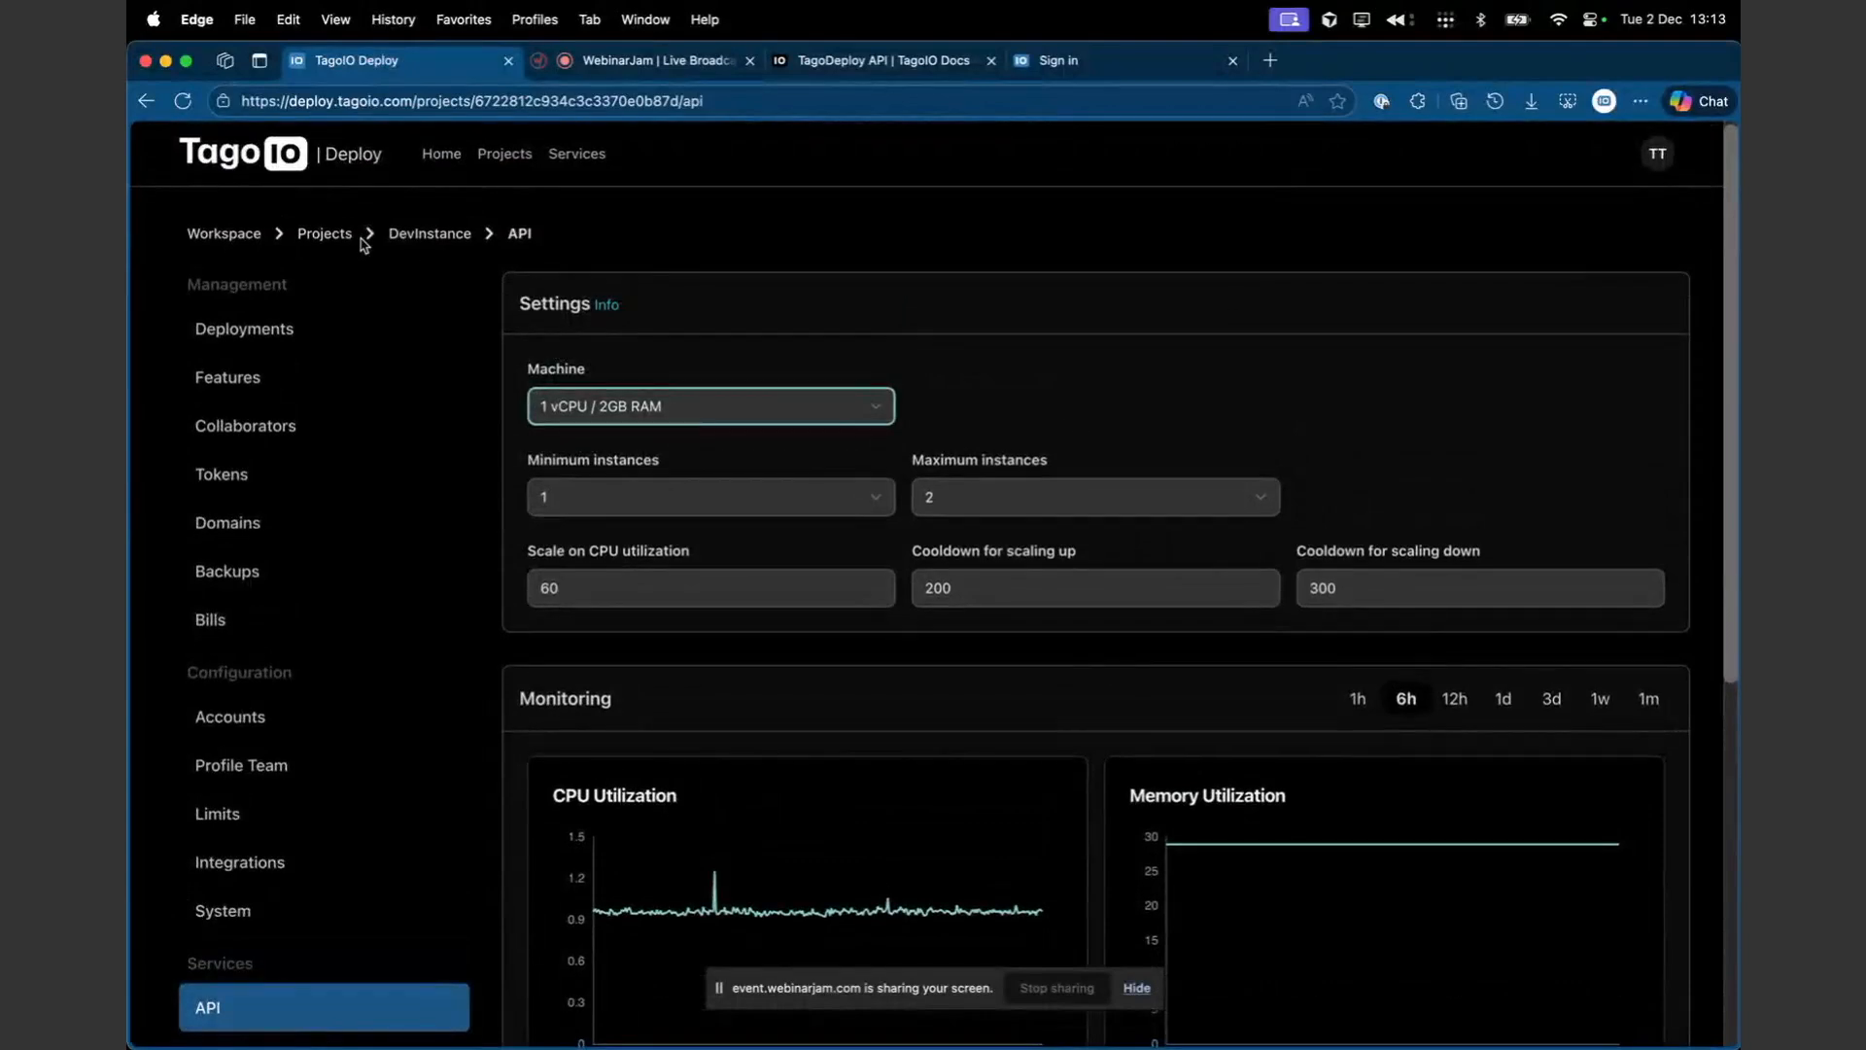
scroll(392, 399, "down", 4)
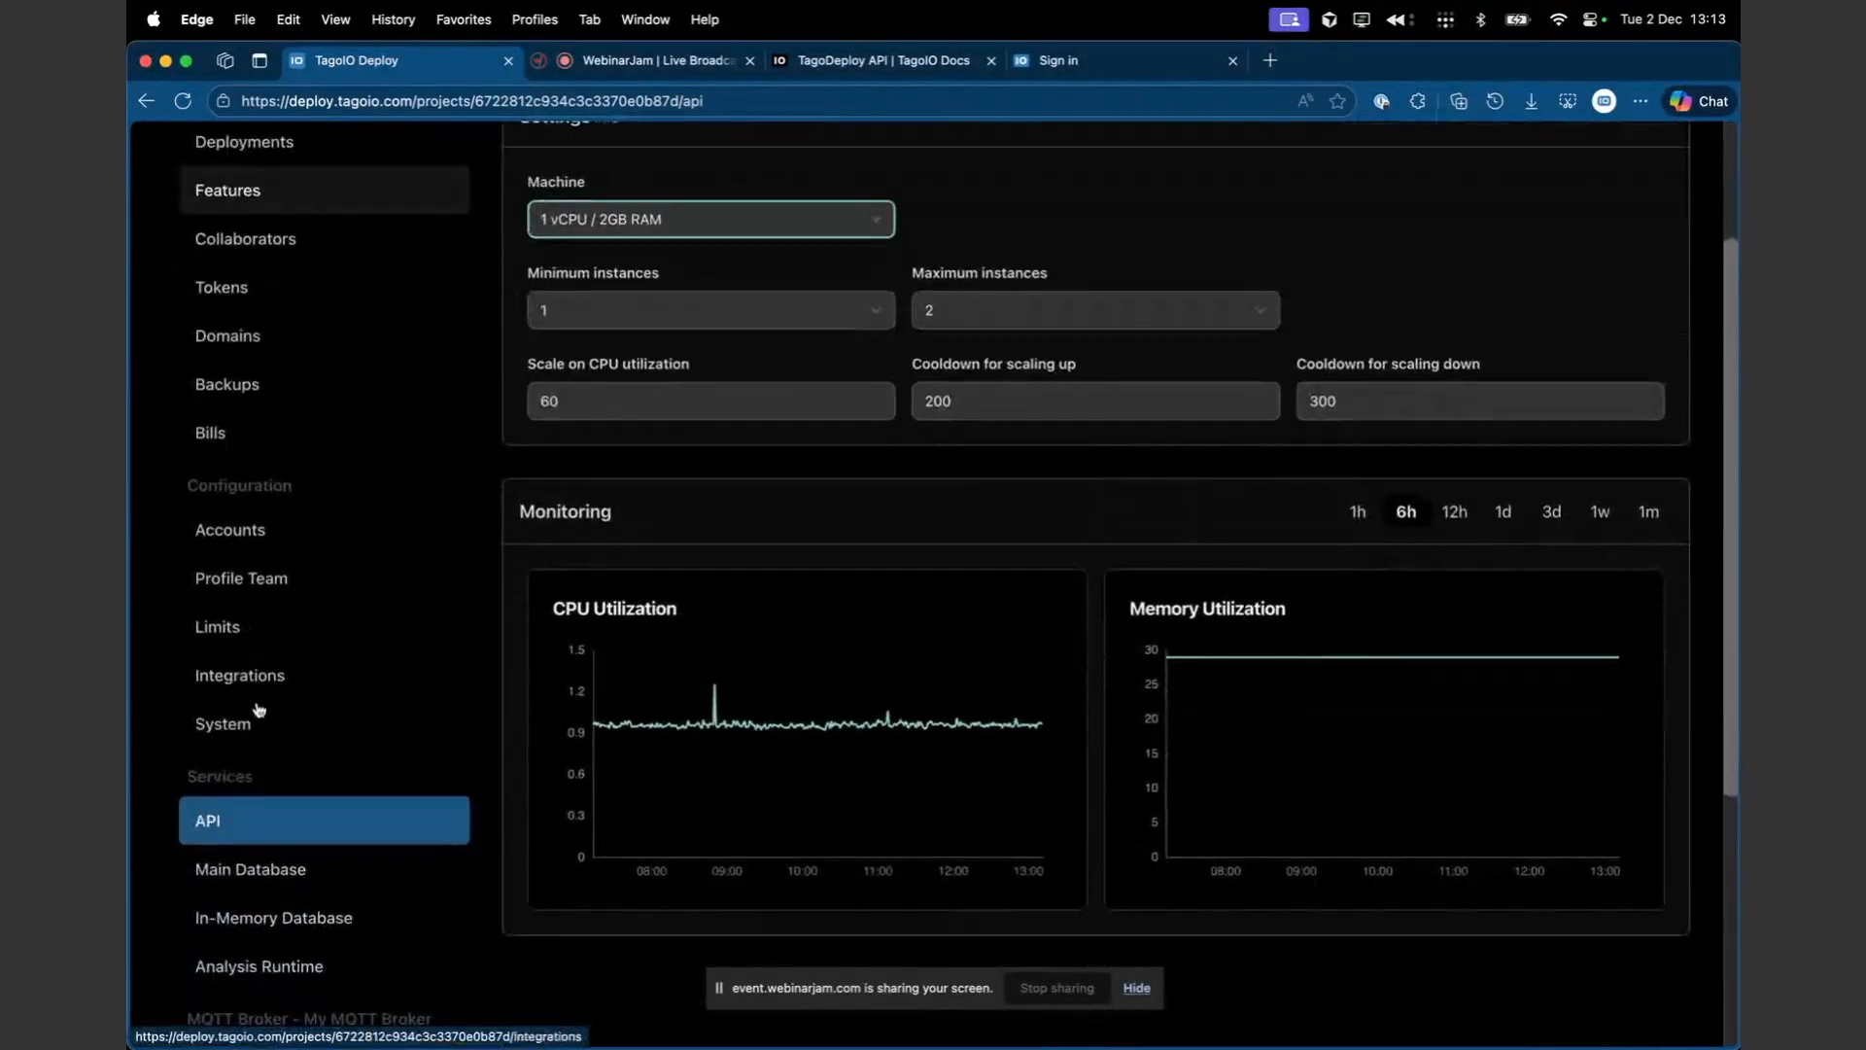
scroll(350, 881, "up", 4)
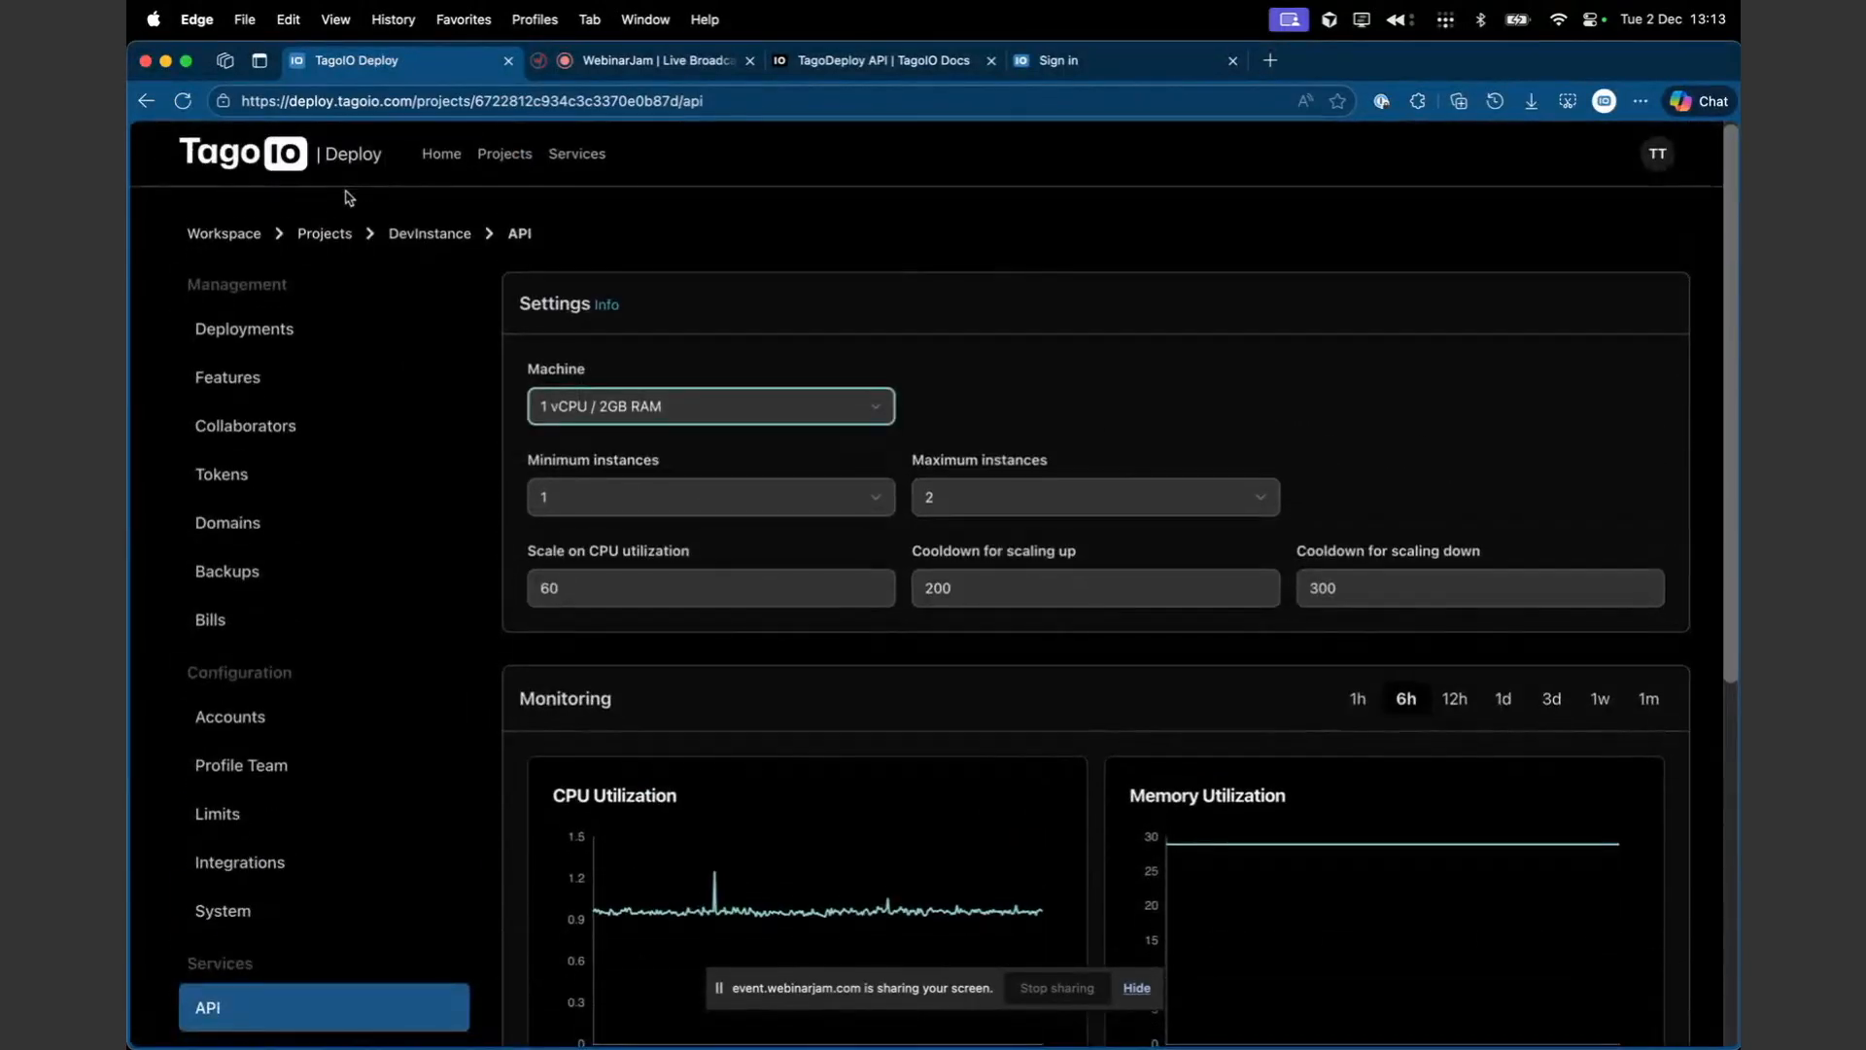
- Open the Services catalogue and scroll through the available middleware services
left_click(595, 159)
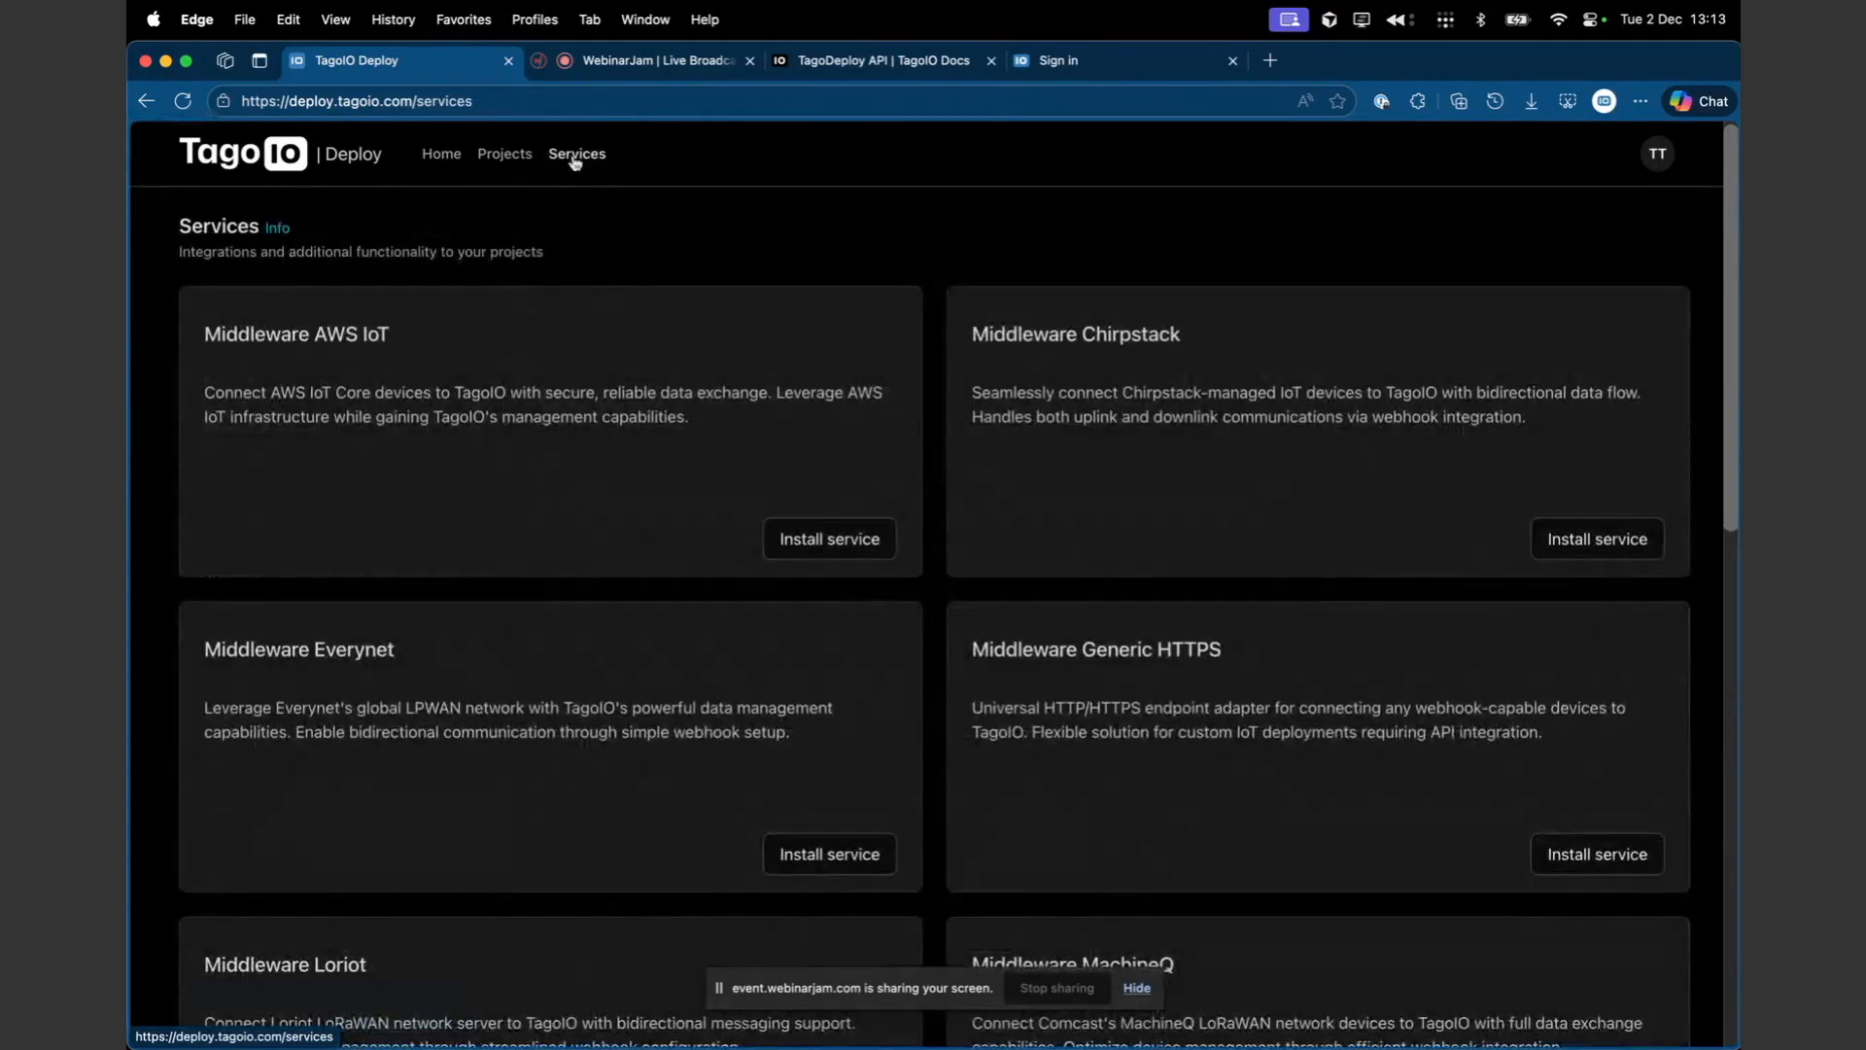
scroll(763, 623, "down", 19)
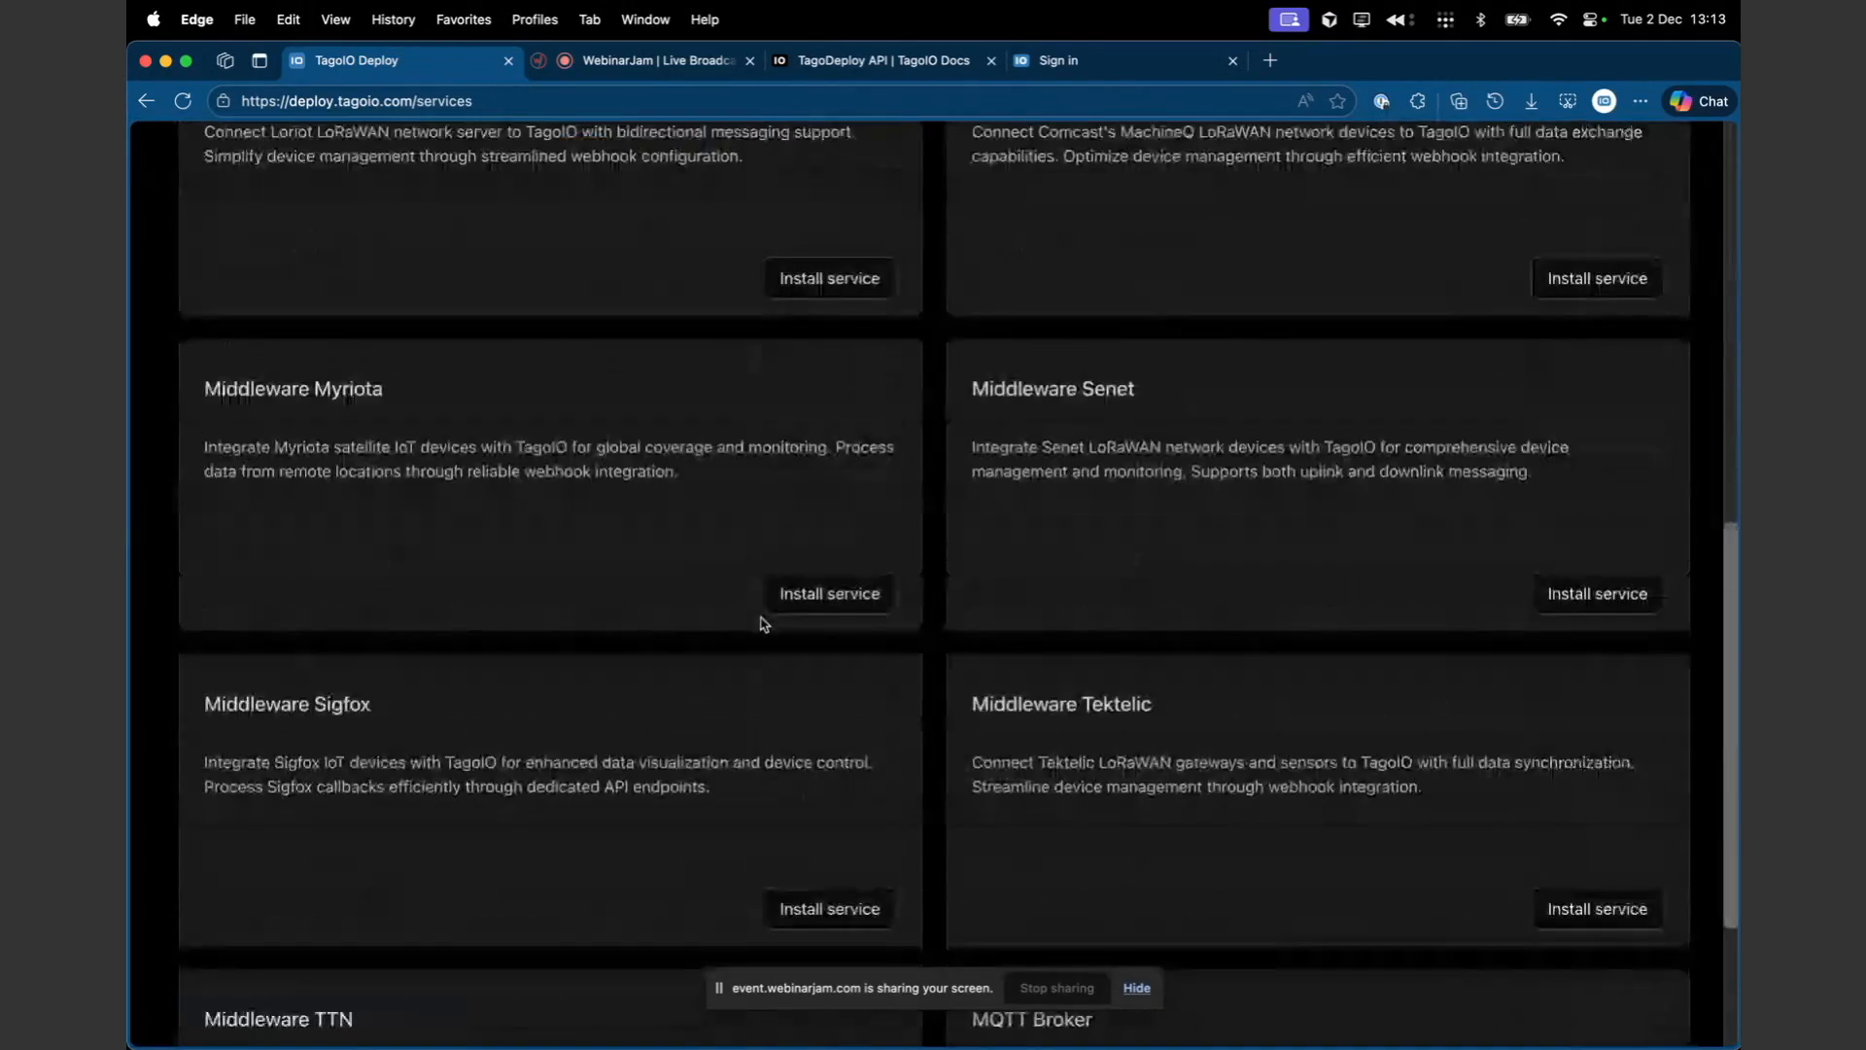
scroll(763, 623, "up", 18)
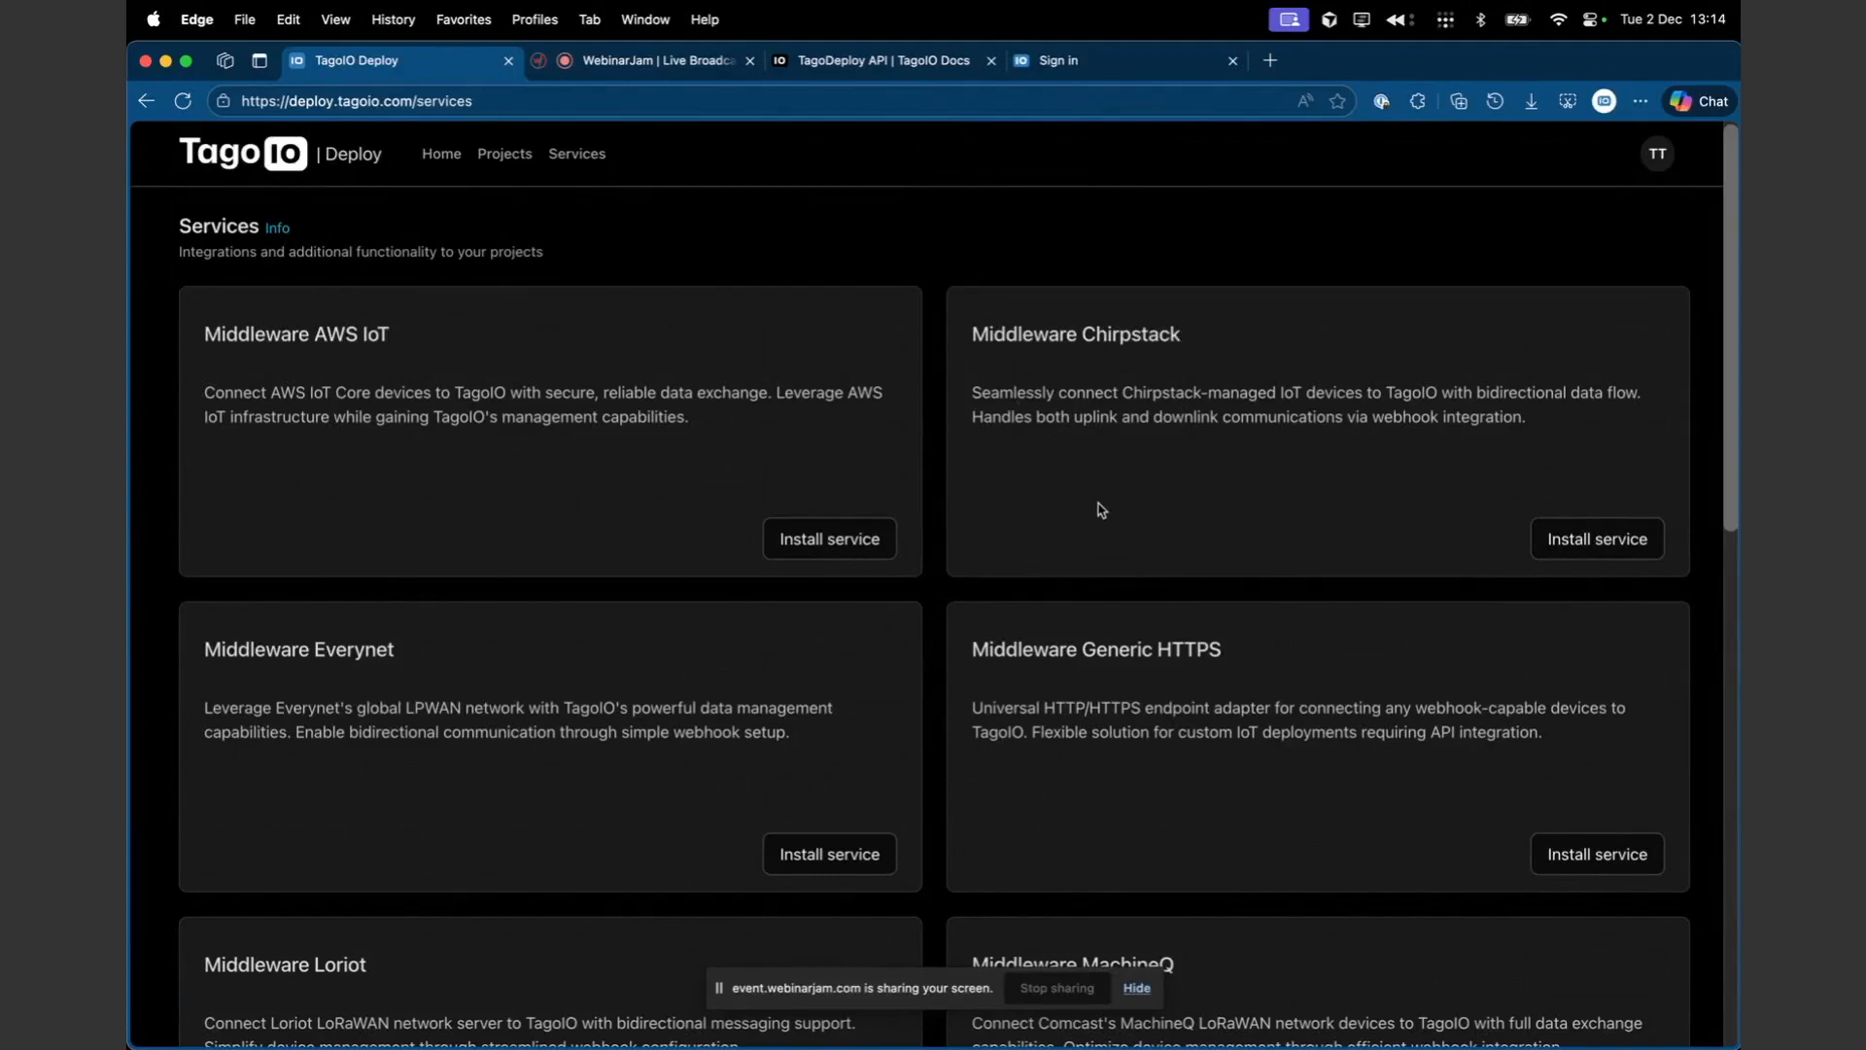
scroll(1314, 448, "down", 1)
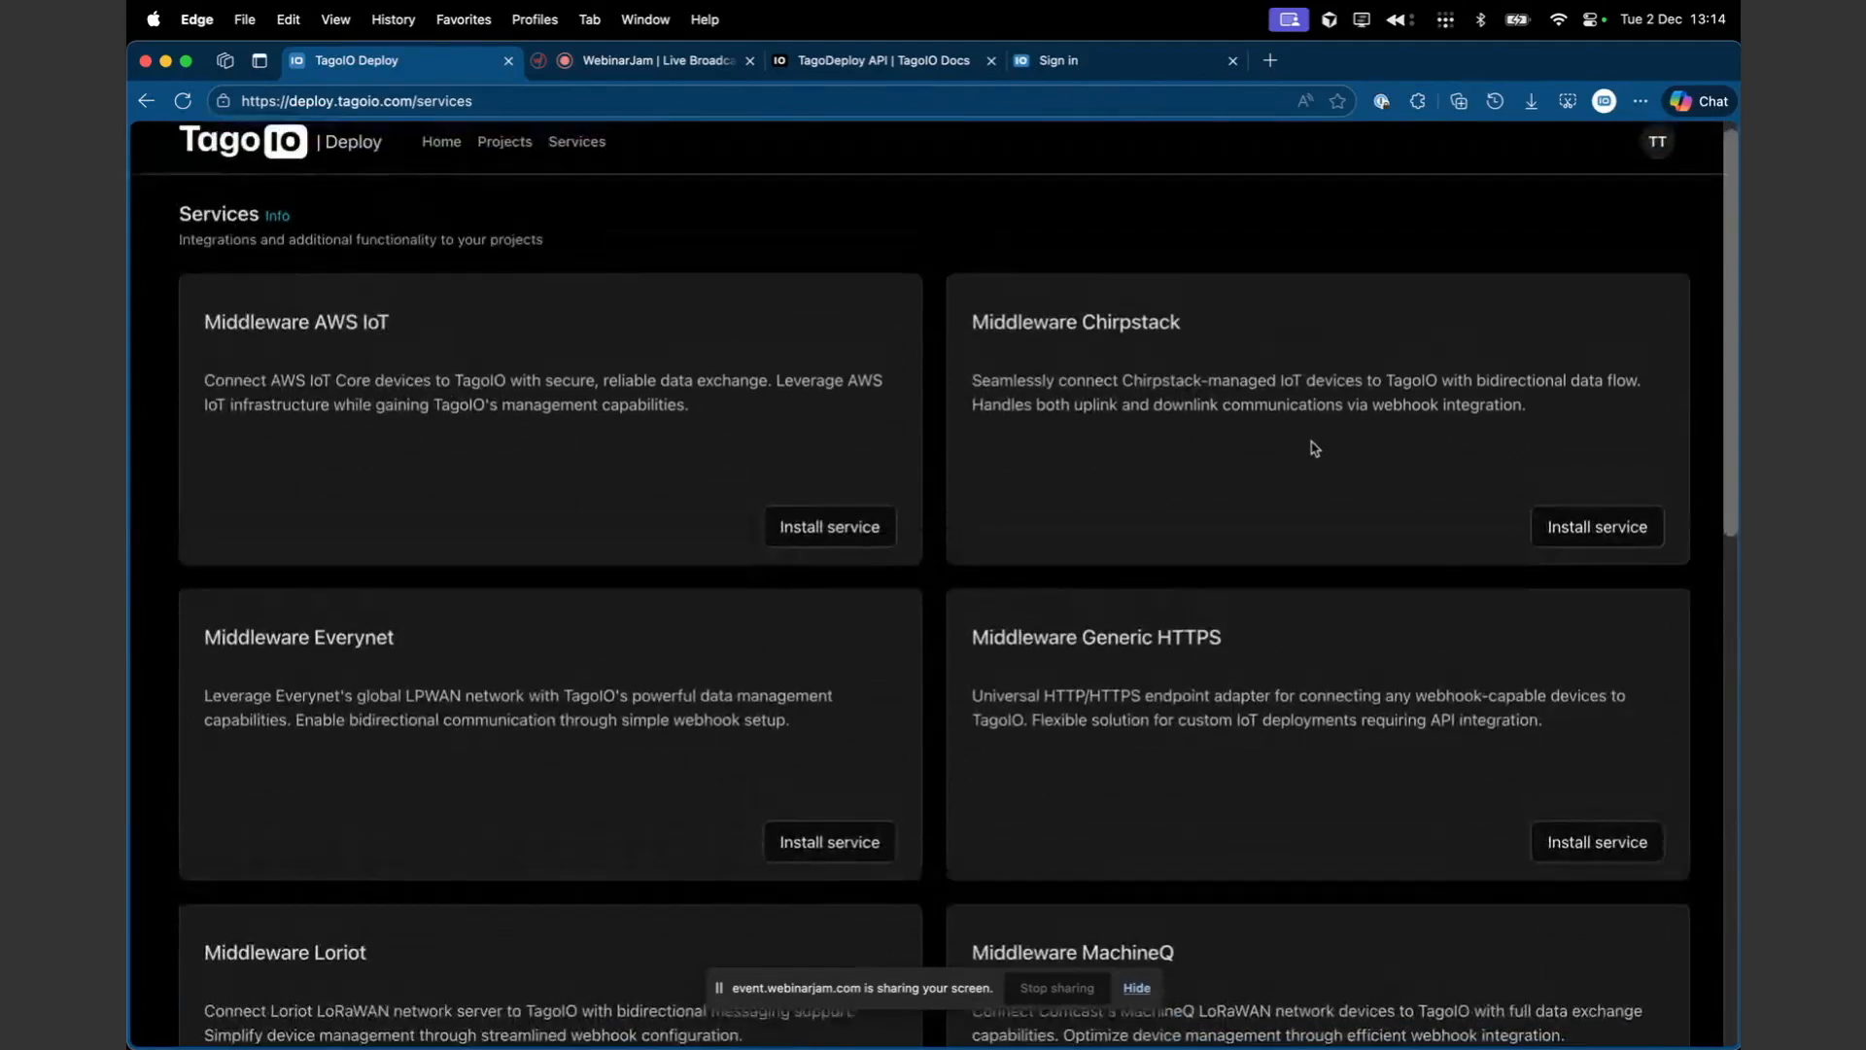
scroll(1314, 448, "up", 1)
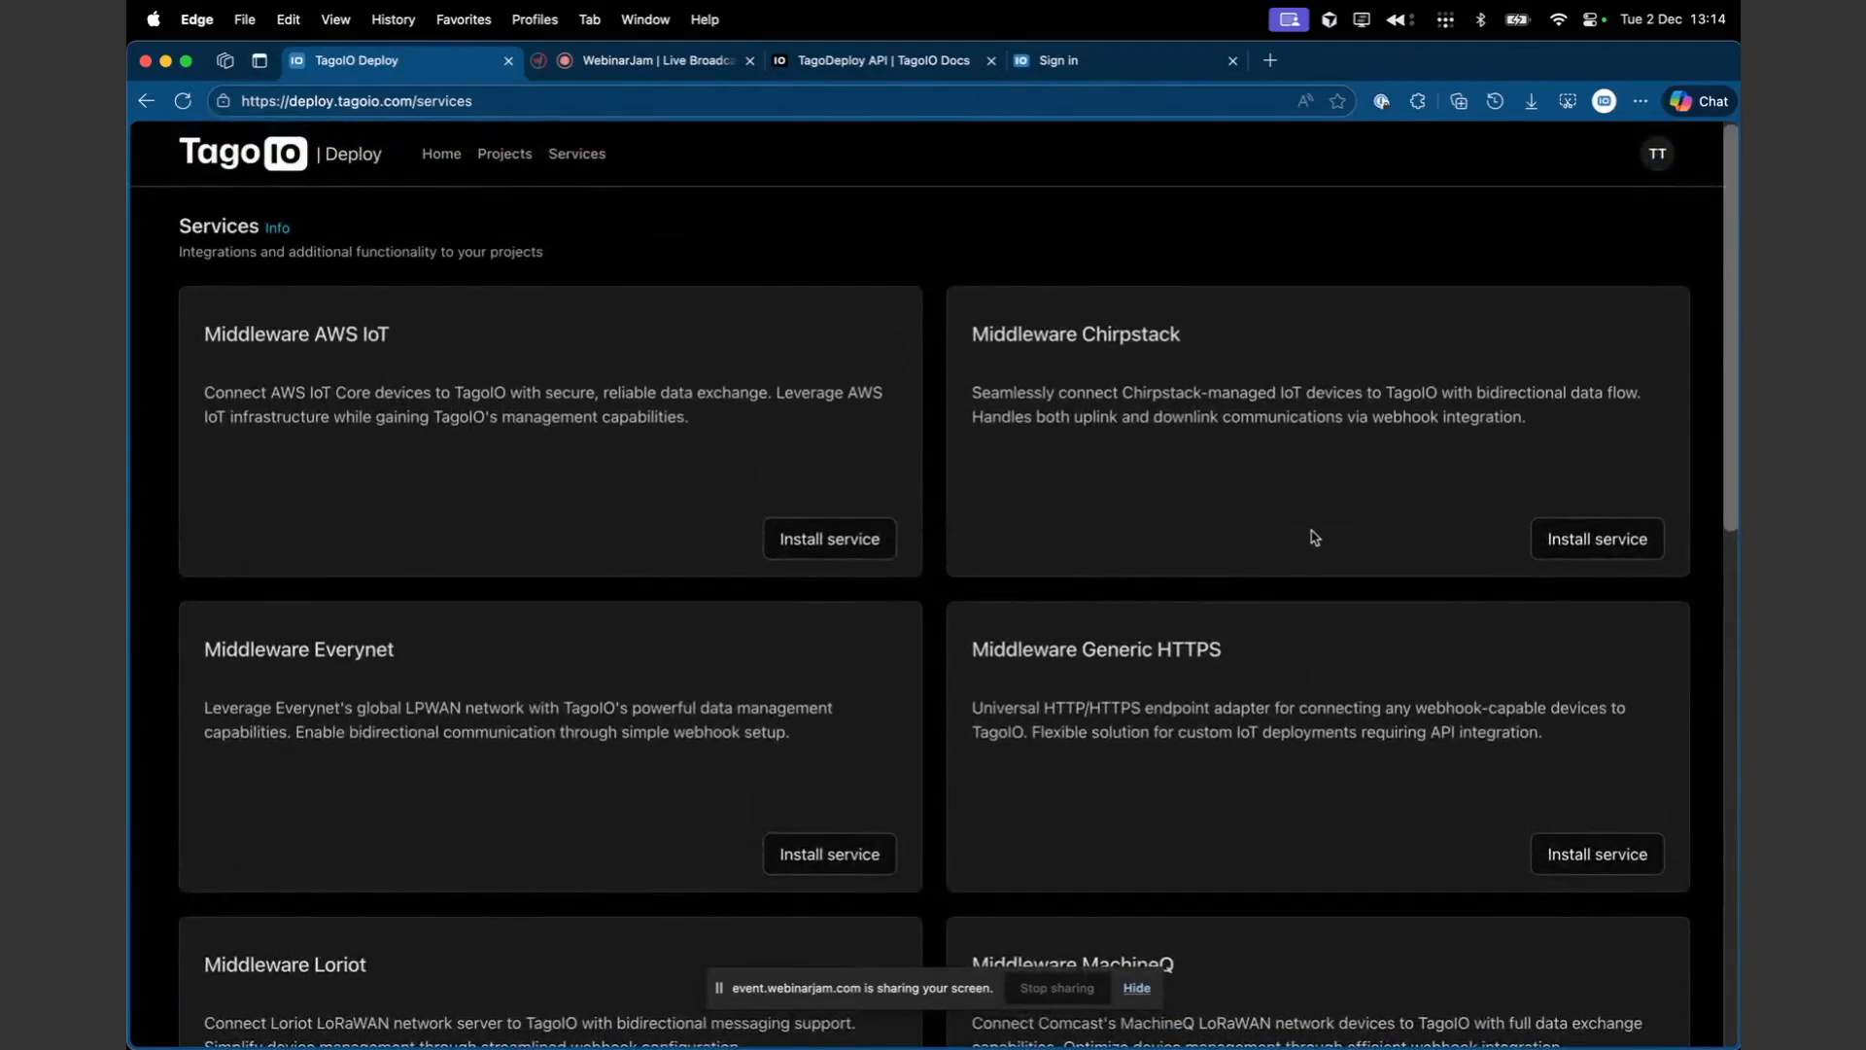
left_click(1107, 108)
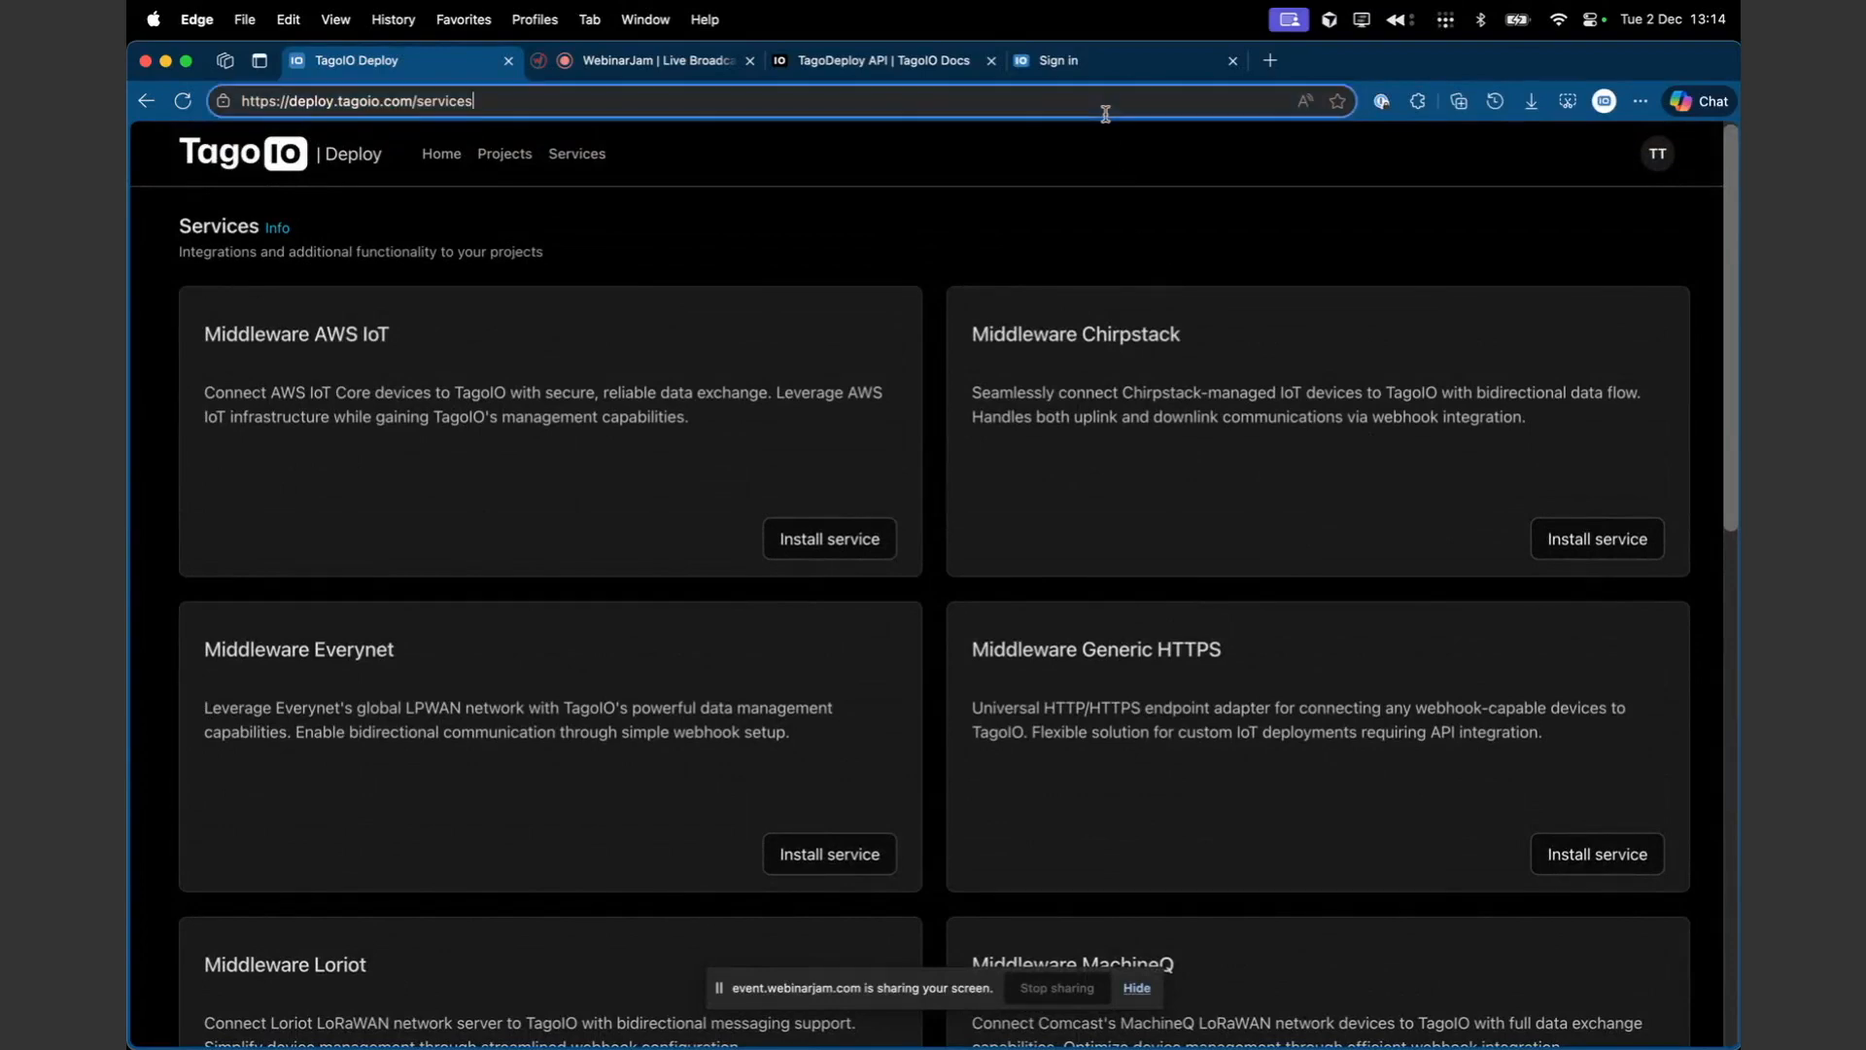
type("chirpstack.m")
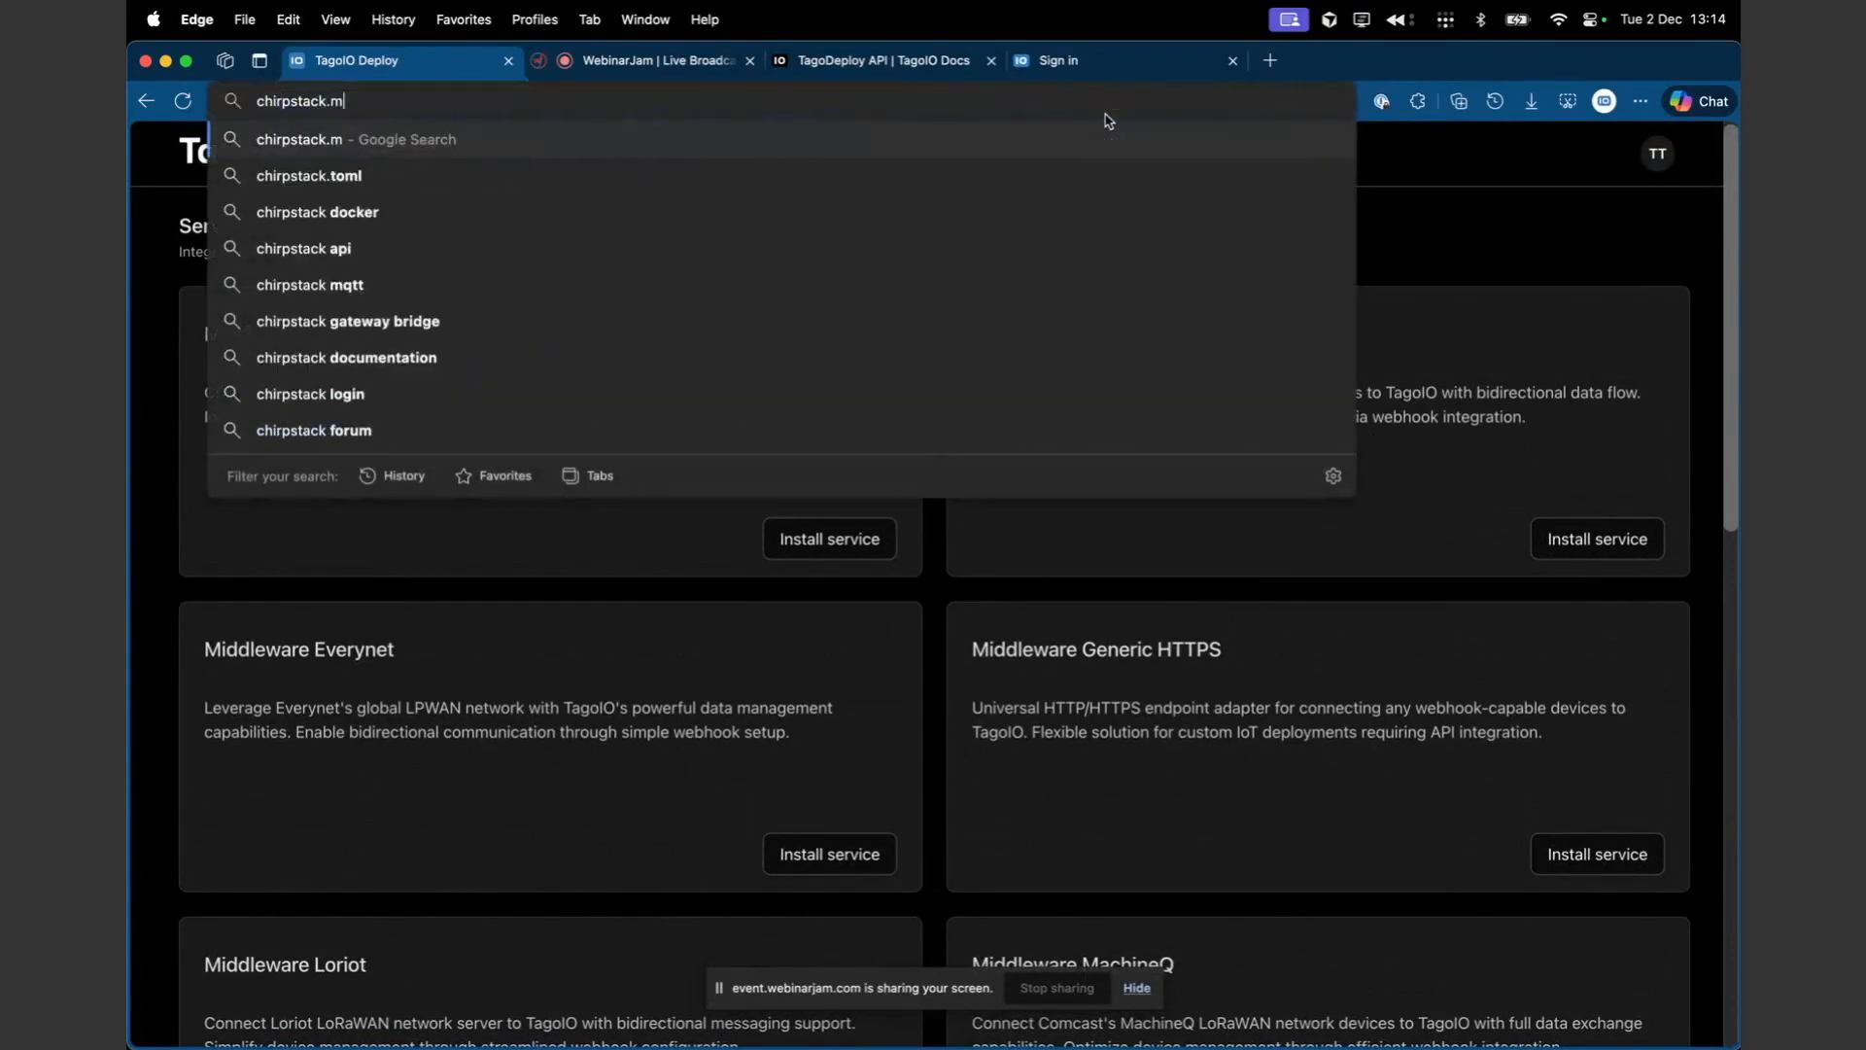
type("iddleware.tago.io")
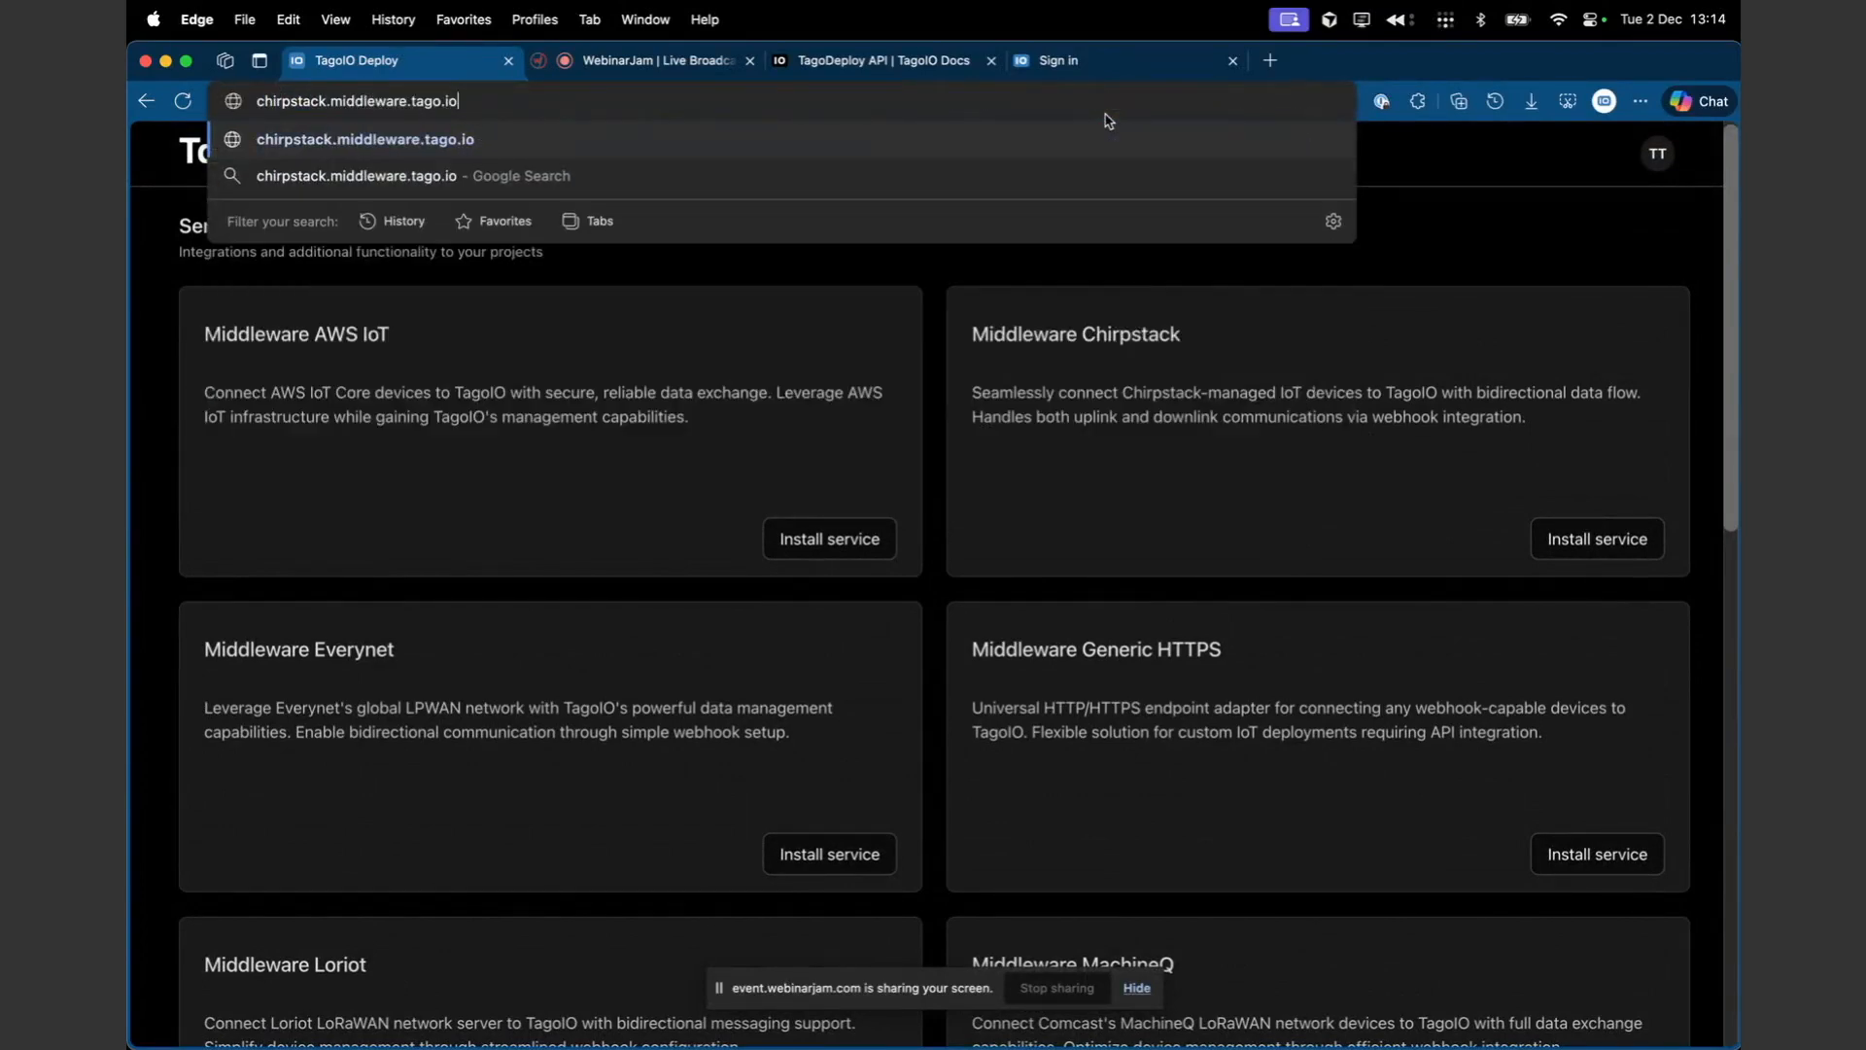
key("super+a")
key("BackSpace")
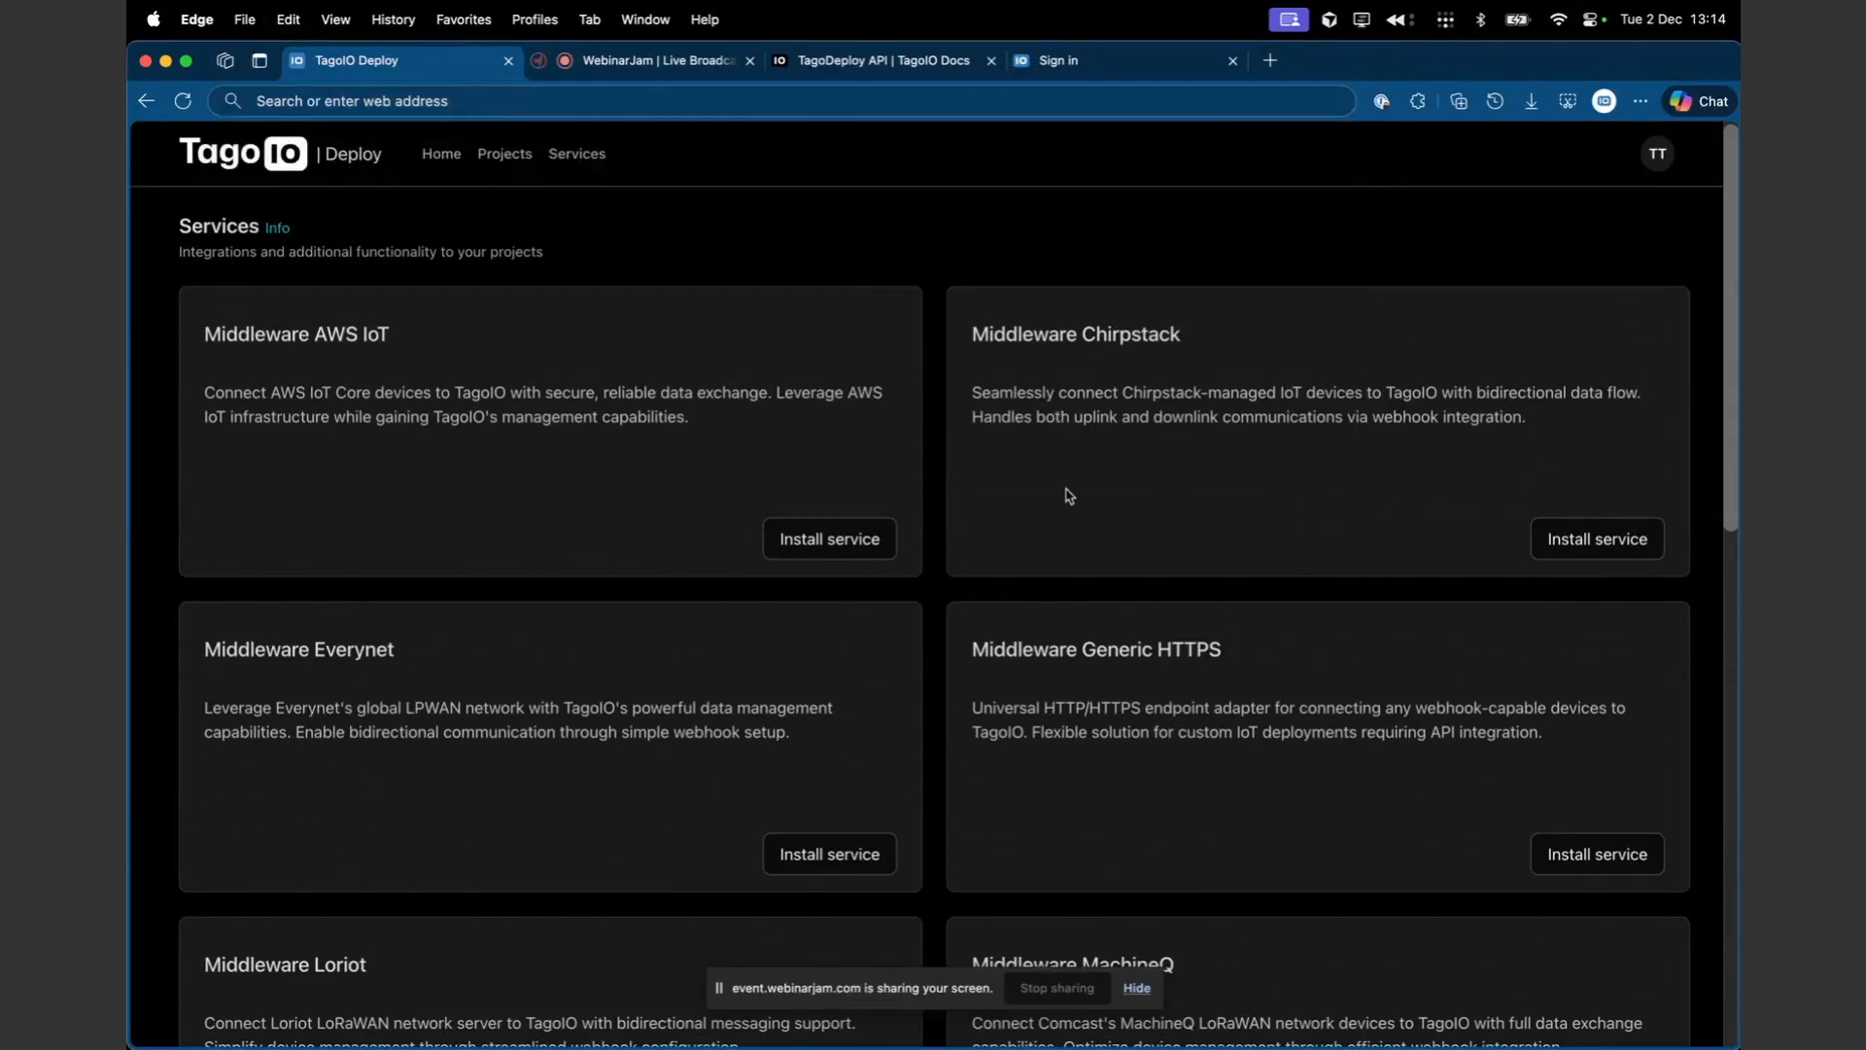
- Scroll through the services catalogue and start installing the MQTT Broker service
scroll(1096, 446, "down", 2)
scroll(1096, 446, "up", 2)
scroll(1098, 450, "down", 1)
scroll(1098, 450, "up", 1)
scroll(1075, 616, "down", 10)
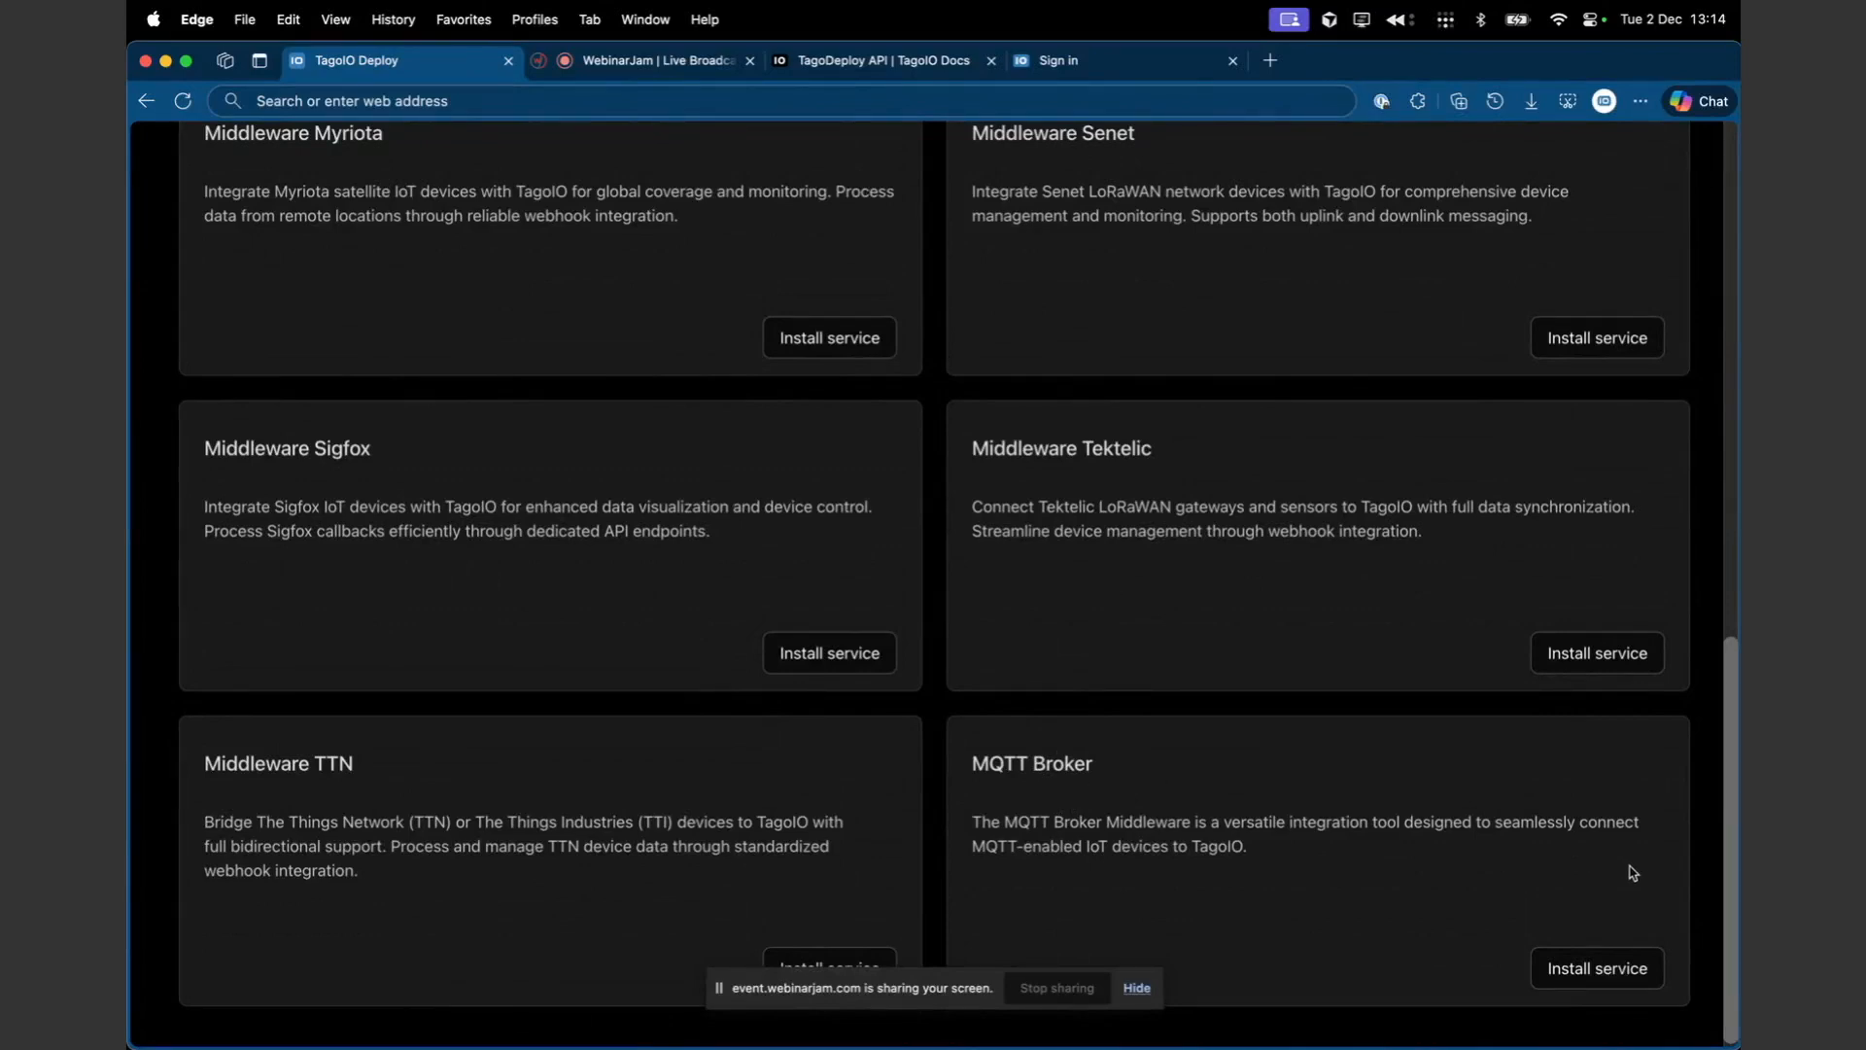
left_click(1652, 956)
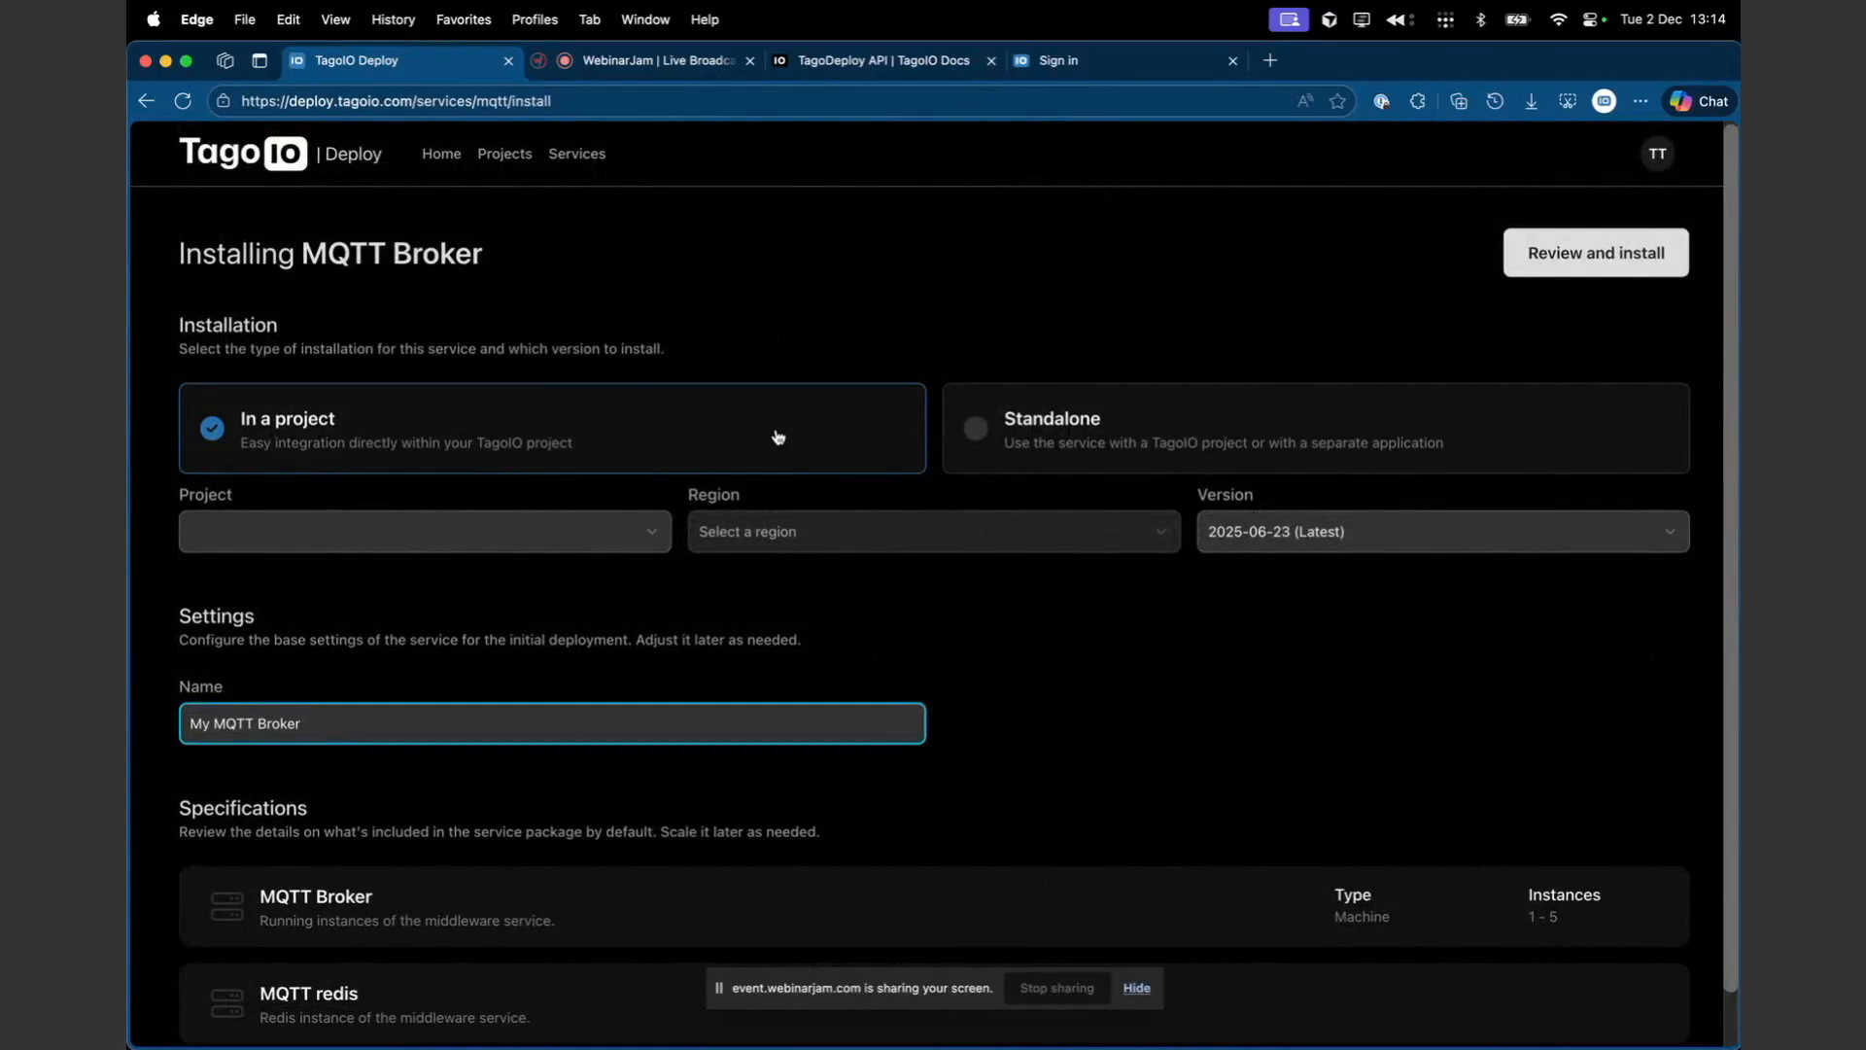
- Check the project choices, then switch the MQTT Broker installation type to Standalone
left_click(571, 526)
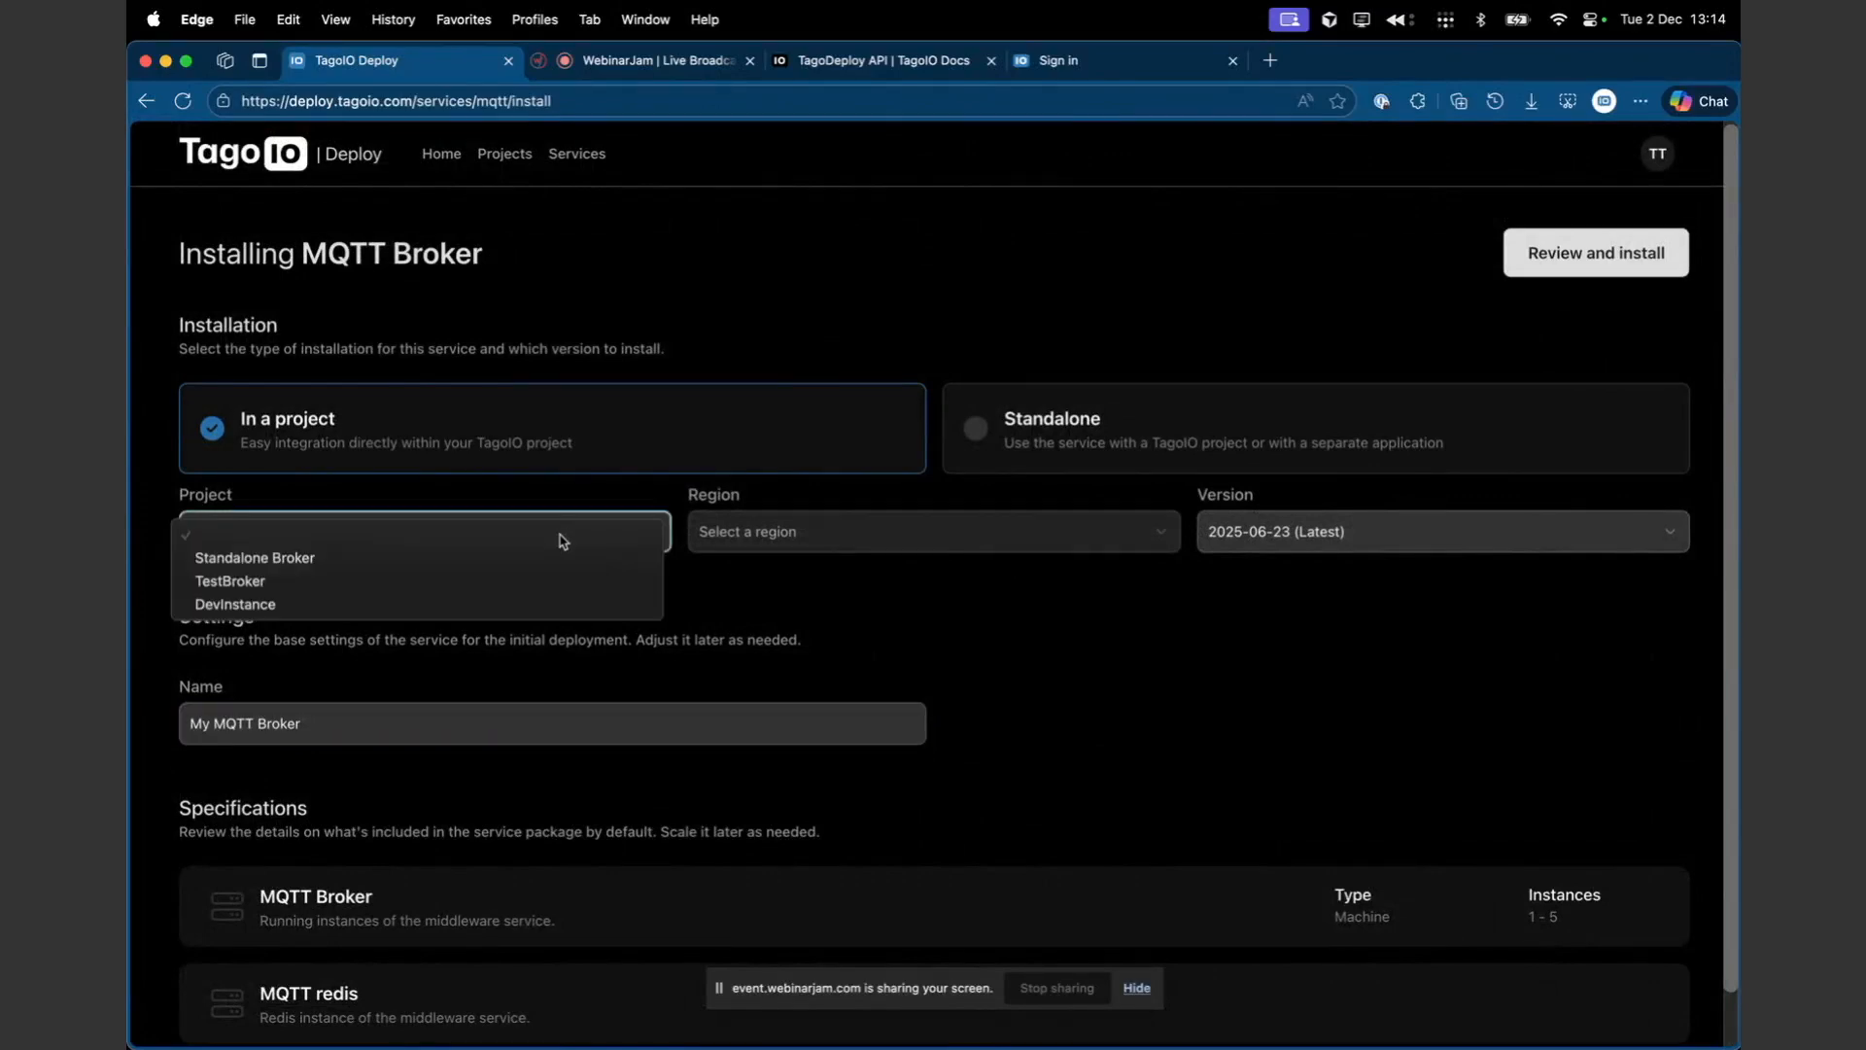
left_click(931, 569)
left_click(1133, 432)
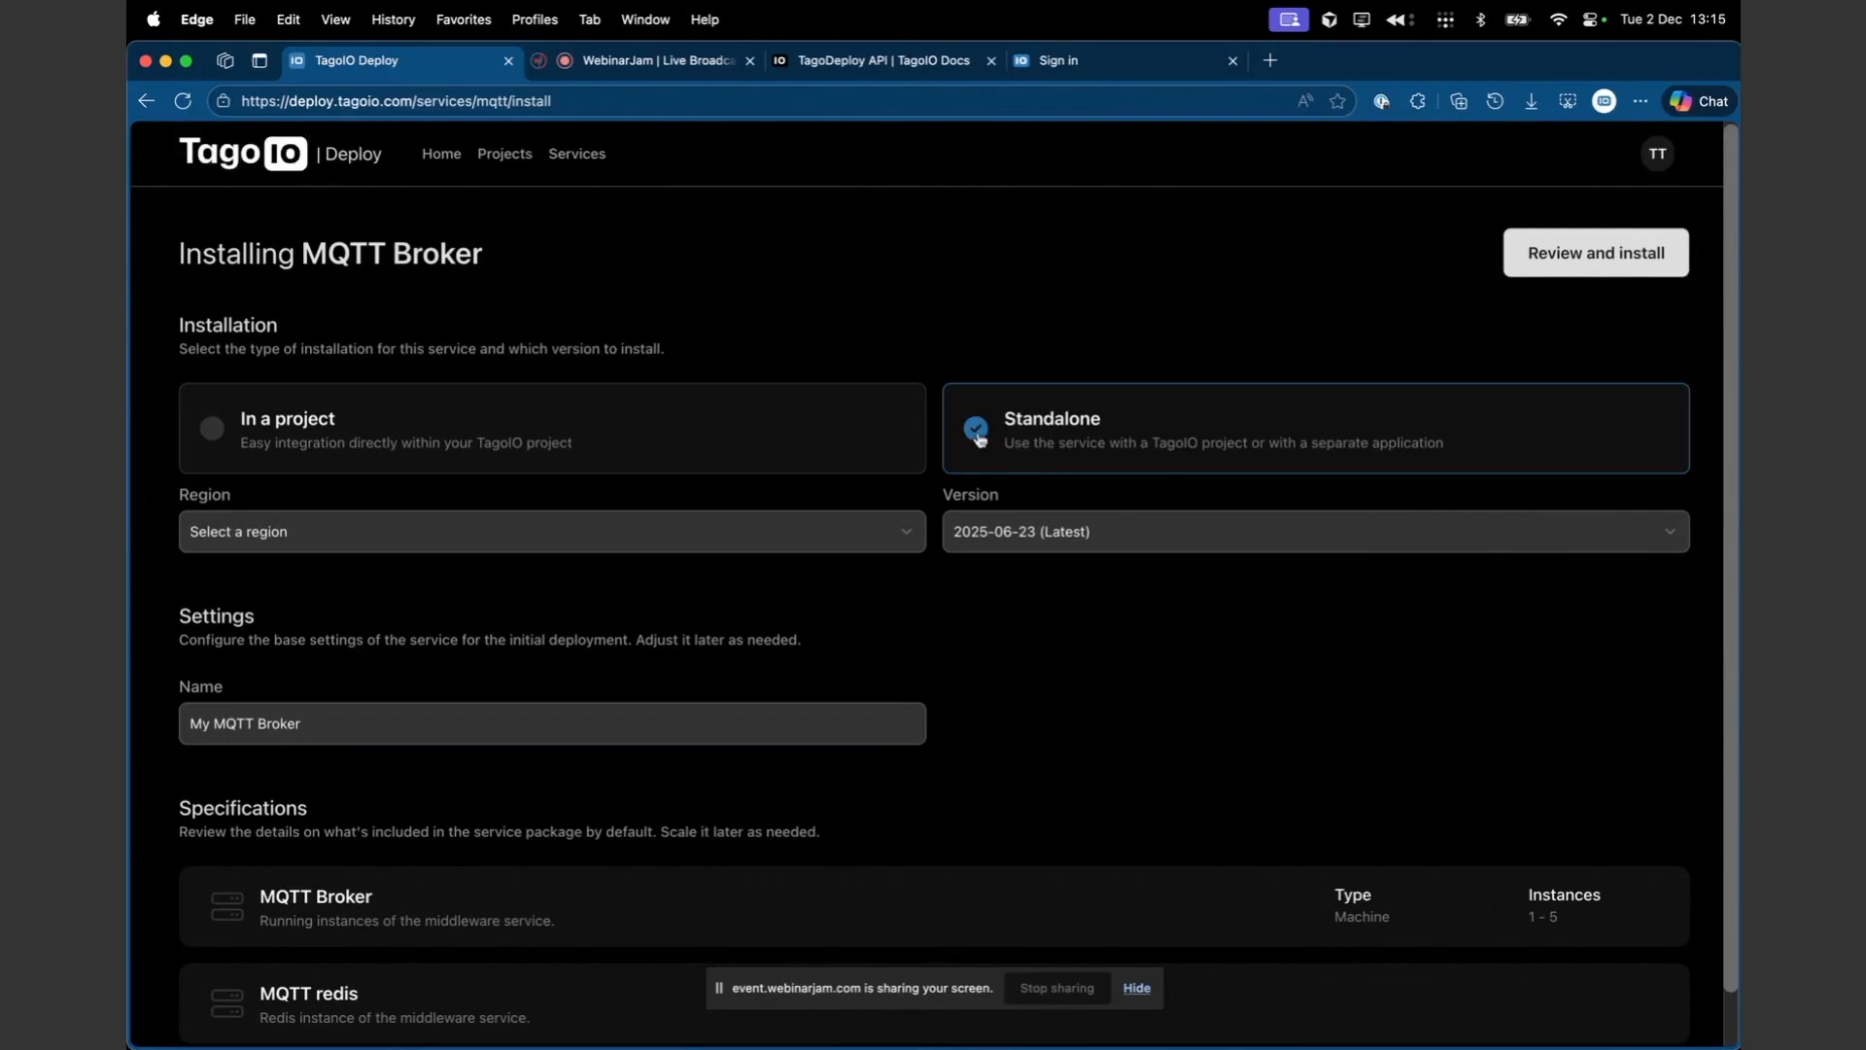
- Set the MQTT Broker installation region to us-east-1 (N. Virginia)
left_click(806, 531)
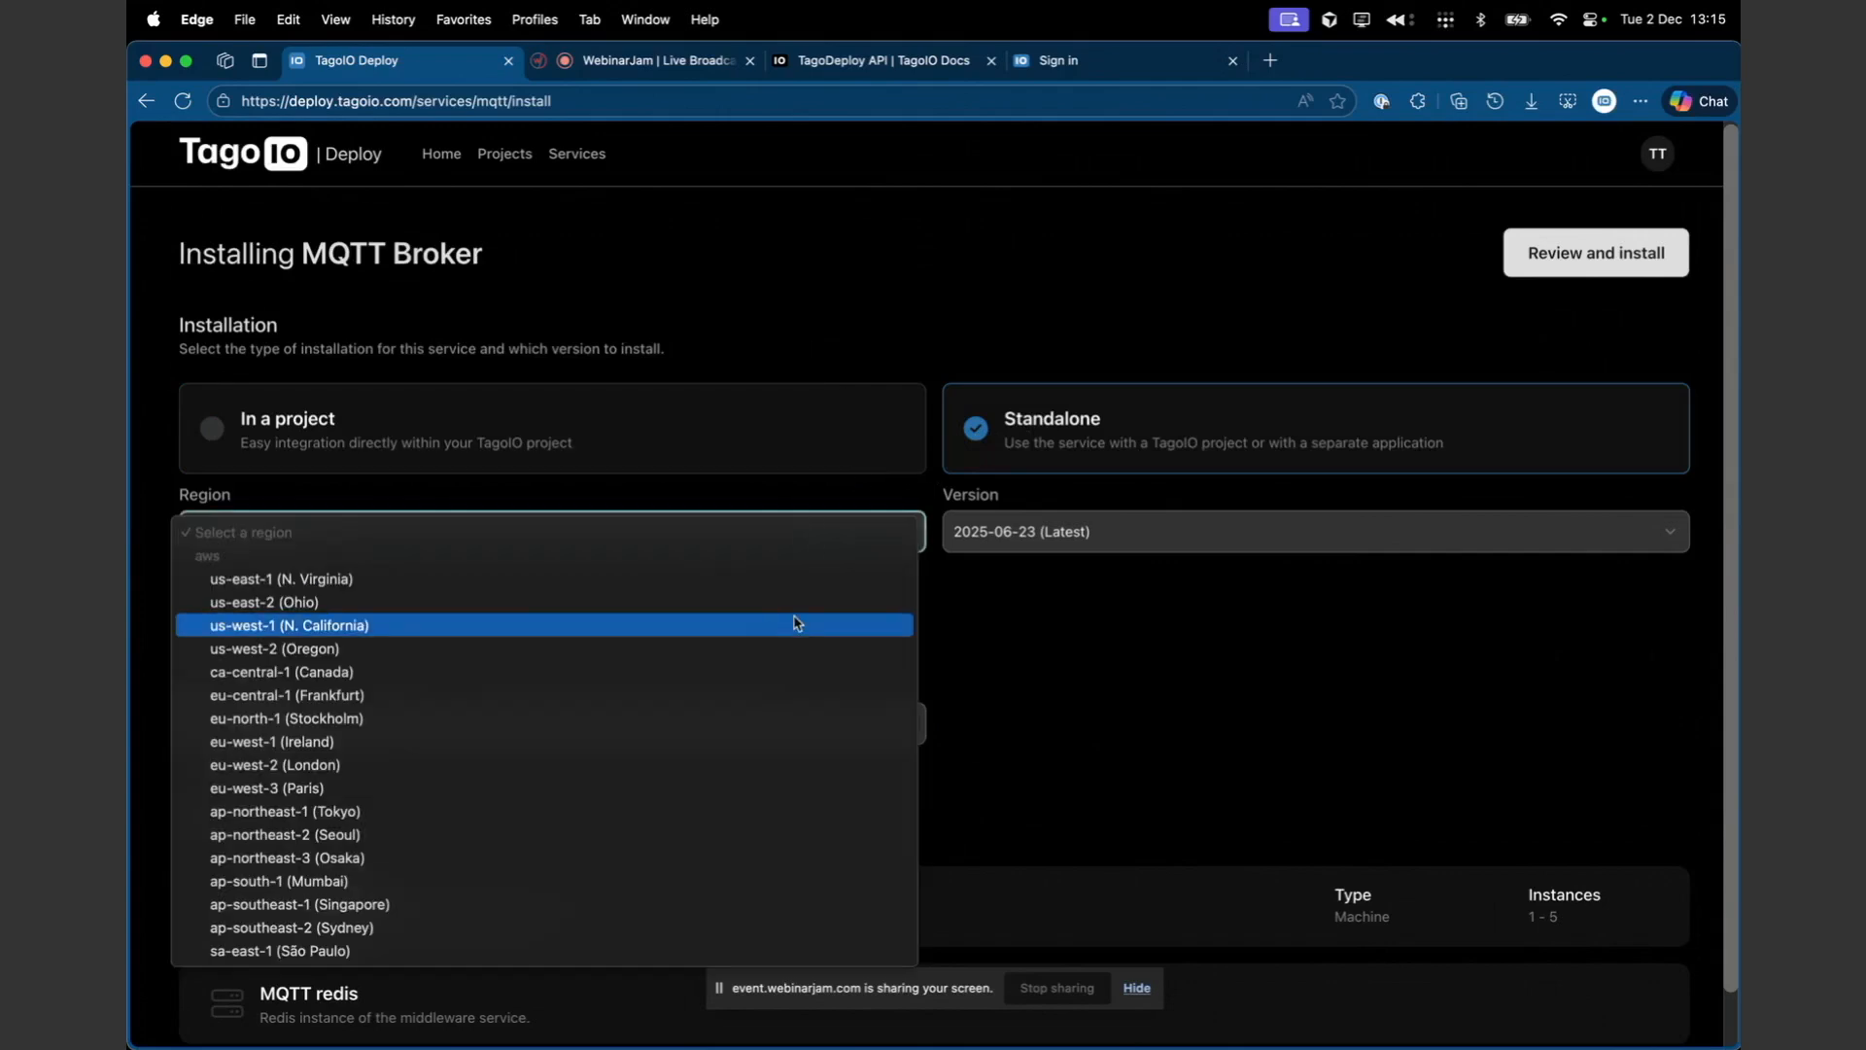
left_click(898, 571)
scroll(1021, 704, "down", 1)
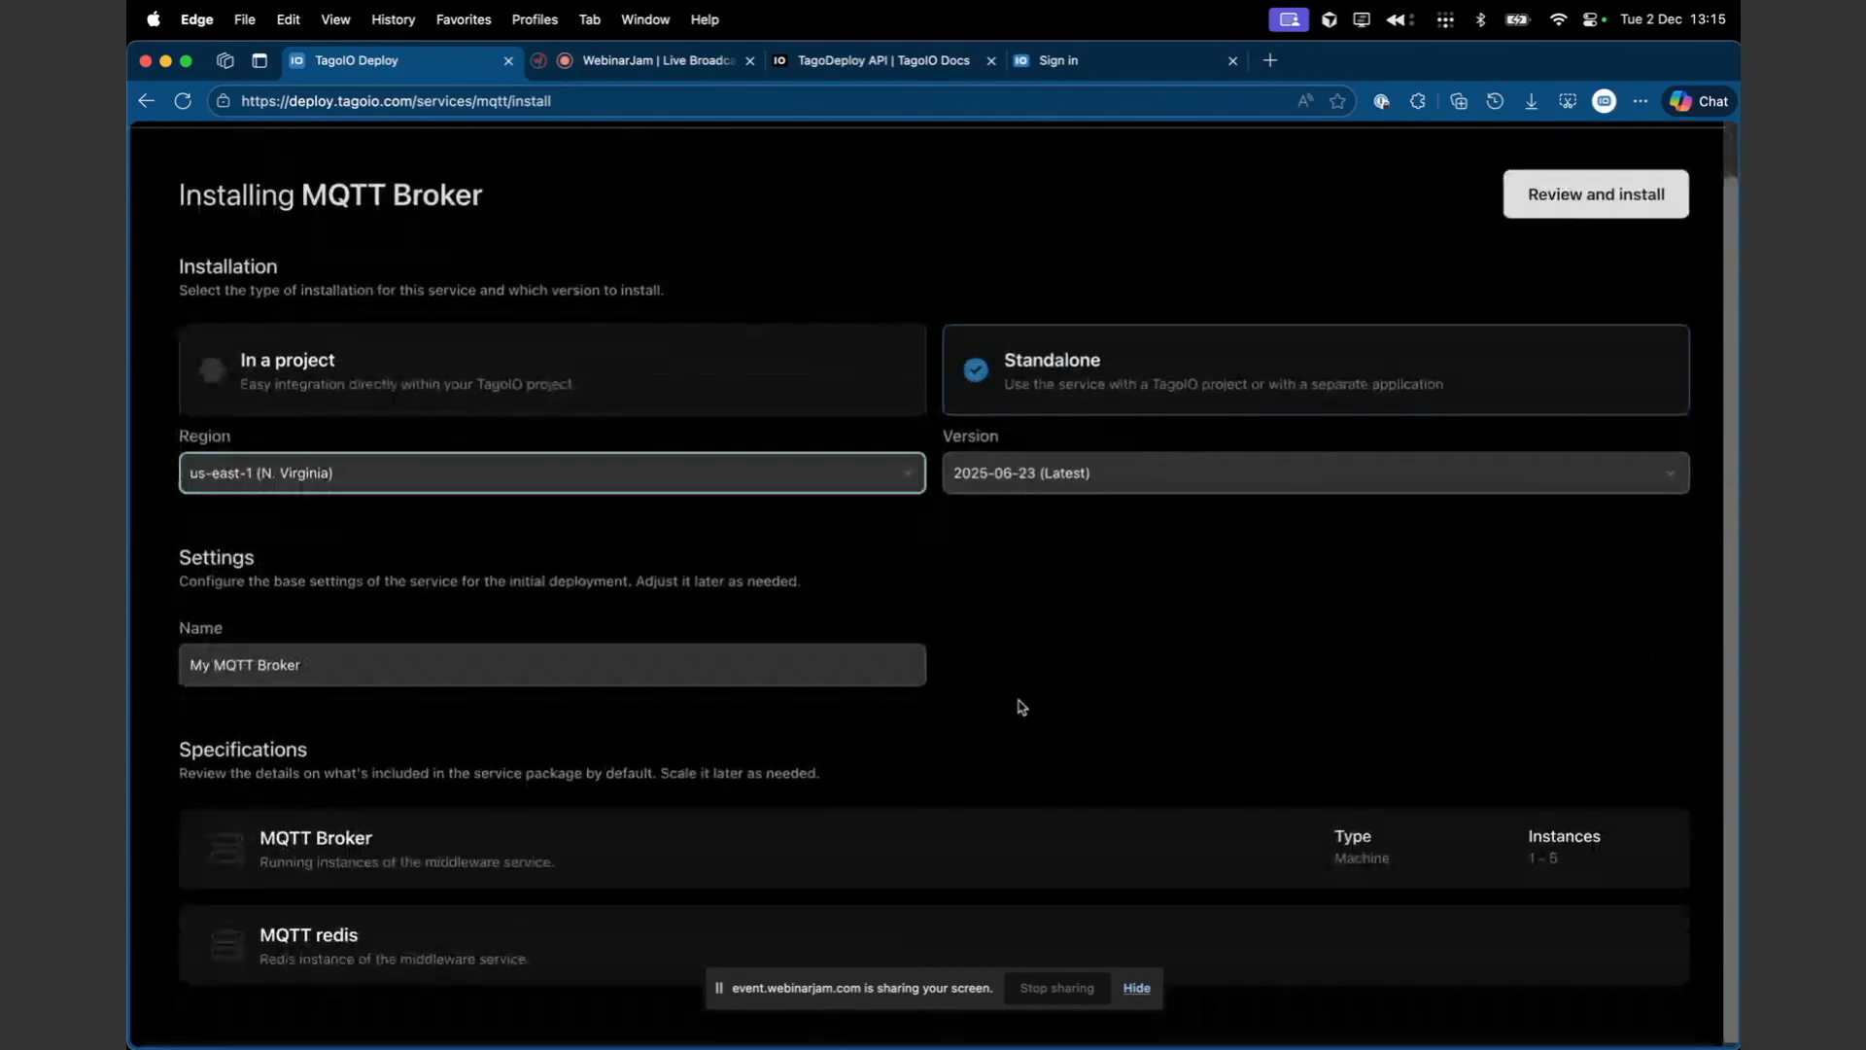
left_click(685, 481)
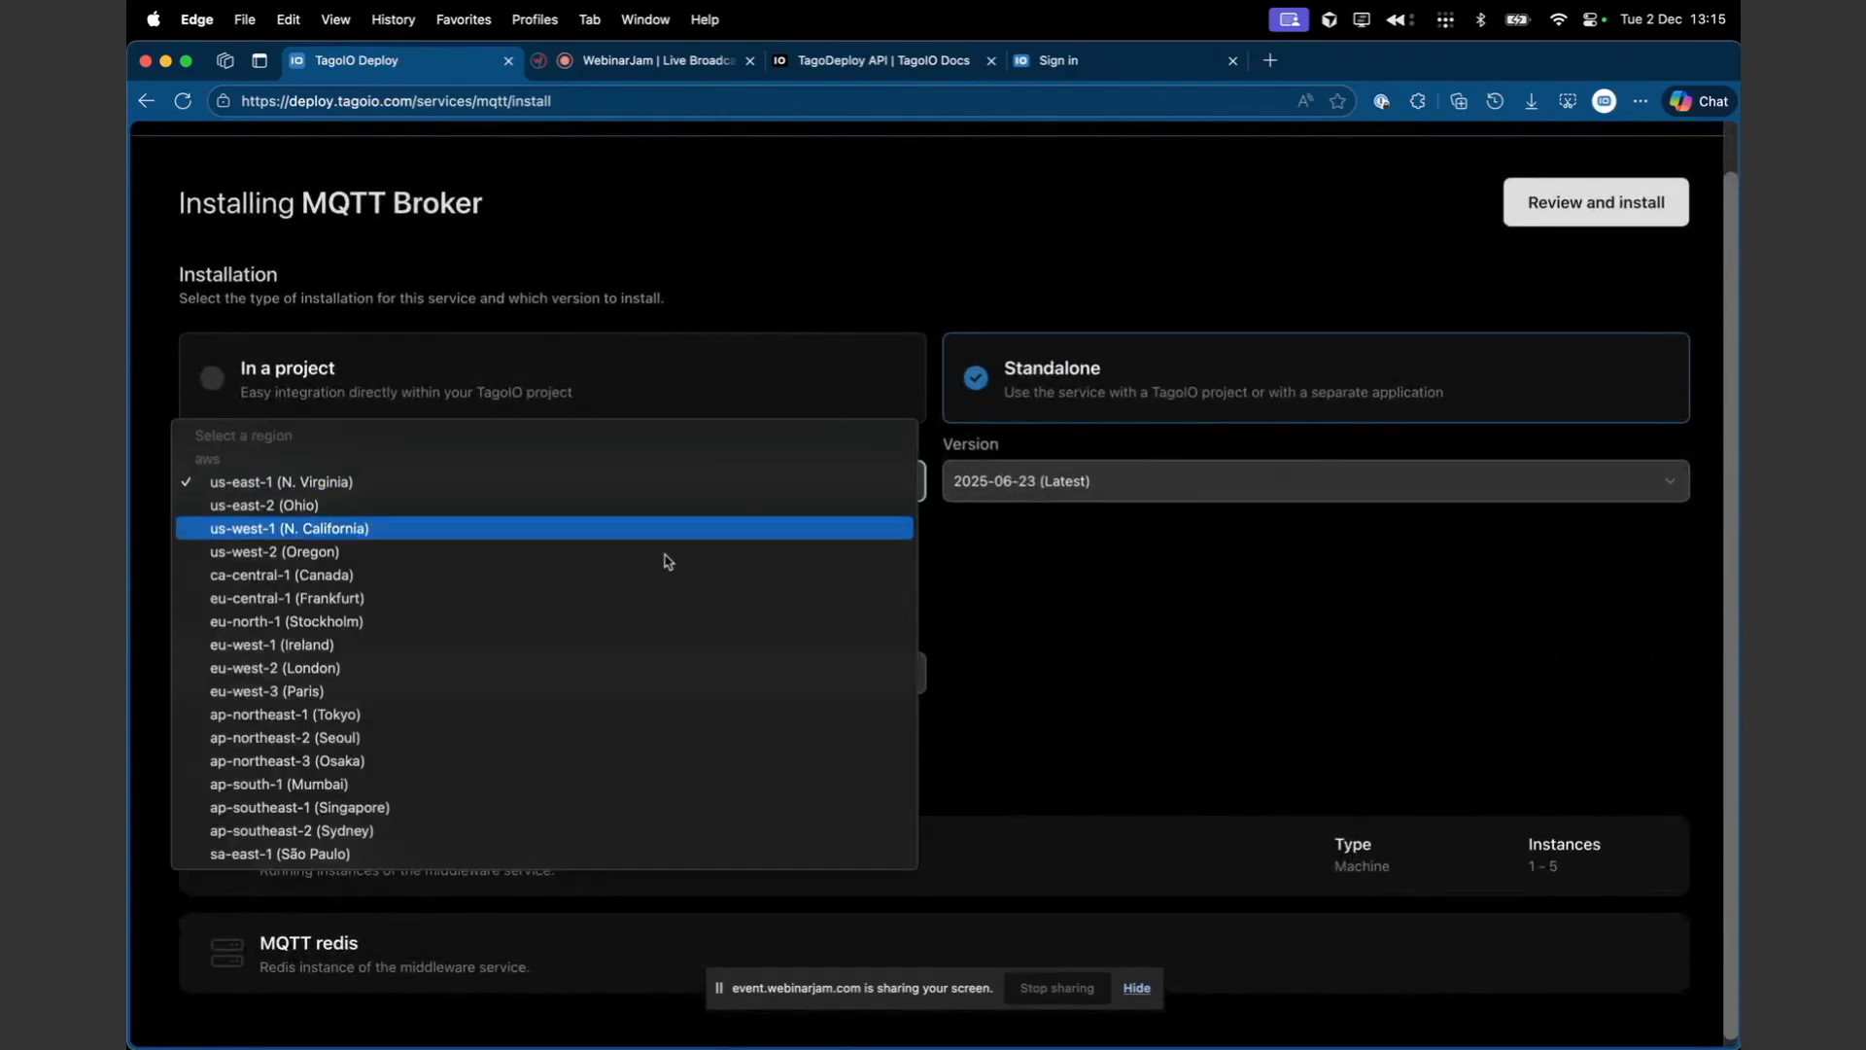
left_click(1086, 555)
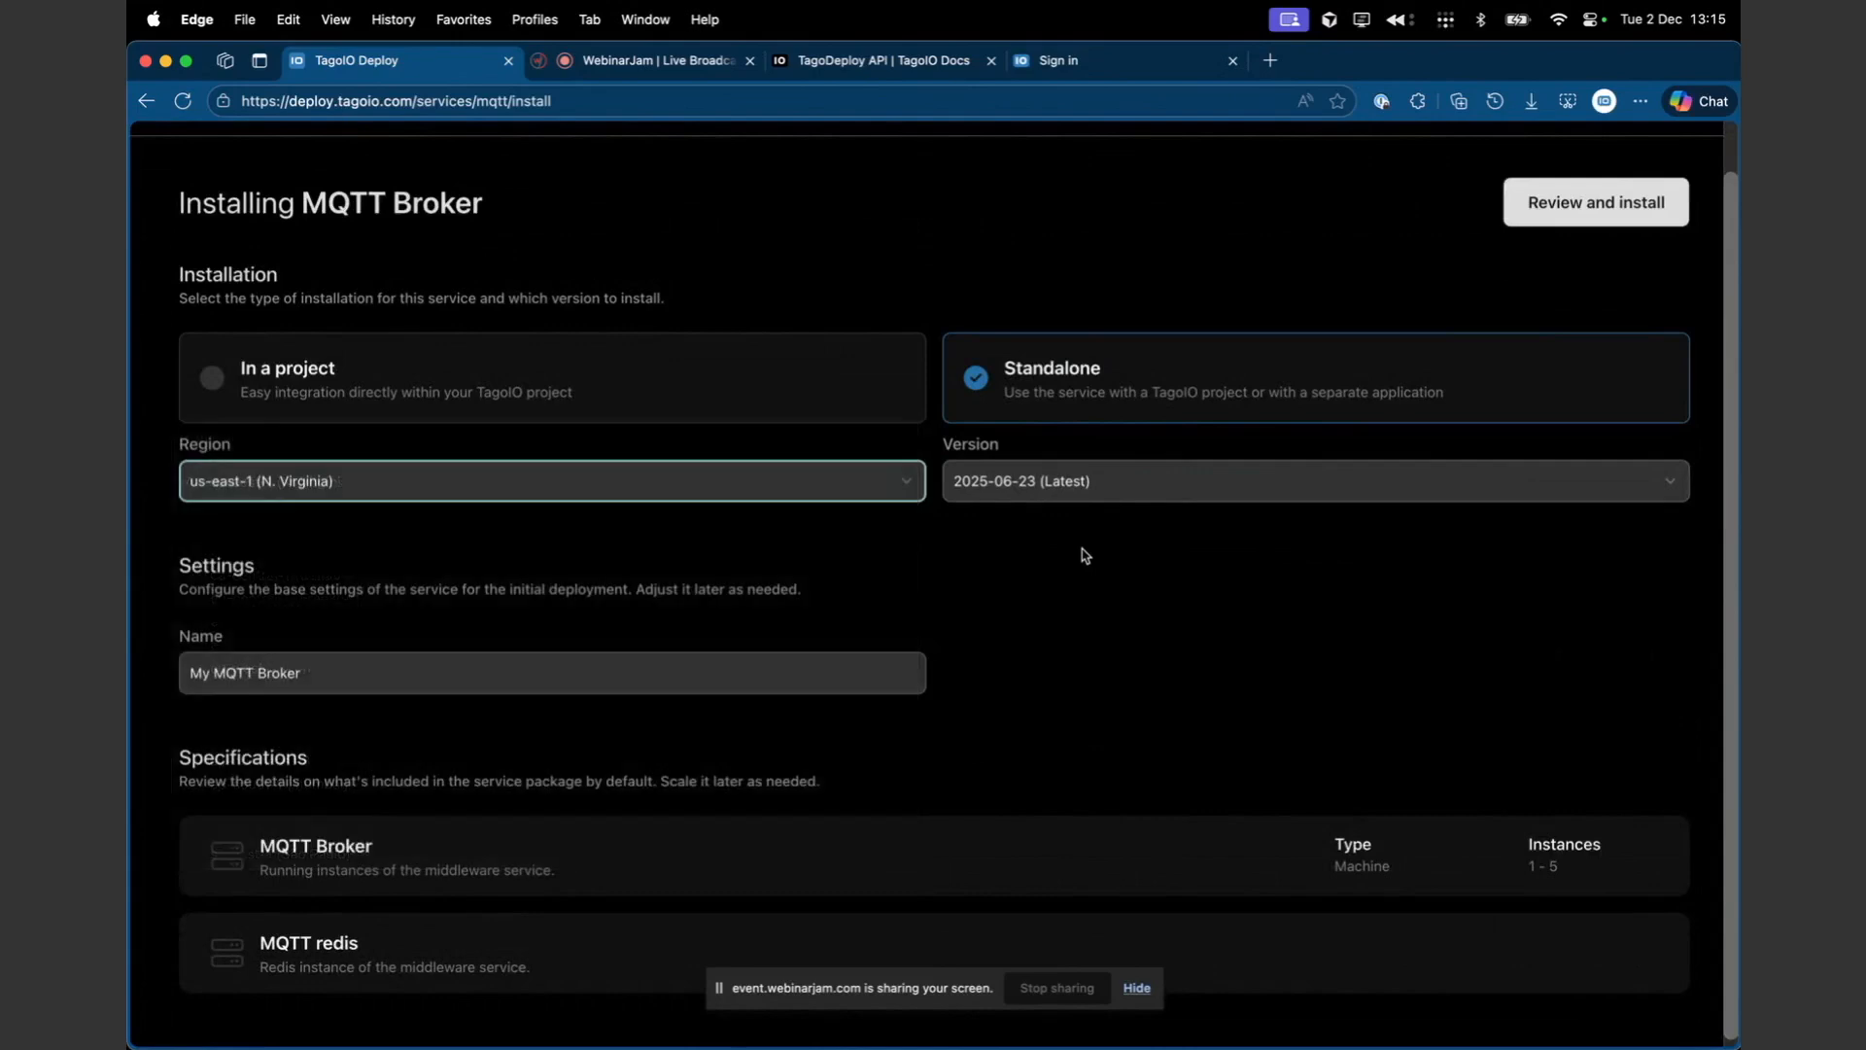
- Open the install review to check the recurring costs, then cancel the install dialog
left_click(1618, 206)
left_click_drag(1194, 407, 1274, 413)
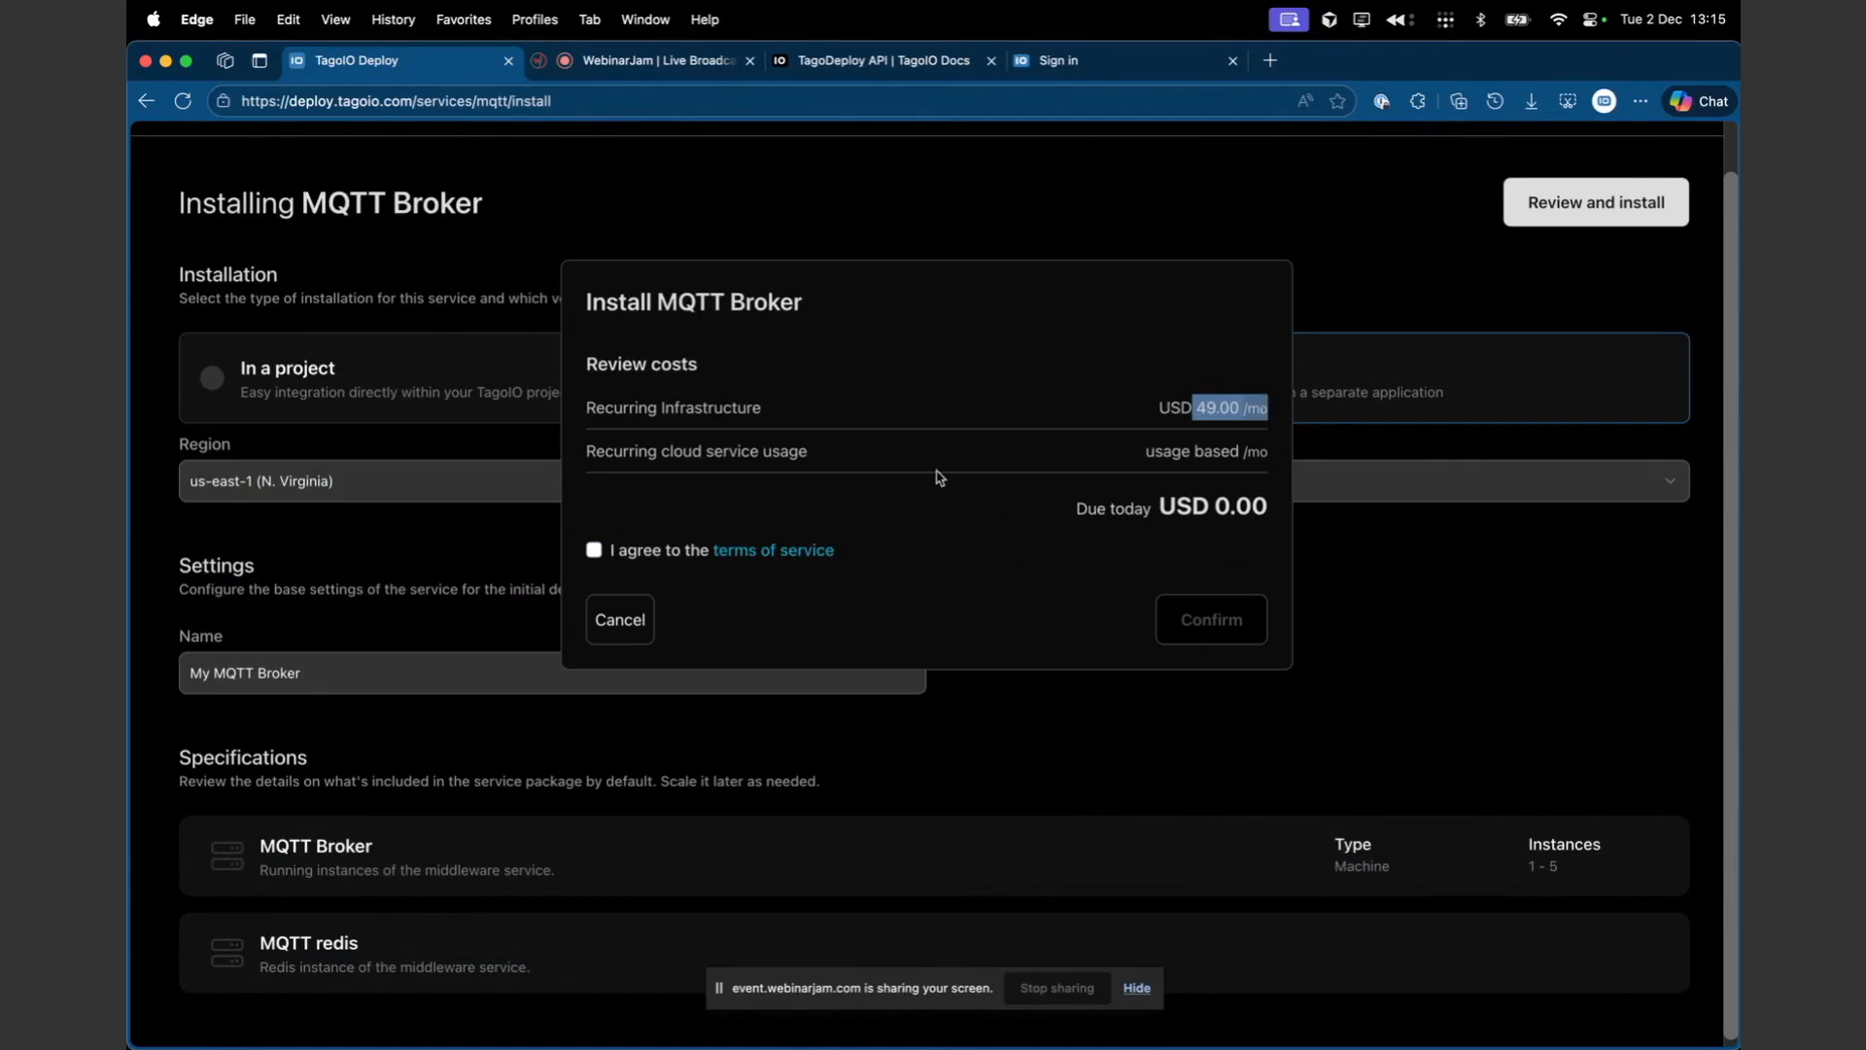
left_click(641, 625)
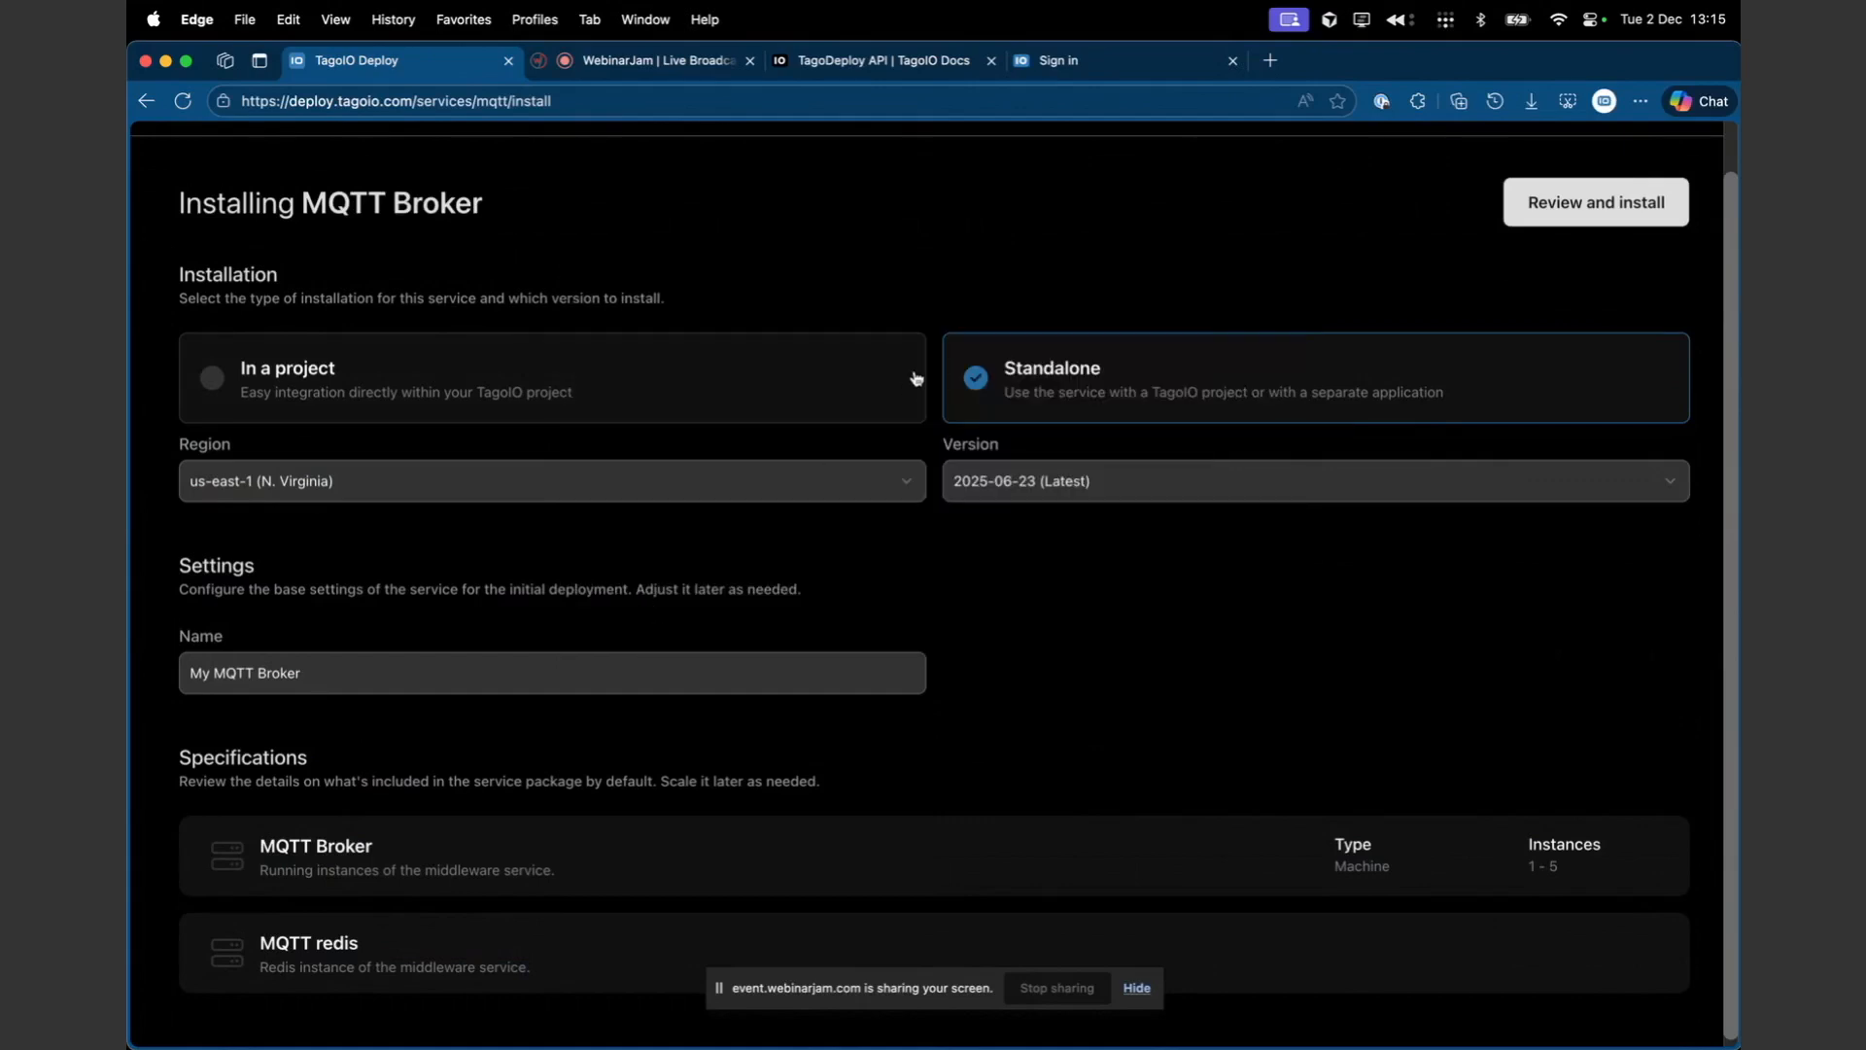
- Go to the Projects list and open the Standalone Broker project's deployment logs
scroll(912, 375, "up", 1)
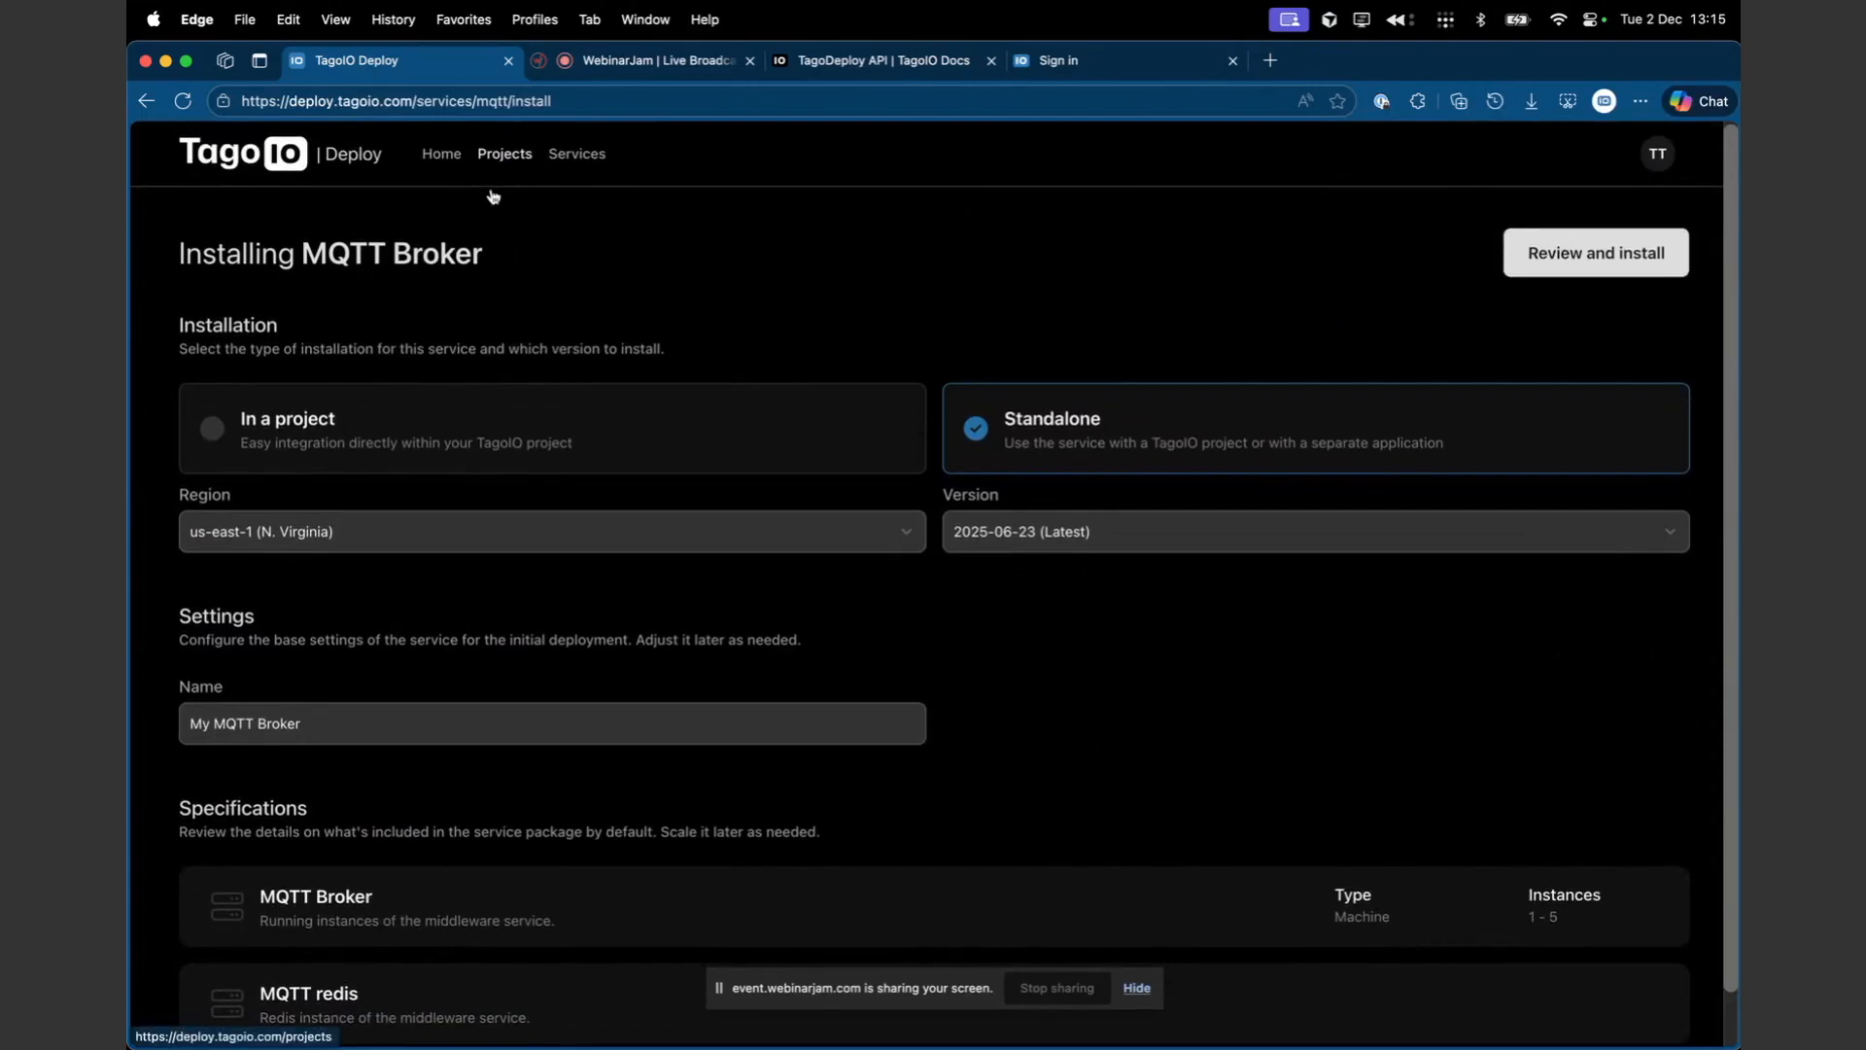
left_click(514, 155)
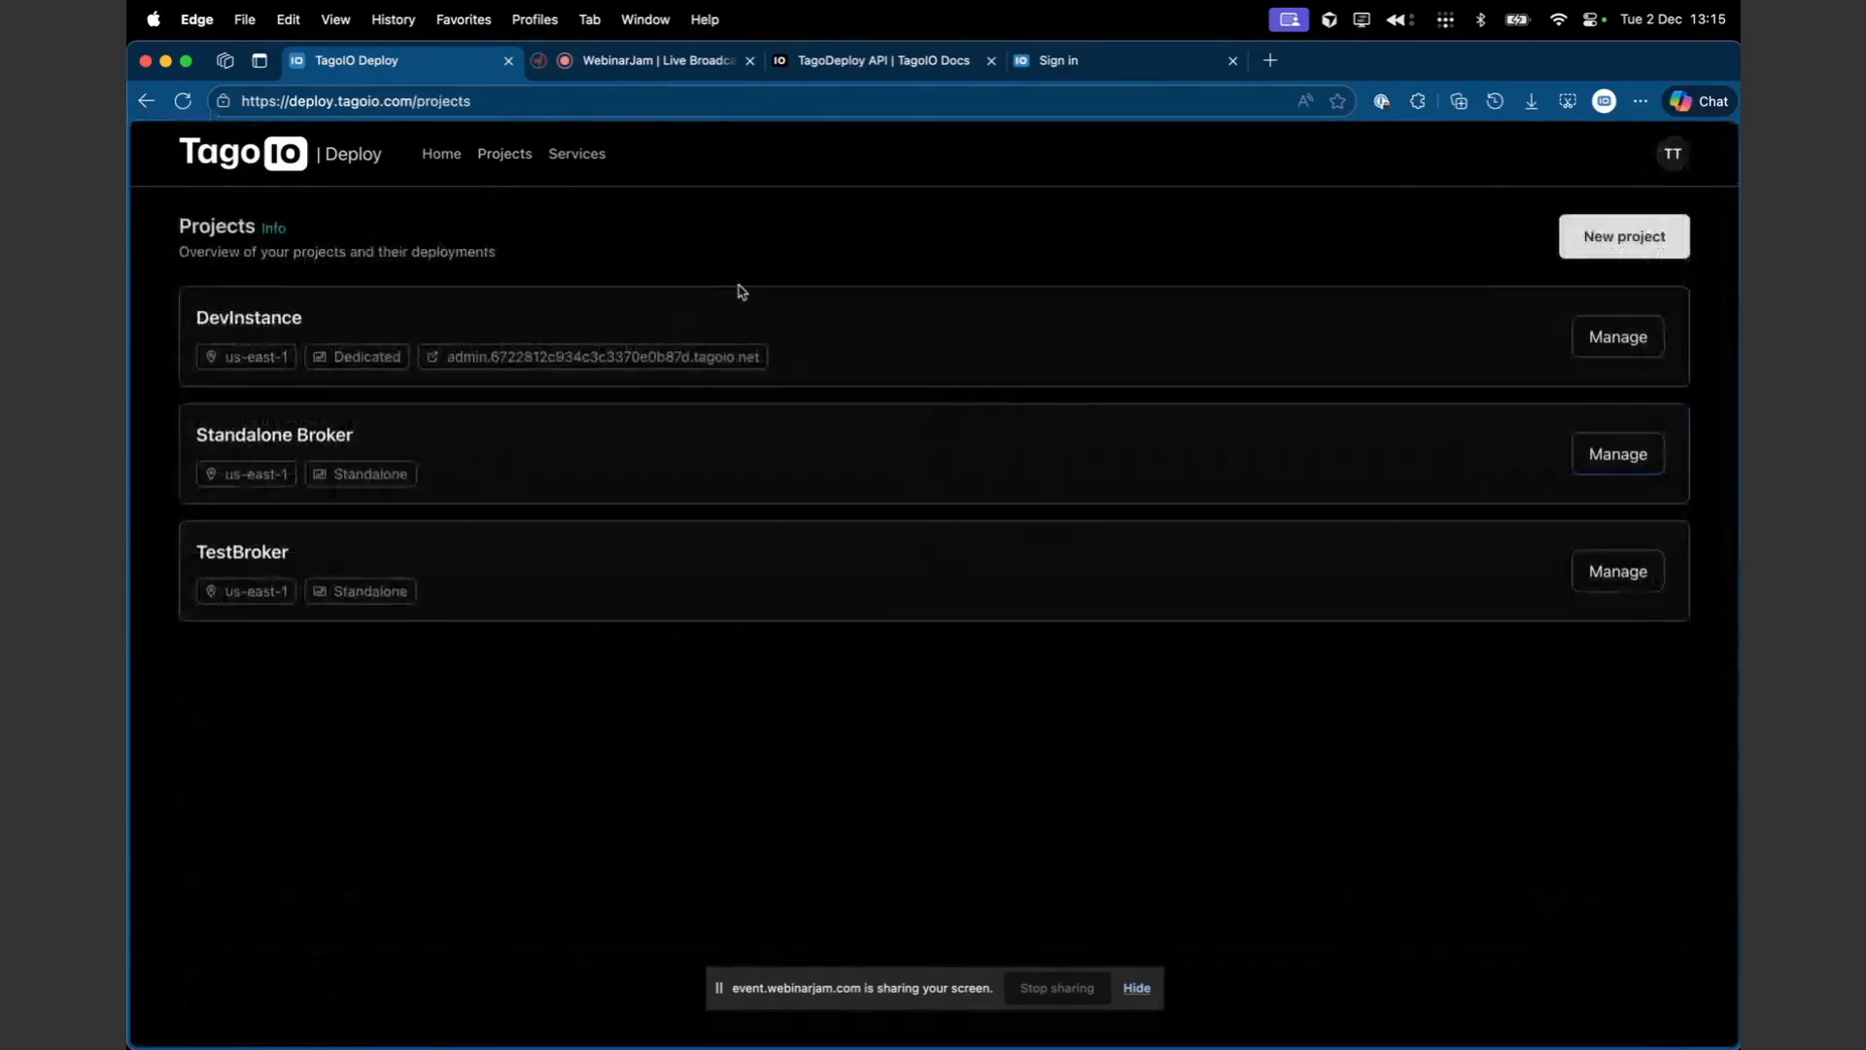
left_click_drag(228, 437, 490, 500)
double_click(375, 486)
left_click(1637, 454)
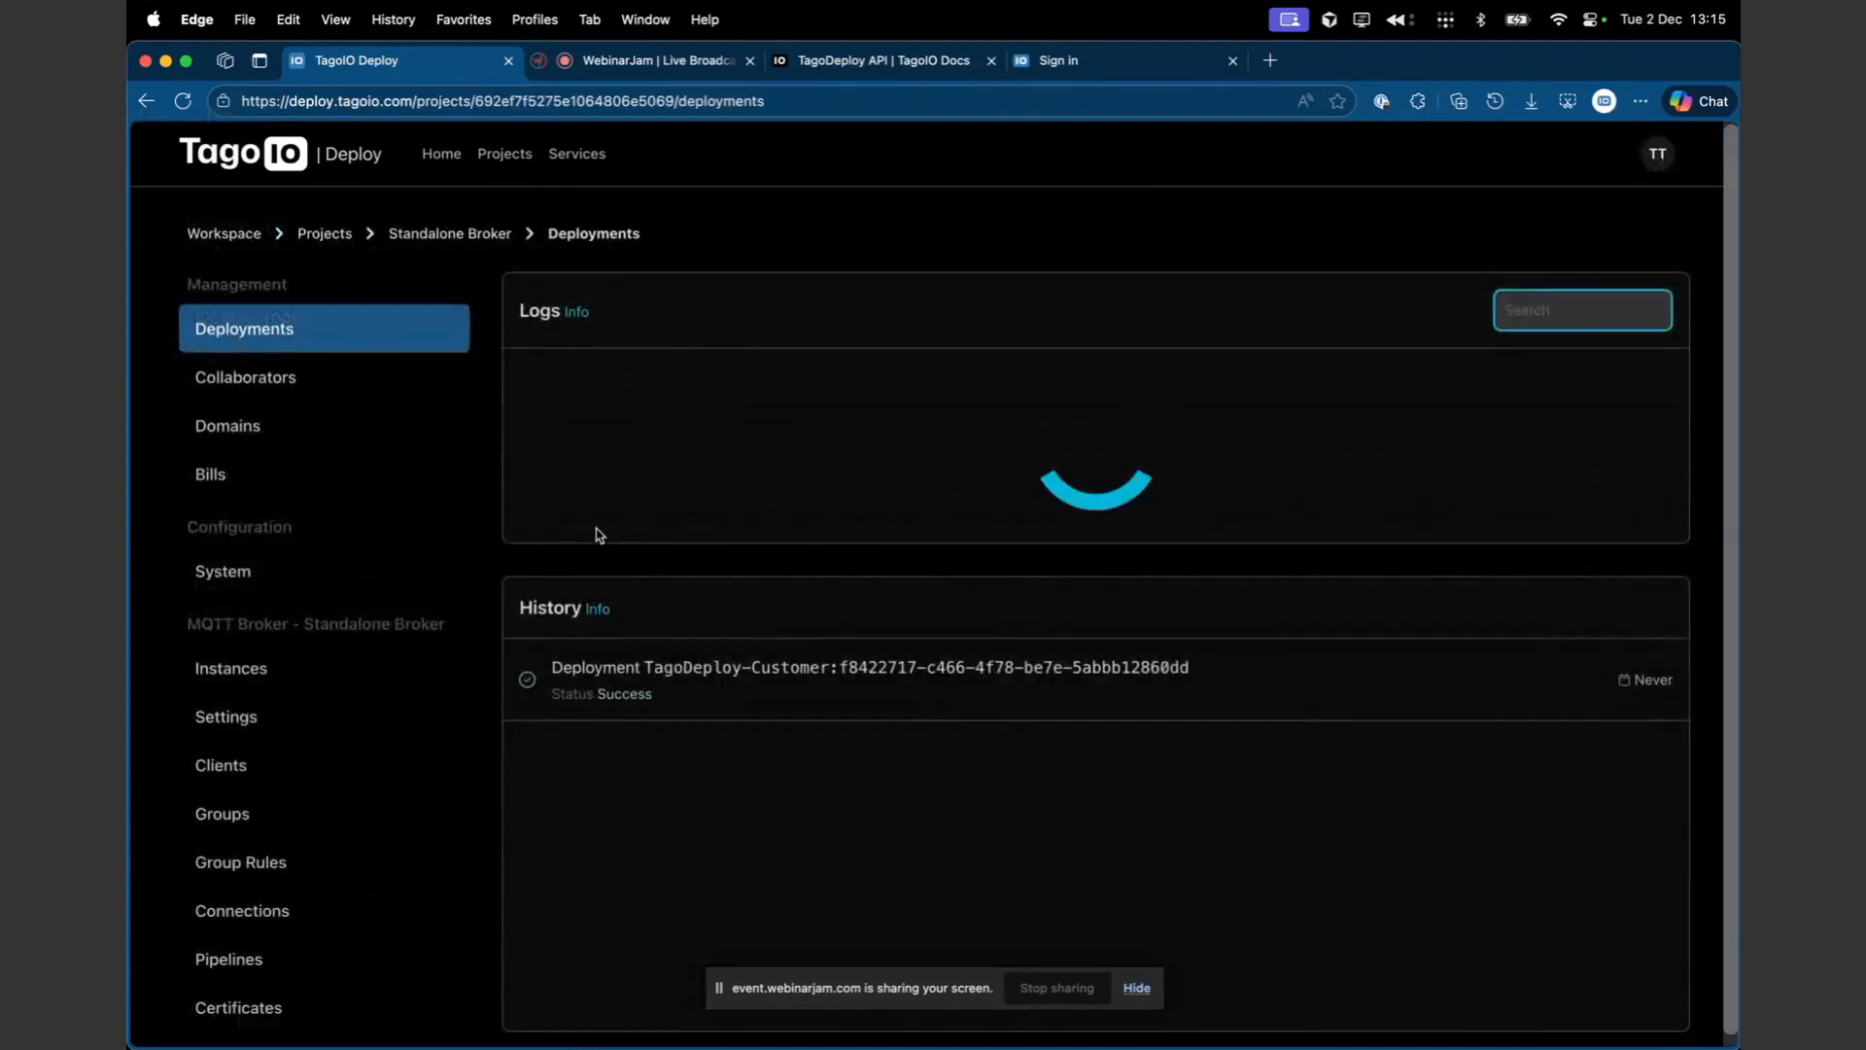
scroll(377, 635, "down", 1)
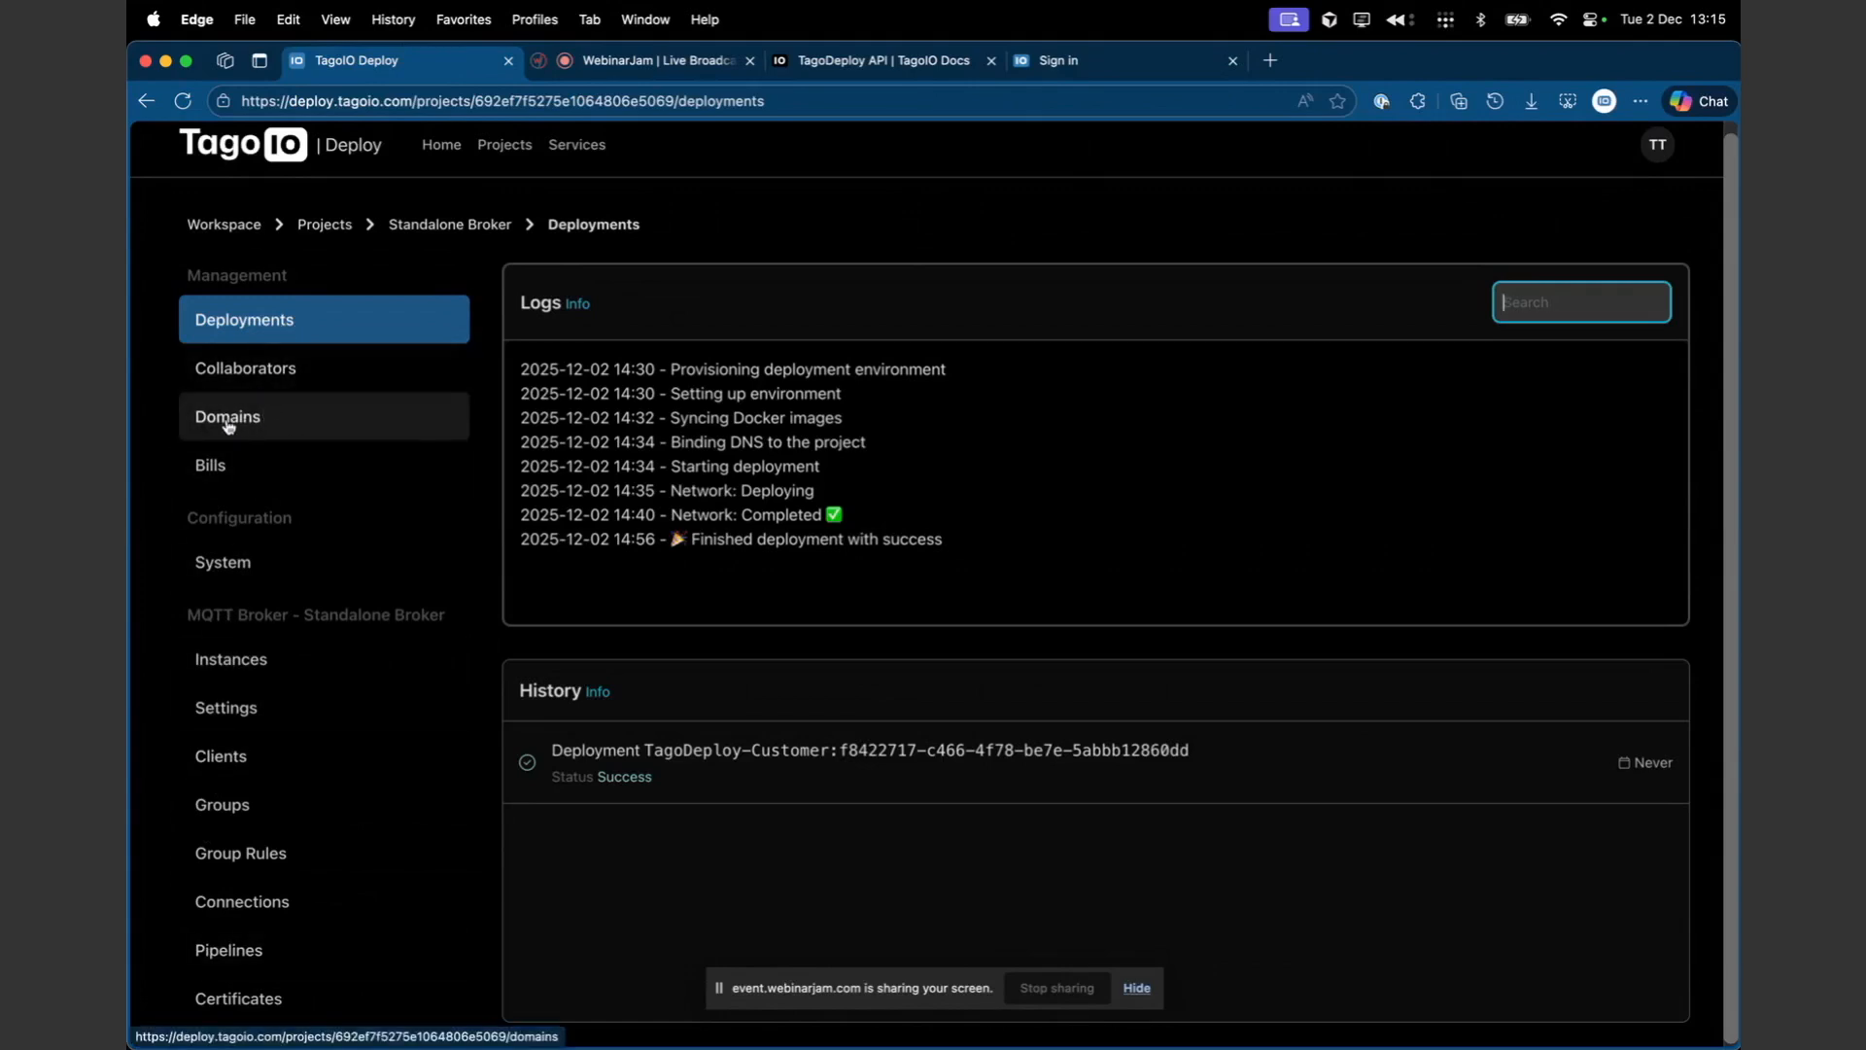
- Open the Standalone Broker project's Domains page and select the broker's MQTTS URL
left_click(455, 420)
left_click_drag(609, 505, 1030, 502)
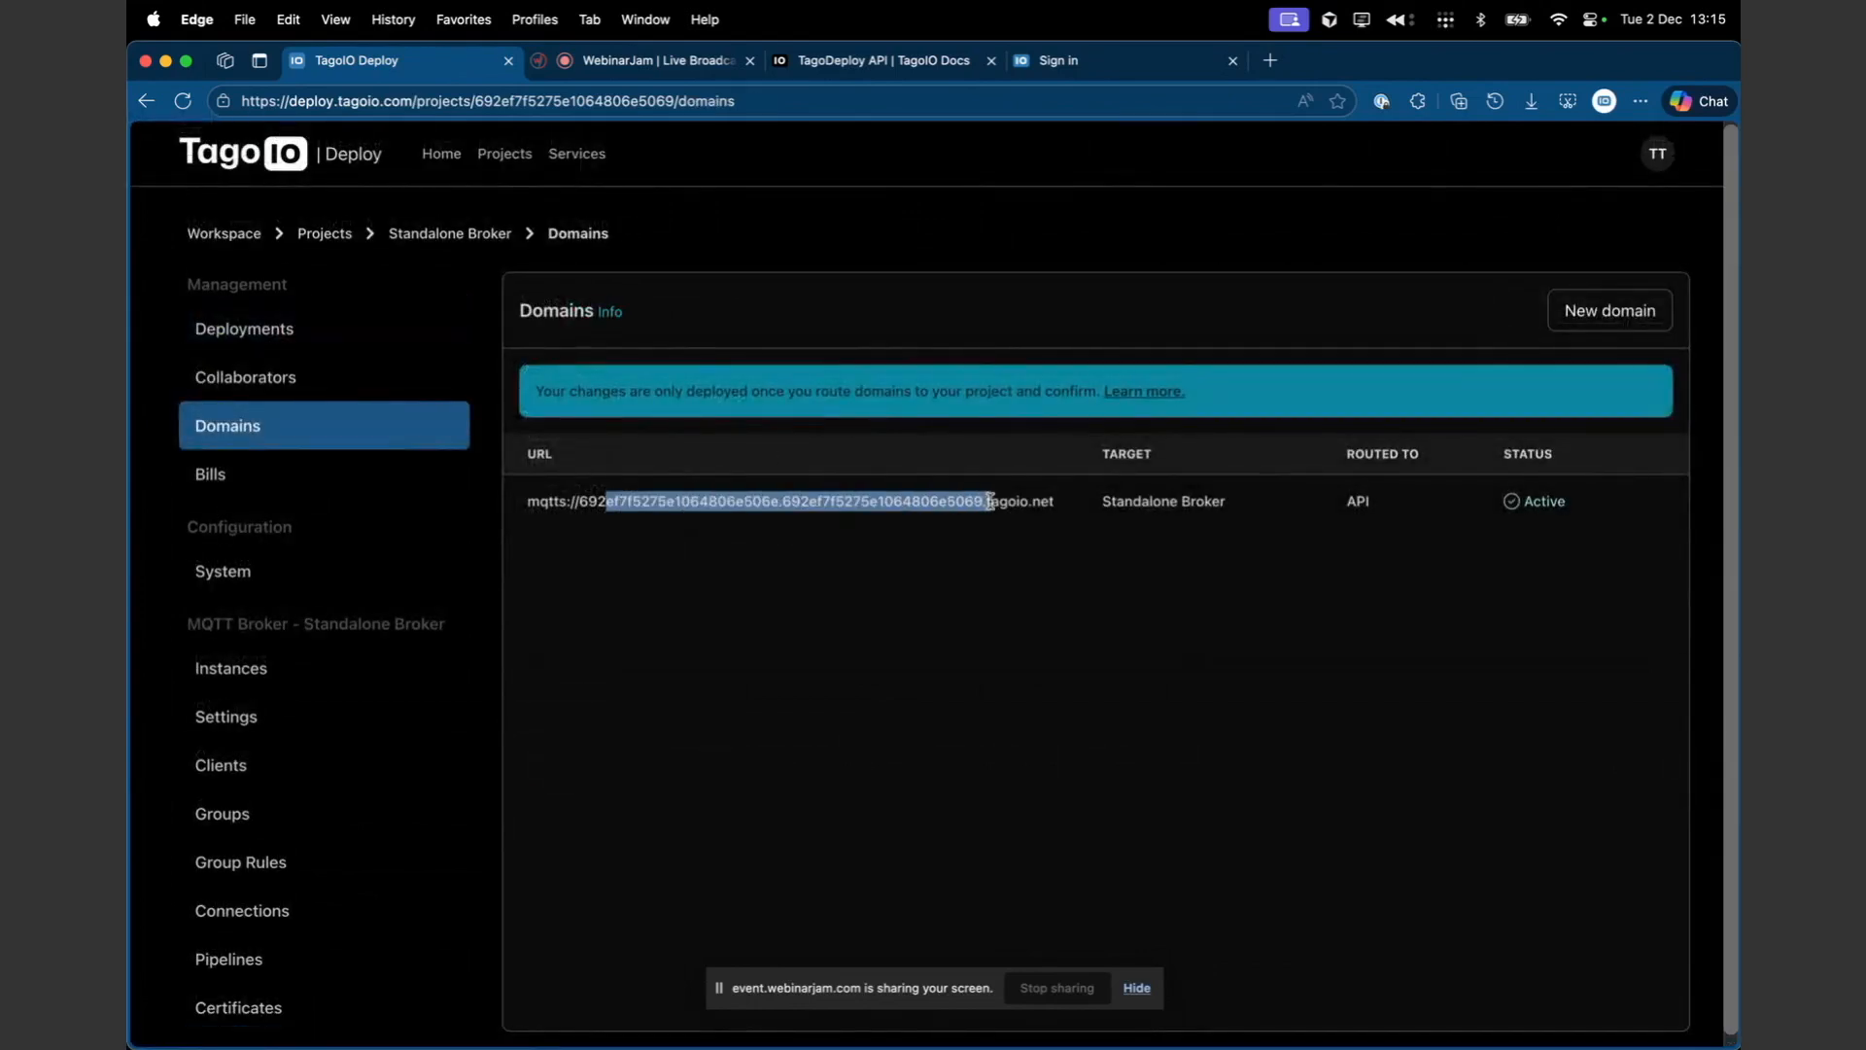
triple_click(1011, 501)
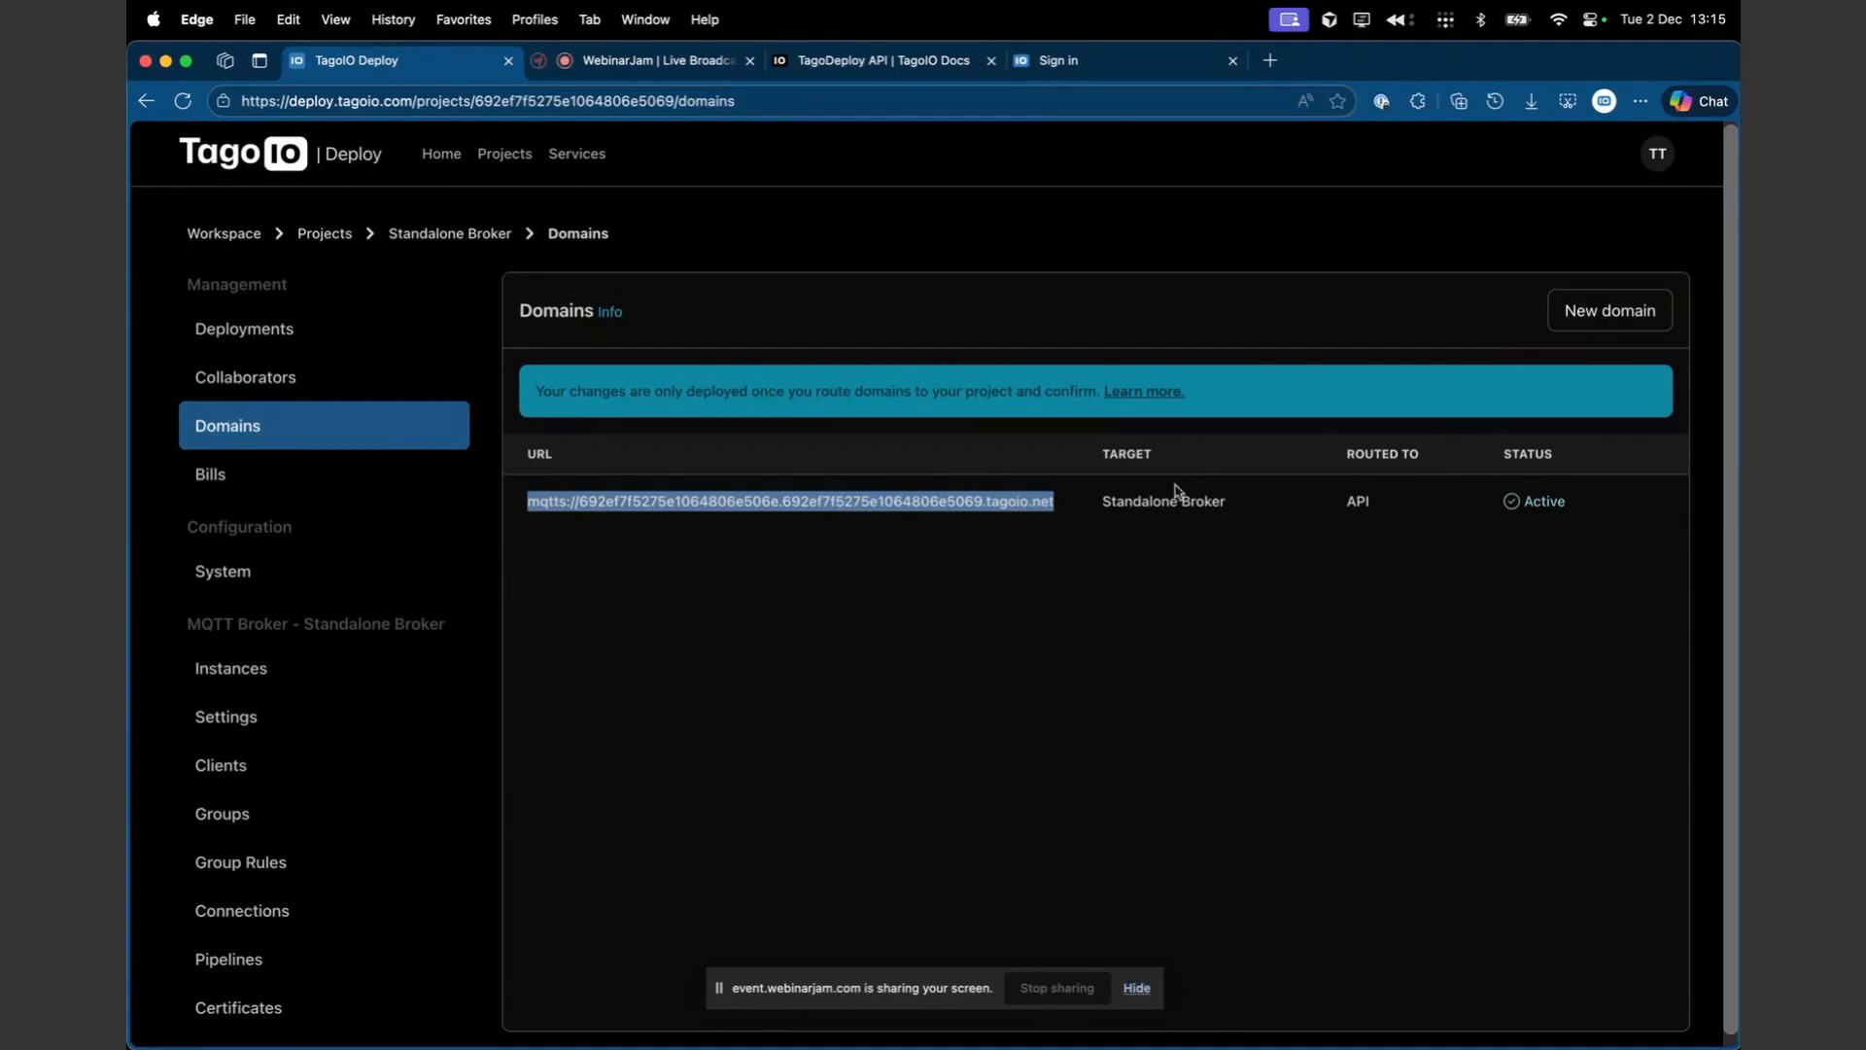
left_click(809, 526)
triple_click(803, 501)
- Open the MQTT broker's Instances page to view its scaling settings and monitoring charts
left_click(319, 665)
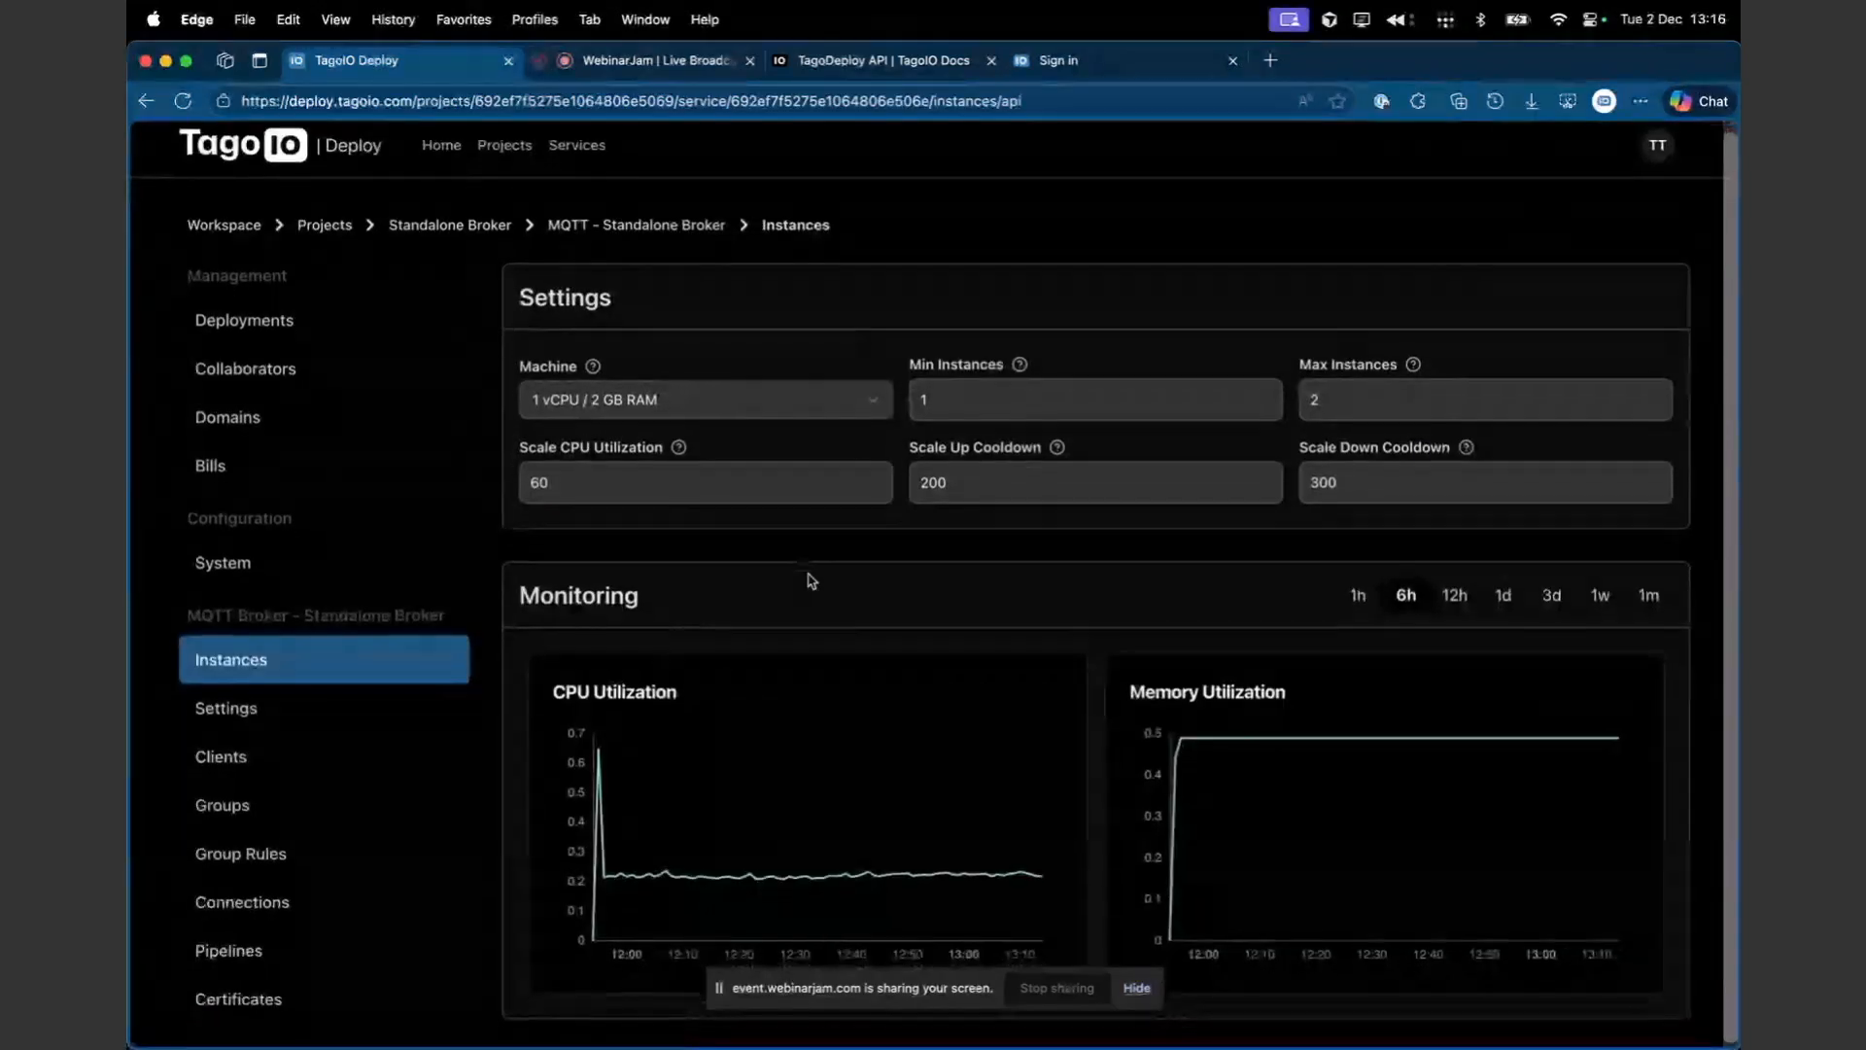
scroll(812, 580, "down", 1)
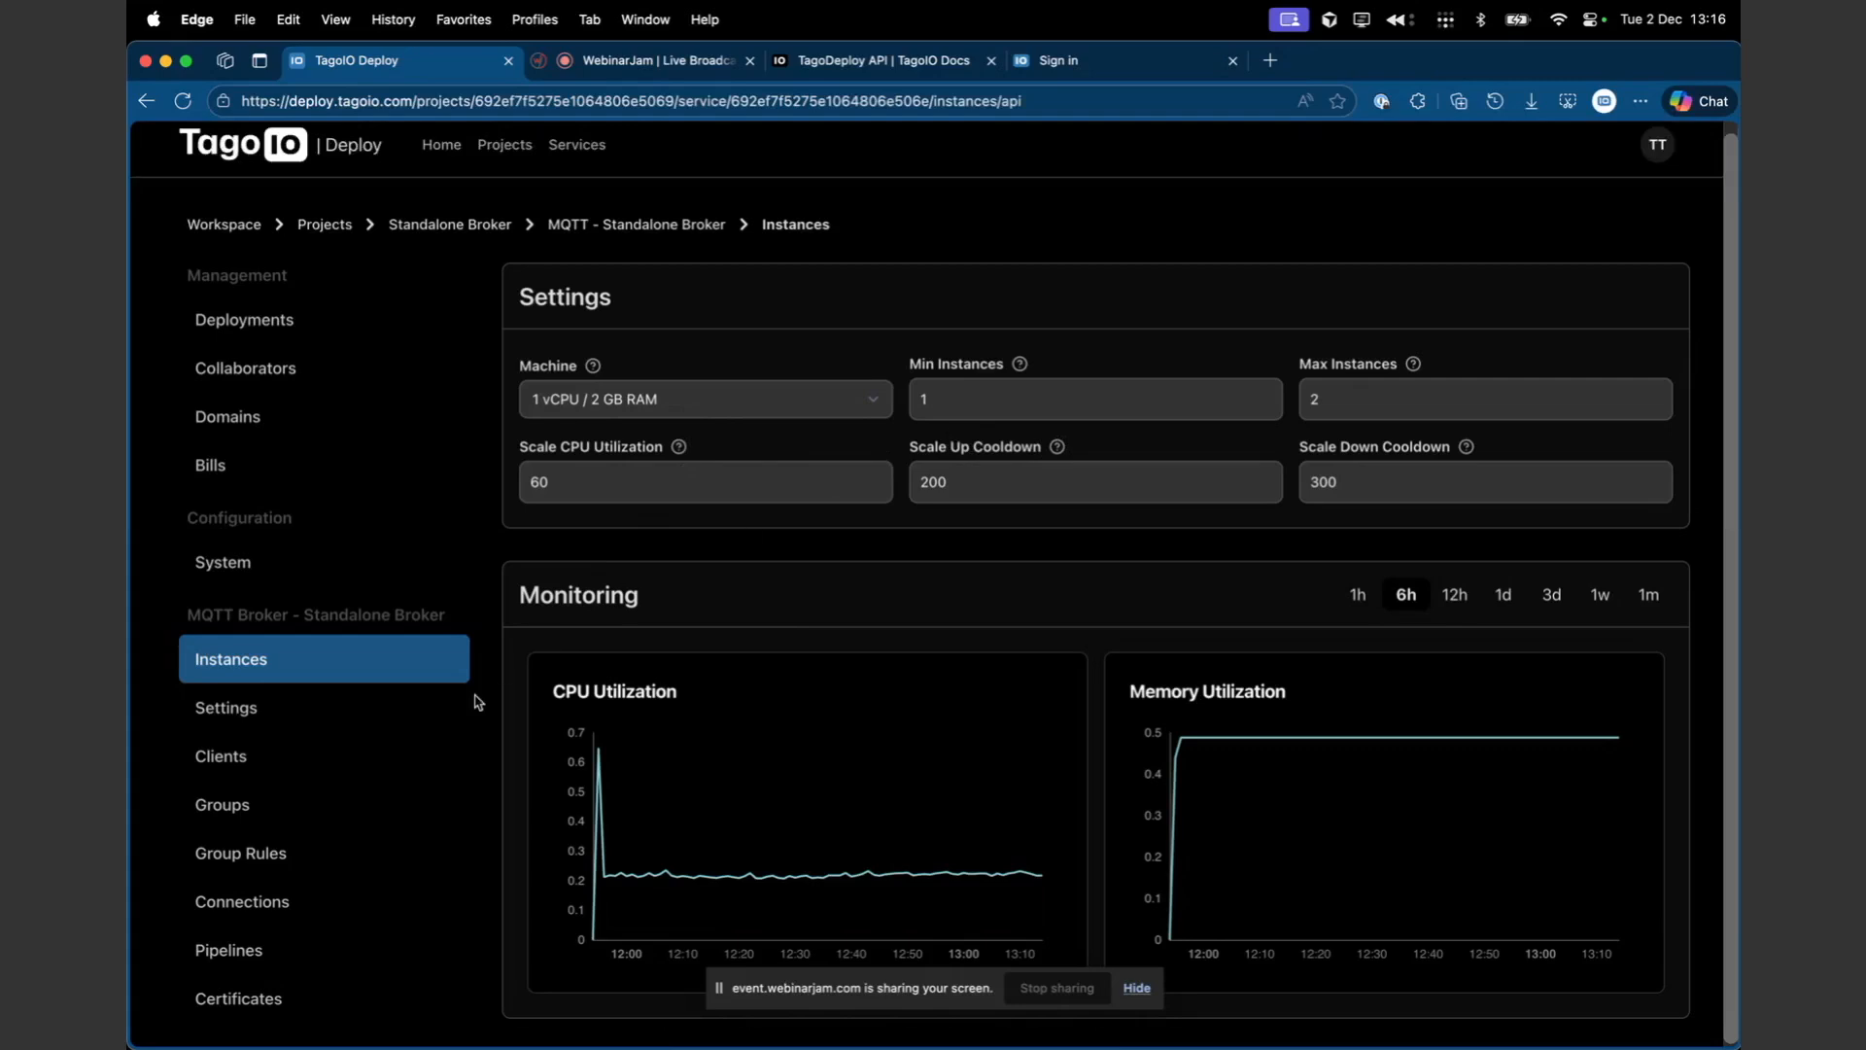
- Open the broker's Settings page and expand Advanced settings to examine the MQTT limits and options
left_click(379, 716)
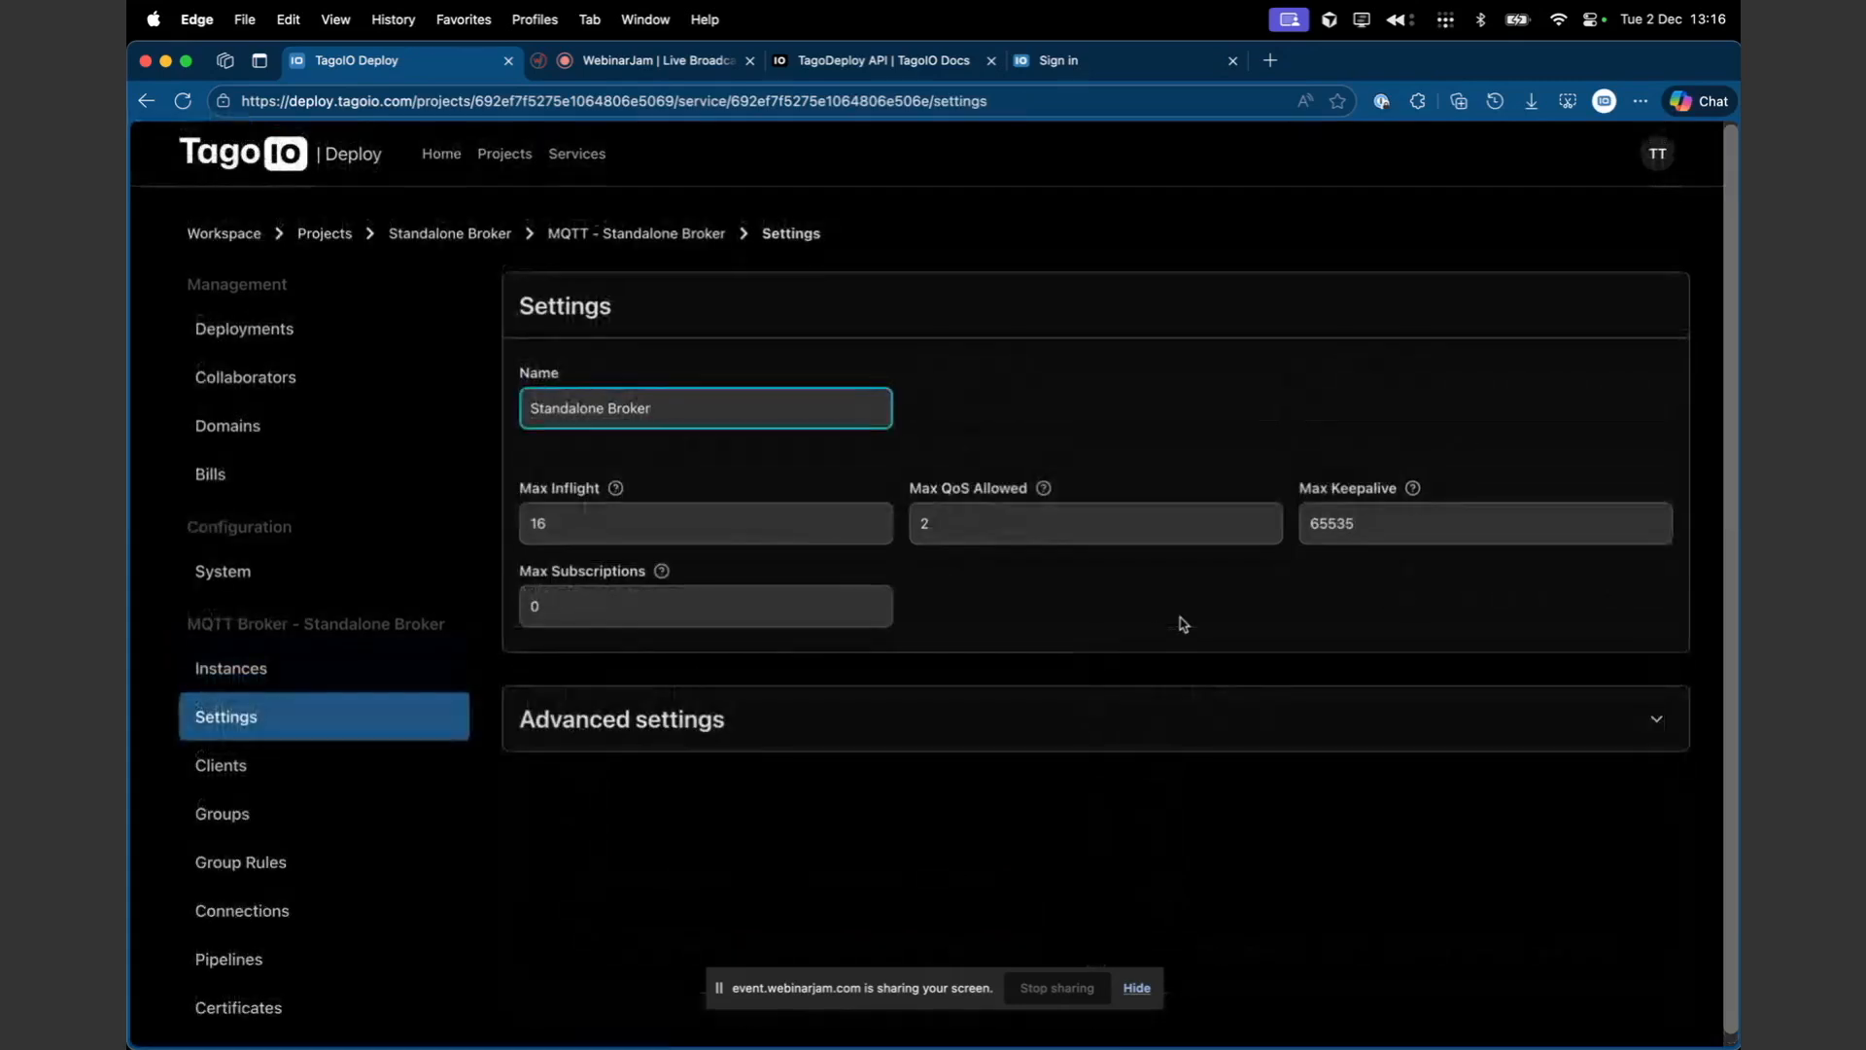
left_click(1656, 718)
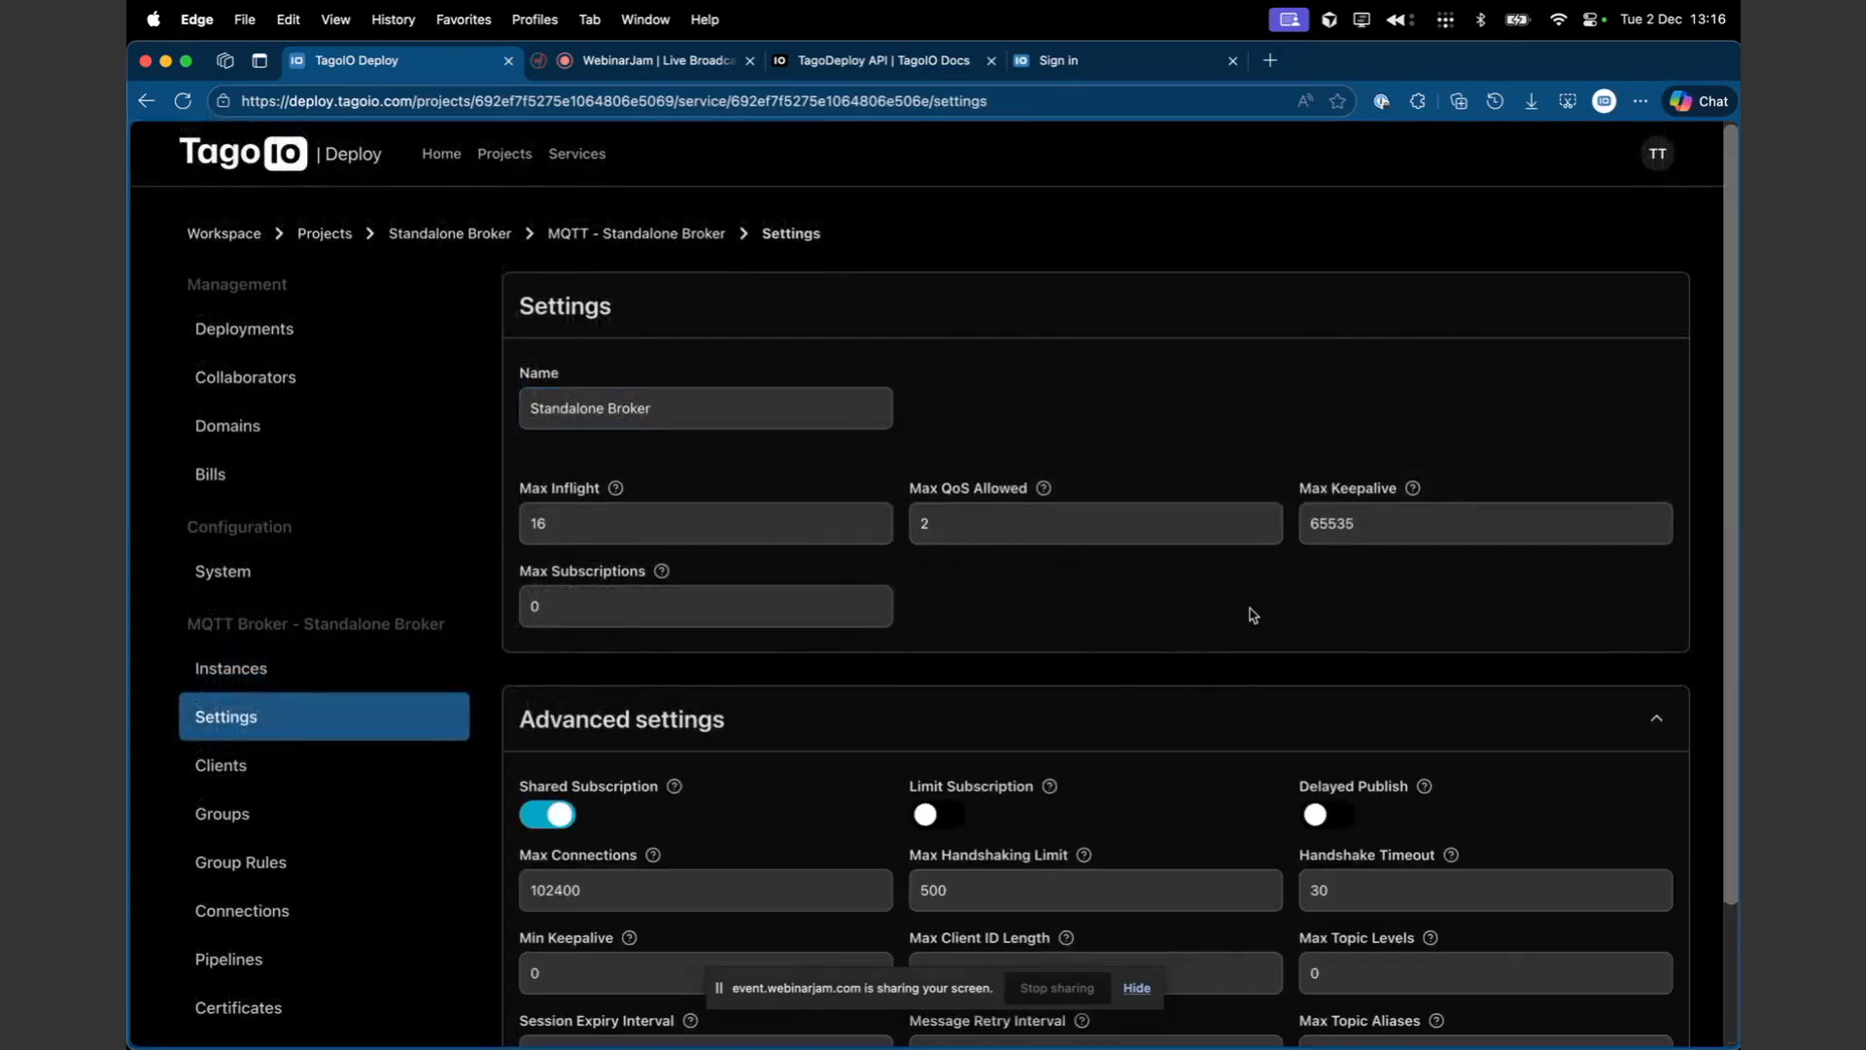
scroll(1263, 617, "down", 3)
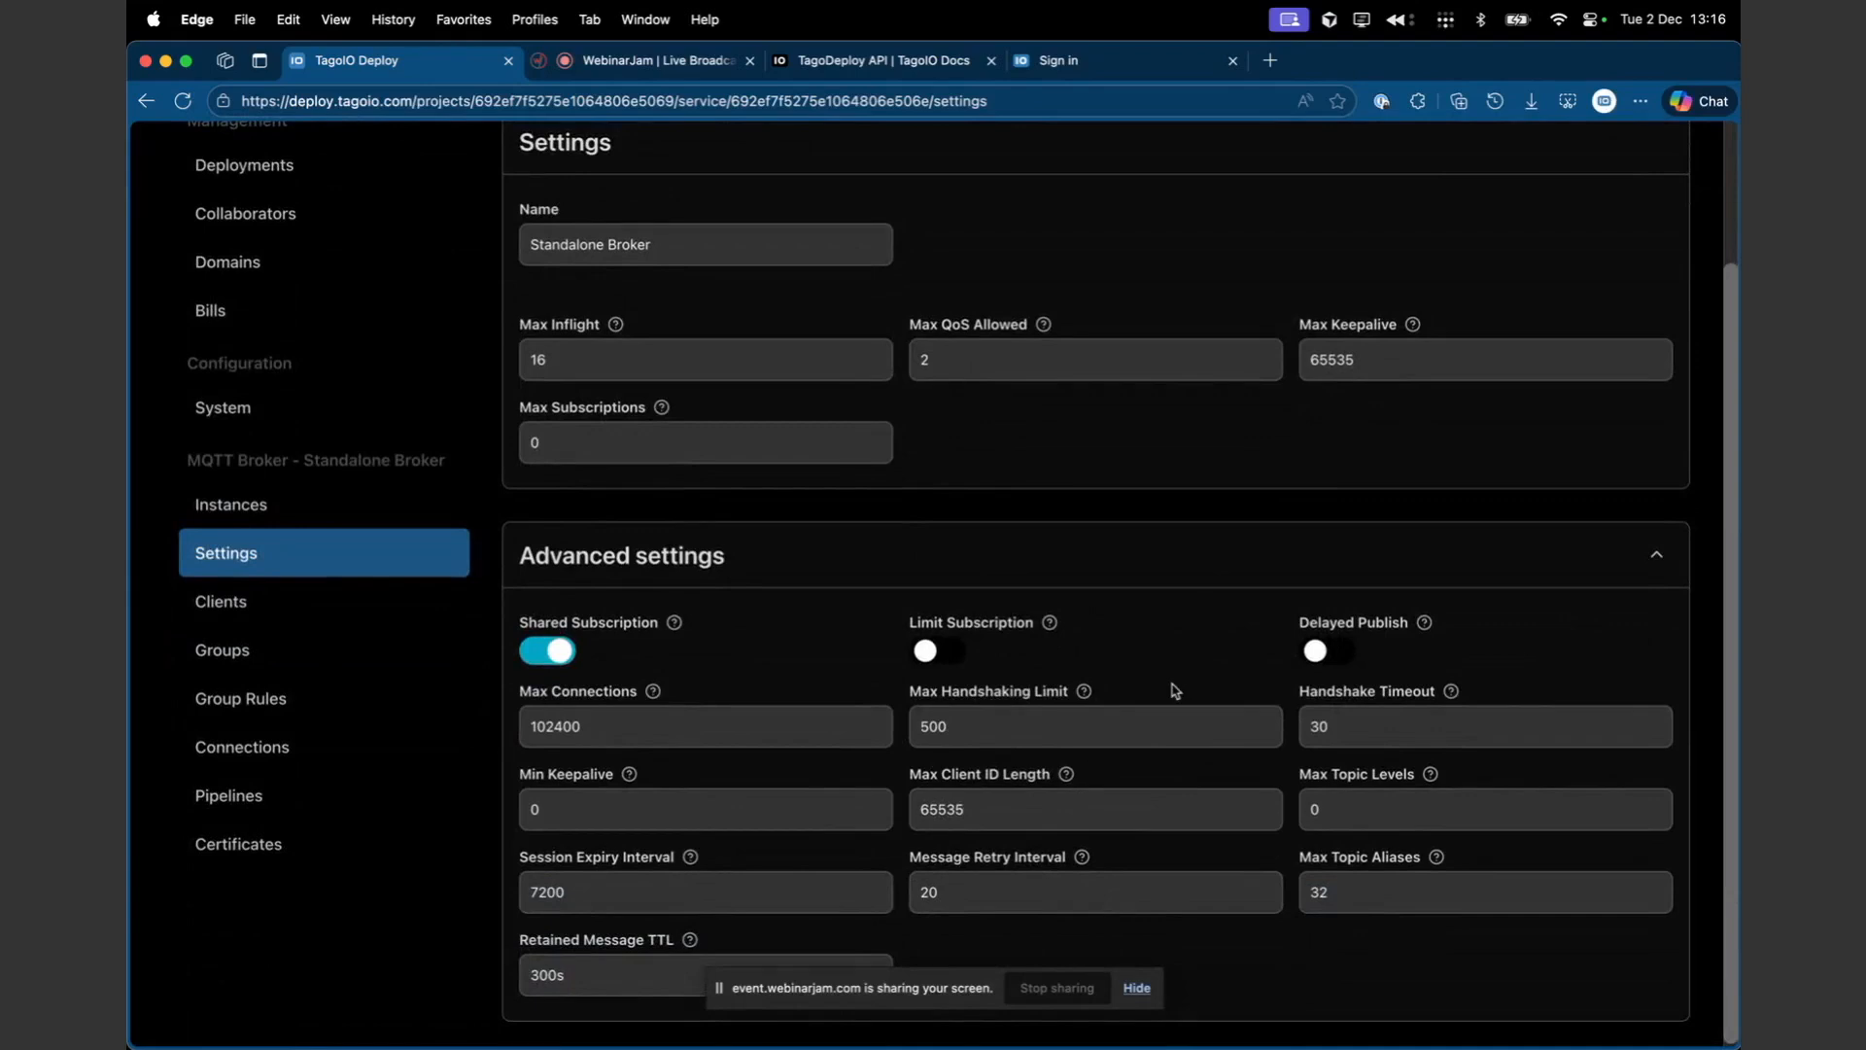
scroll(1075, 638, "up", 1)
scroll(1075, 638, "down", 1)
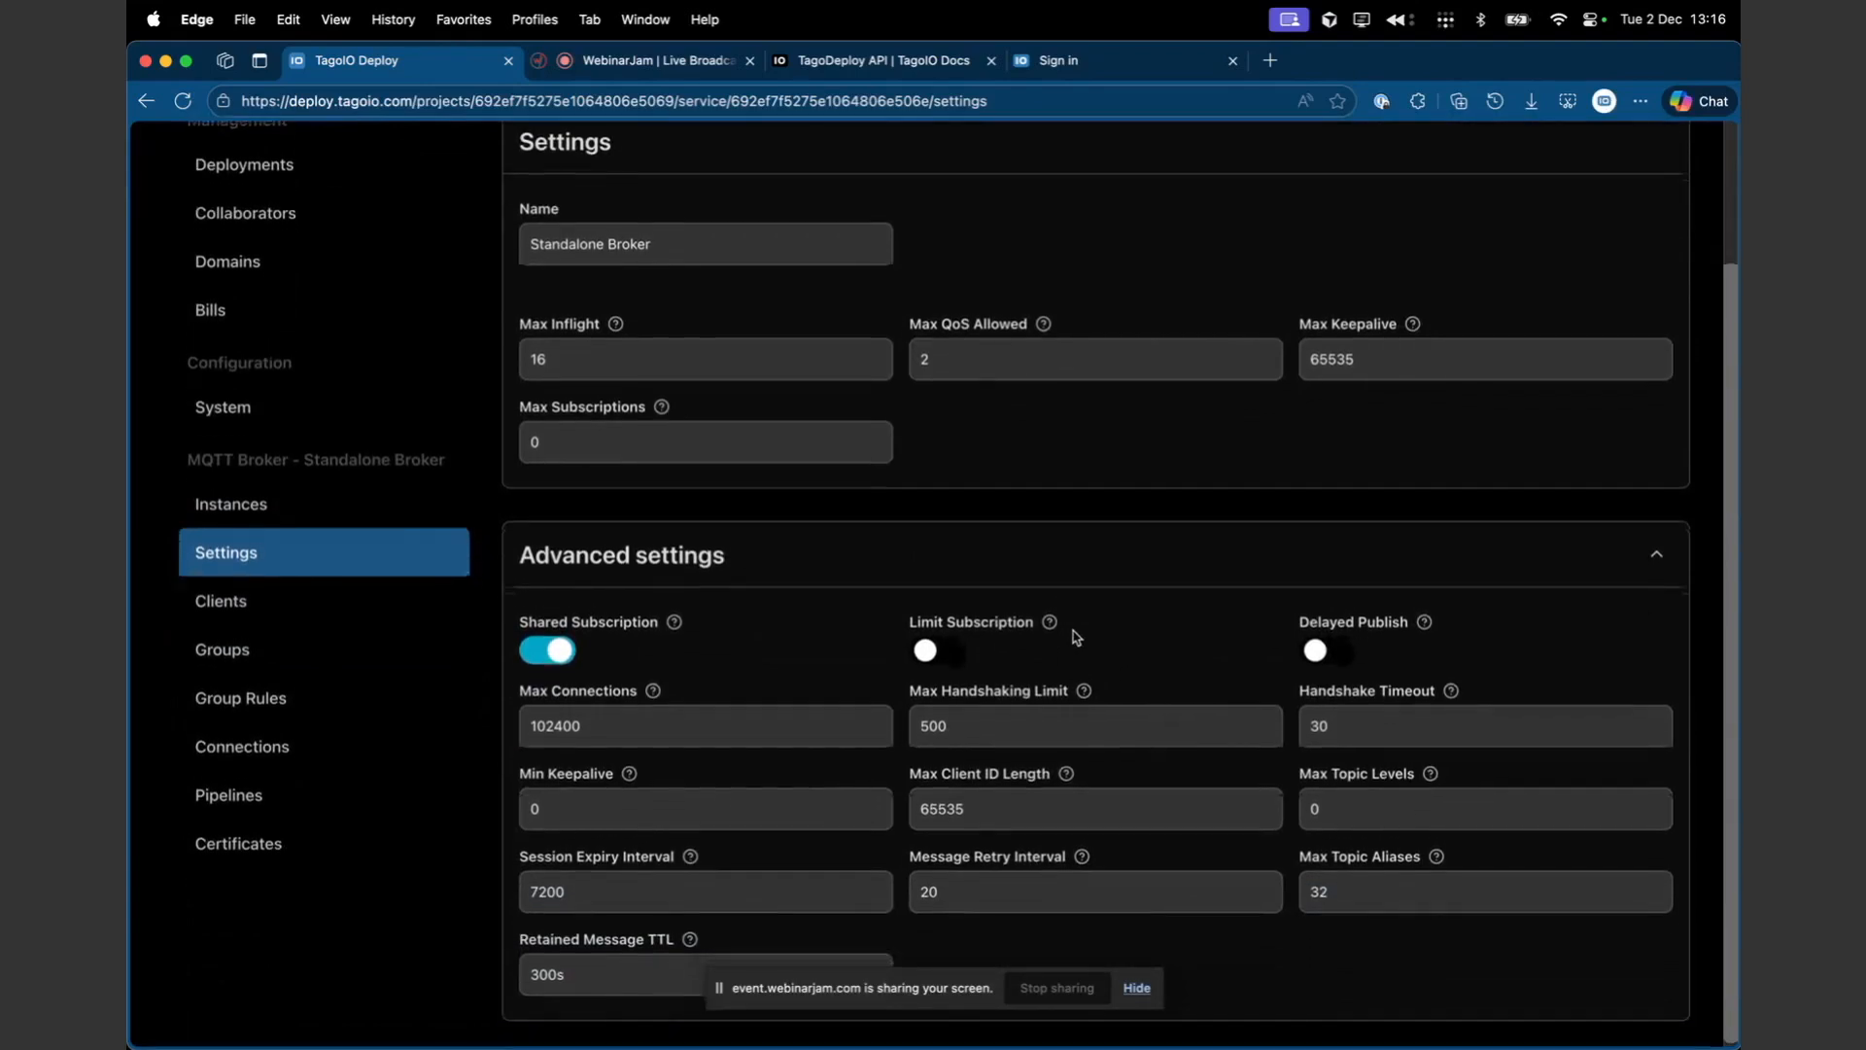
scroll(1075, 637, "up", 1)
scroll(1075, 637, "up", 3)
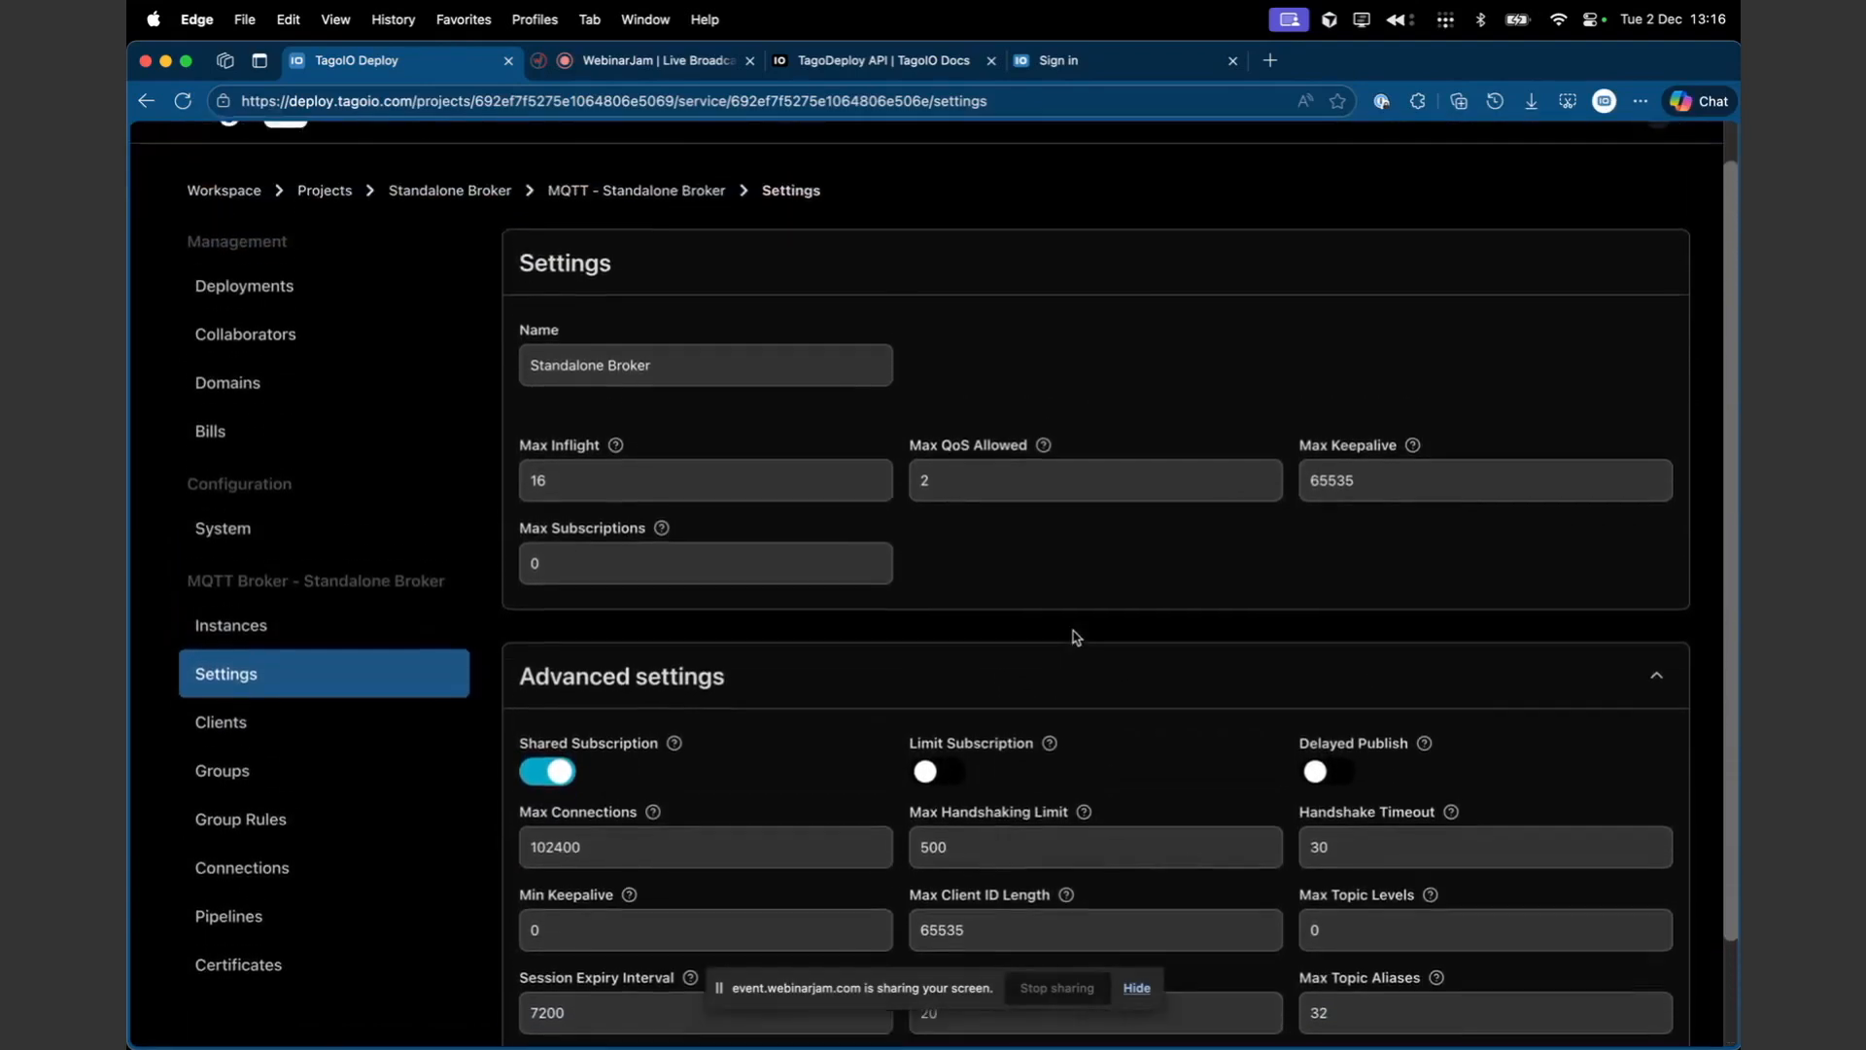
scroll(911, 671, "down", 1)
scroll(911, 670, "down", 2)
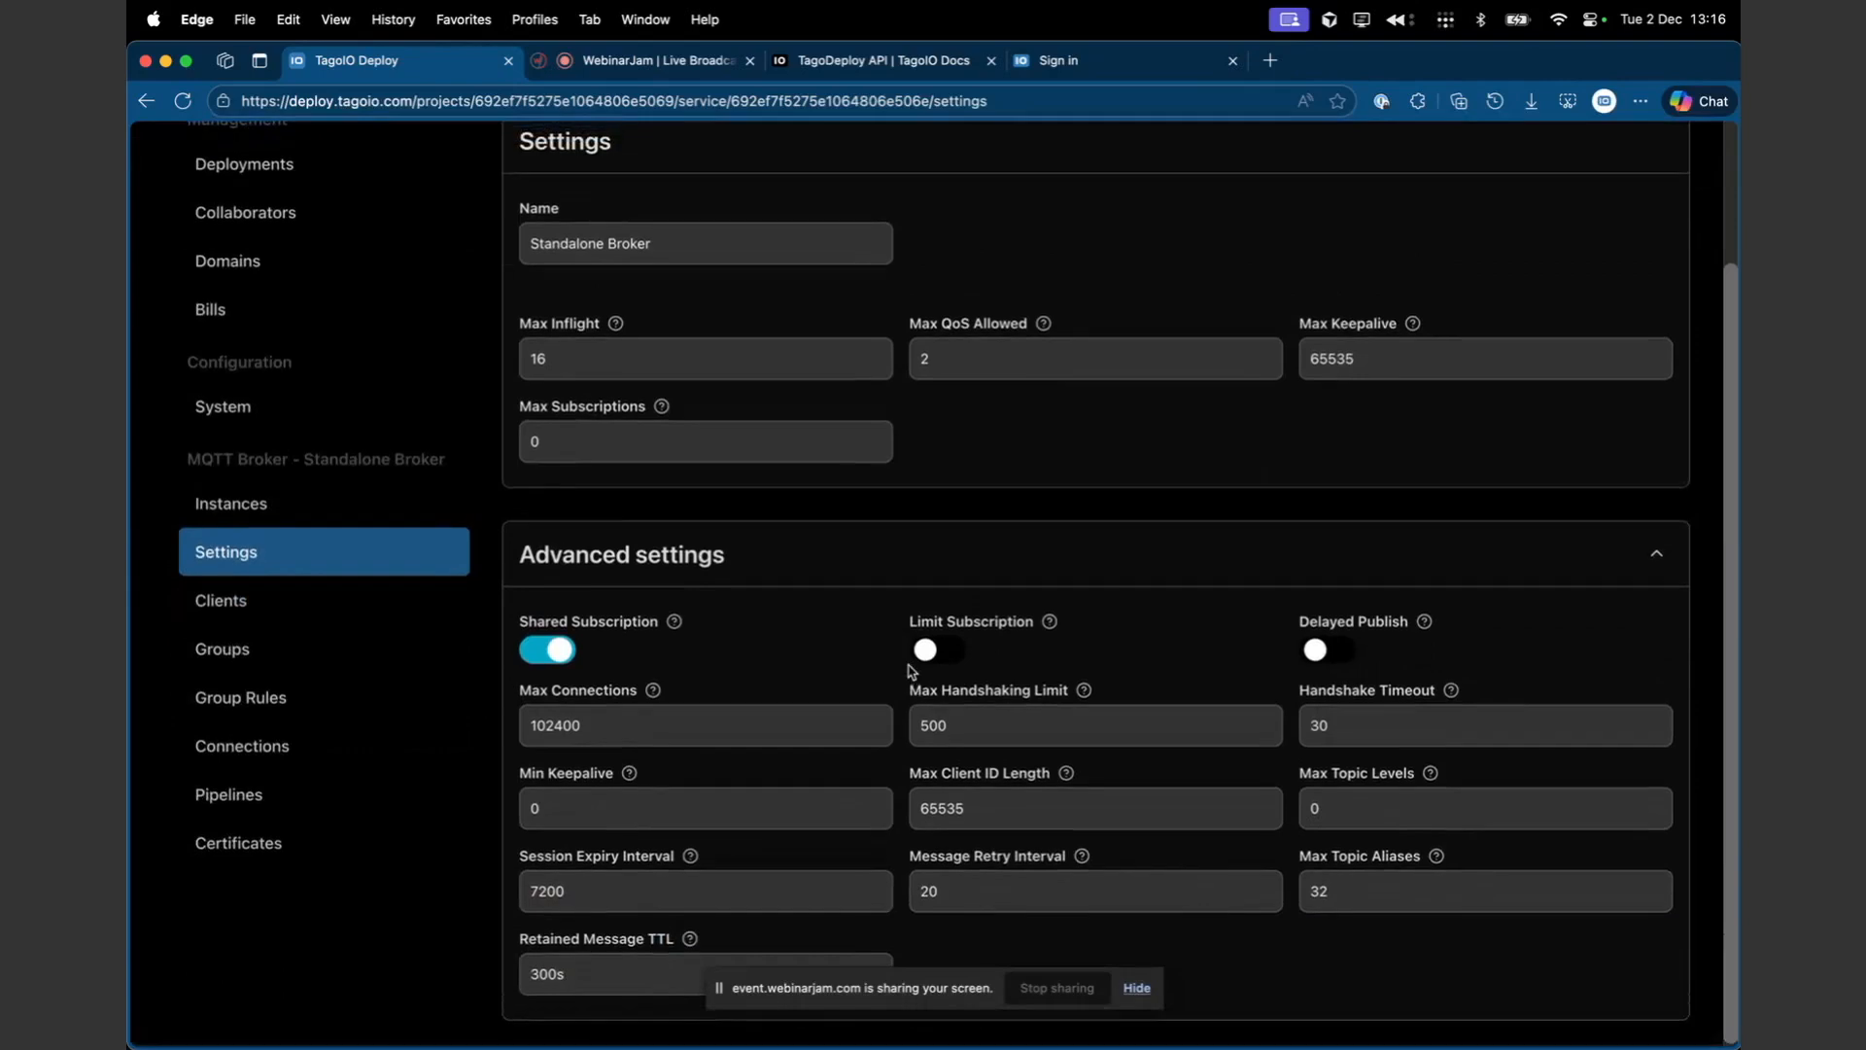
left_click(571, 972)
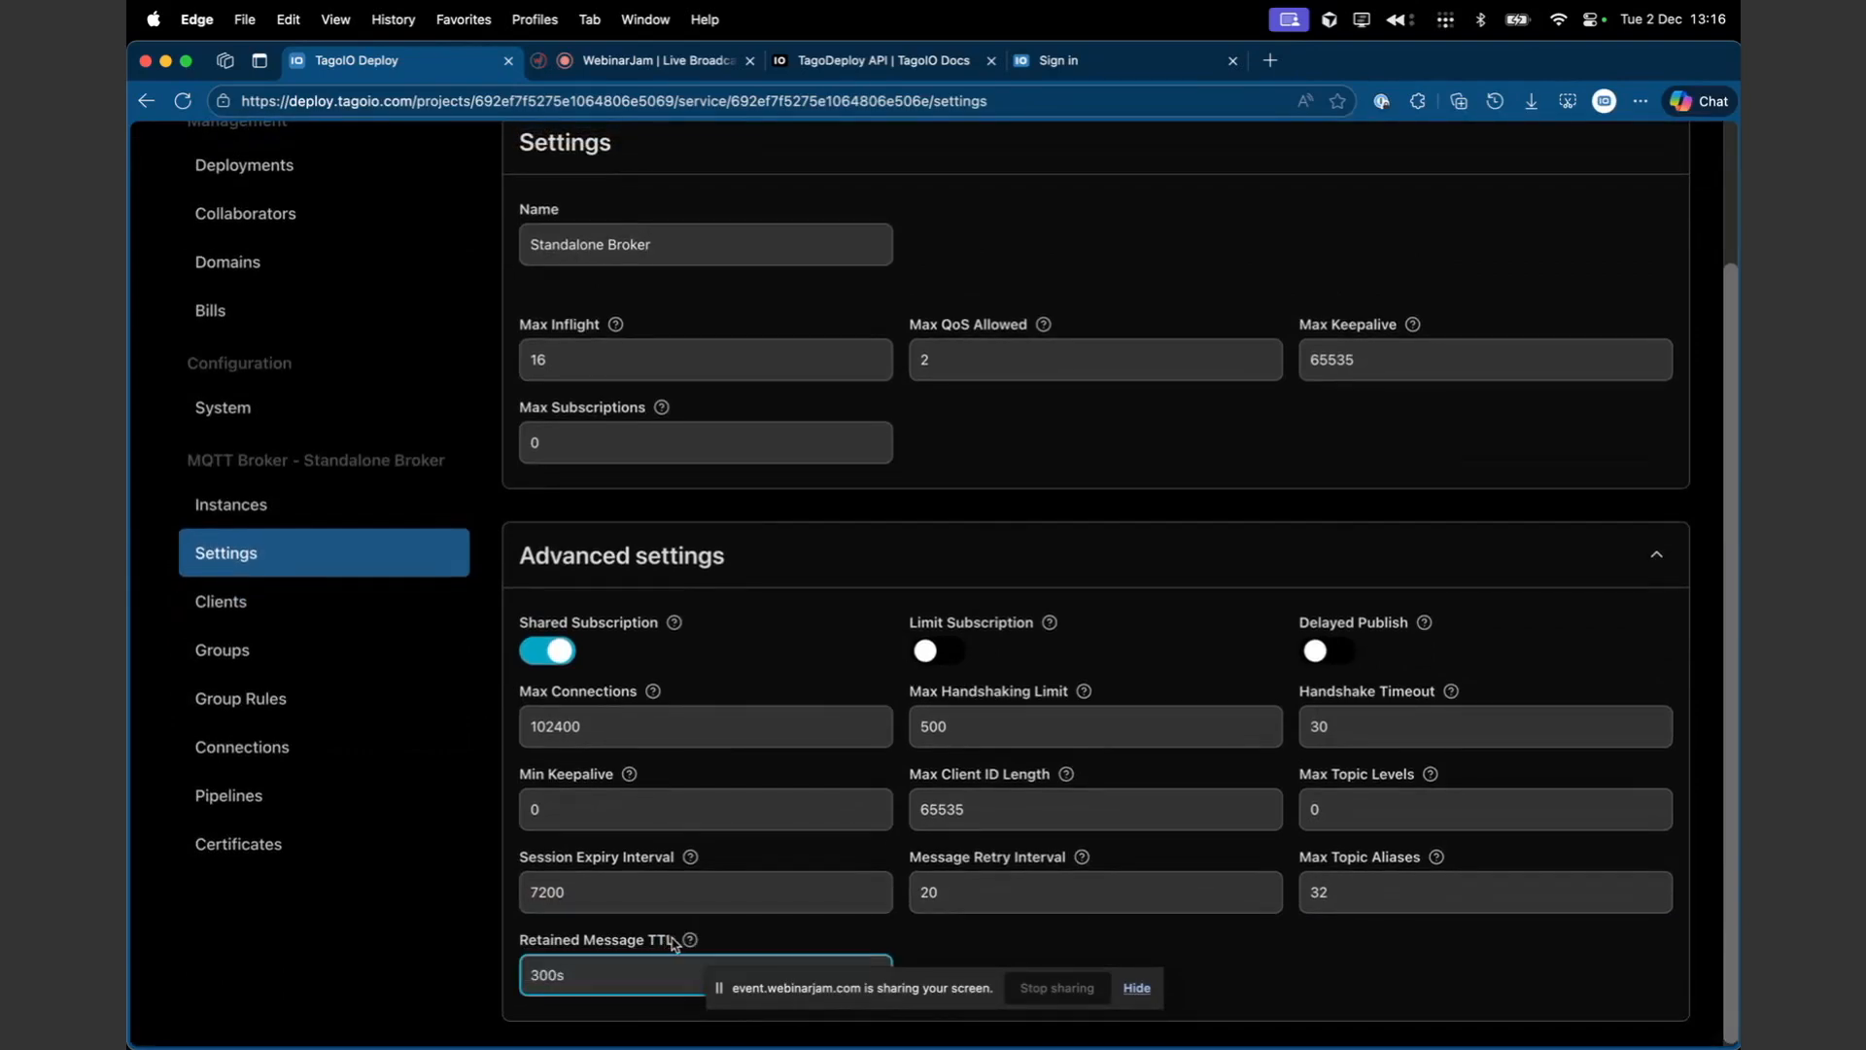
left_click(1136, 988)
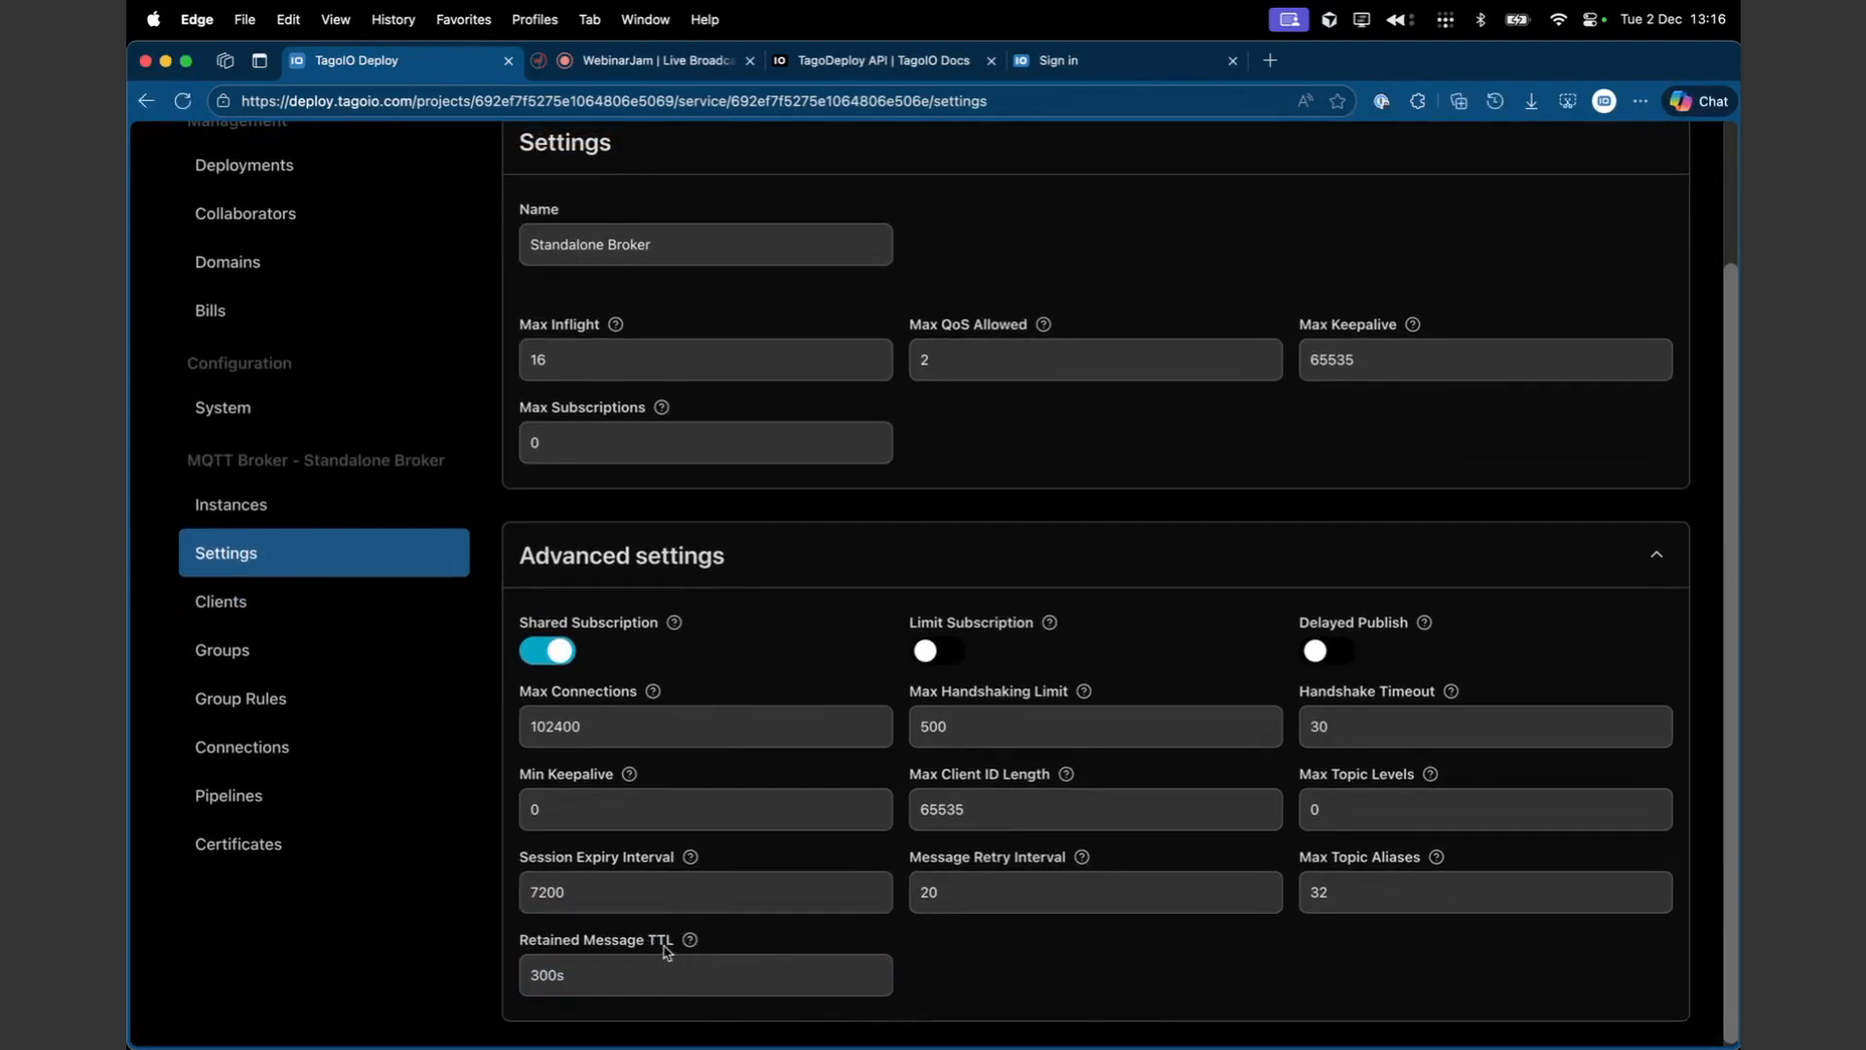
- Open the broker's Clients page and start creating a new client
left_click(330, 626)
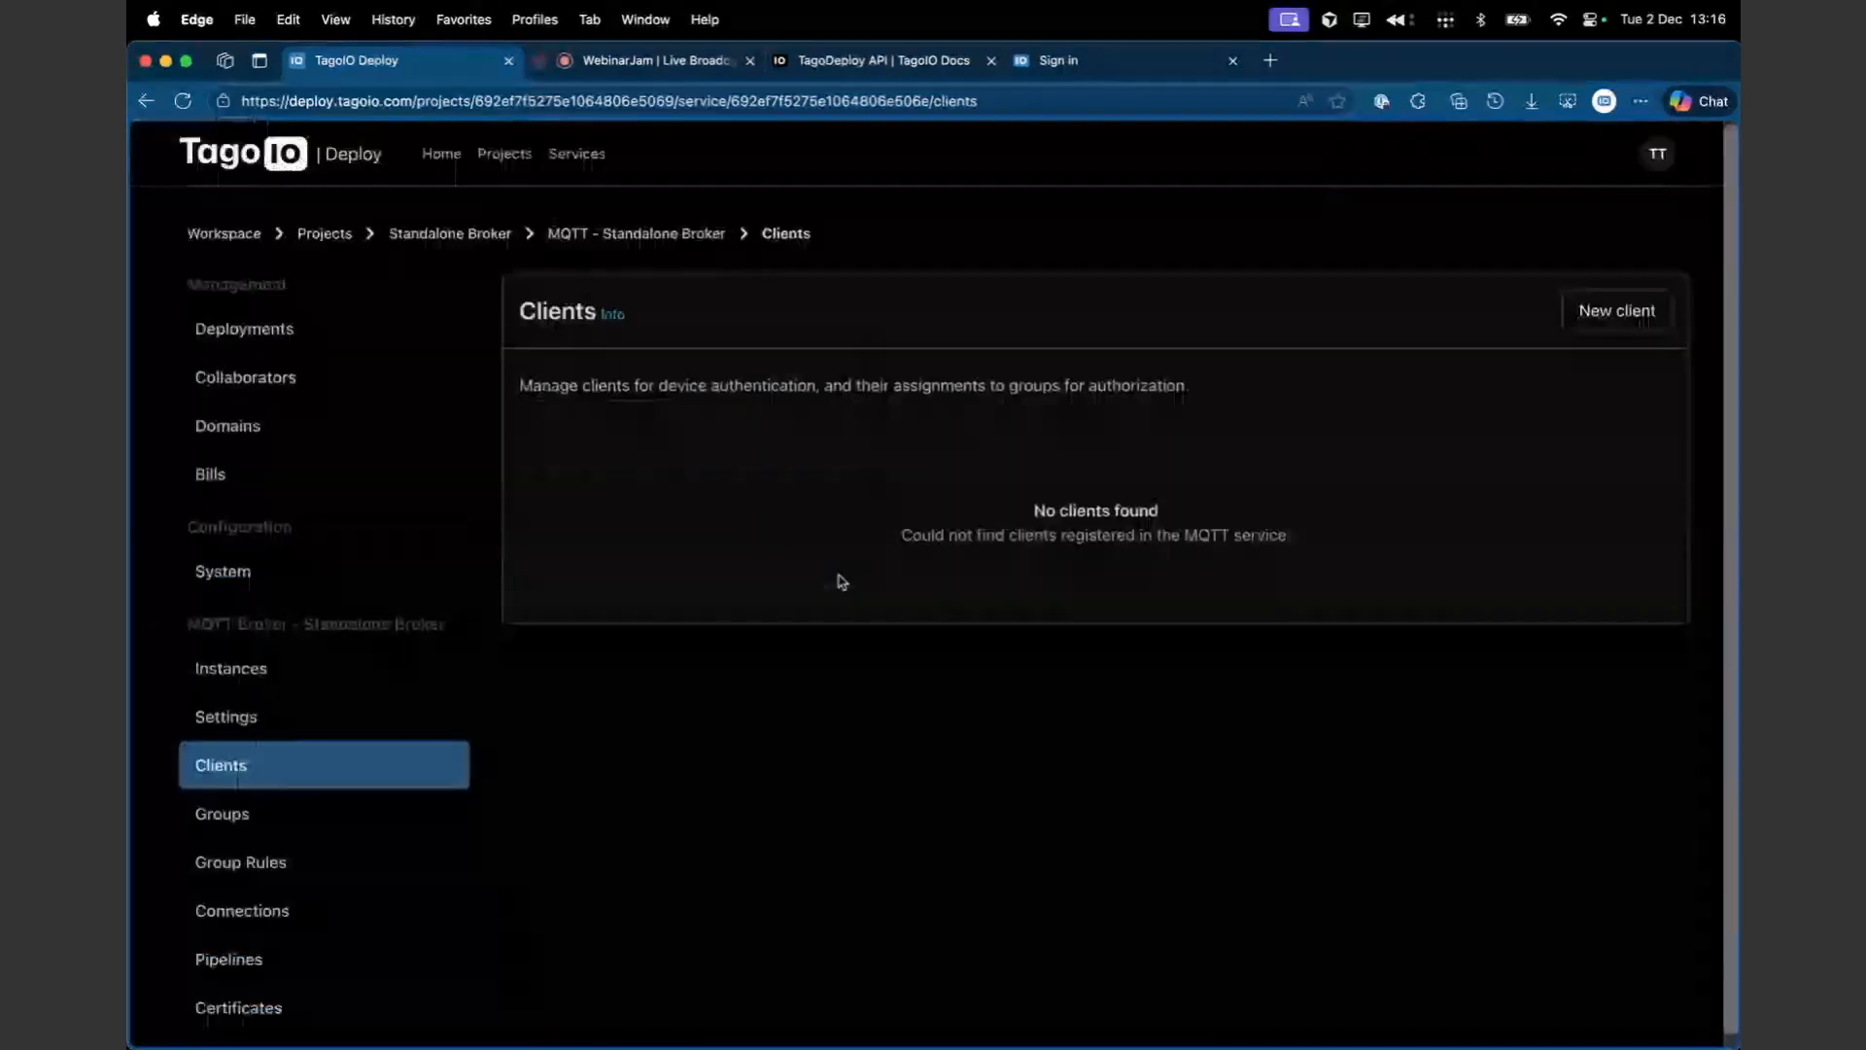
left_click(1617, 311)
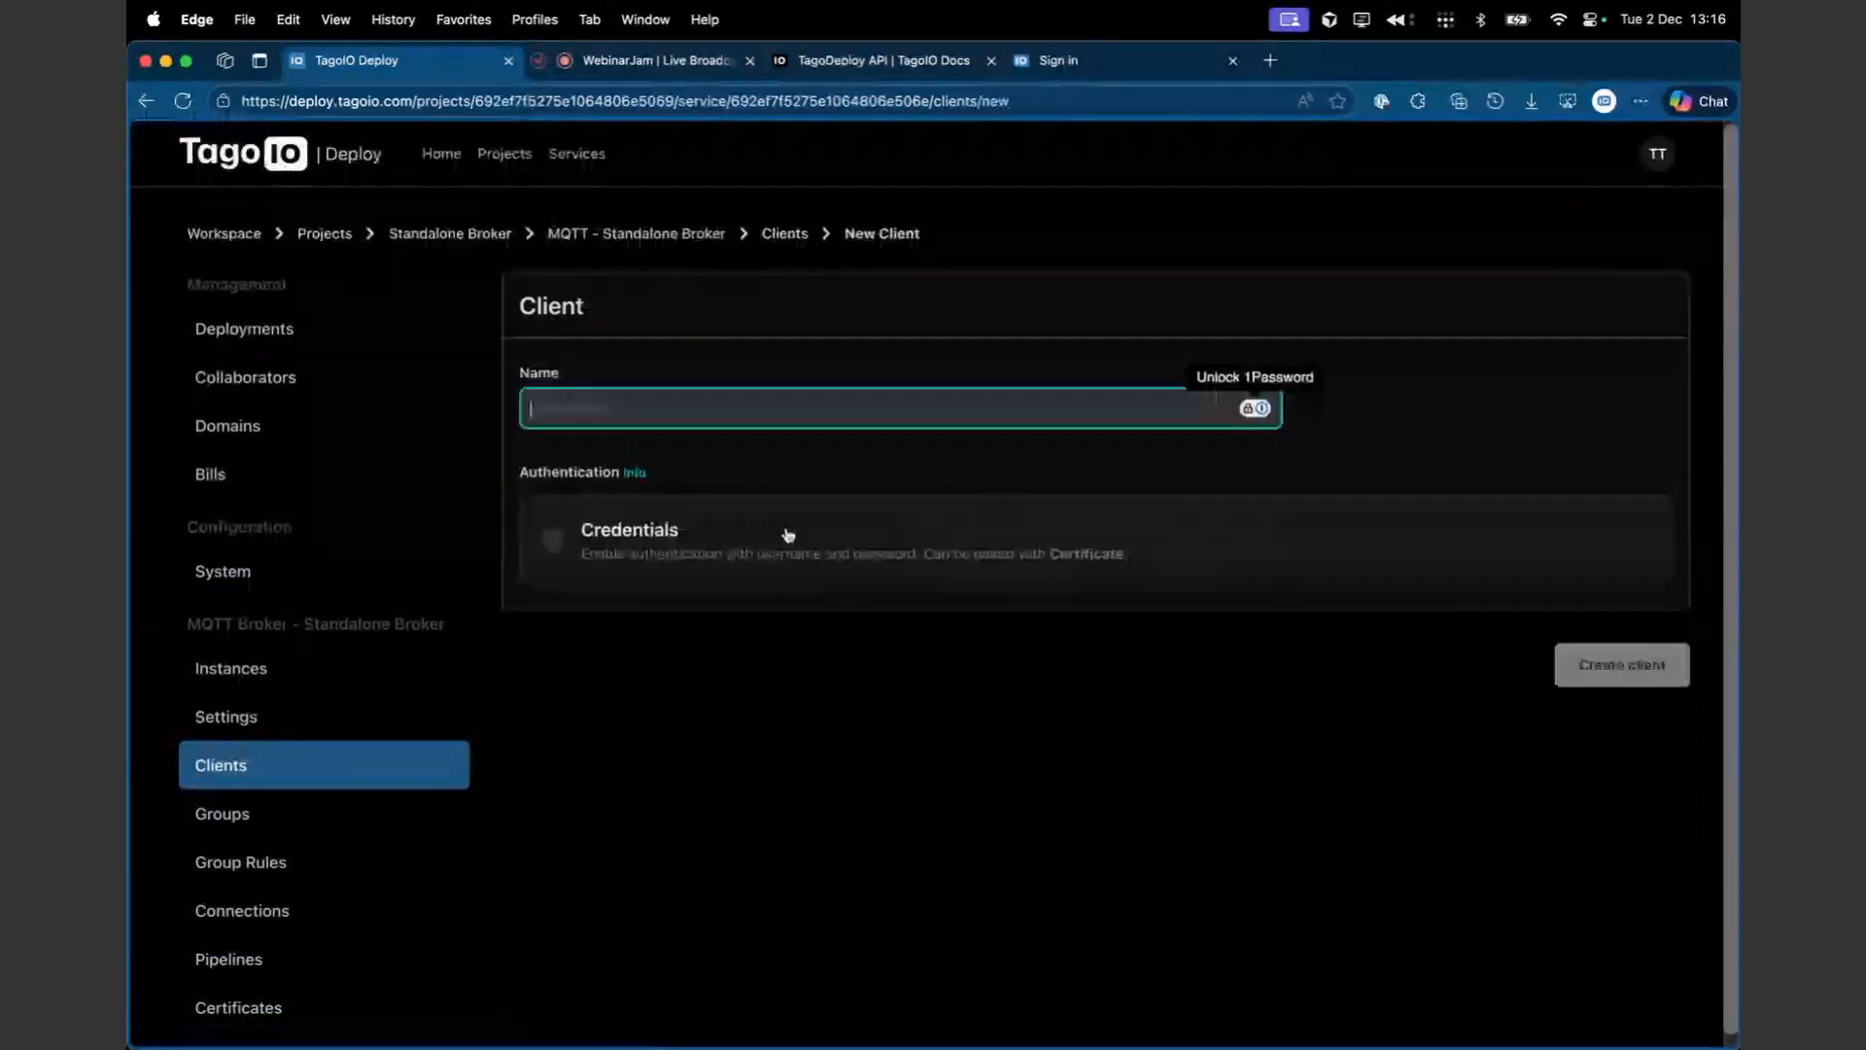
- Enable Credentials authentication for the new MQTT client
left_click(654, 551)
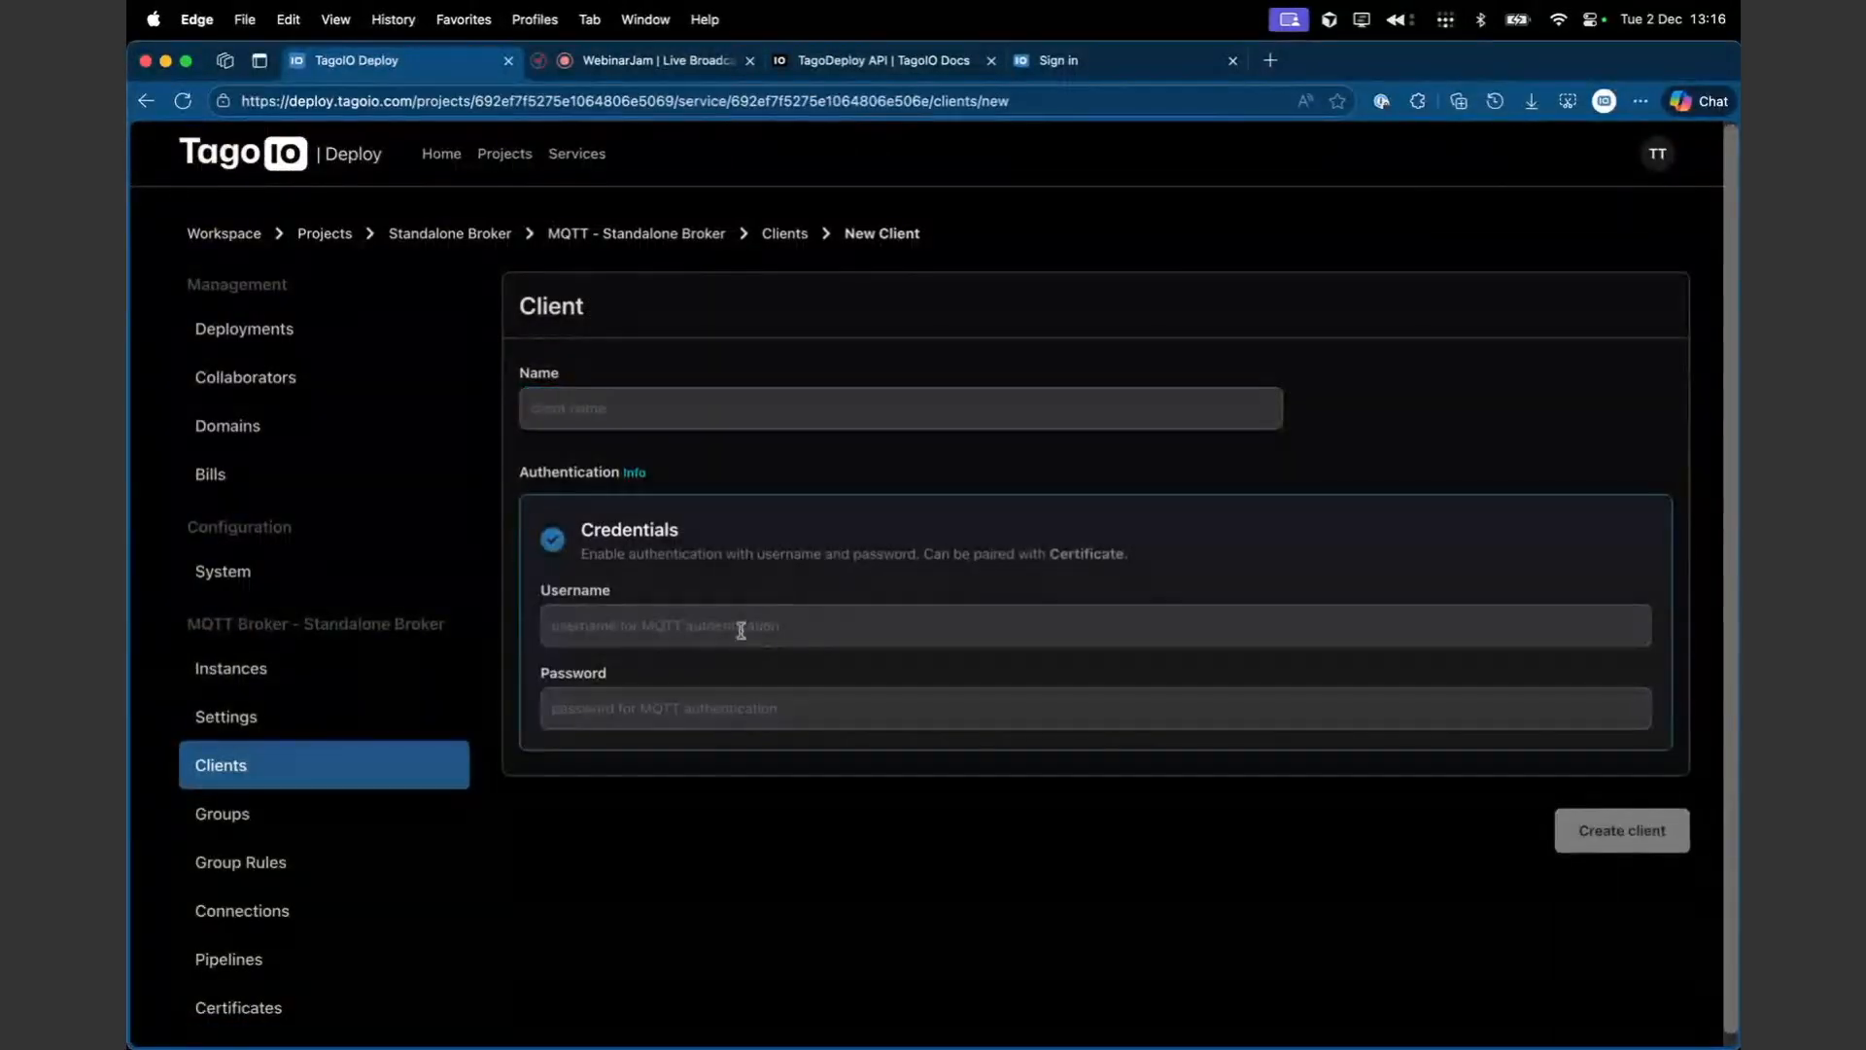
left_click(688, 715)
left_click(767, 627)
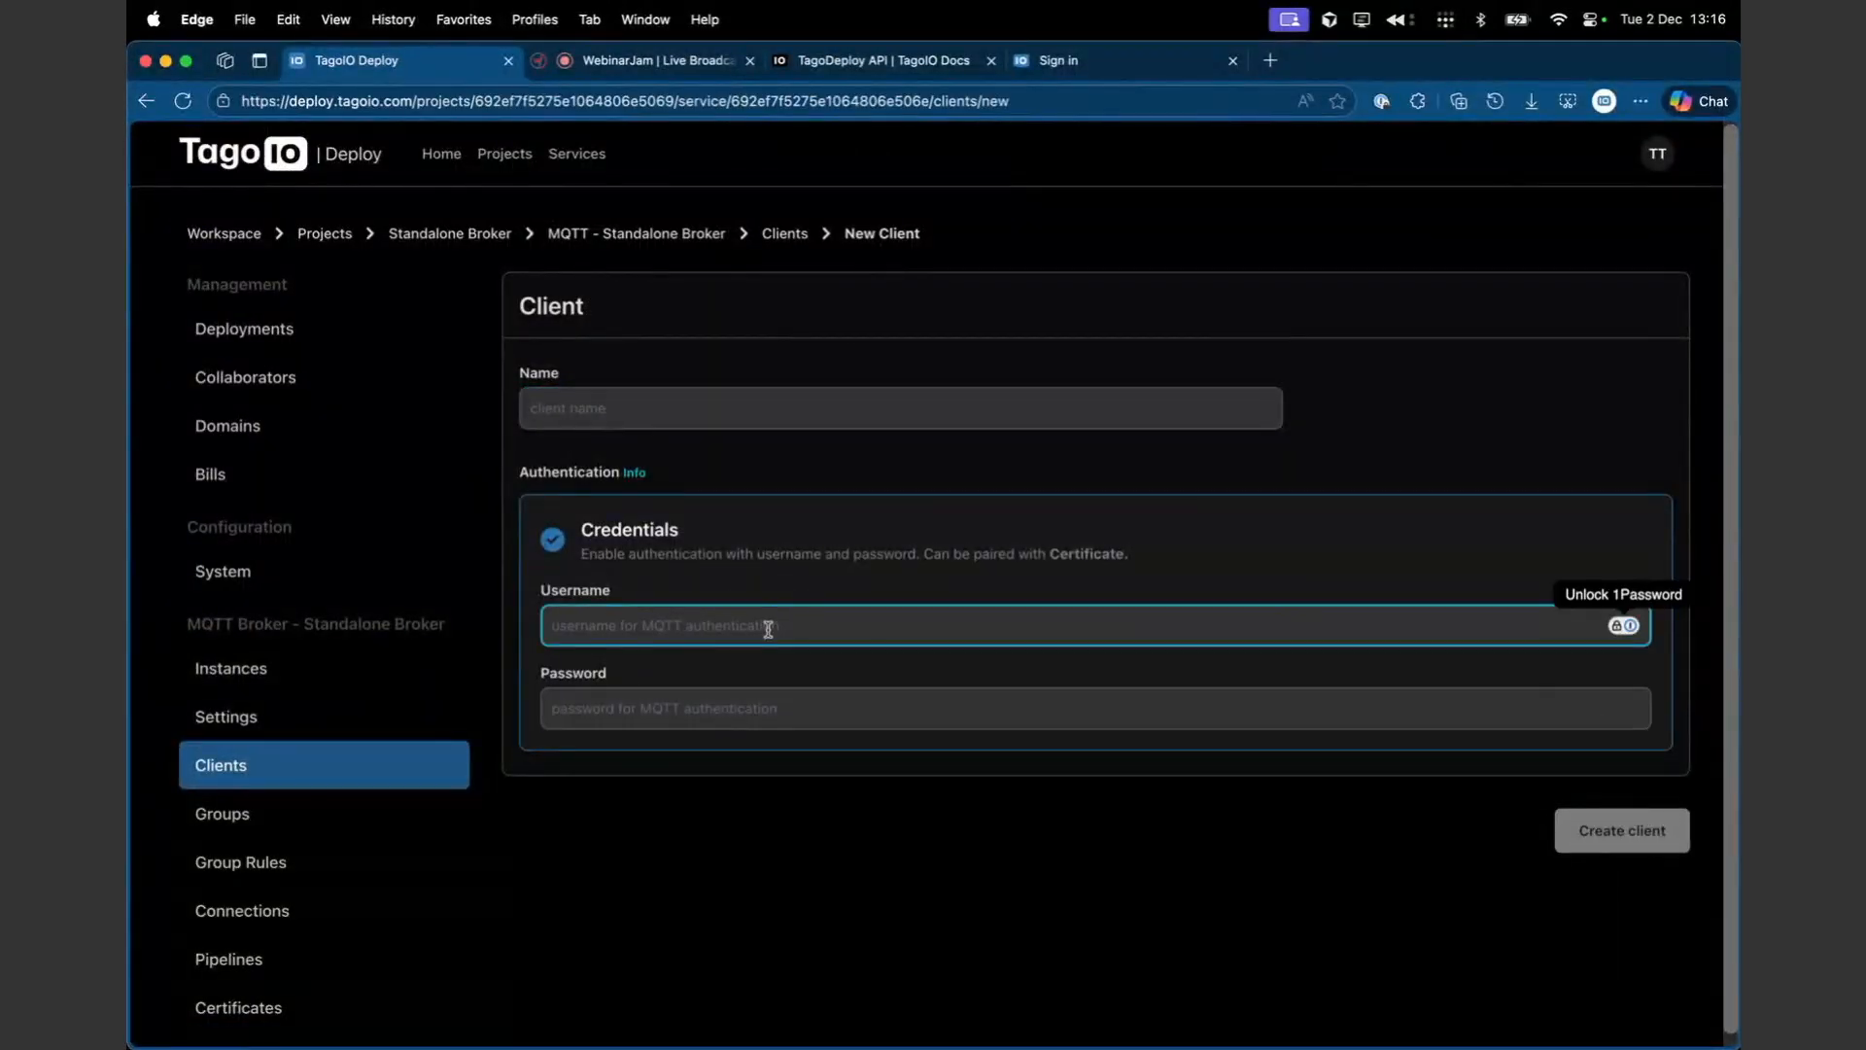
scroll(767, 630, "down", 1)
scroll(766, 630, "up", 1)
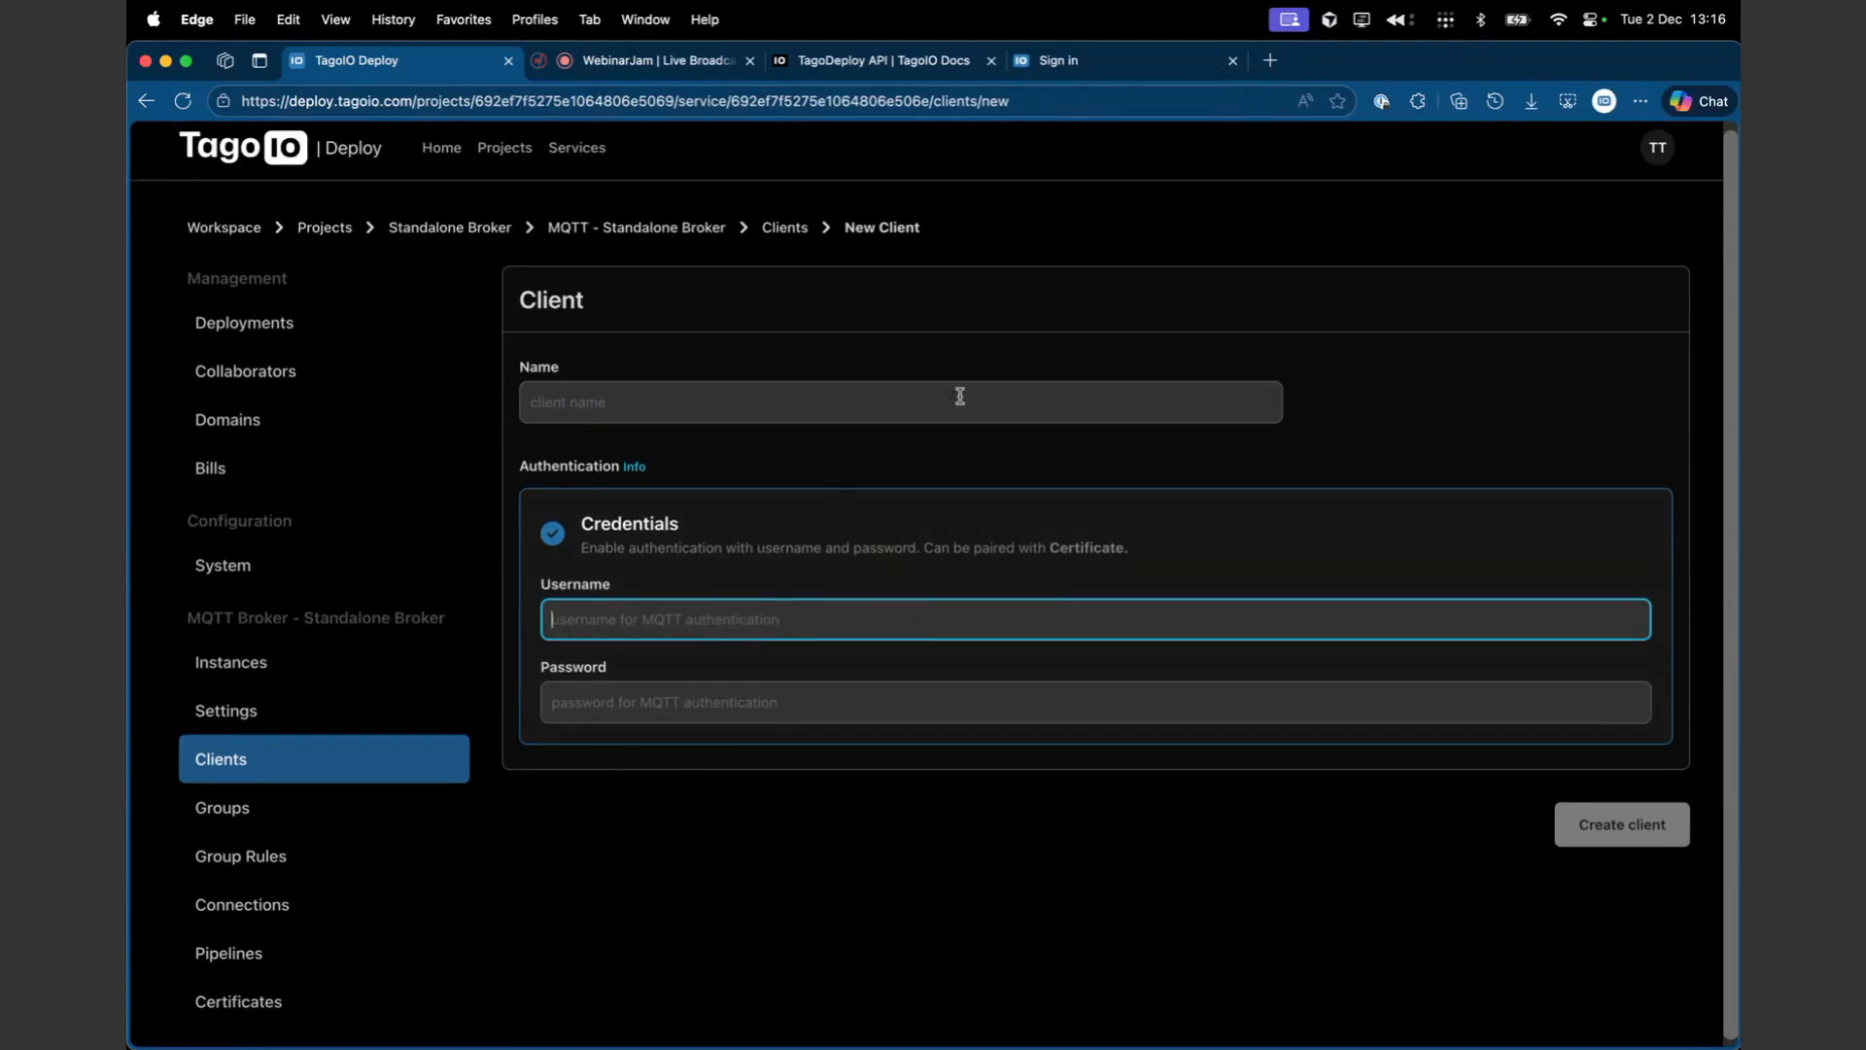
- Review the TagoDeploy API documentation for the create, list, update and delete MQTT client endpoints
left_click(895, 64)
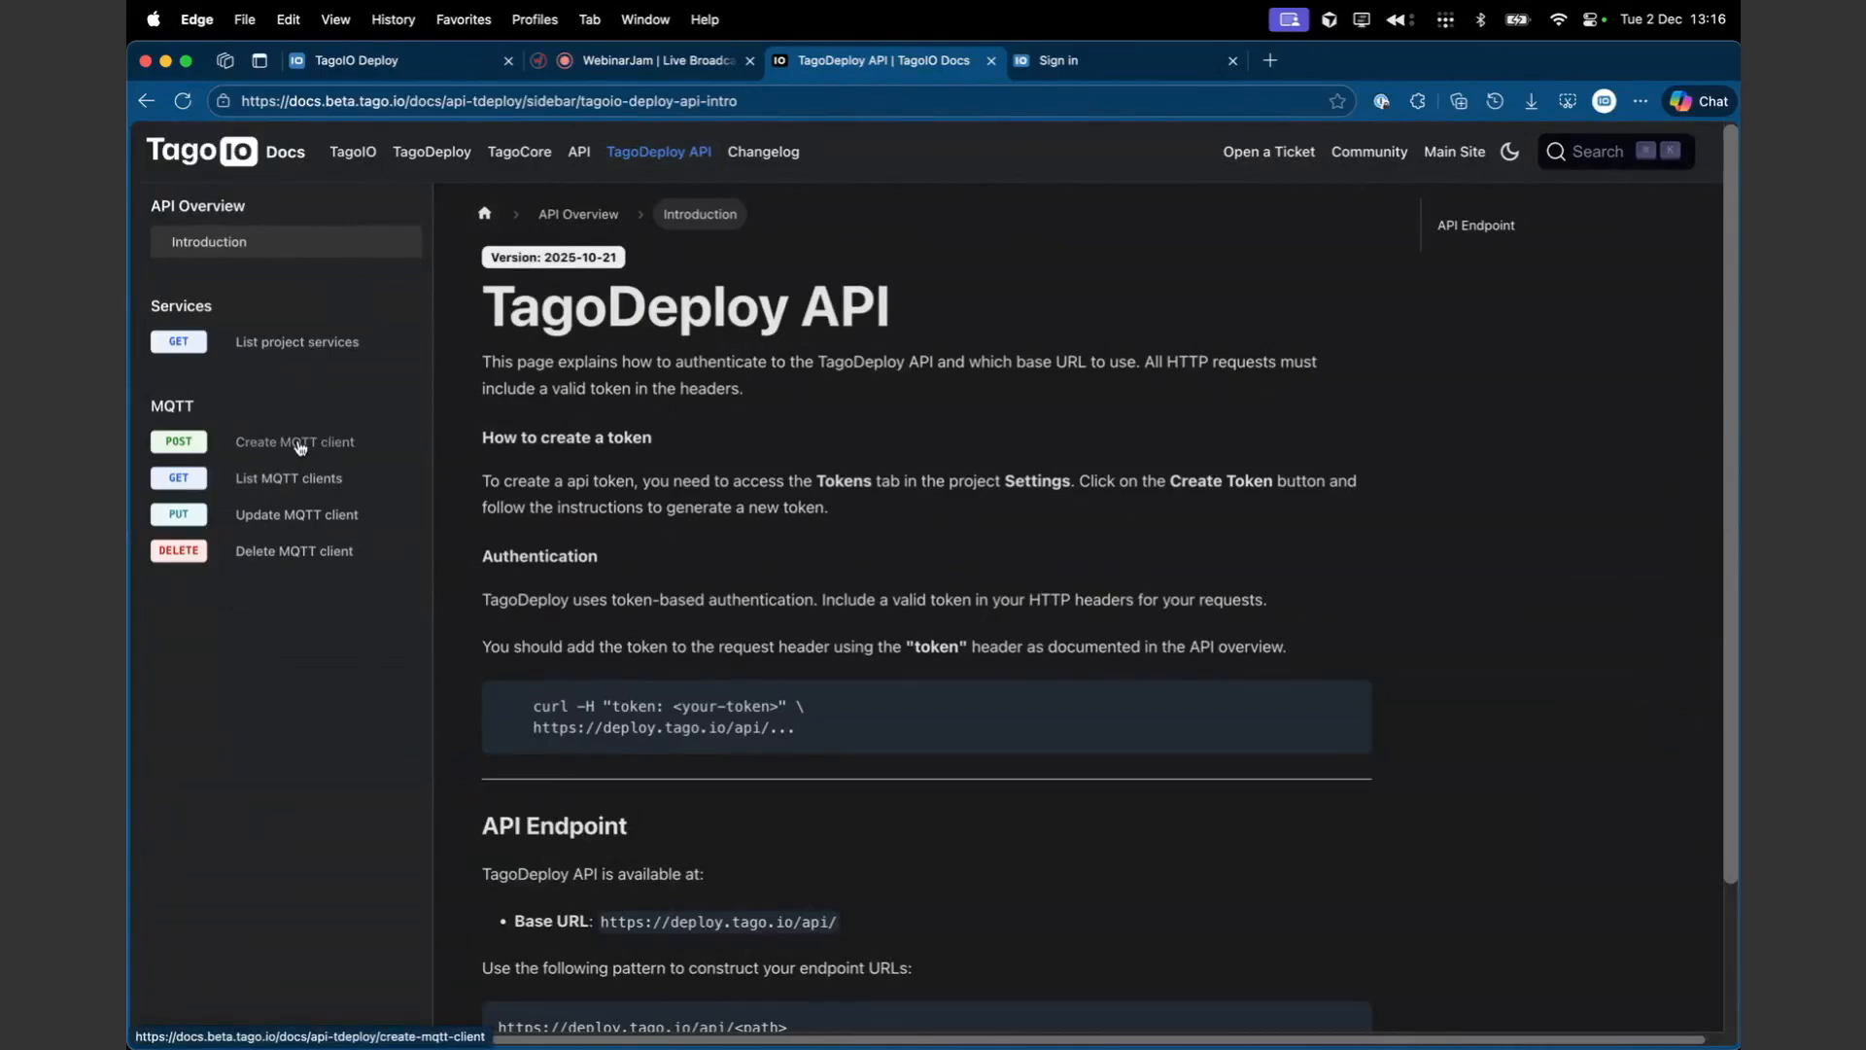
left_click(243, 441)
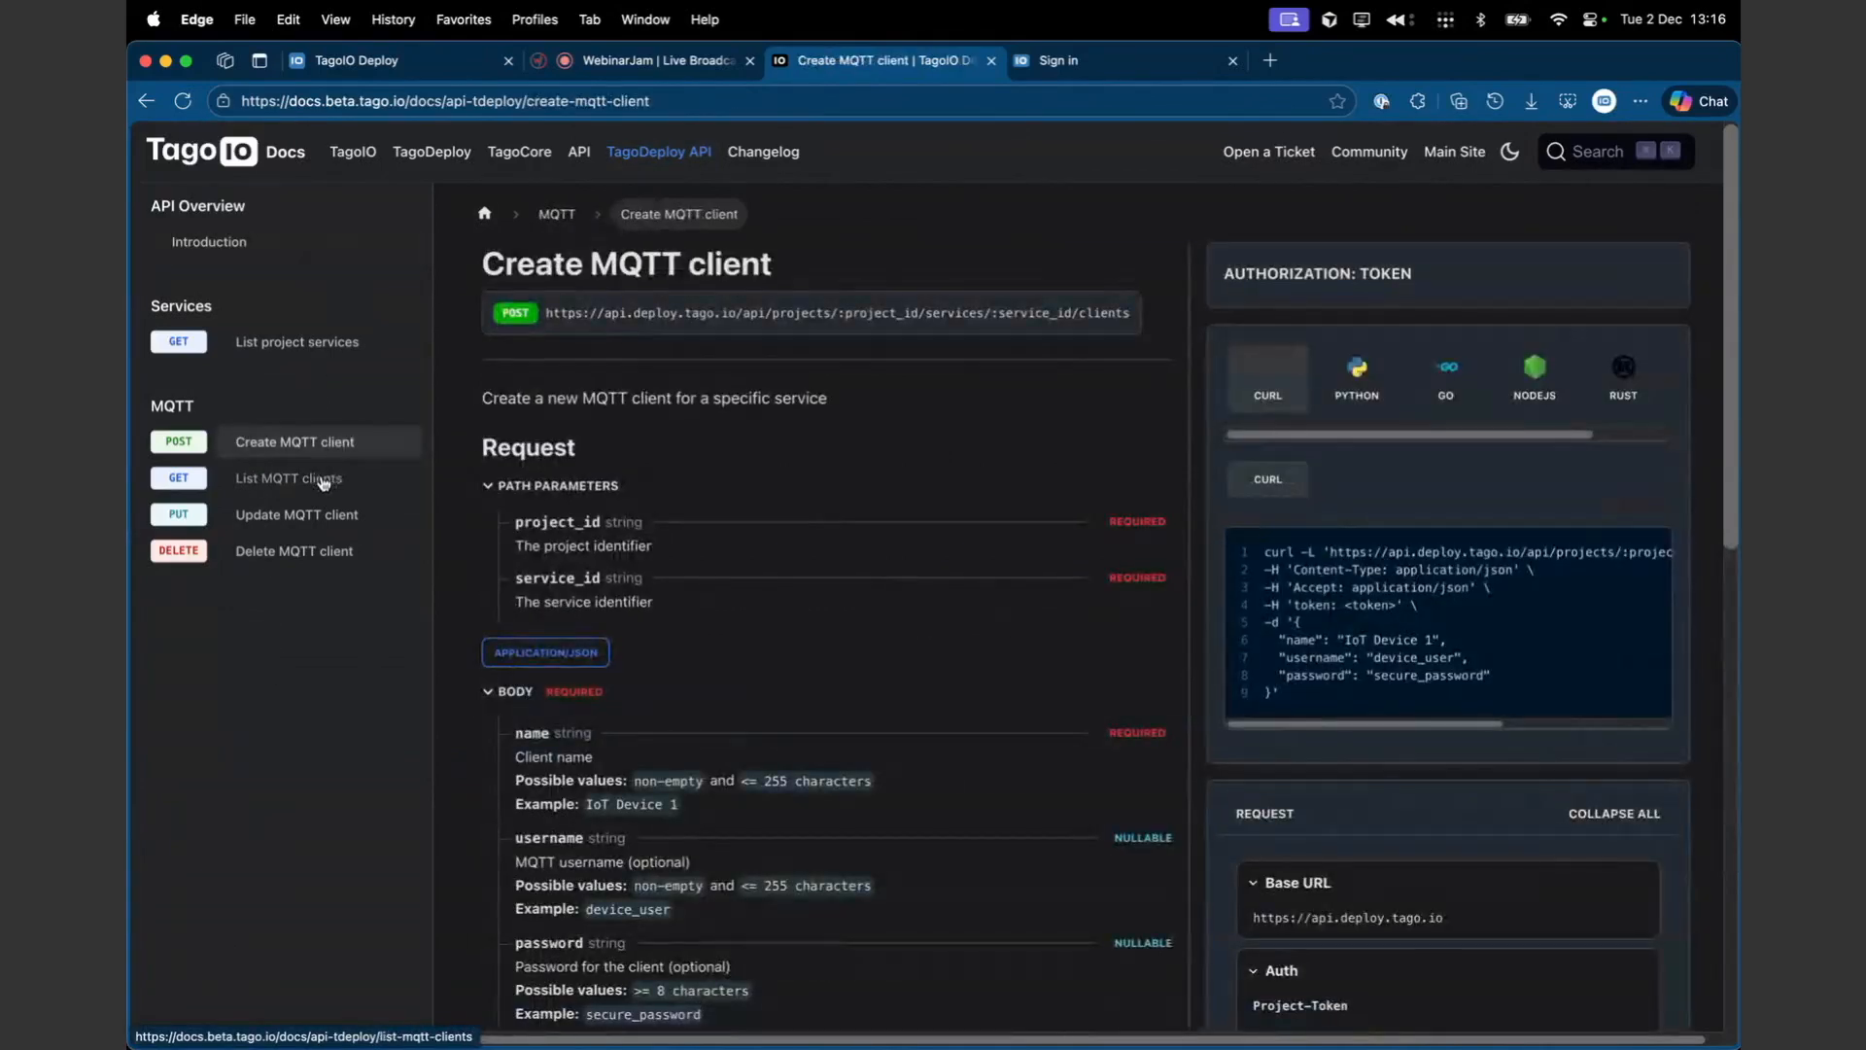
left_click(311, 477)
left_click(315, 522)
left_click(311, 550)
left_click(309, 514)
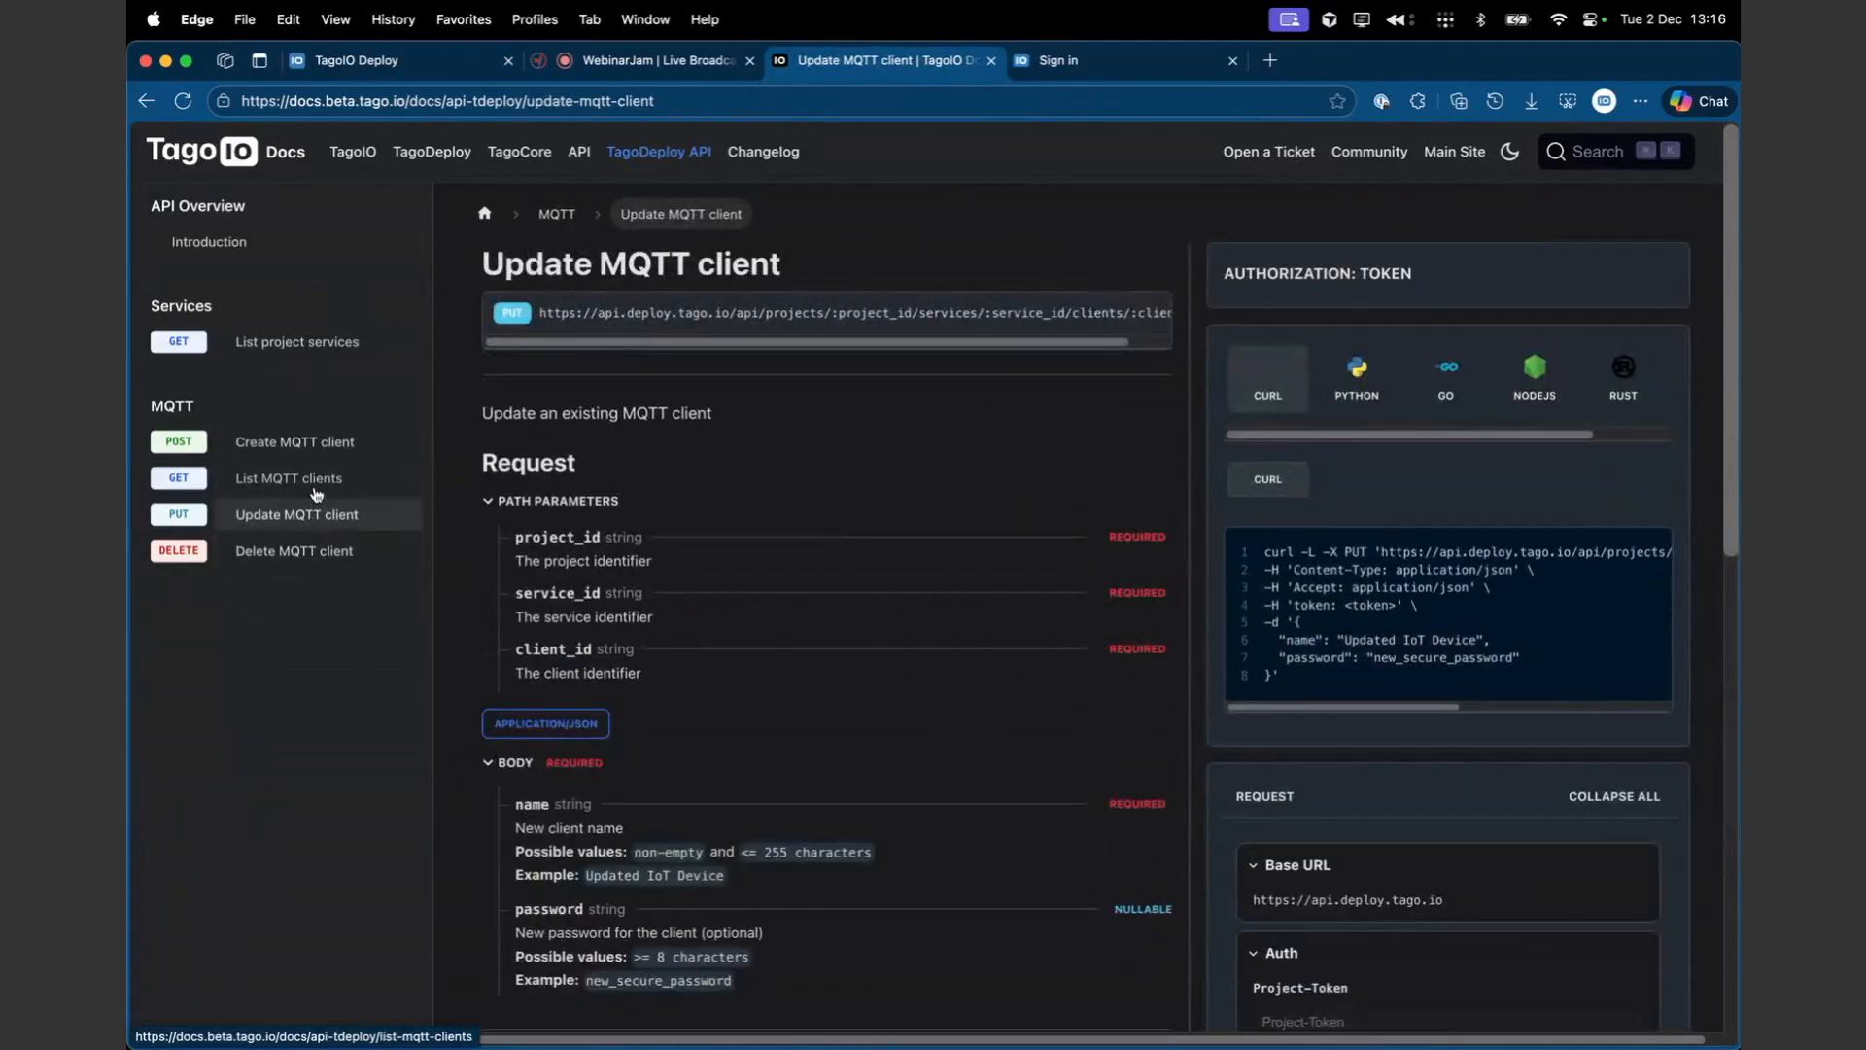
left_click(318, 478)
left_click(323, 456)
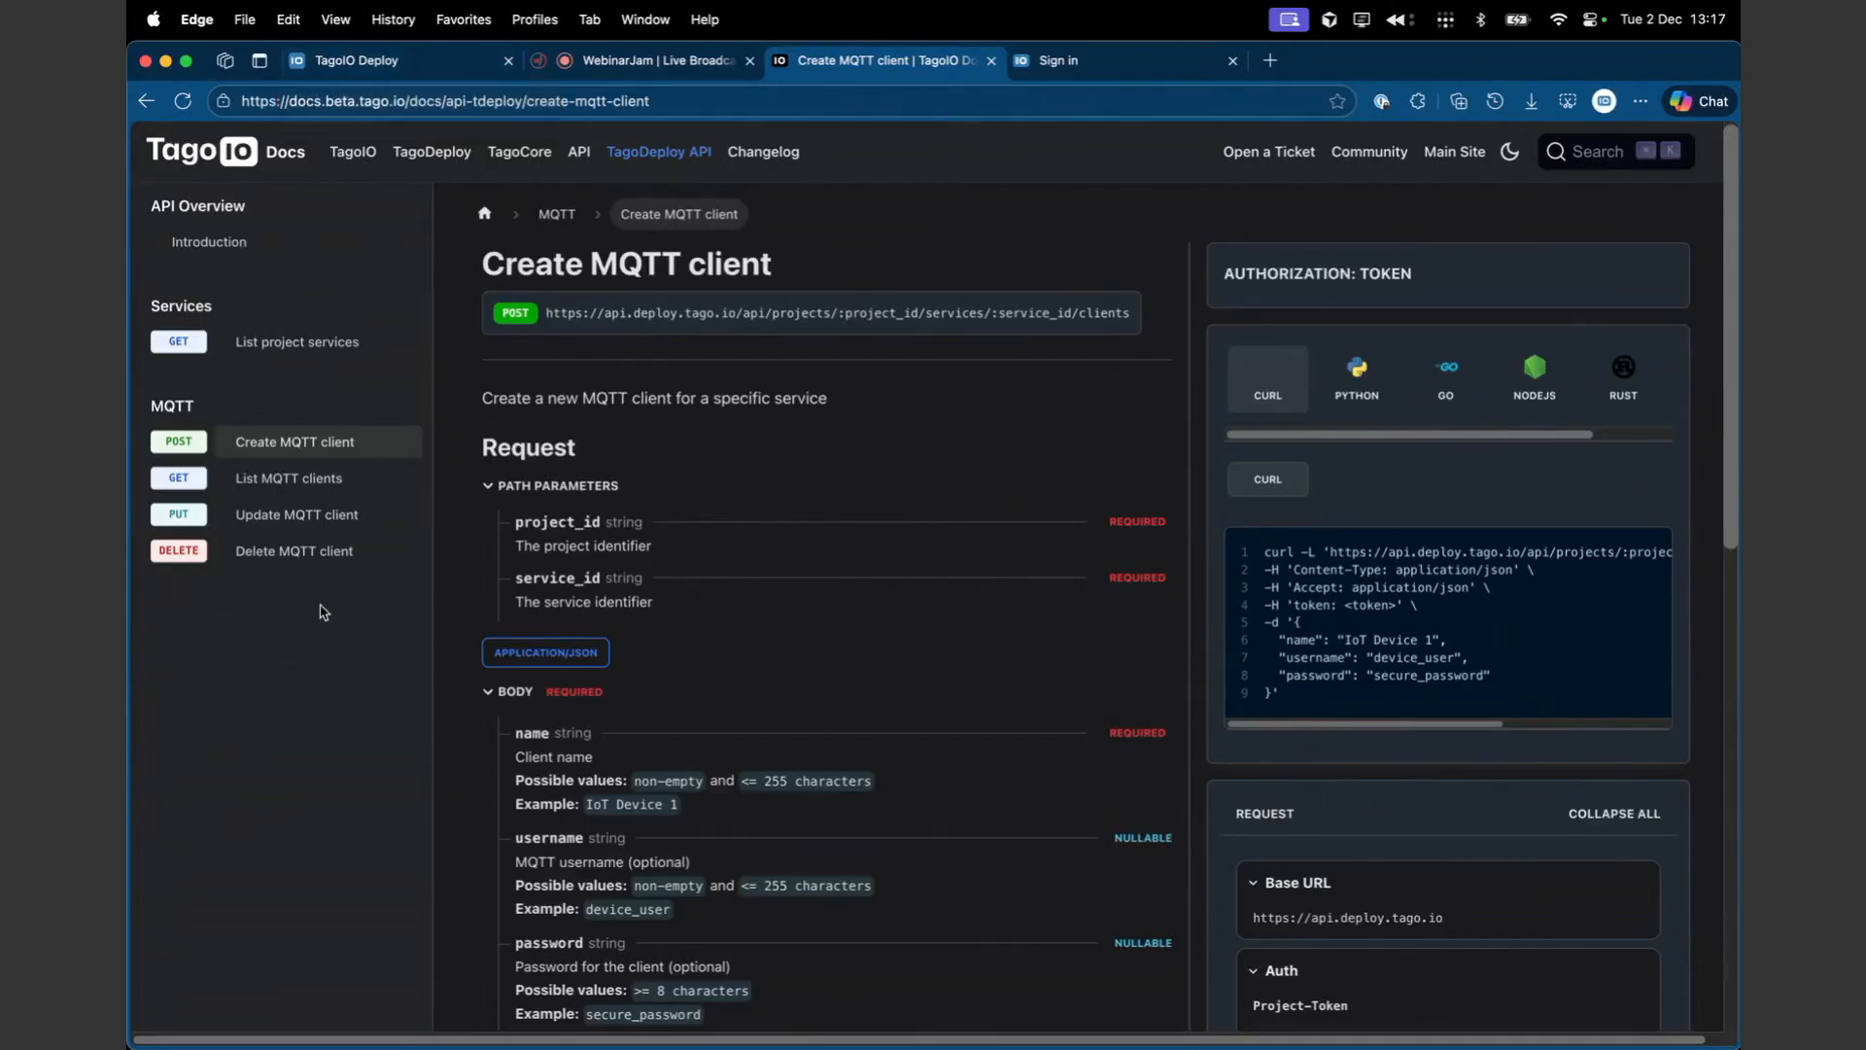
left_click(496, 60)
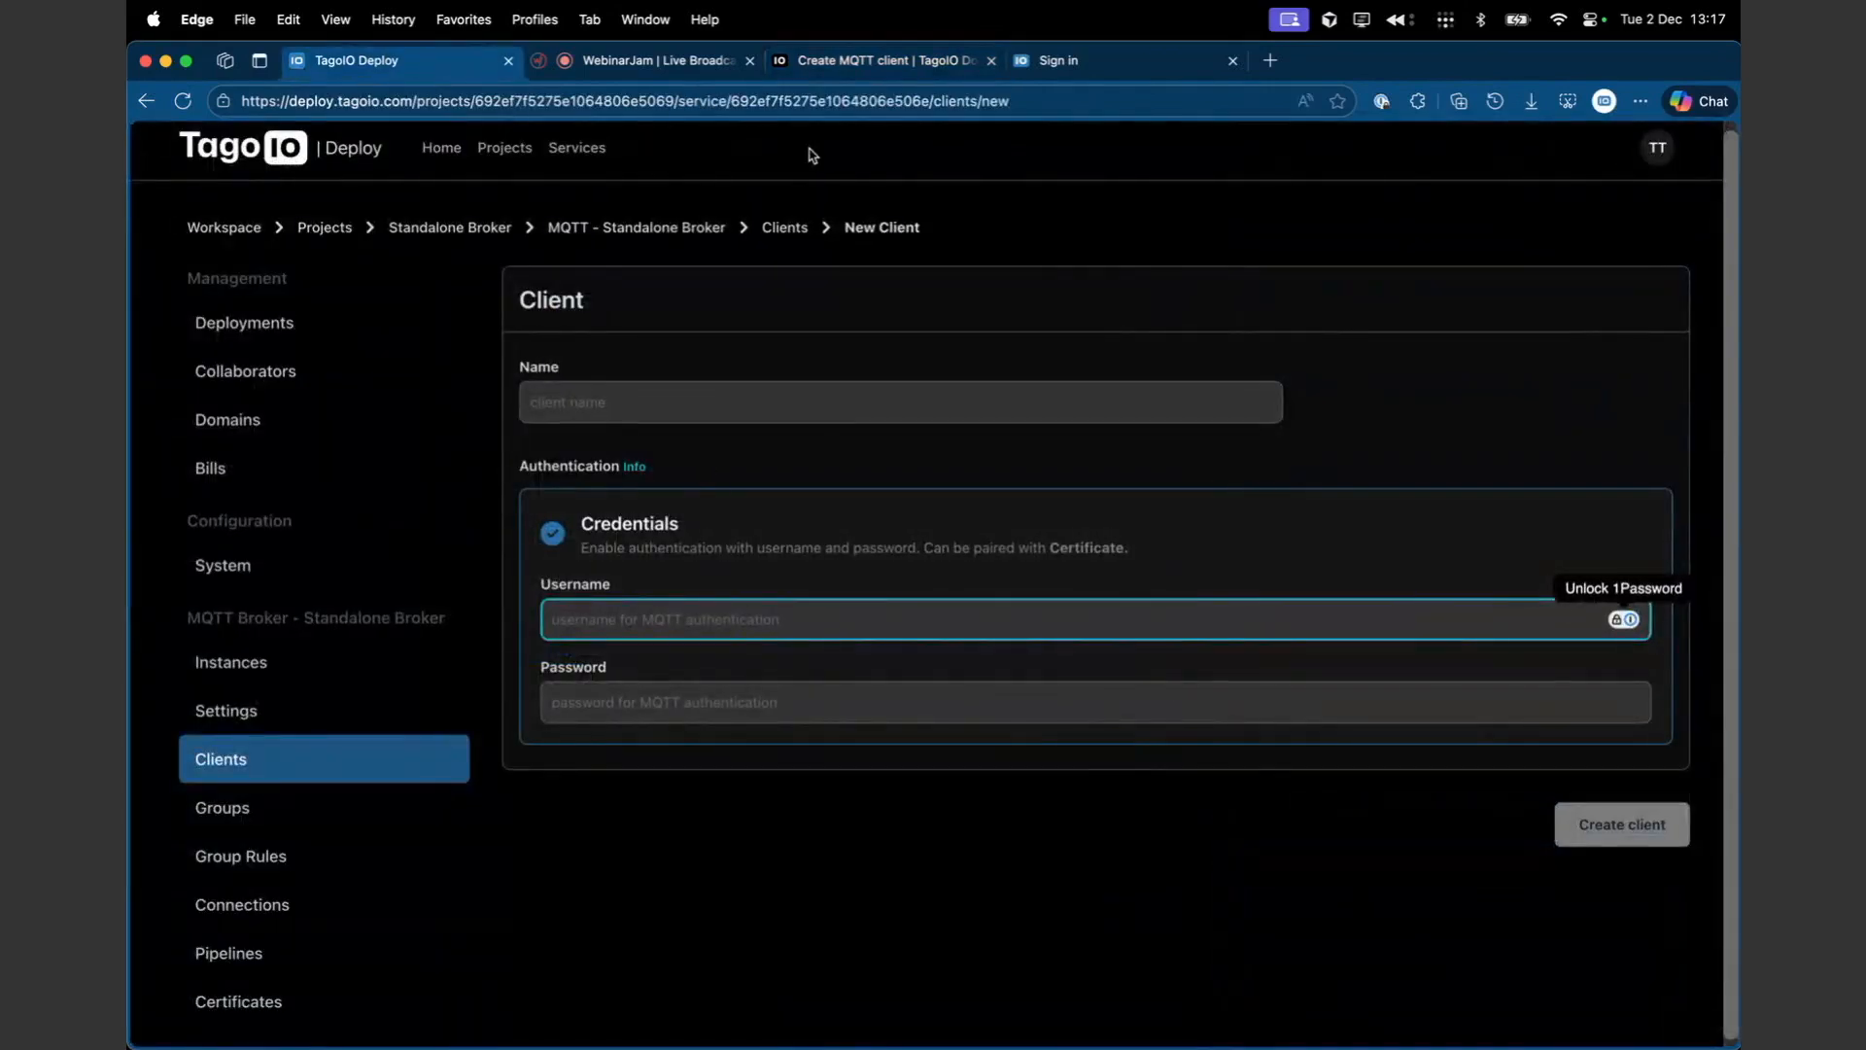
left_click(826, 62)
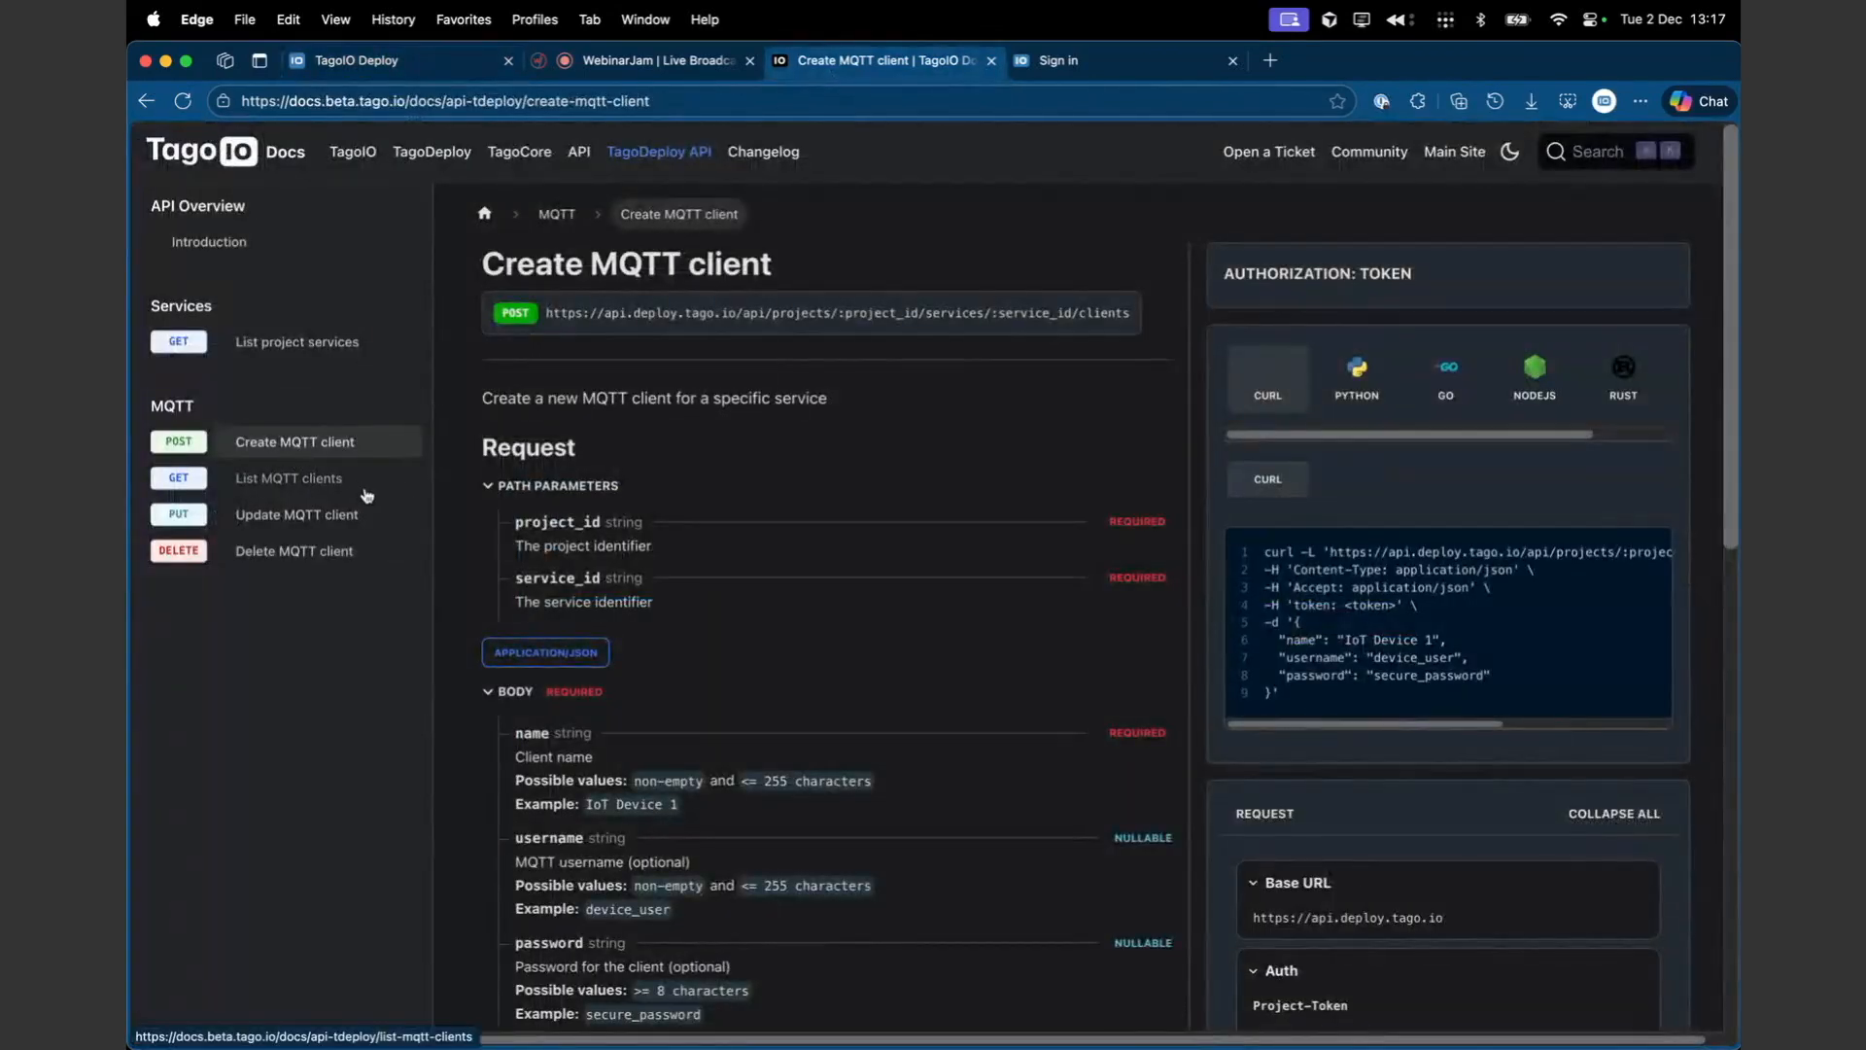
left_click(452, 64)
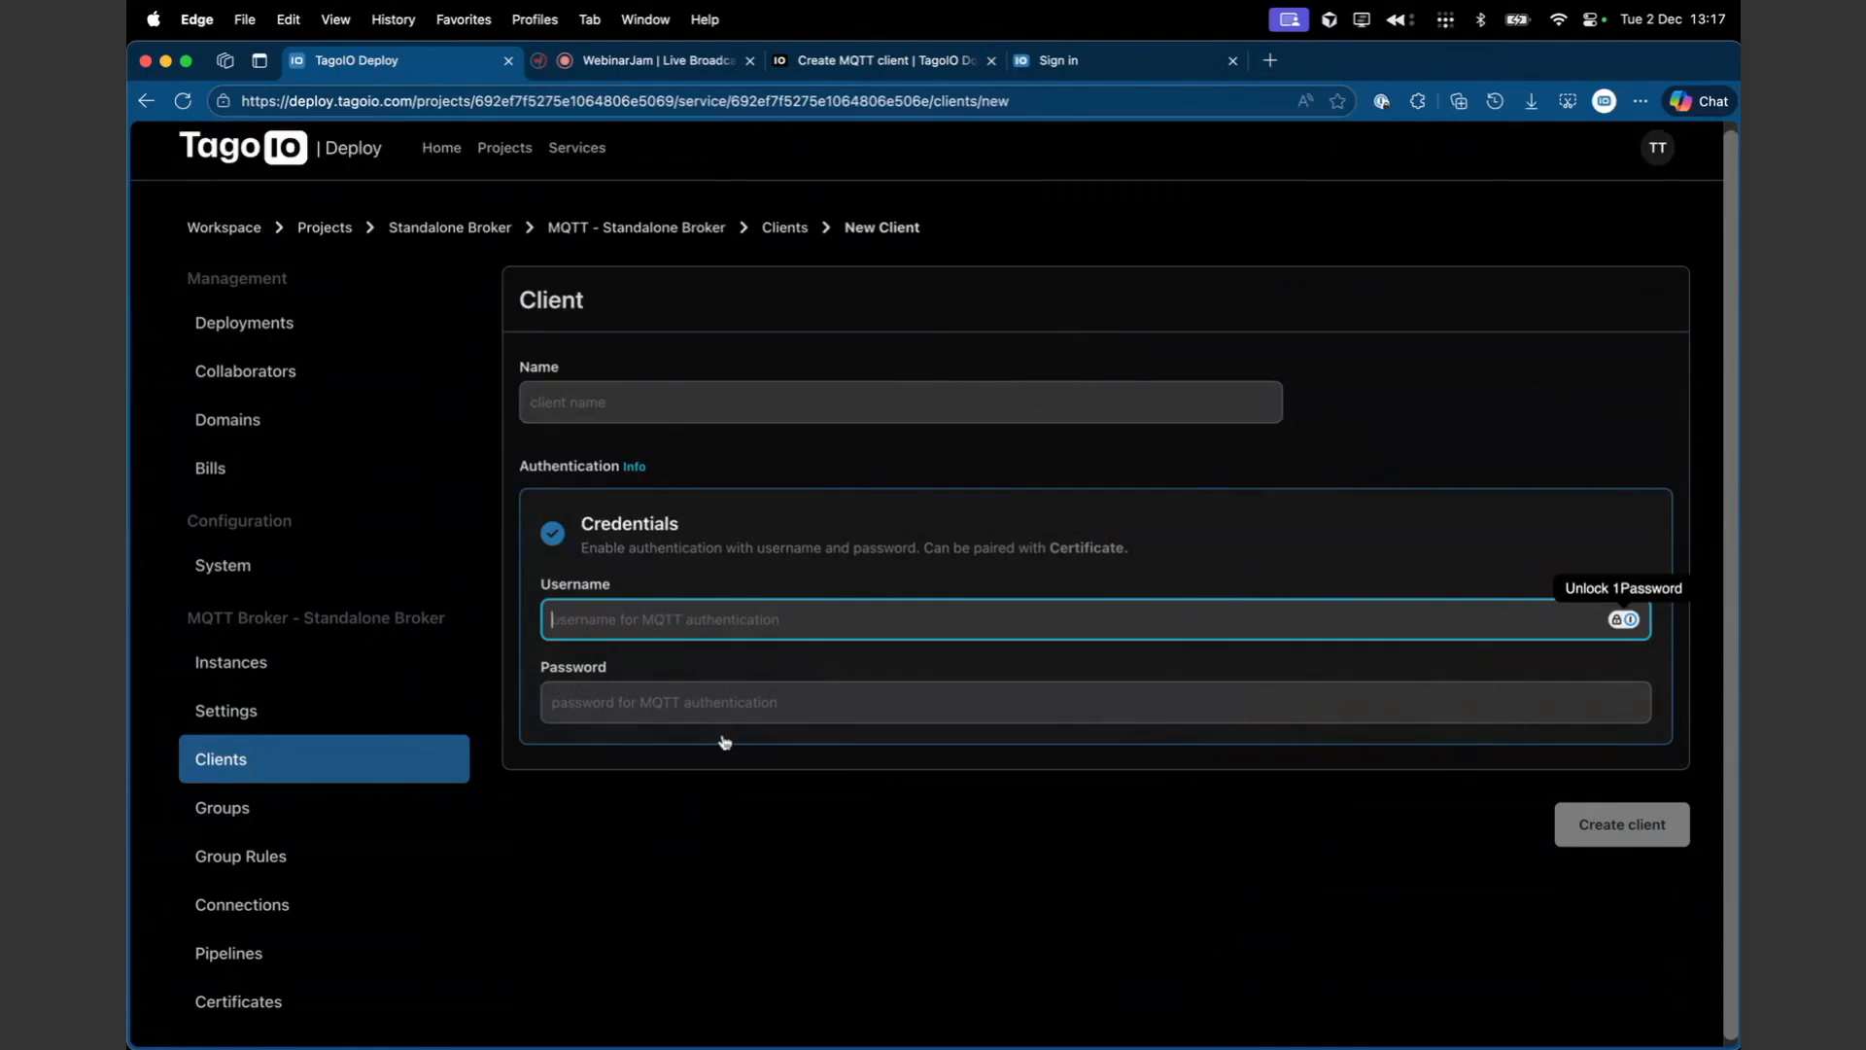
- Set the client's username to token and enter its password
type("tie")
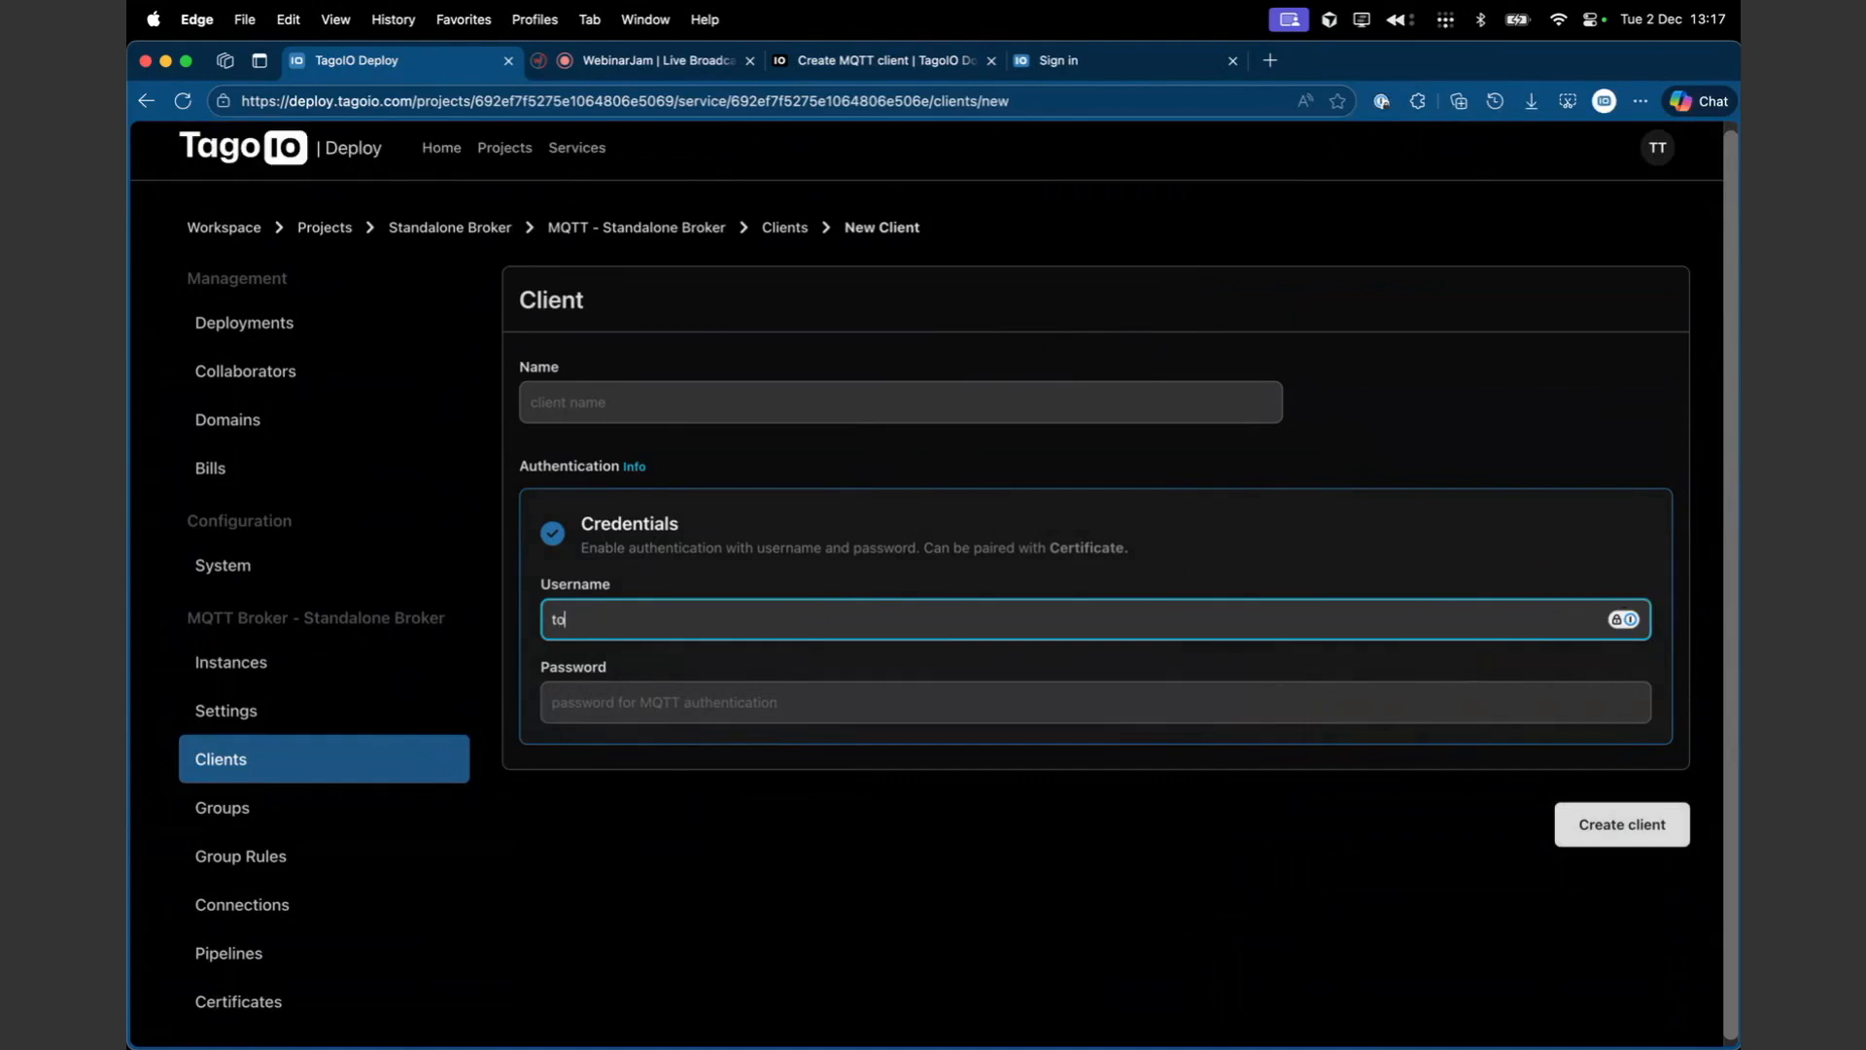
left_click(681, 693)
type("*********")
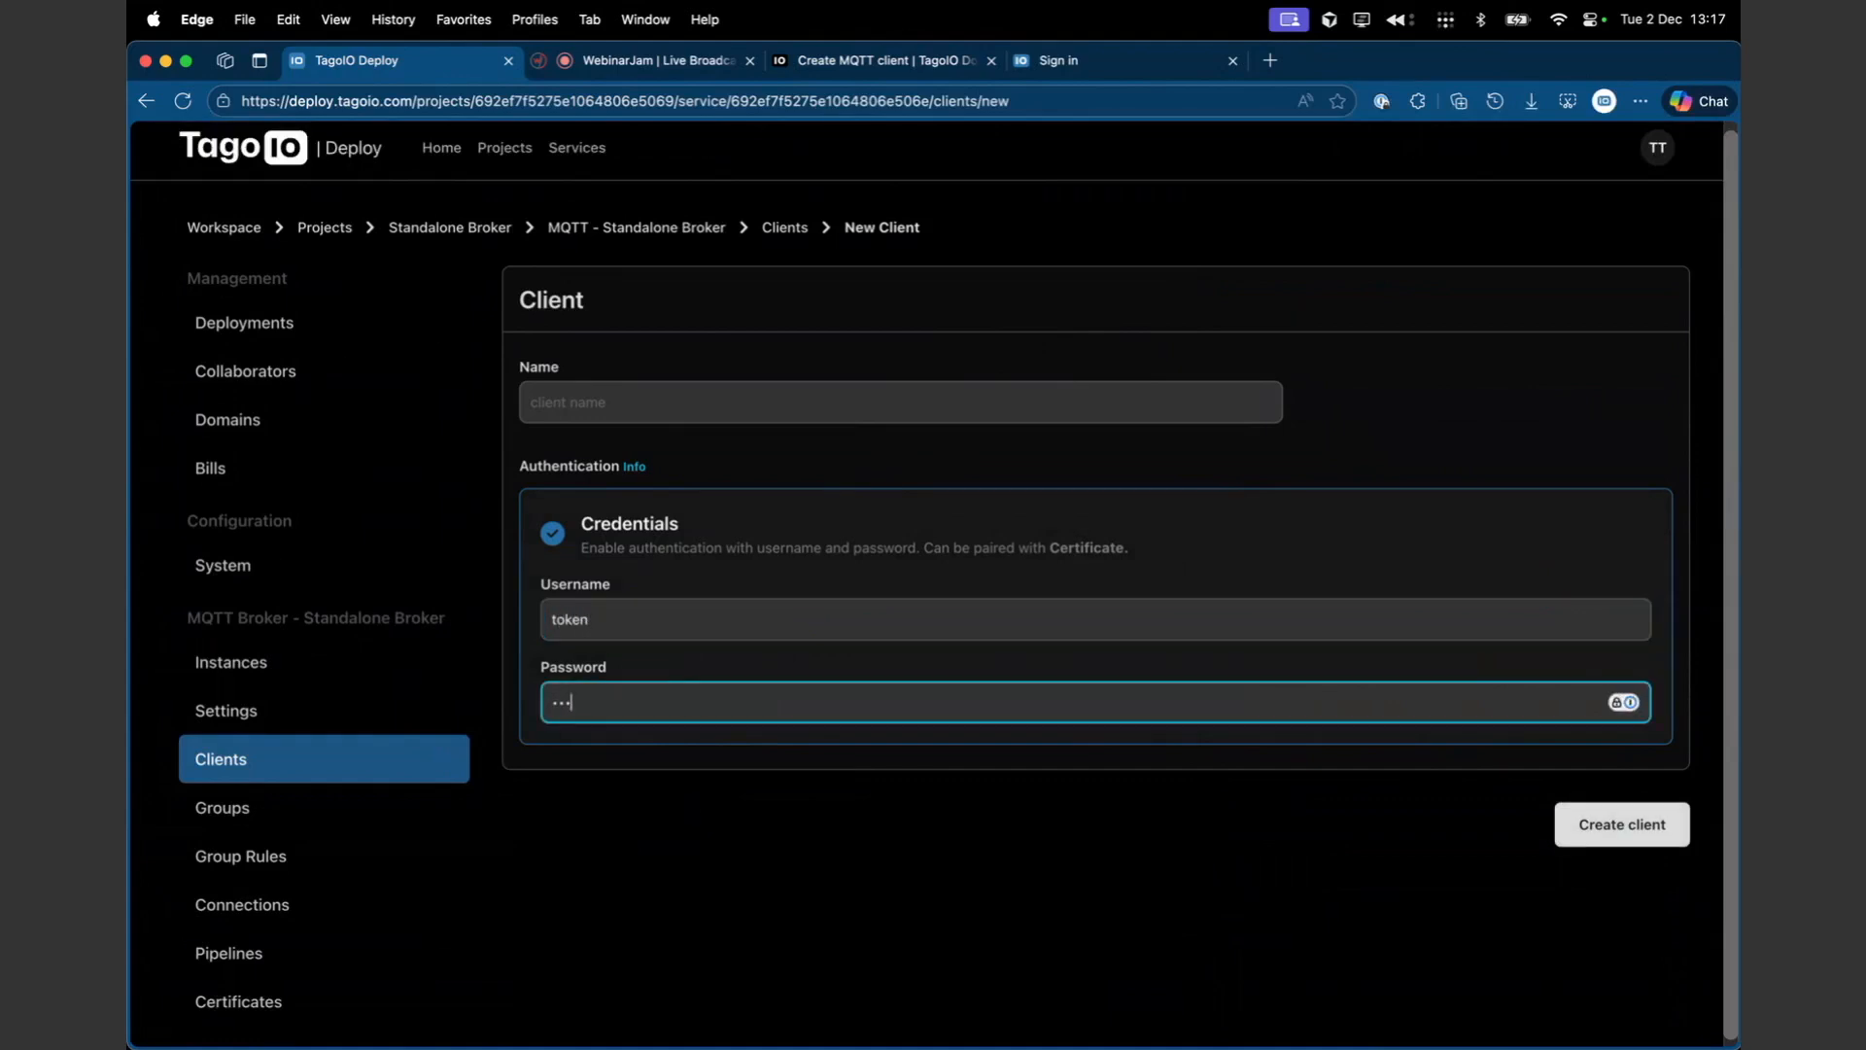
type("***")
left_click_drag(735, 702, 547, 702)
left_click(806, 440)
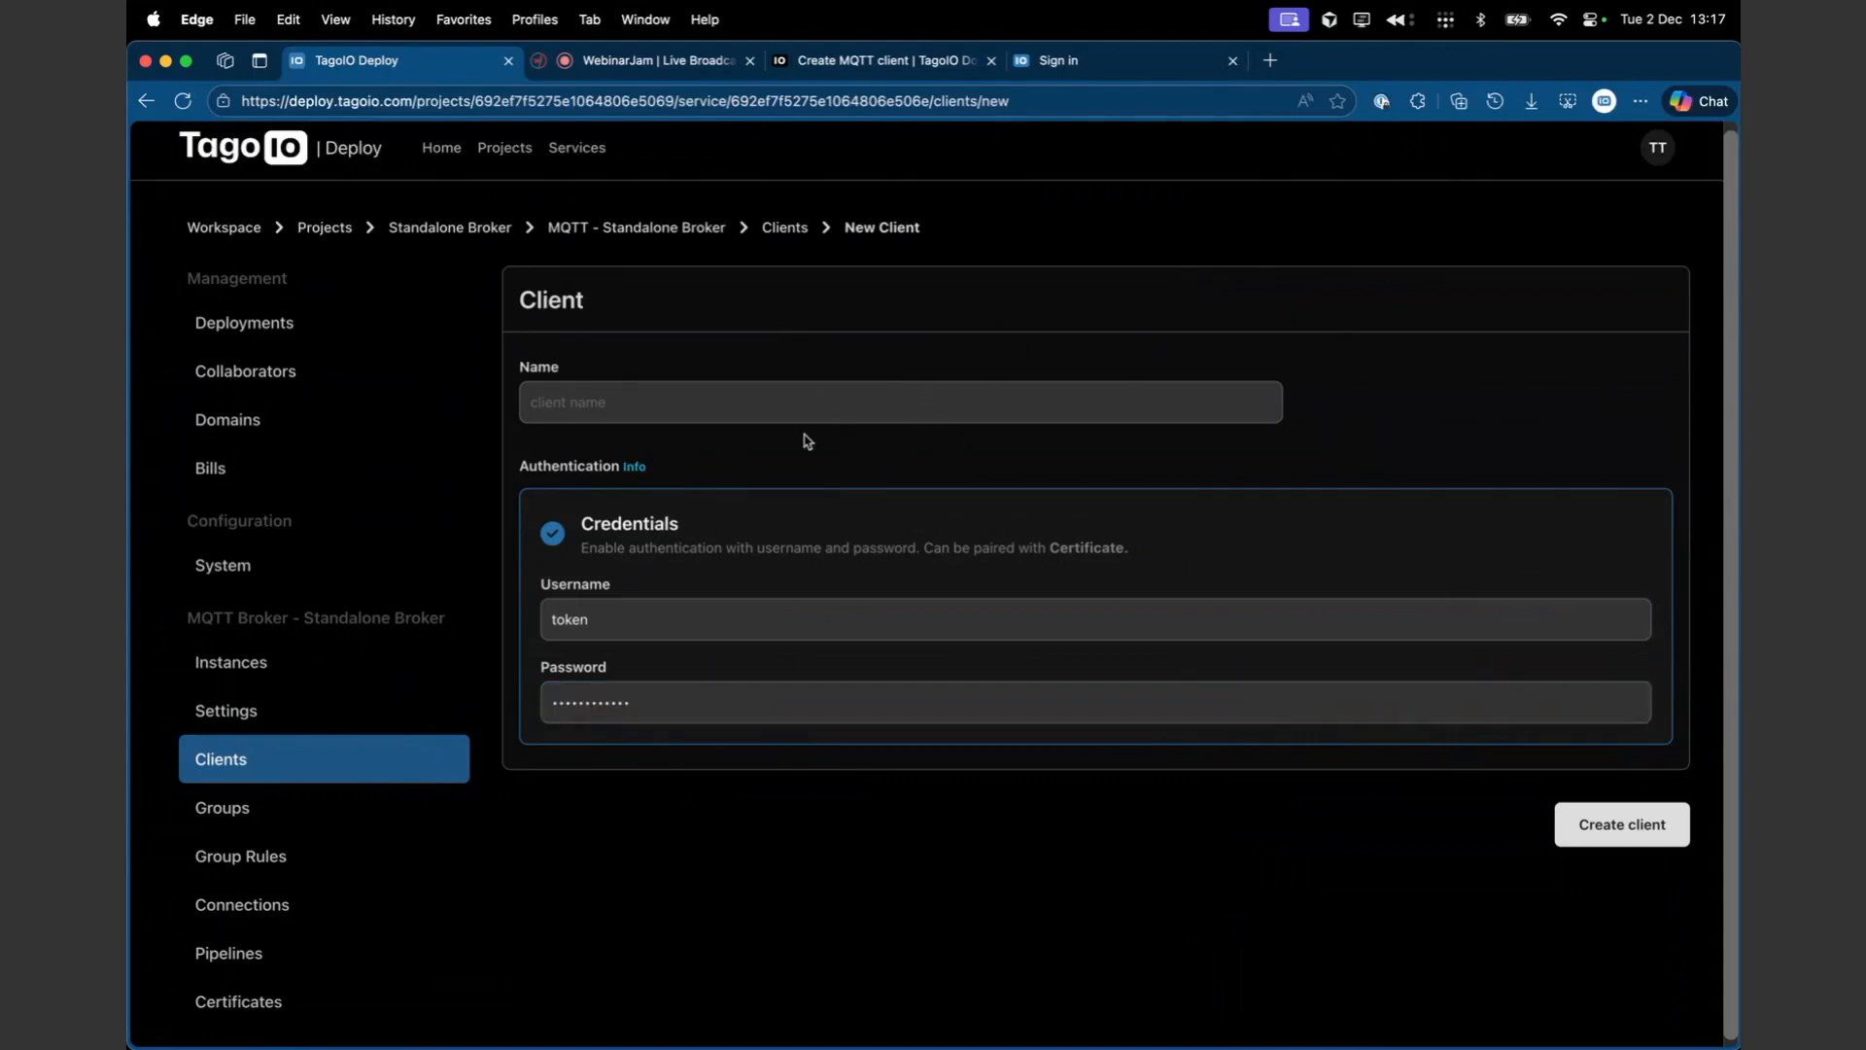
- Open the broker's Groups, start a new group and add an ACL permission set to Allow
left_click(304, 817)
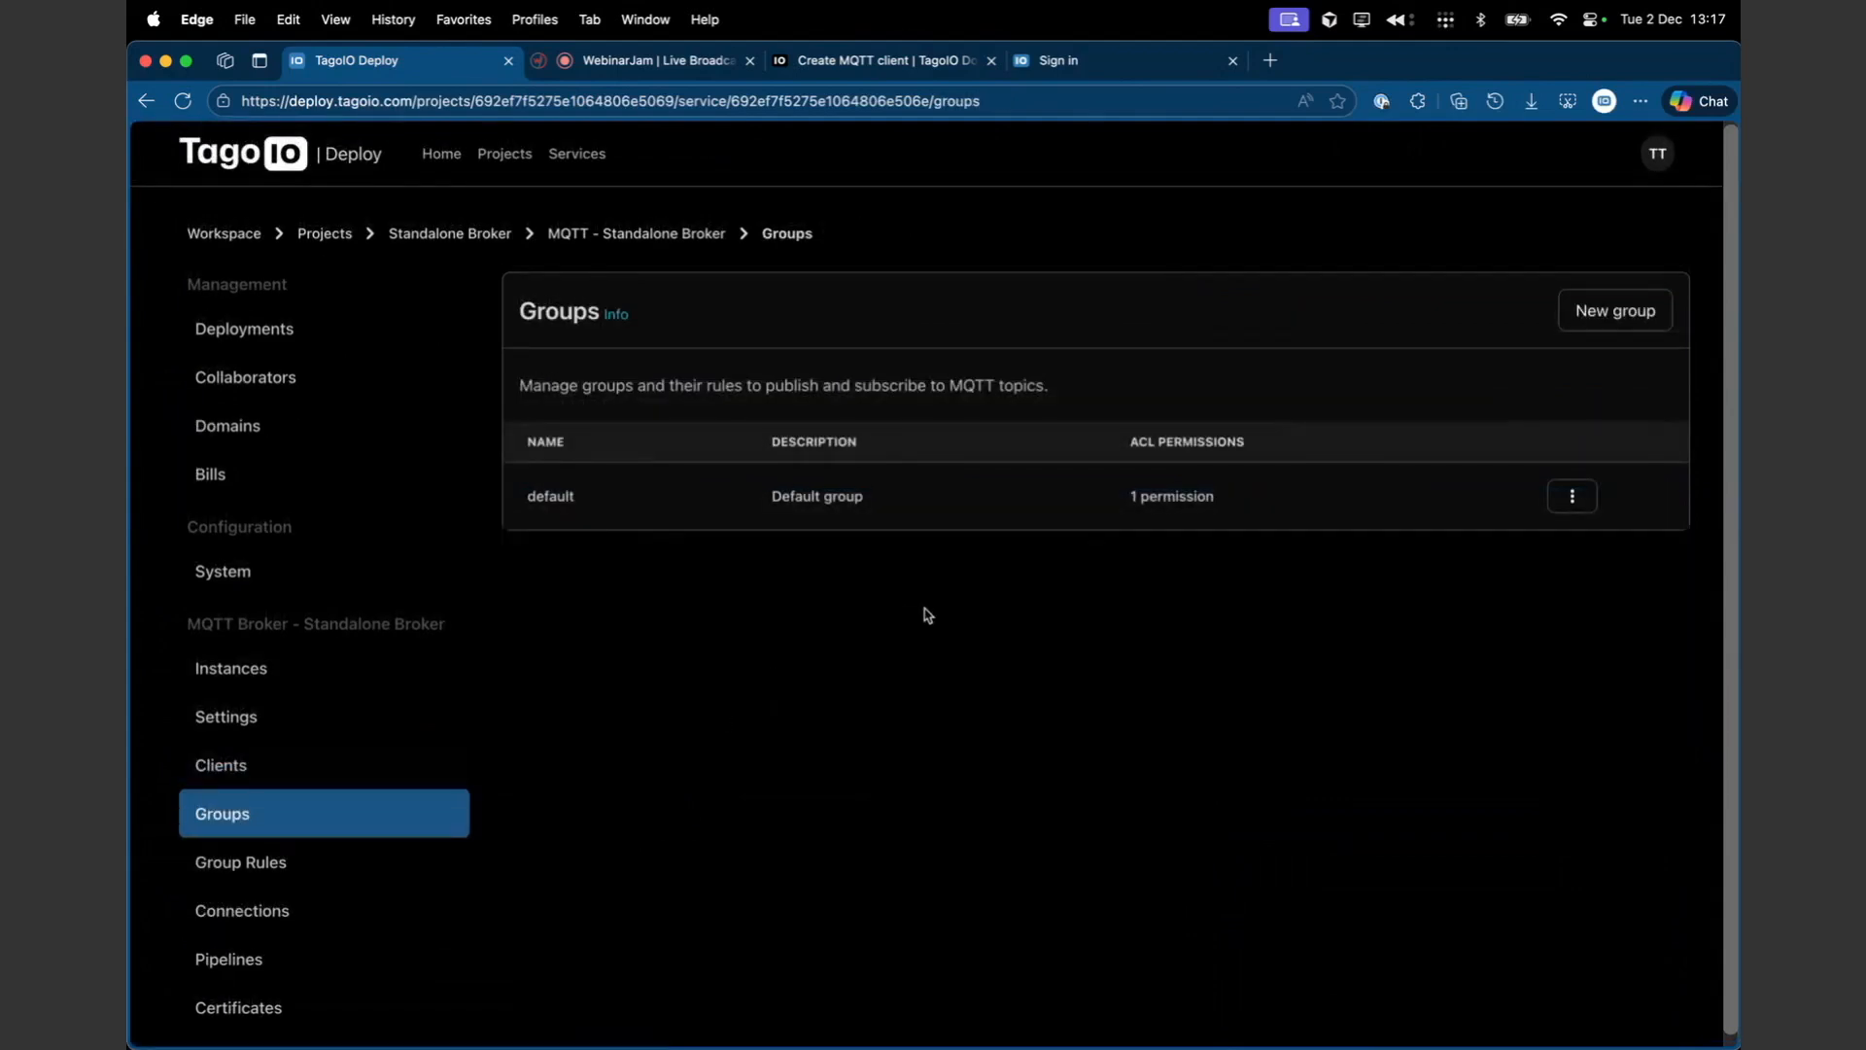
left_click(1616, 310)
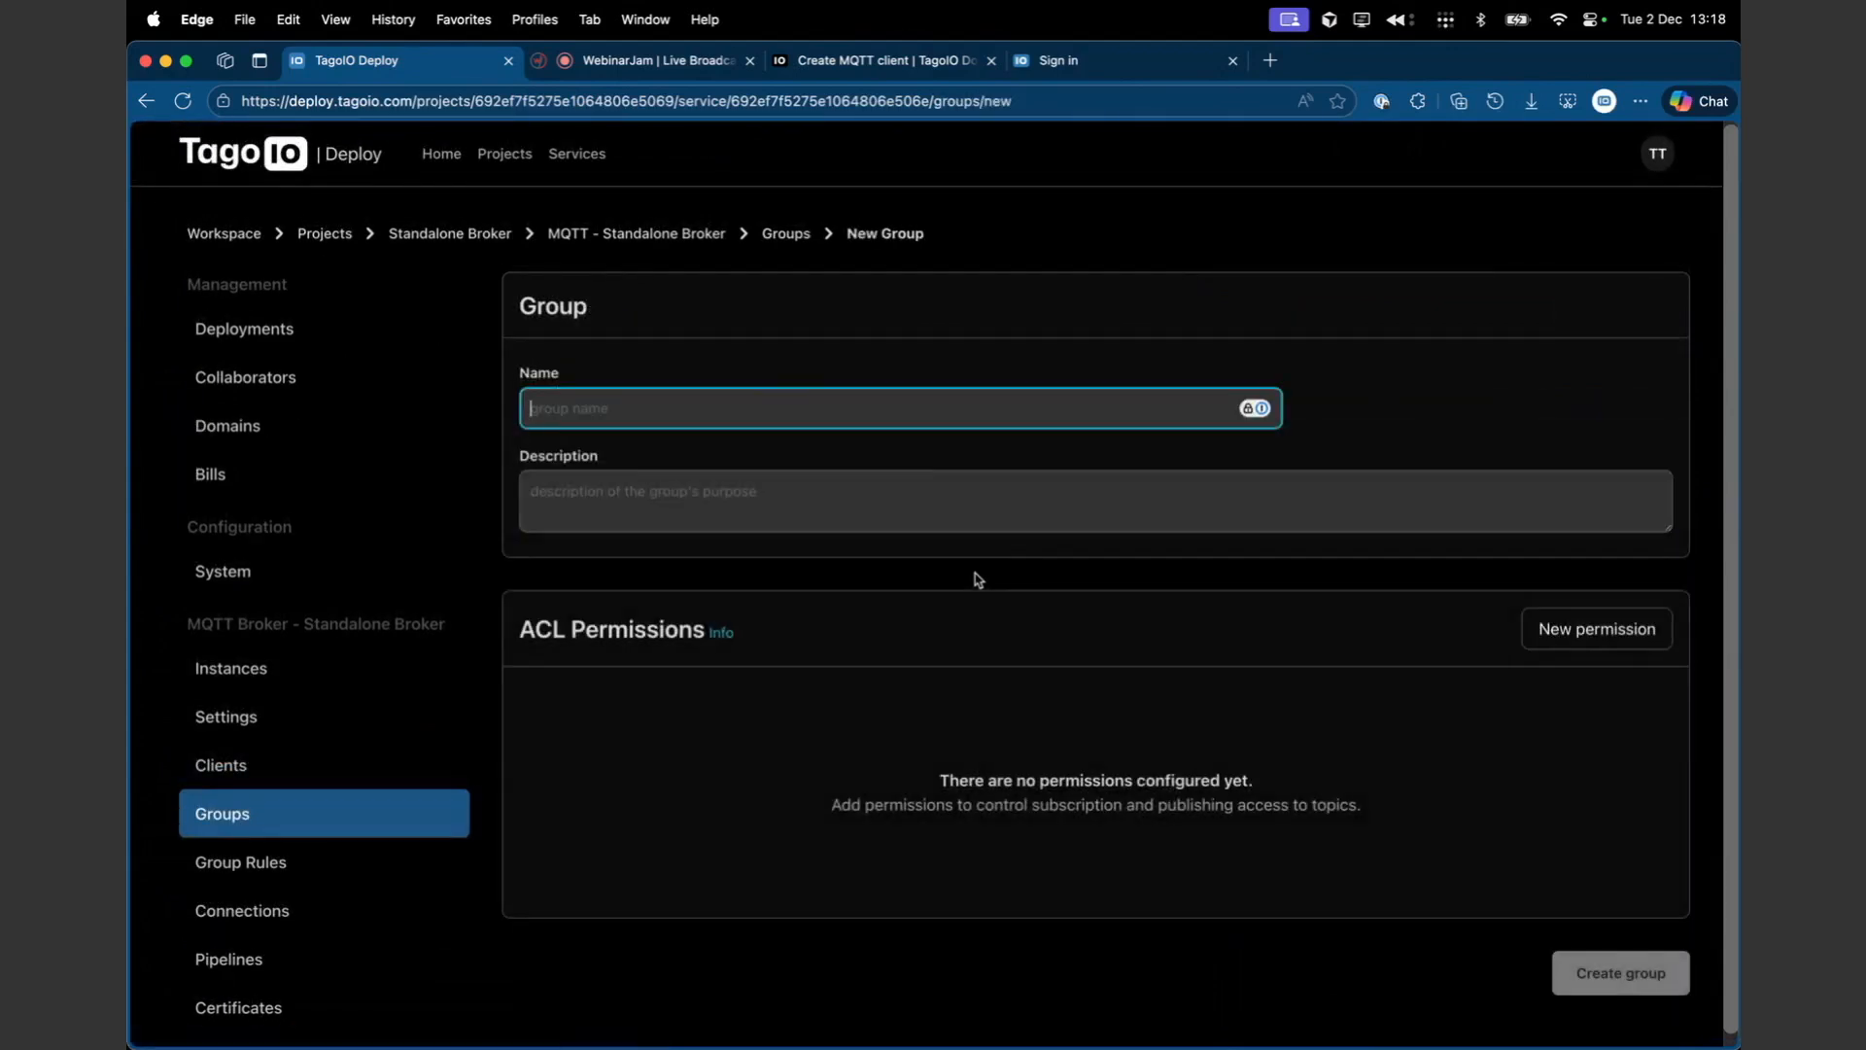
left_click(1594, 627)
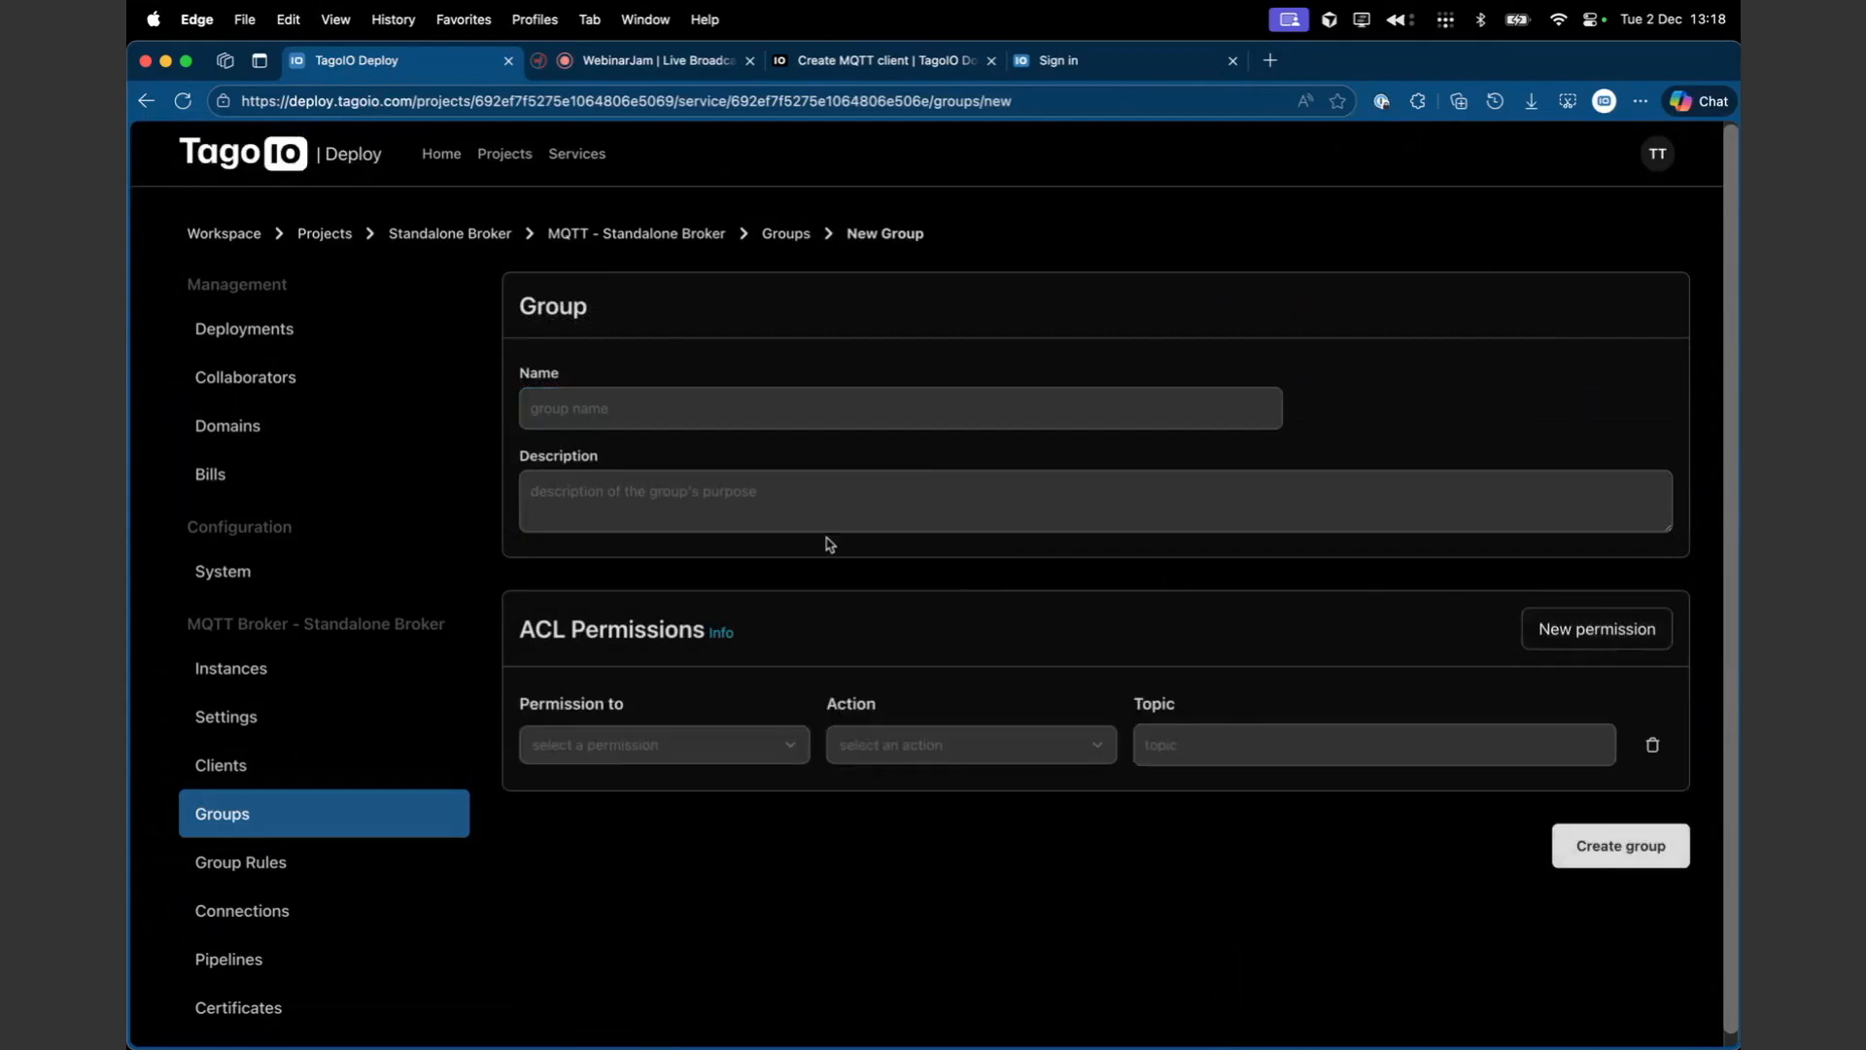
left_click(750, 747)
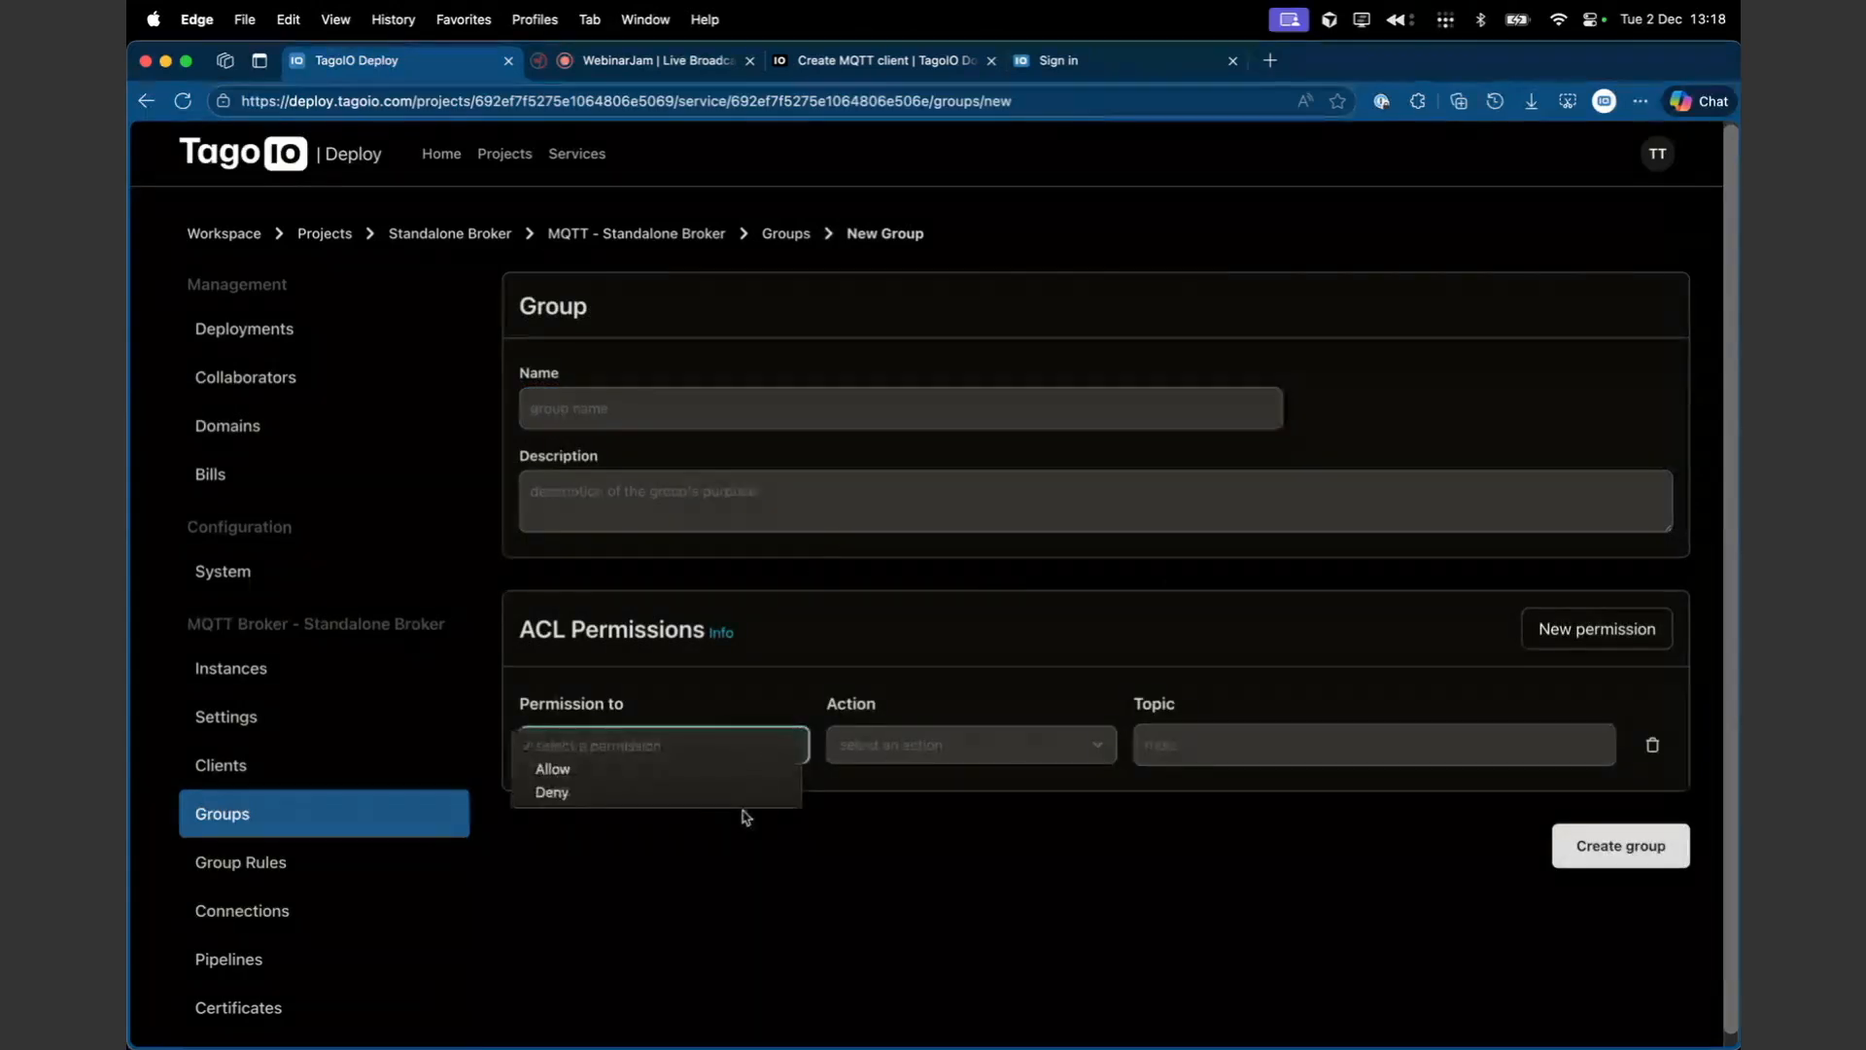
left_click(743, 768)
- Set the permission's action to Subscribe
left_click(979, 759)
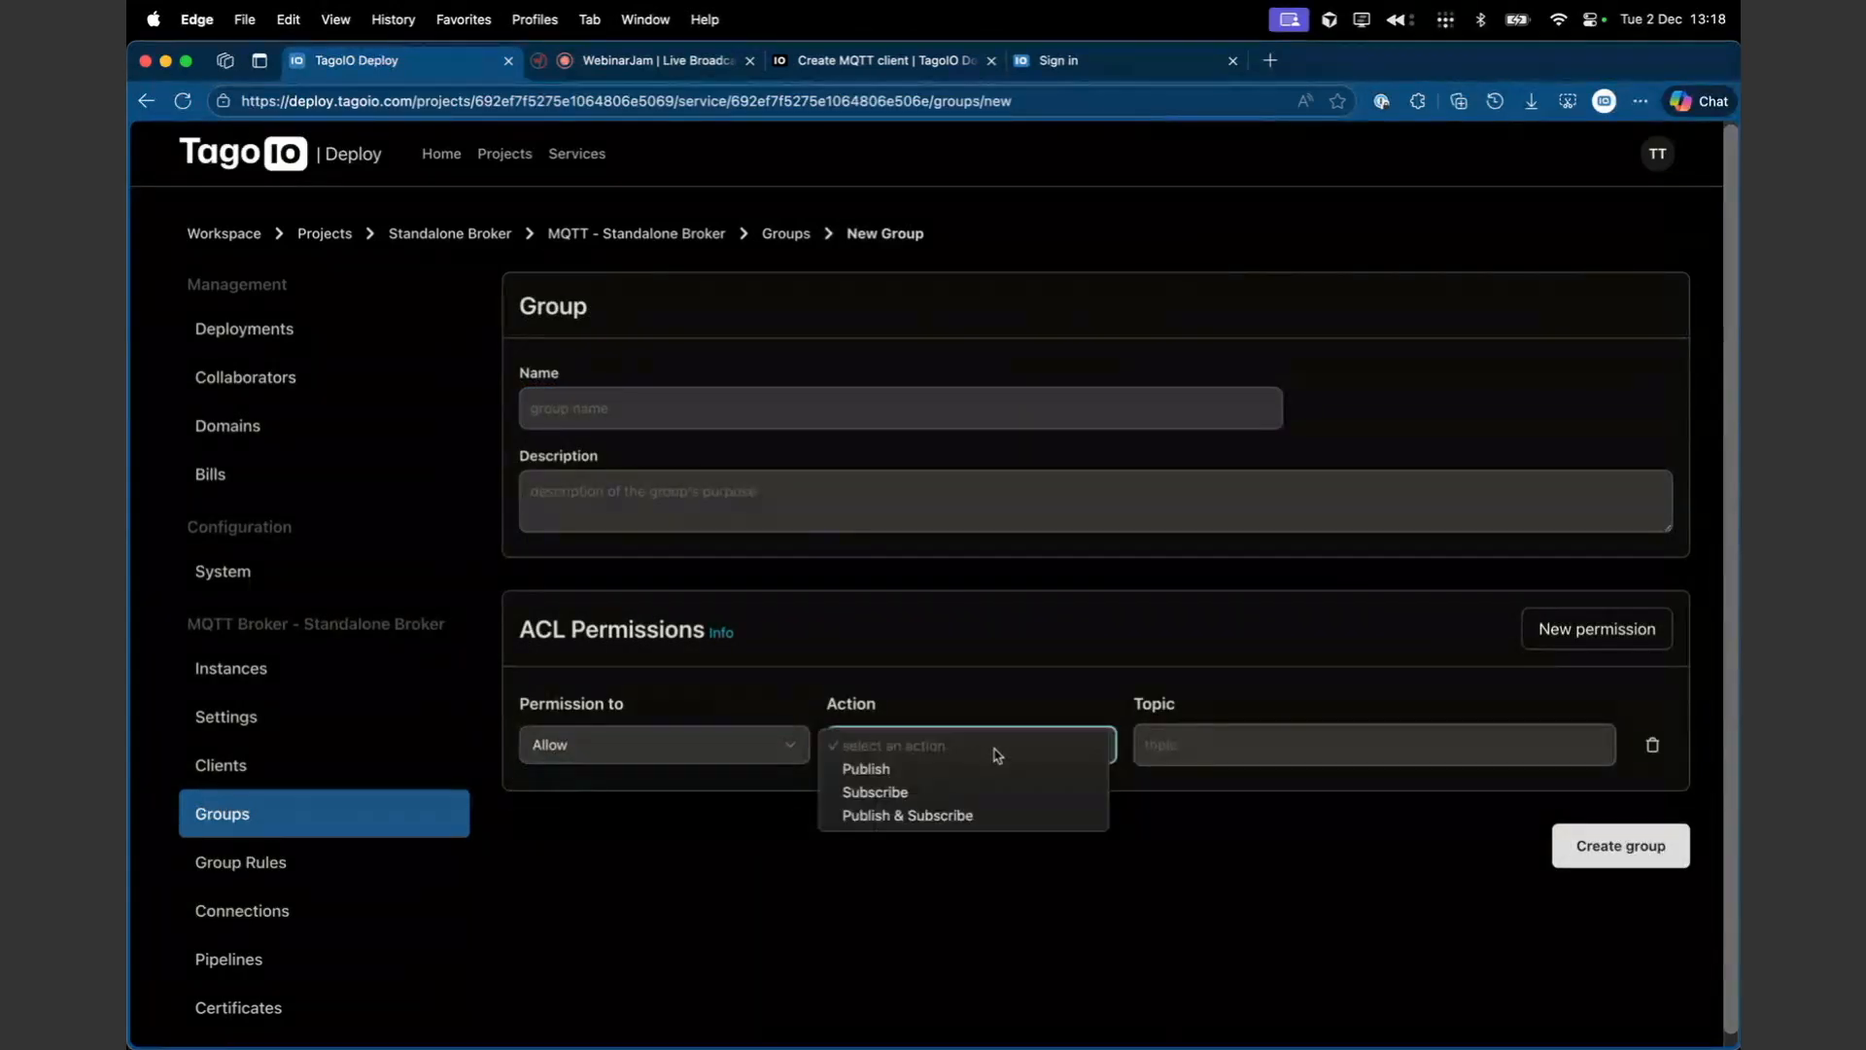
left_click(898, 773)
left_click(1182, 729)
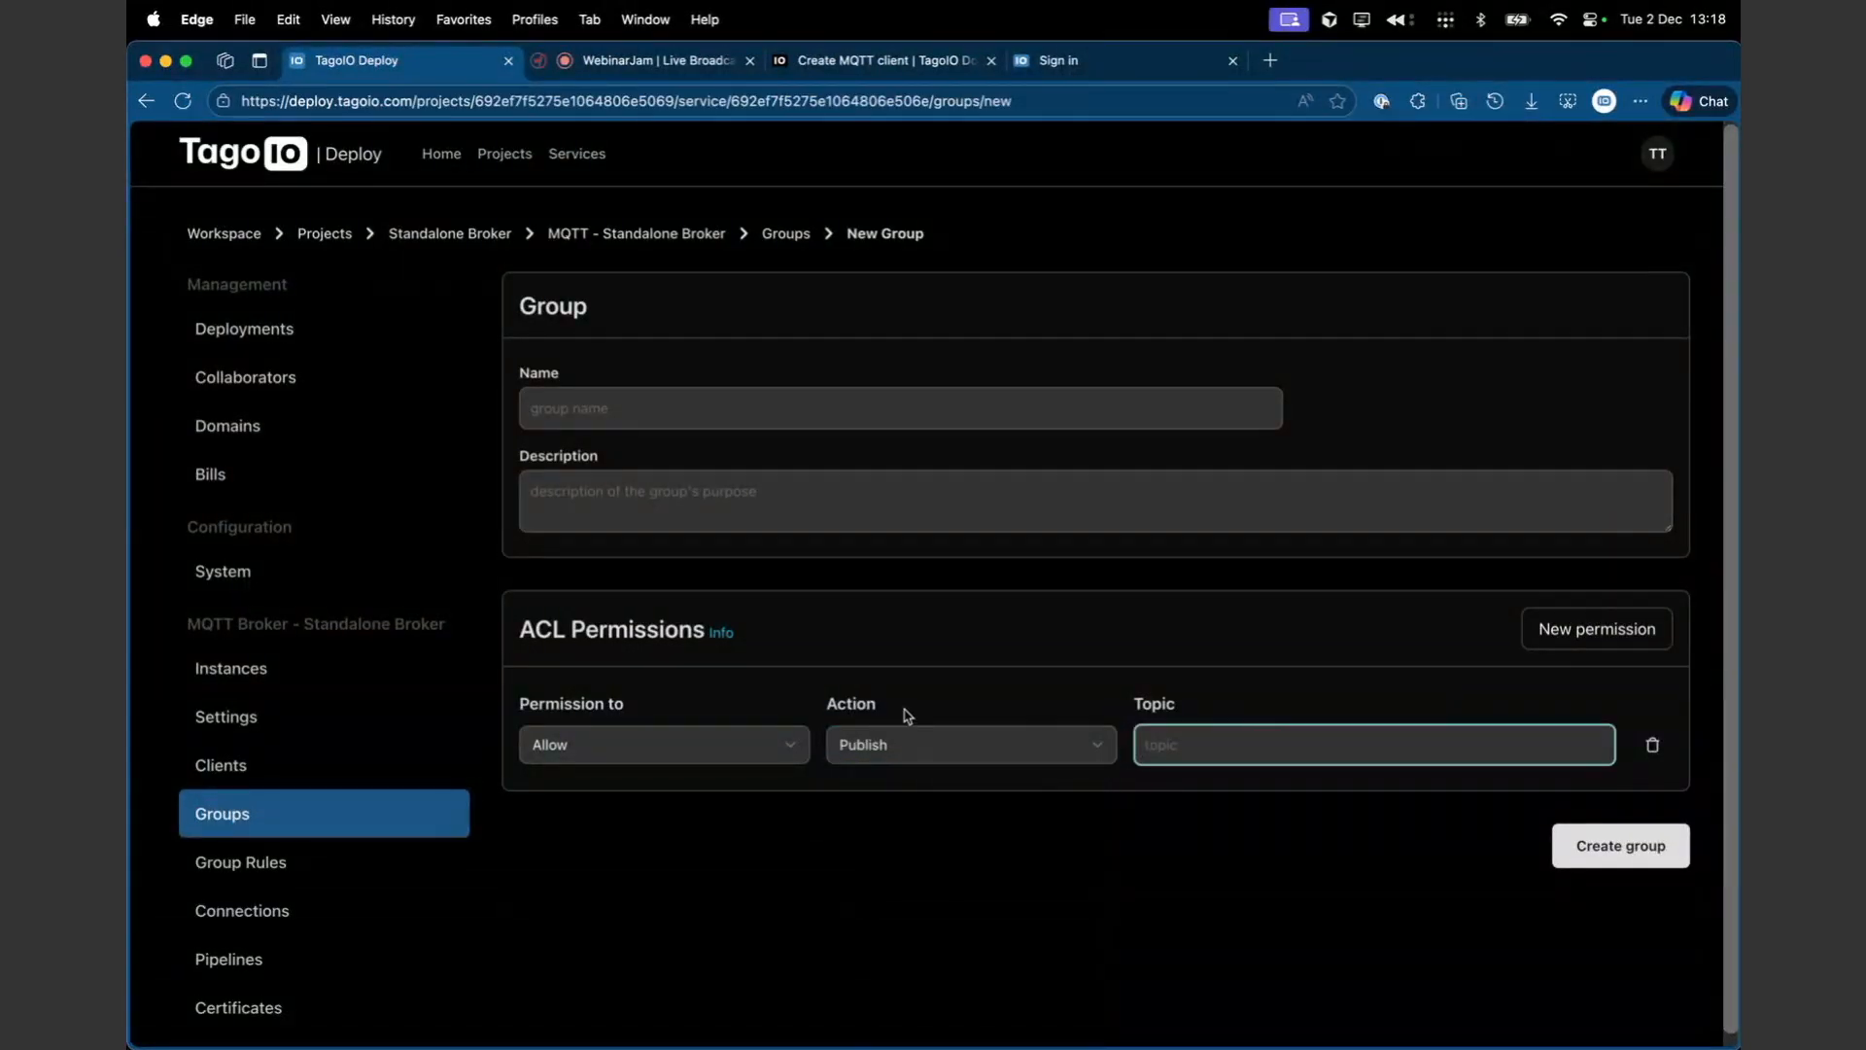
left_click(826, 409)
left_click(840, 506)
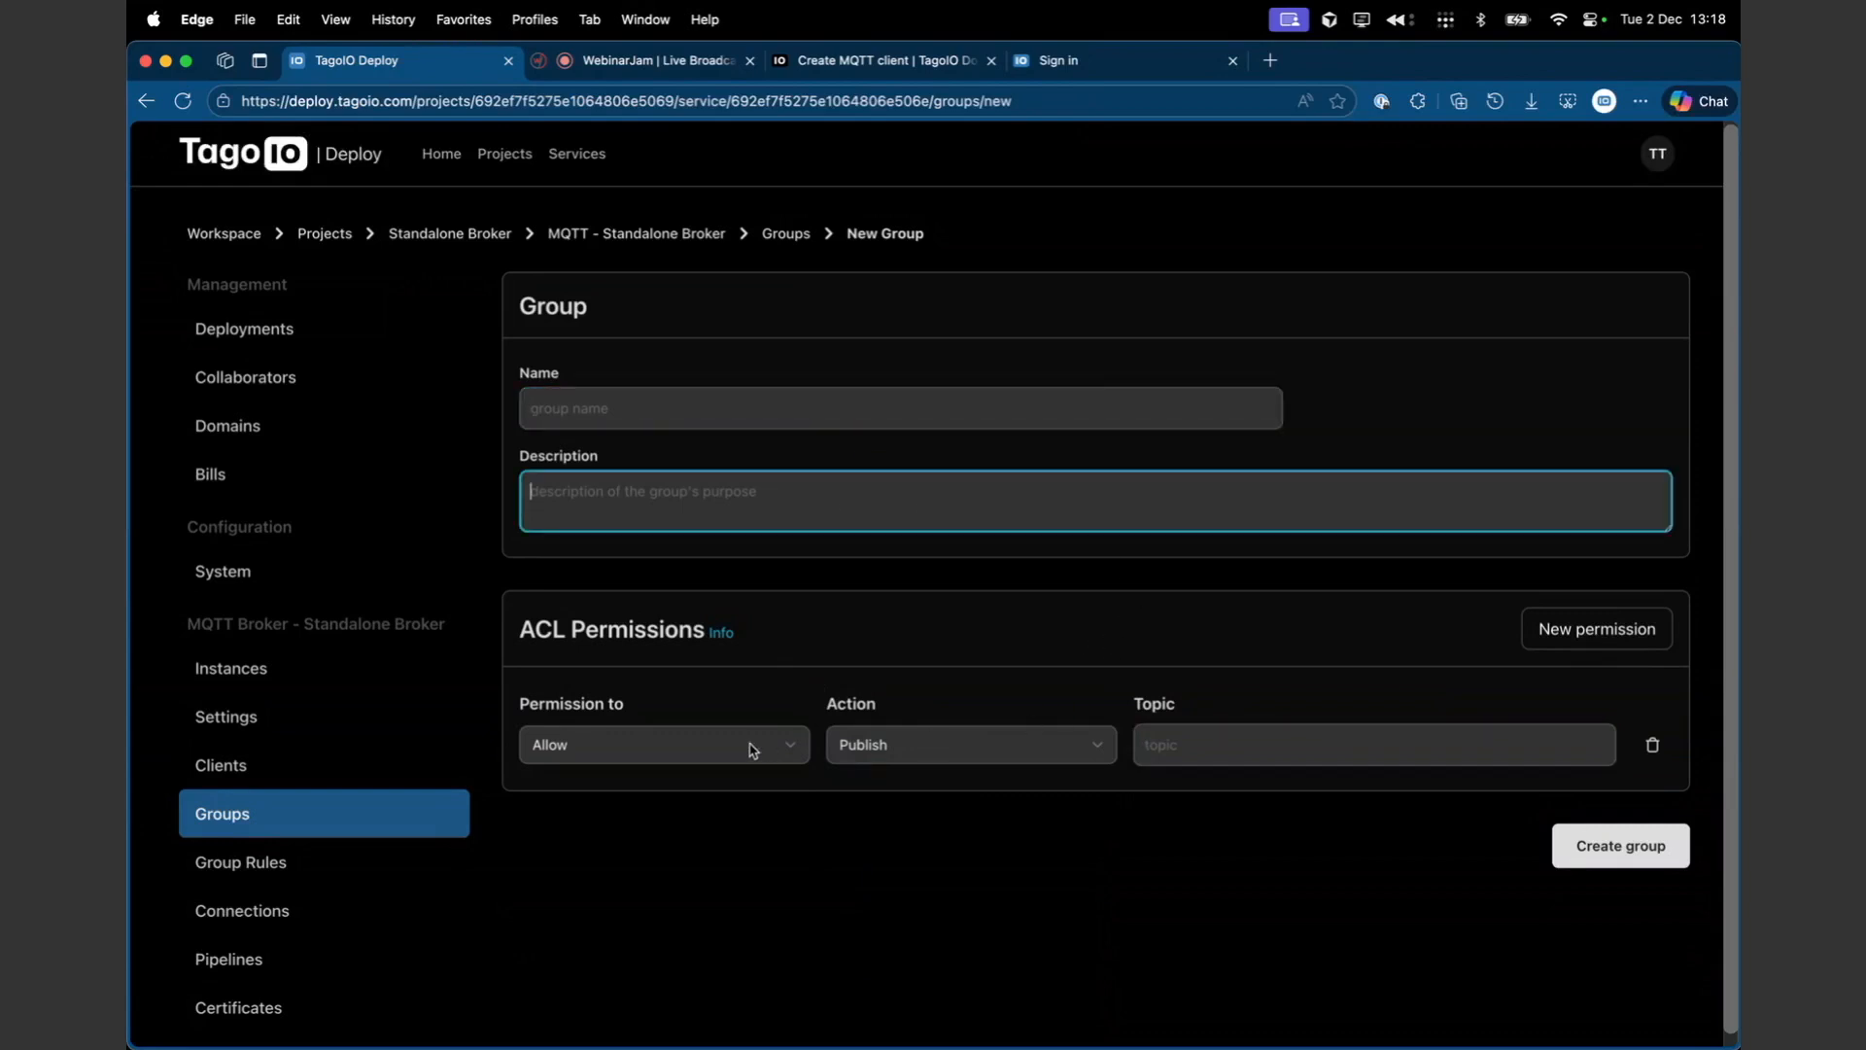
left_click(1207, 738)
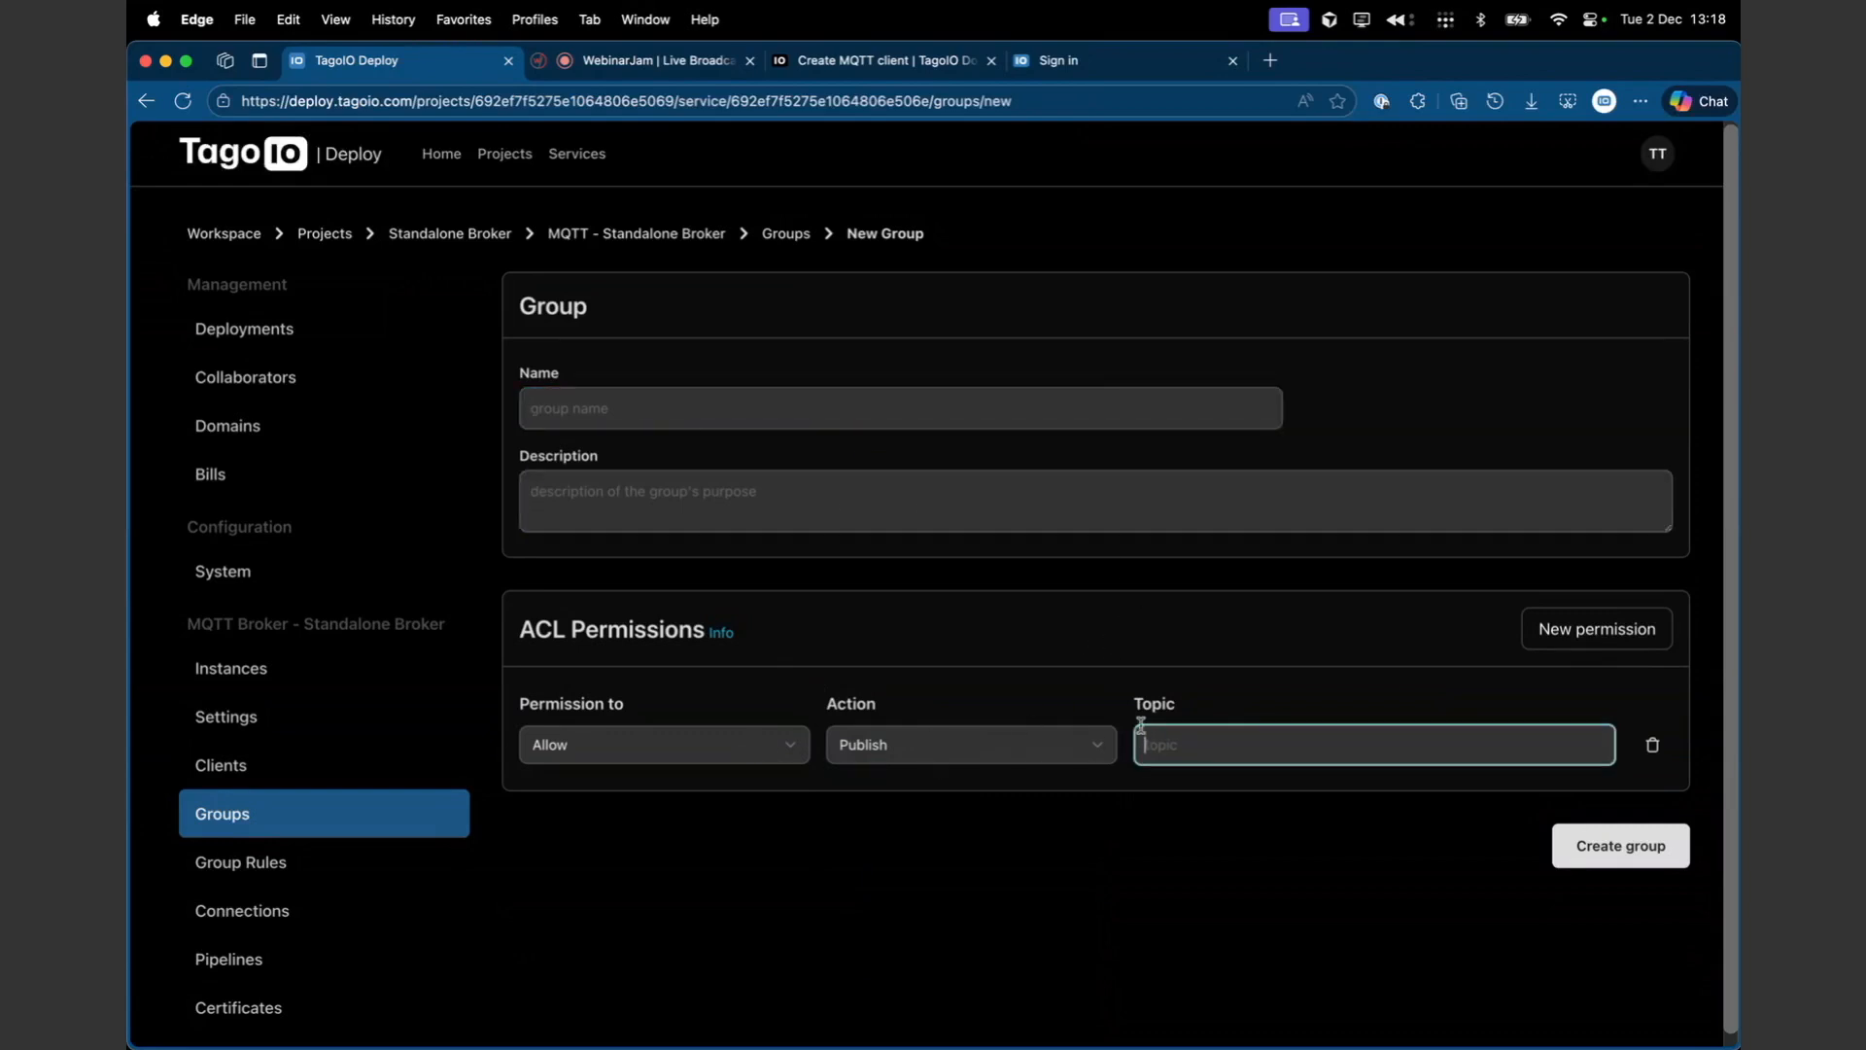
left_click(1018, 759)
left_click(1001, 775)
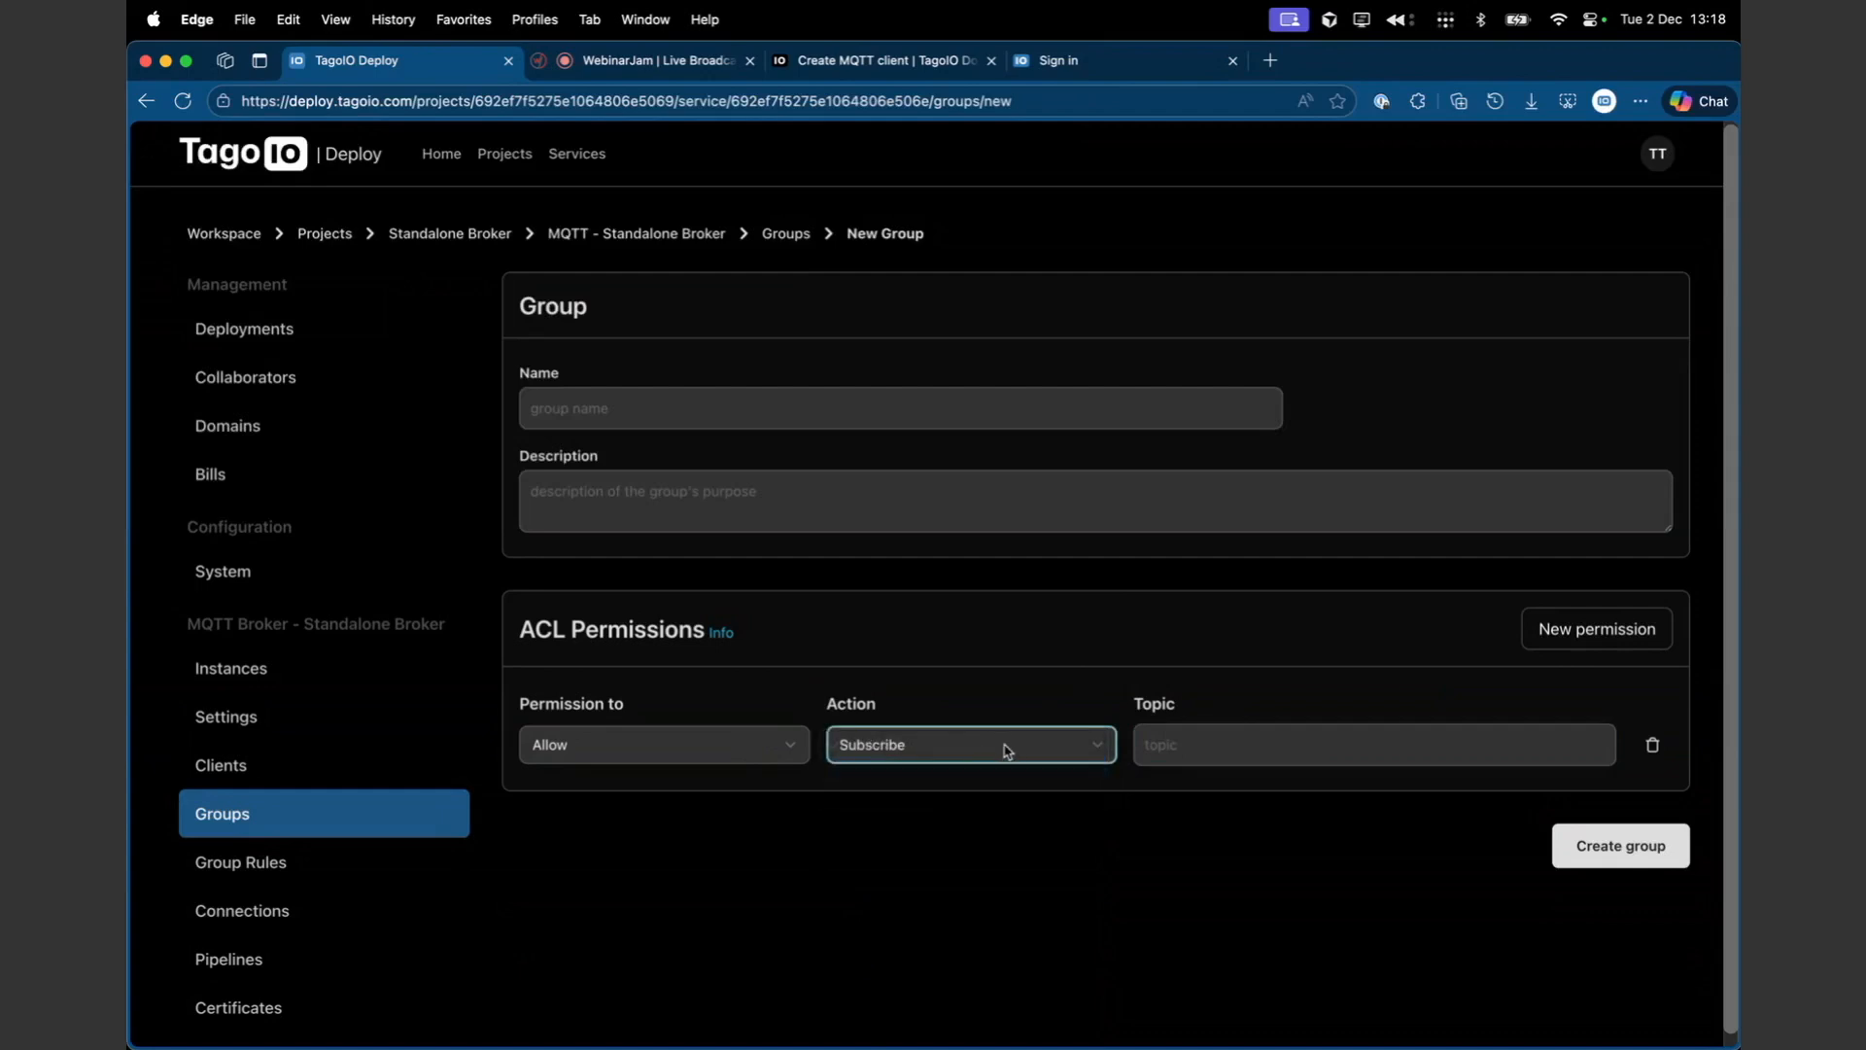
left_click(1025, 754)
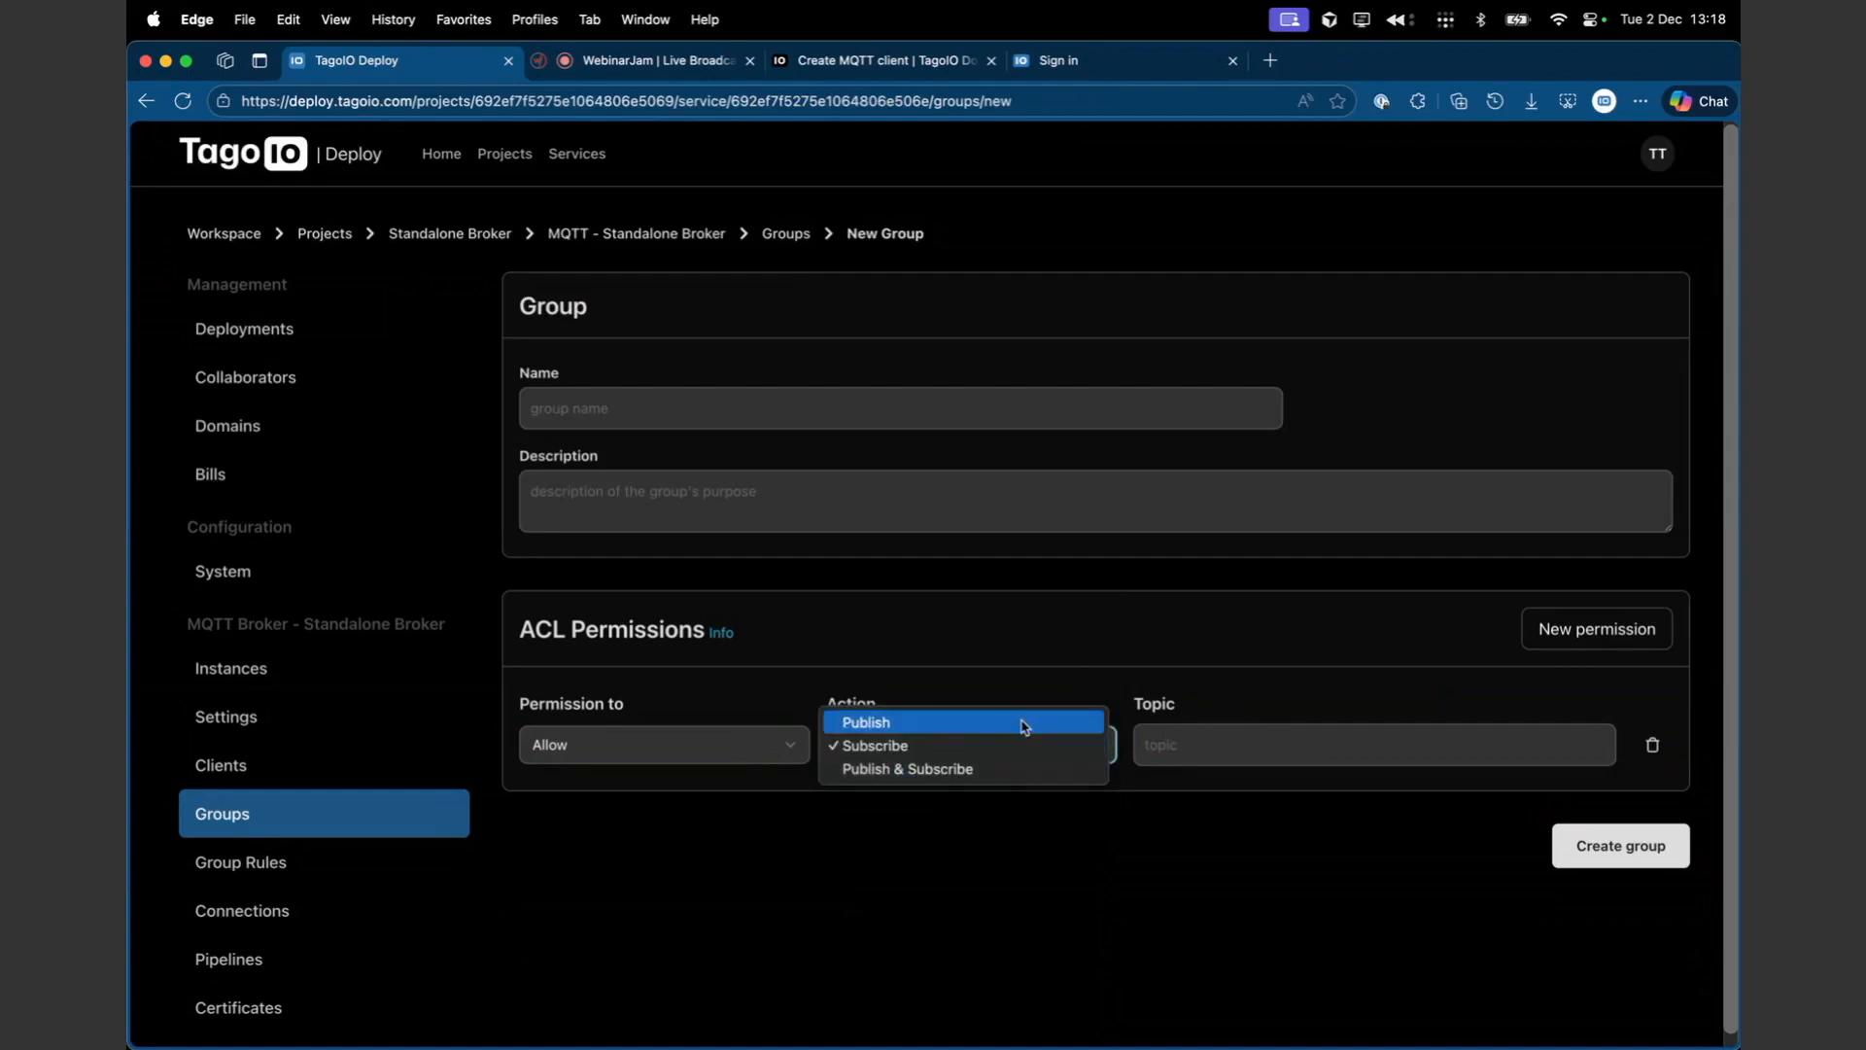
left_click(1054, 667)
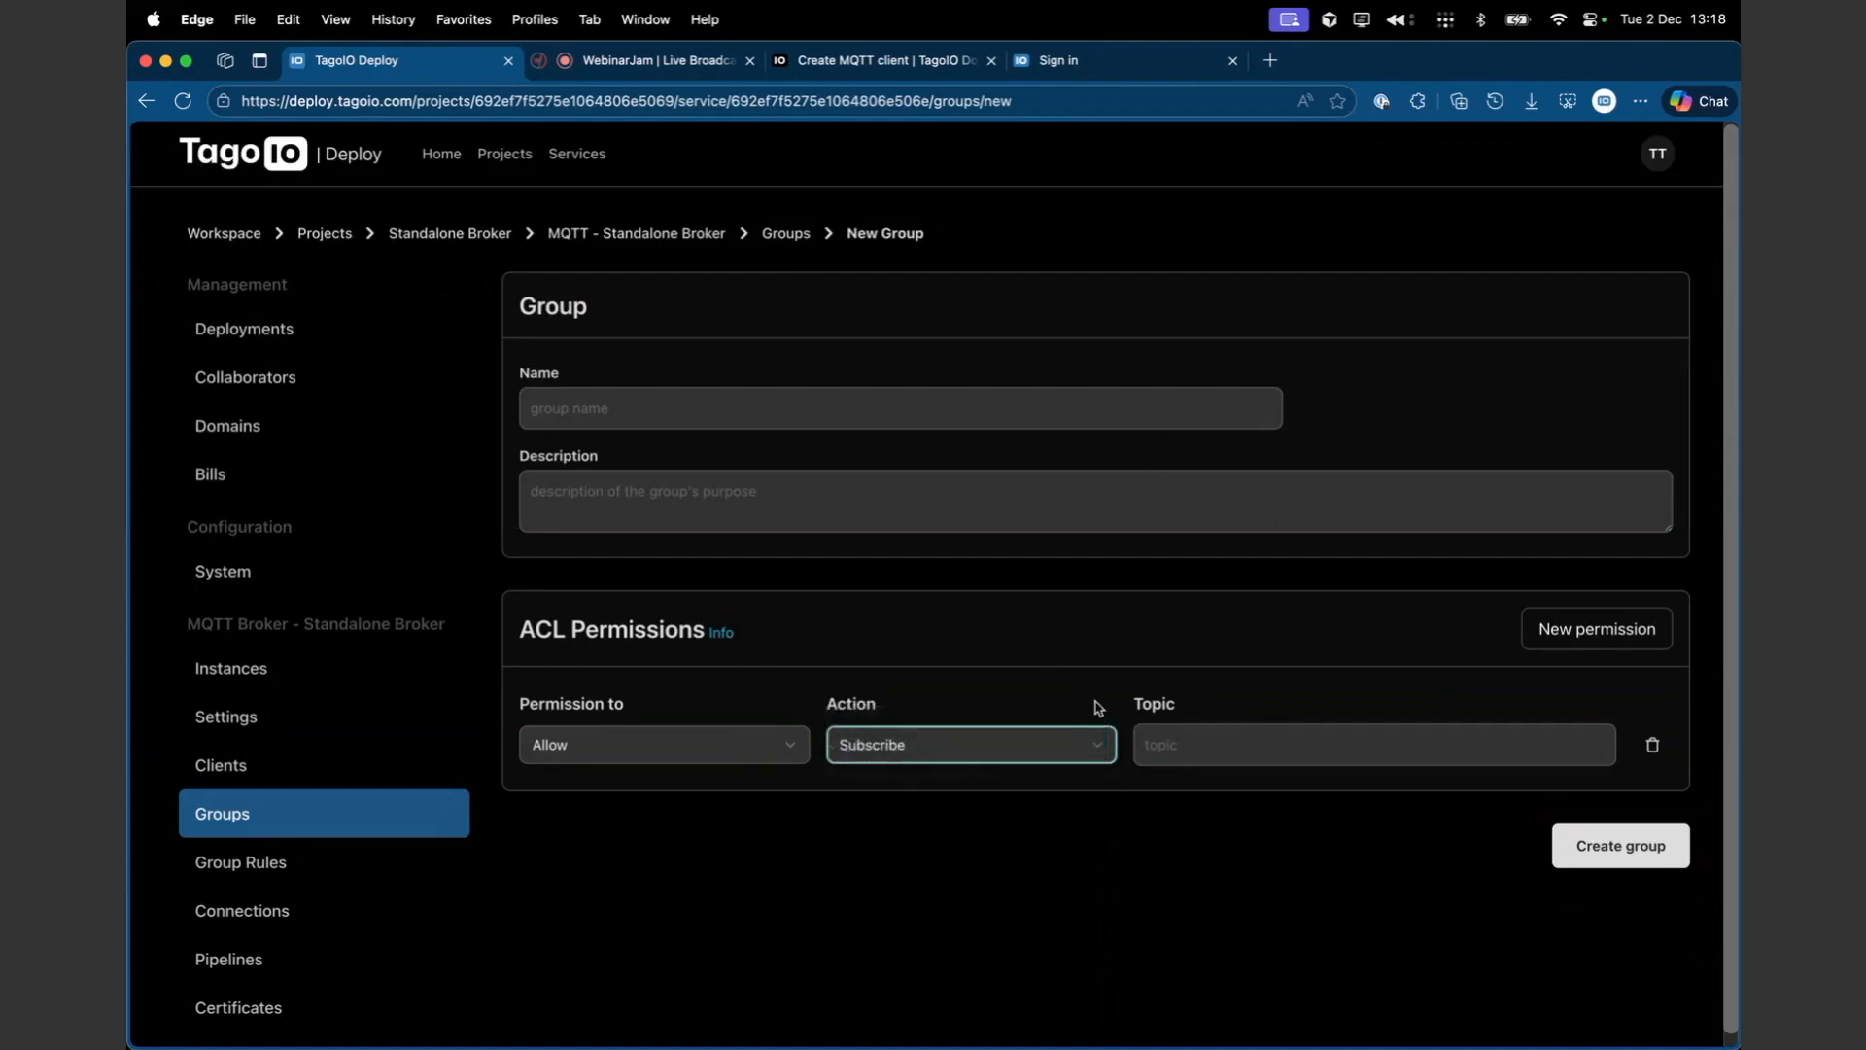
- Open the Group Rules page and examine the default rule's group selection
left_click(237, 865)
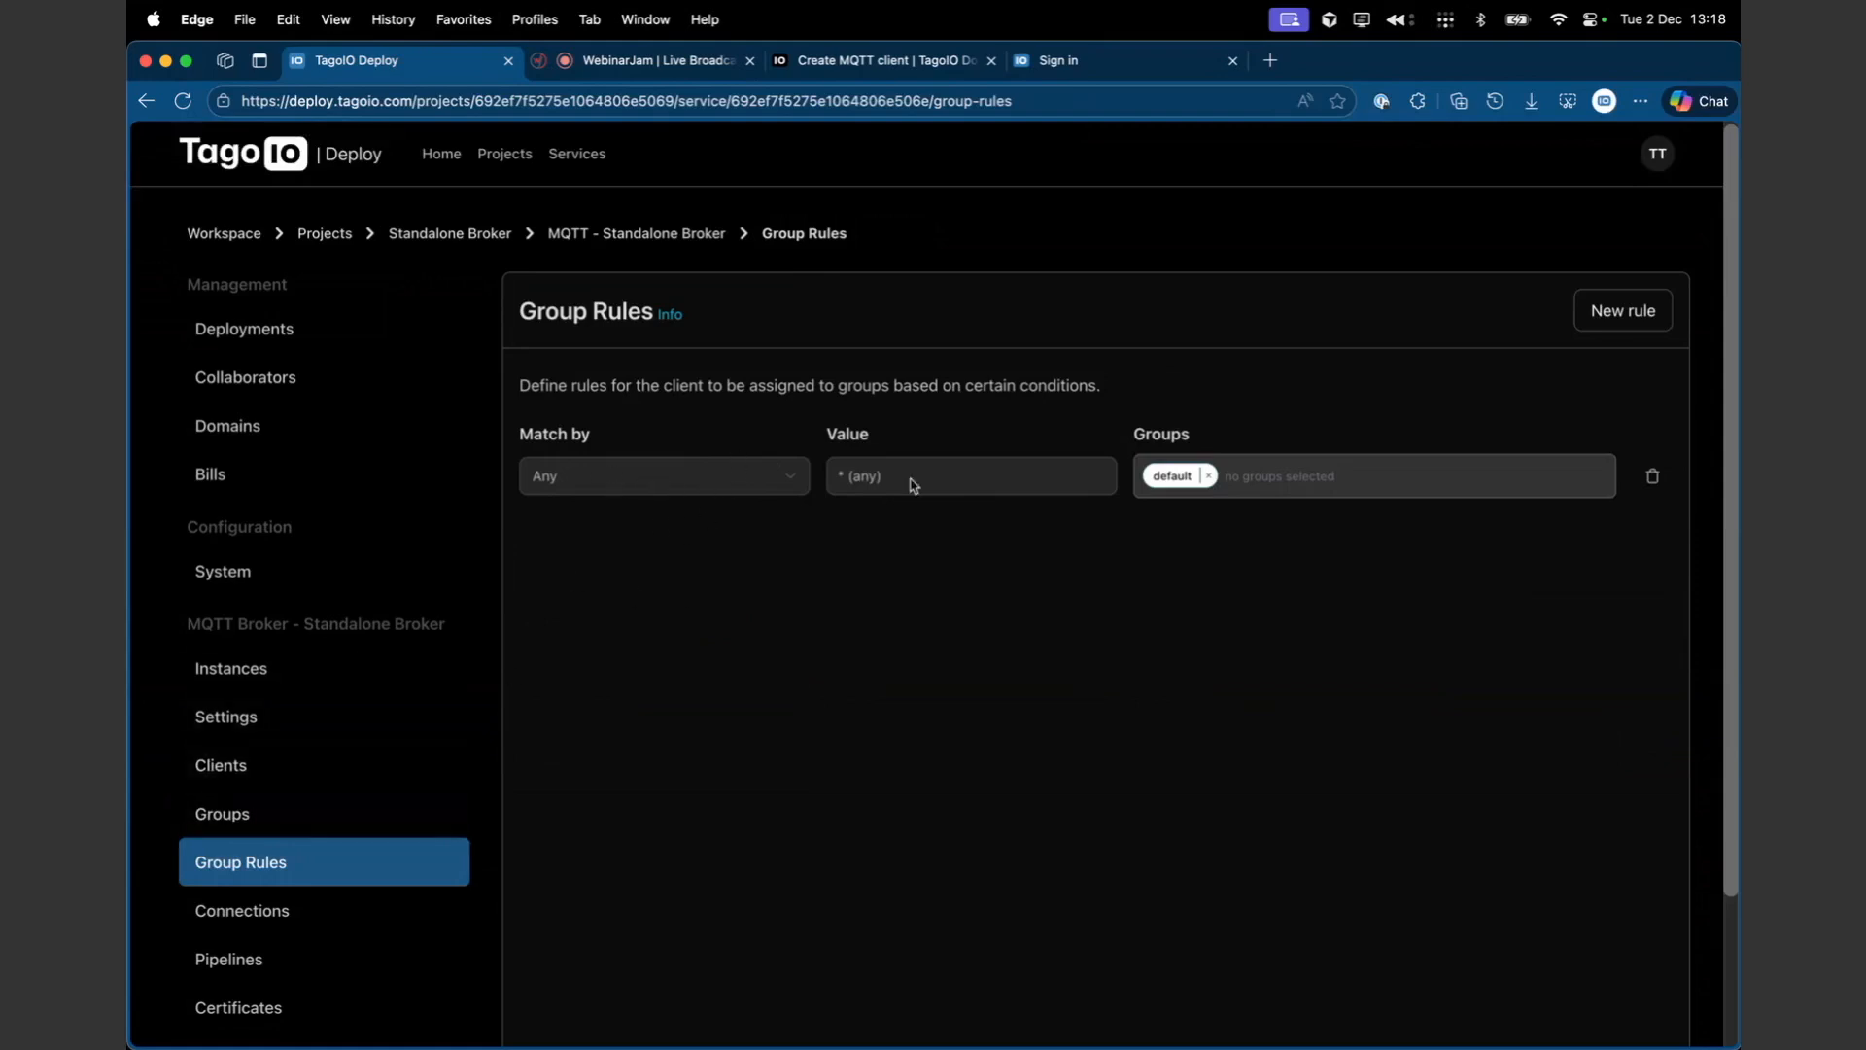
left_click(1269, 459)
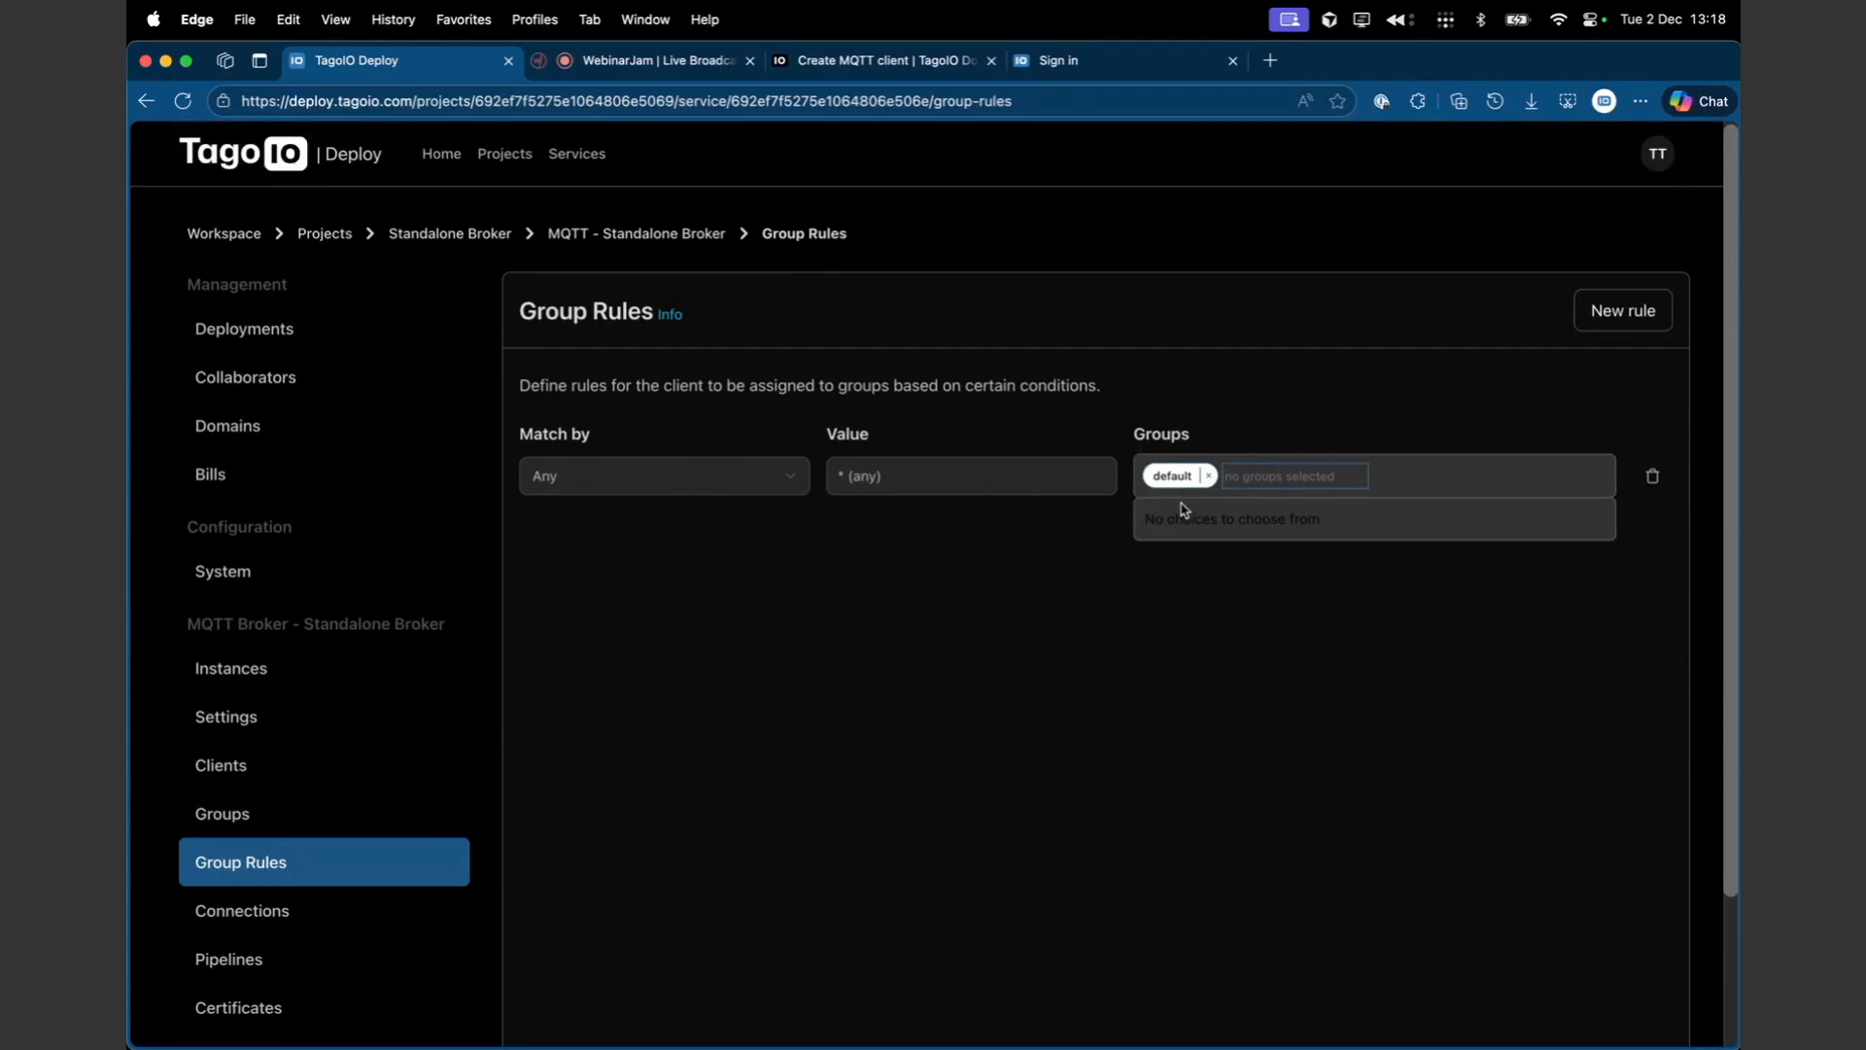
left_click(896, 610)
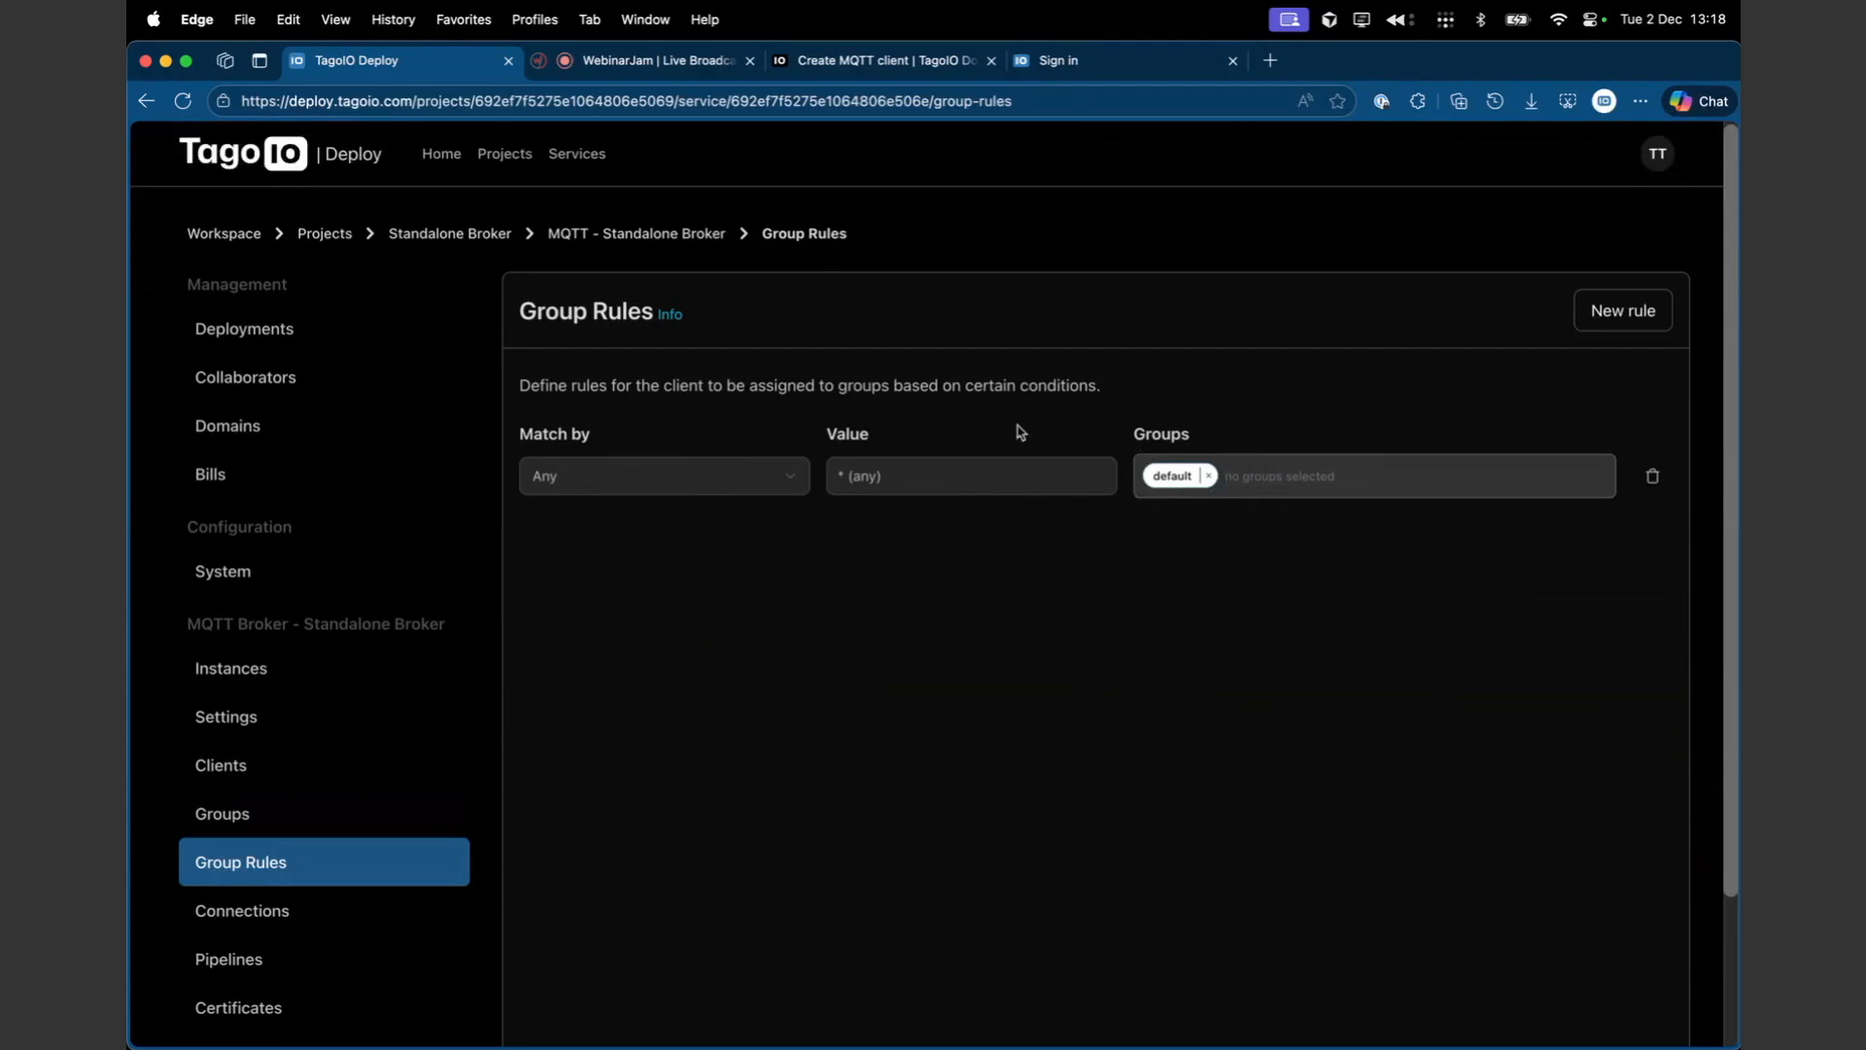
- Browse the broker's Connections, Pipelines and Certificates pages
left_click(273, 912)
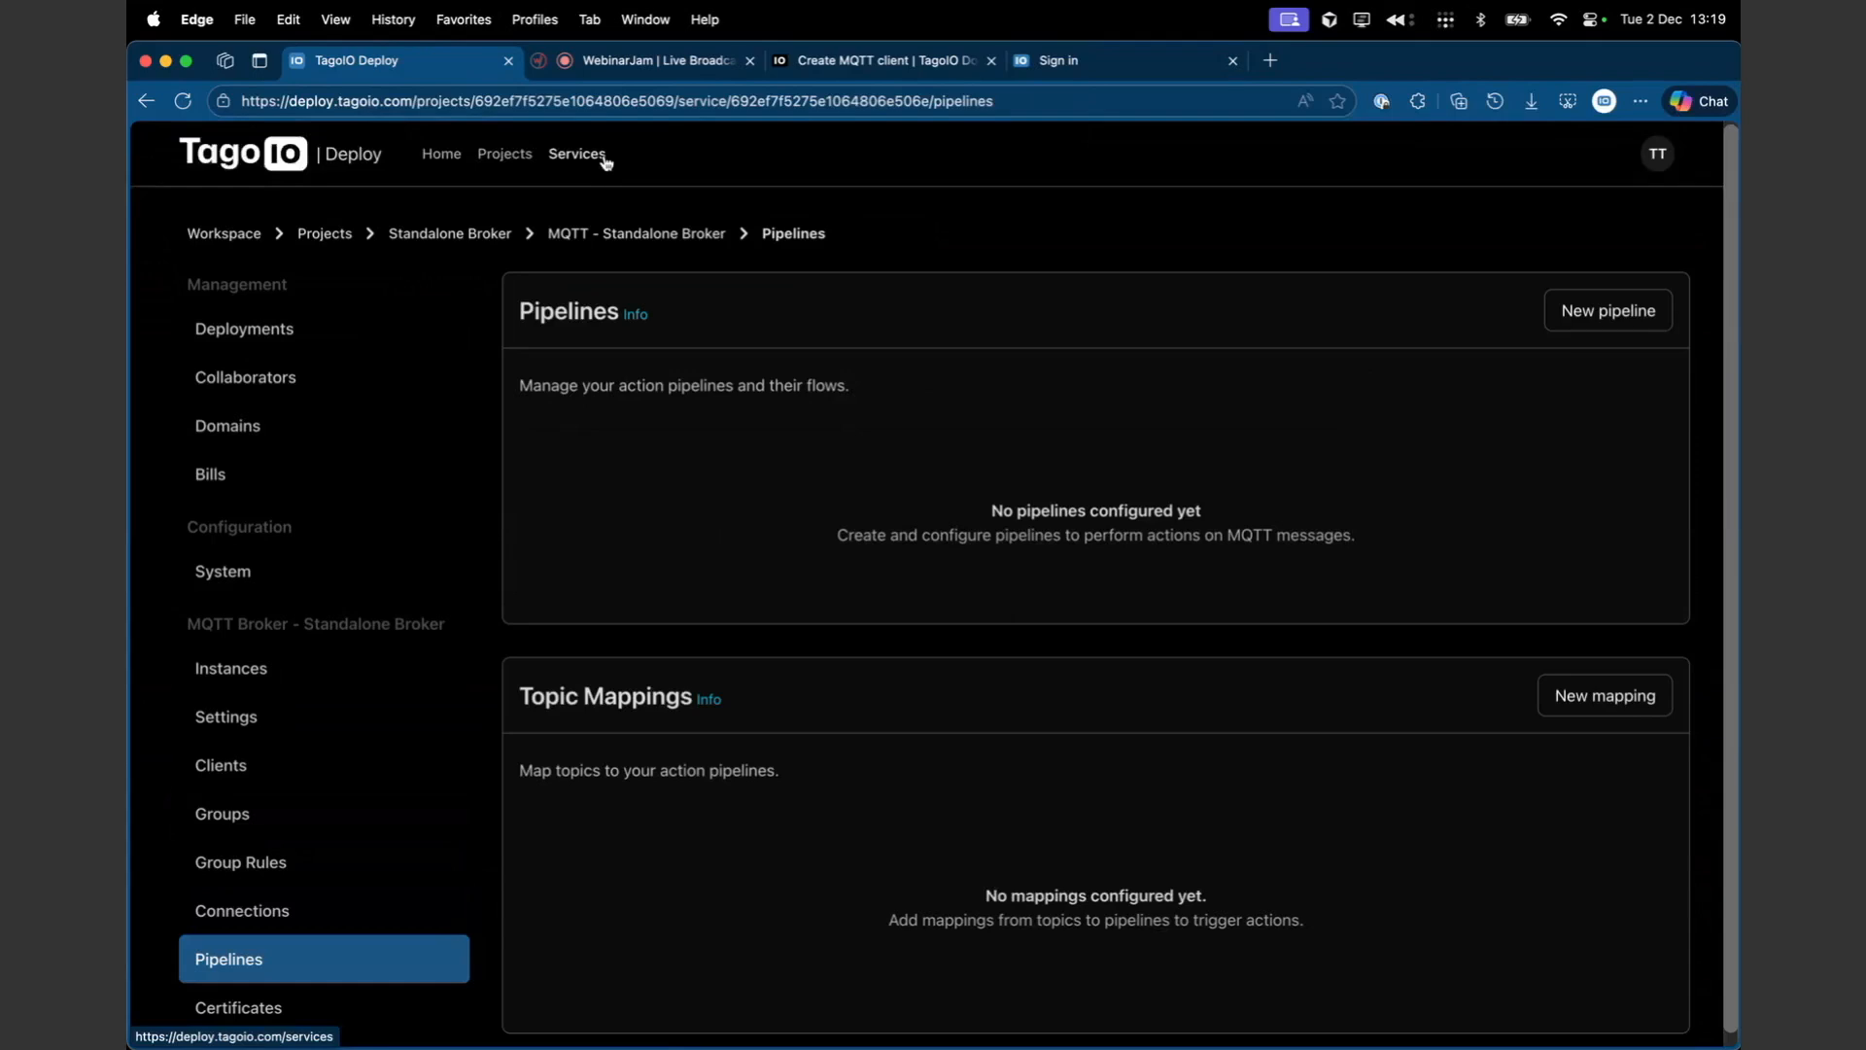
scroll(373, 905, "down", 1)
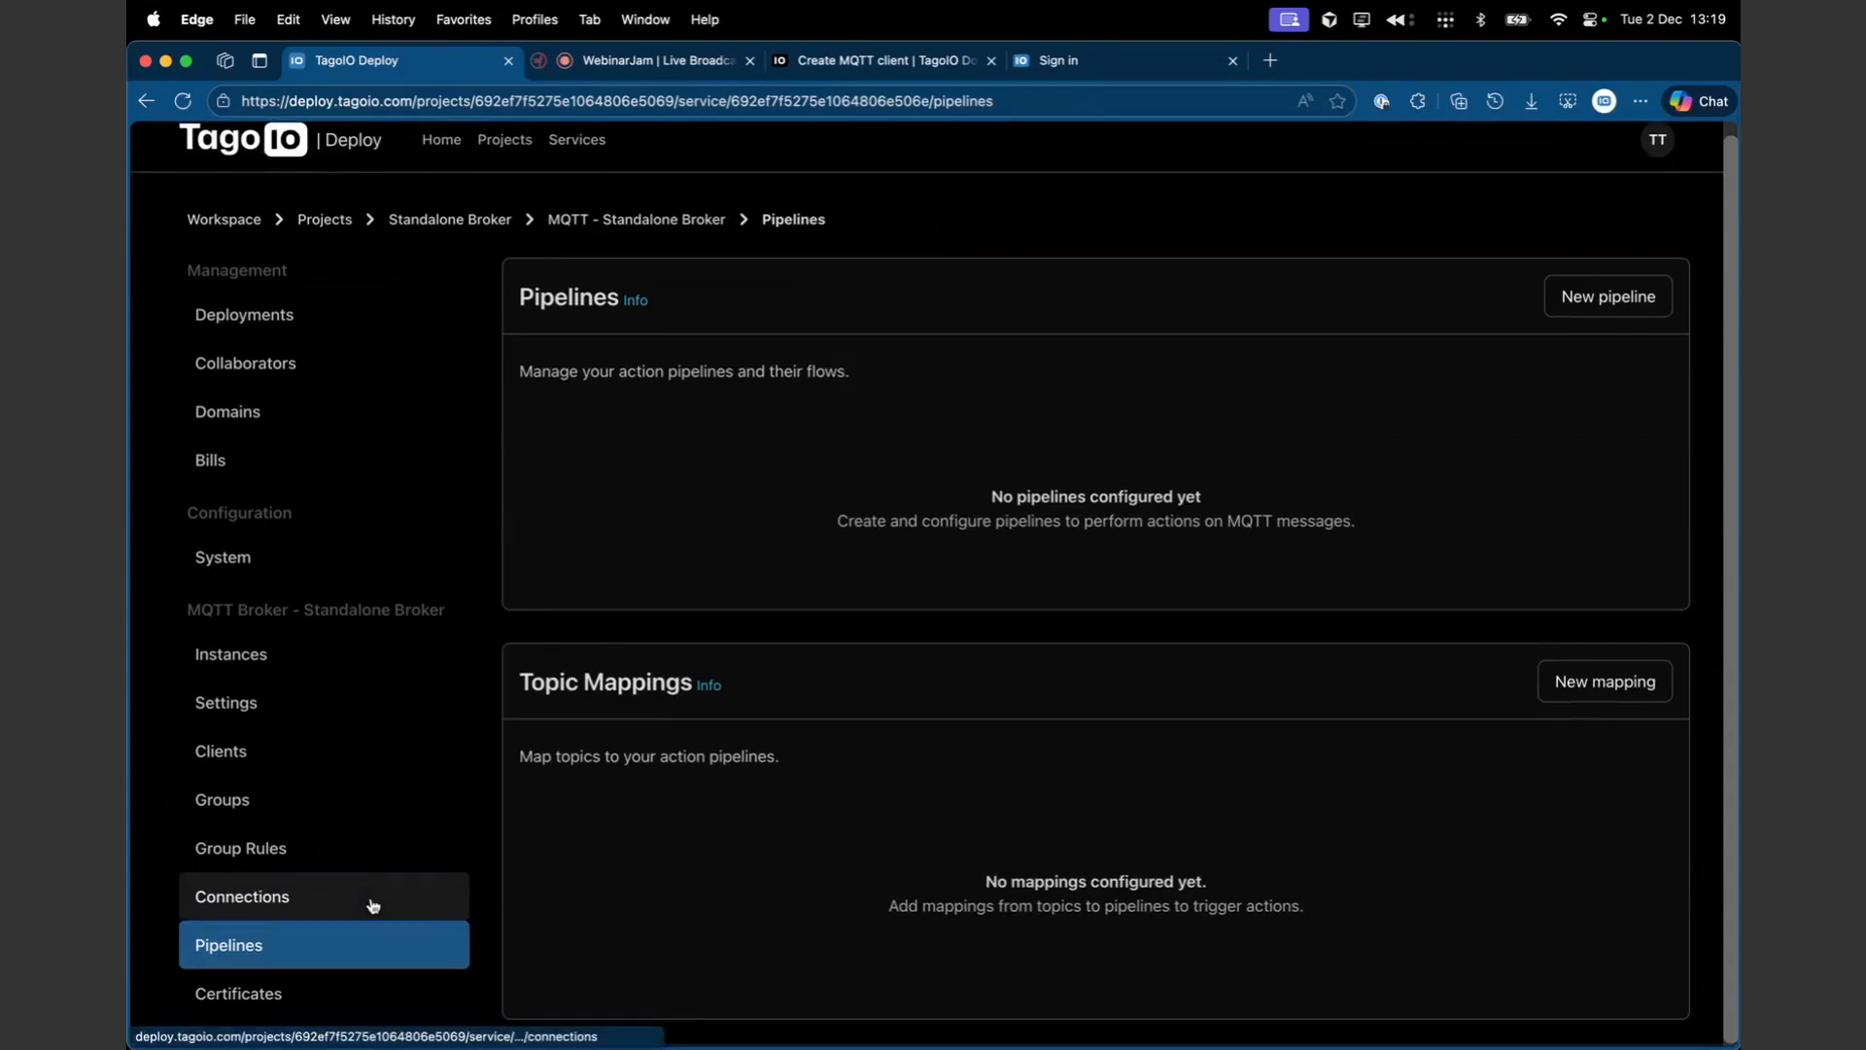
left_click(302, 1008)
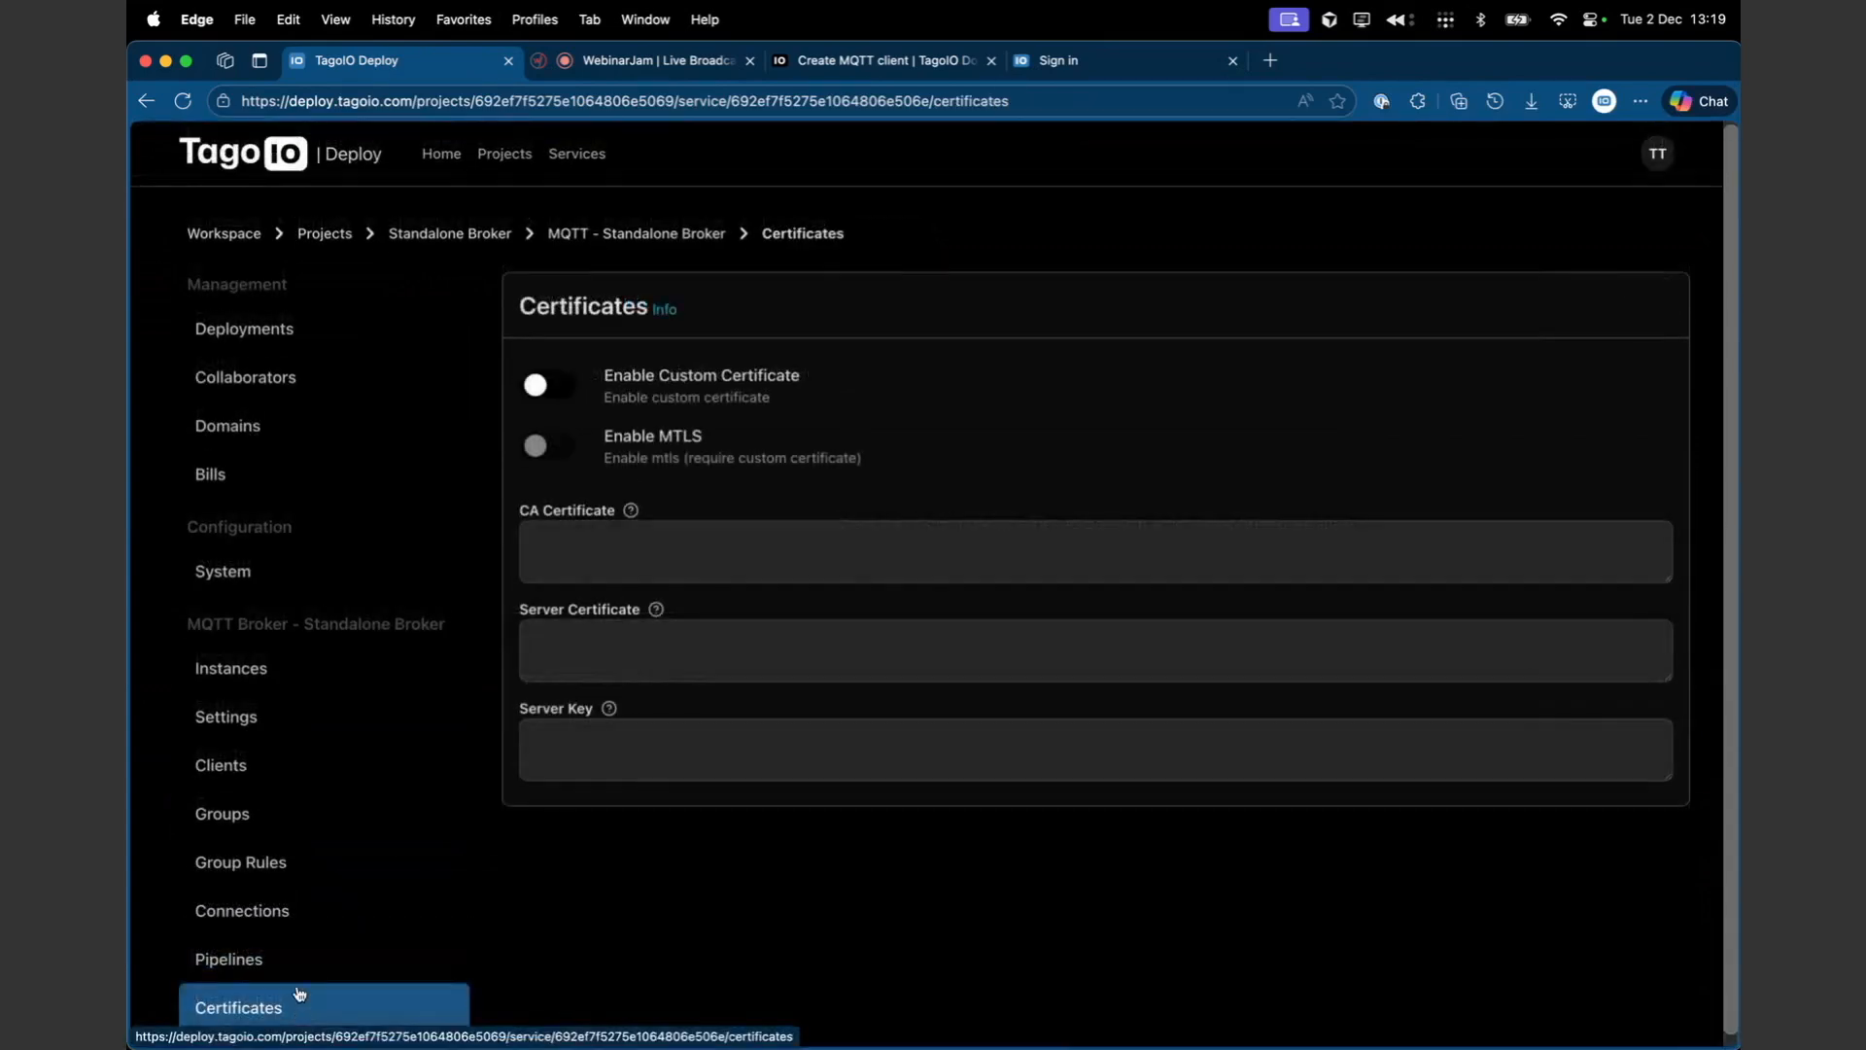
left_click(289, 966)
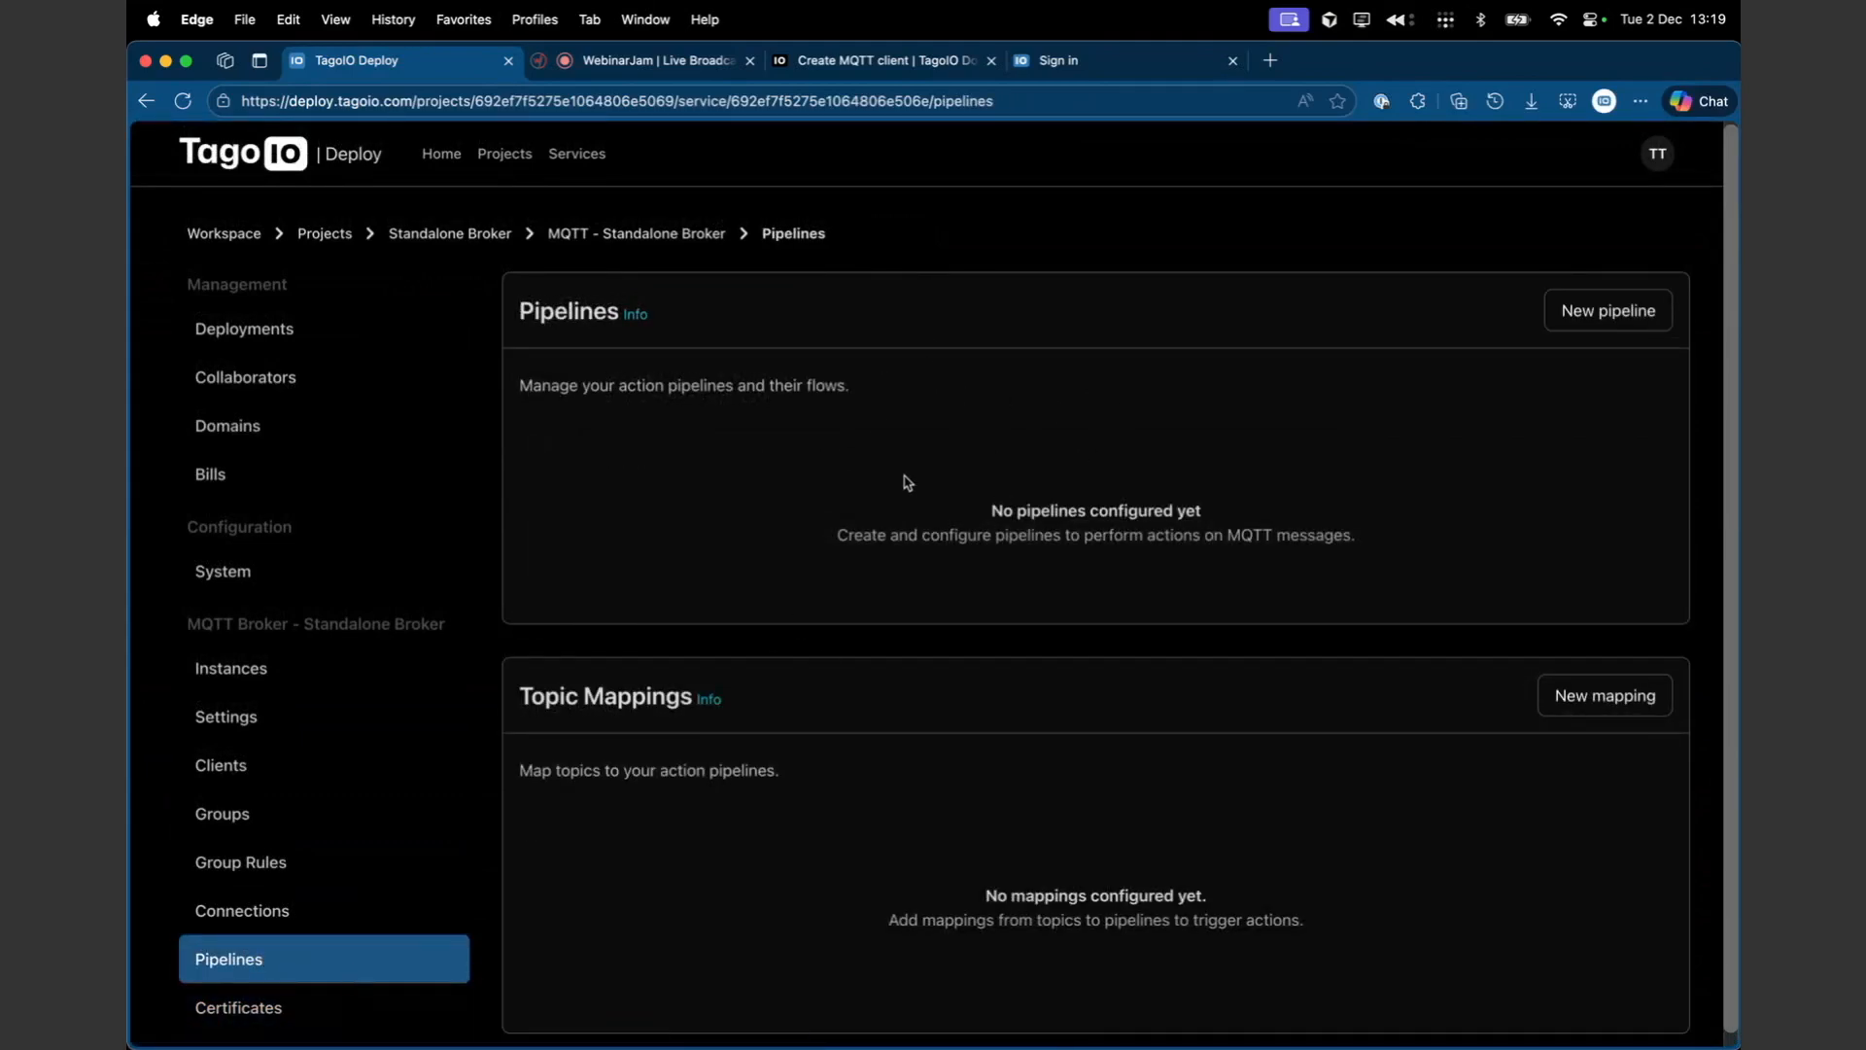
left_click(1602, 313)
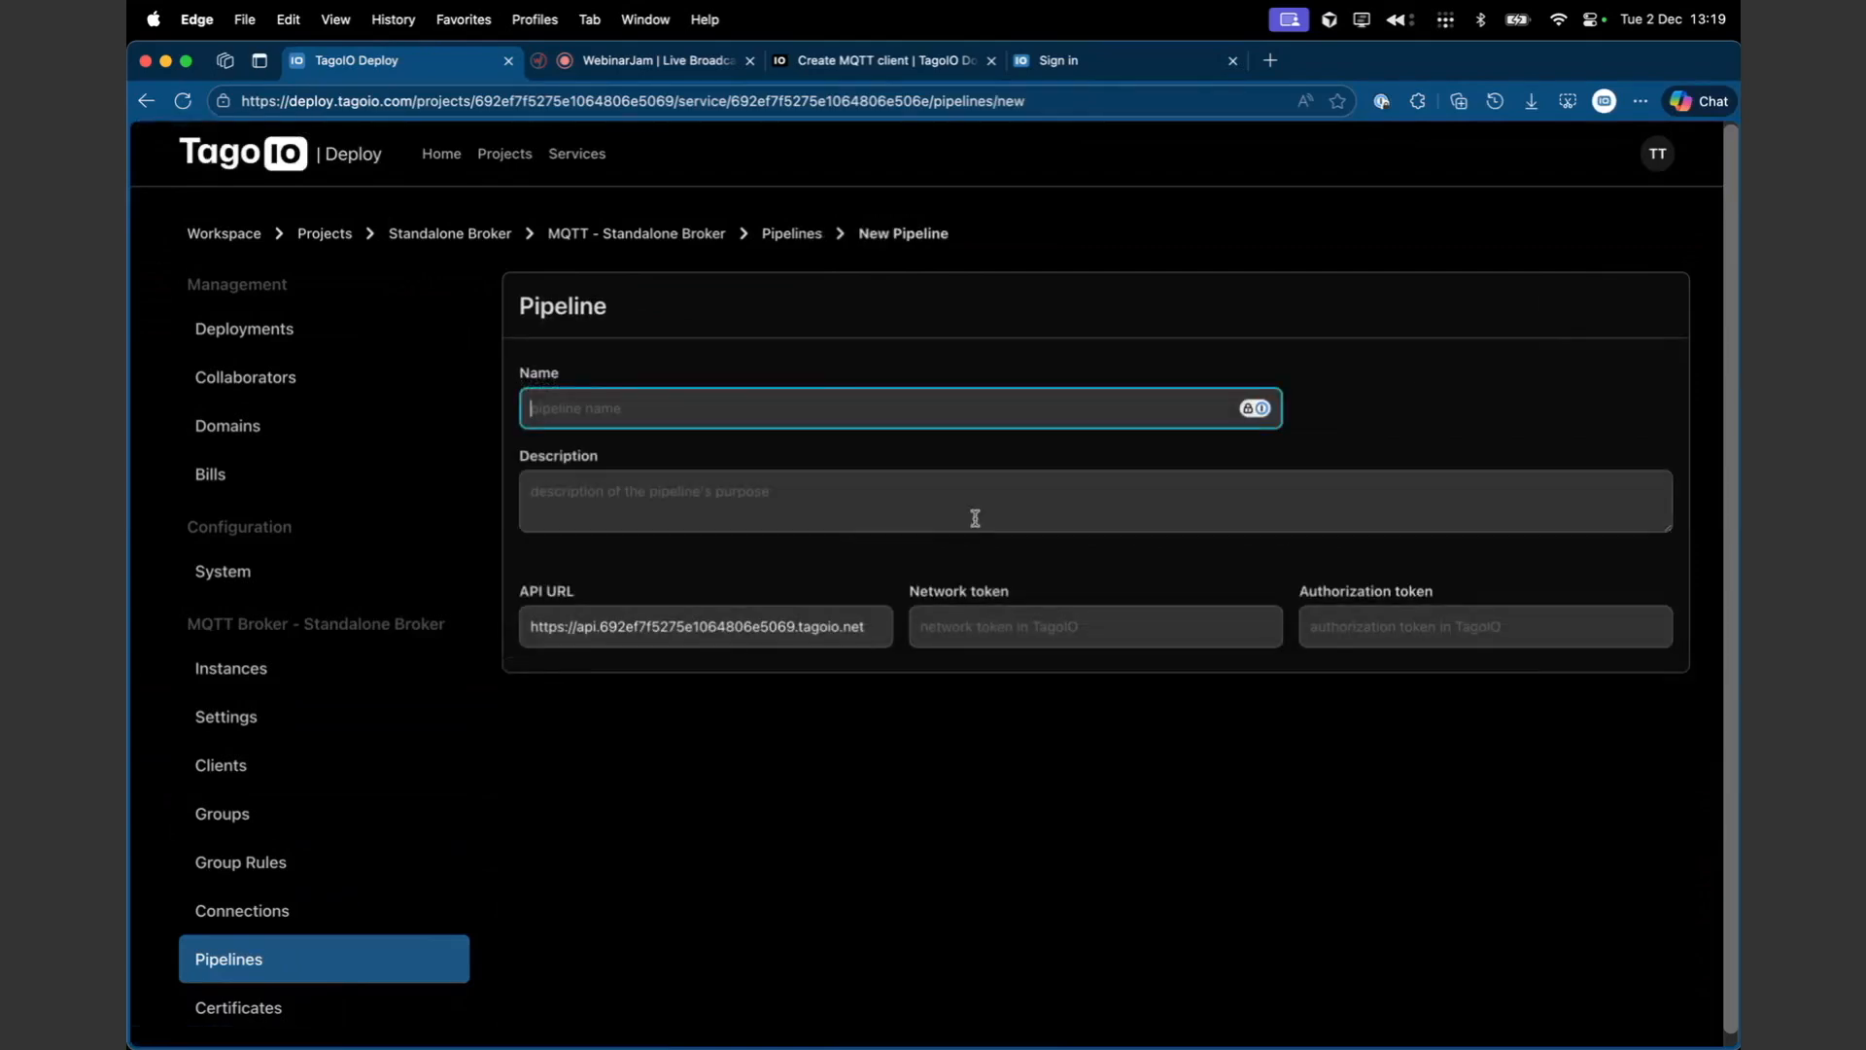
left_click_drag(669, 626, 971, 627)
key("super+a")
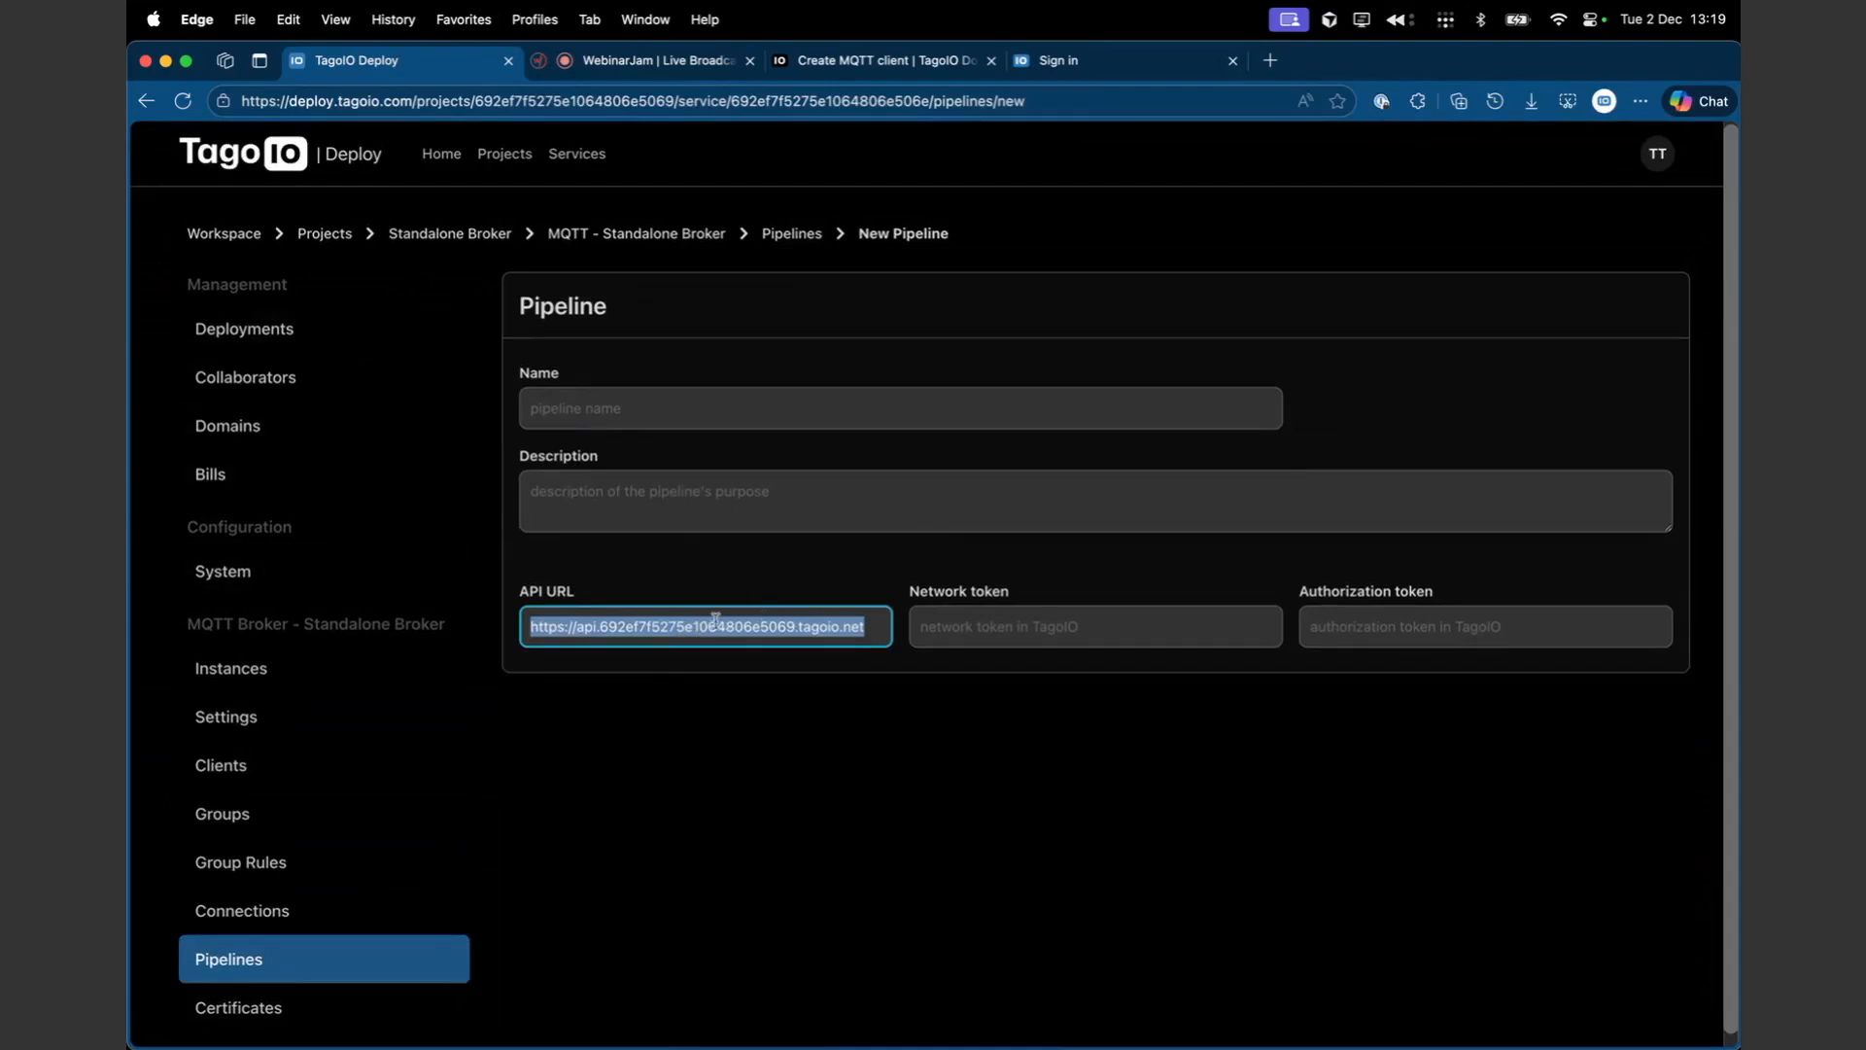
triple_click(669, 627)
left_click(818, 624)
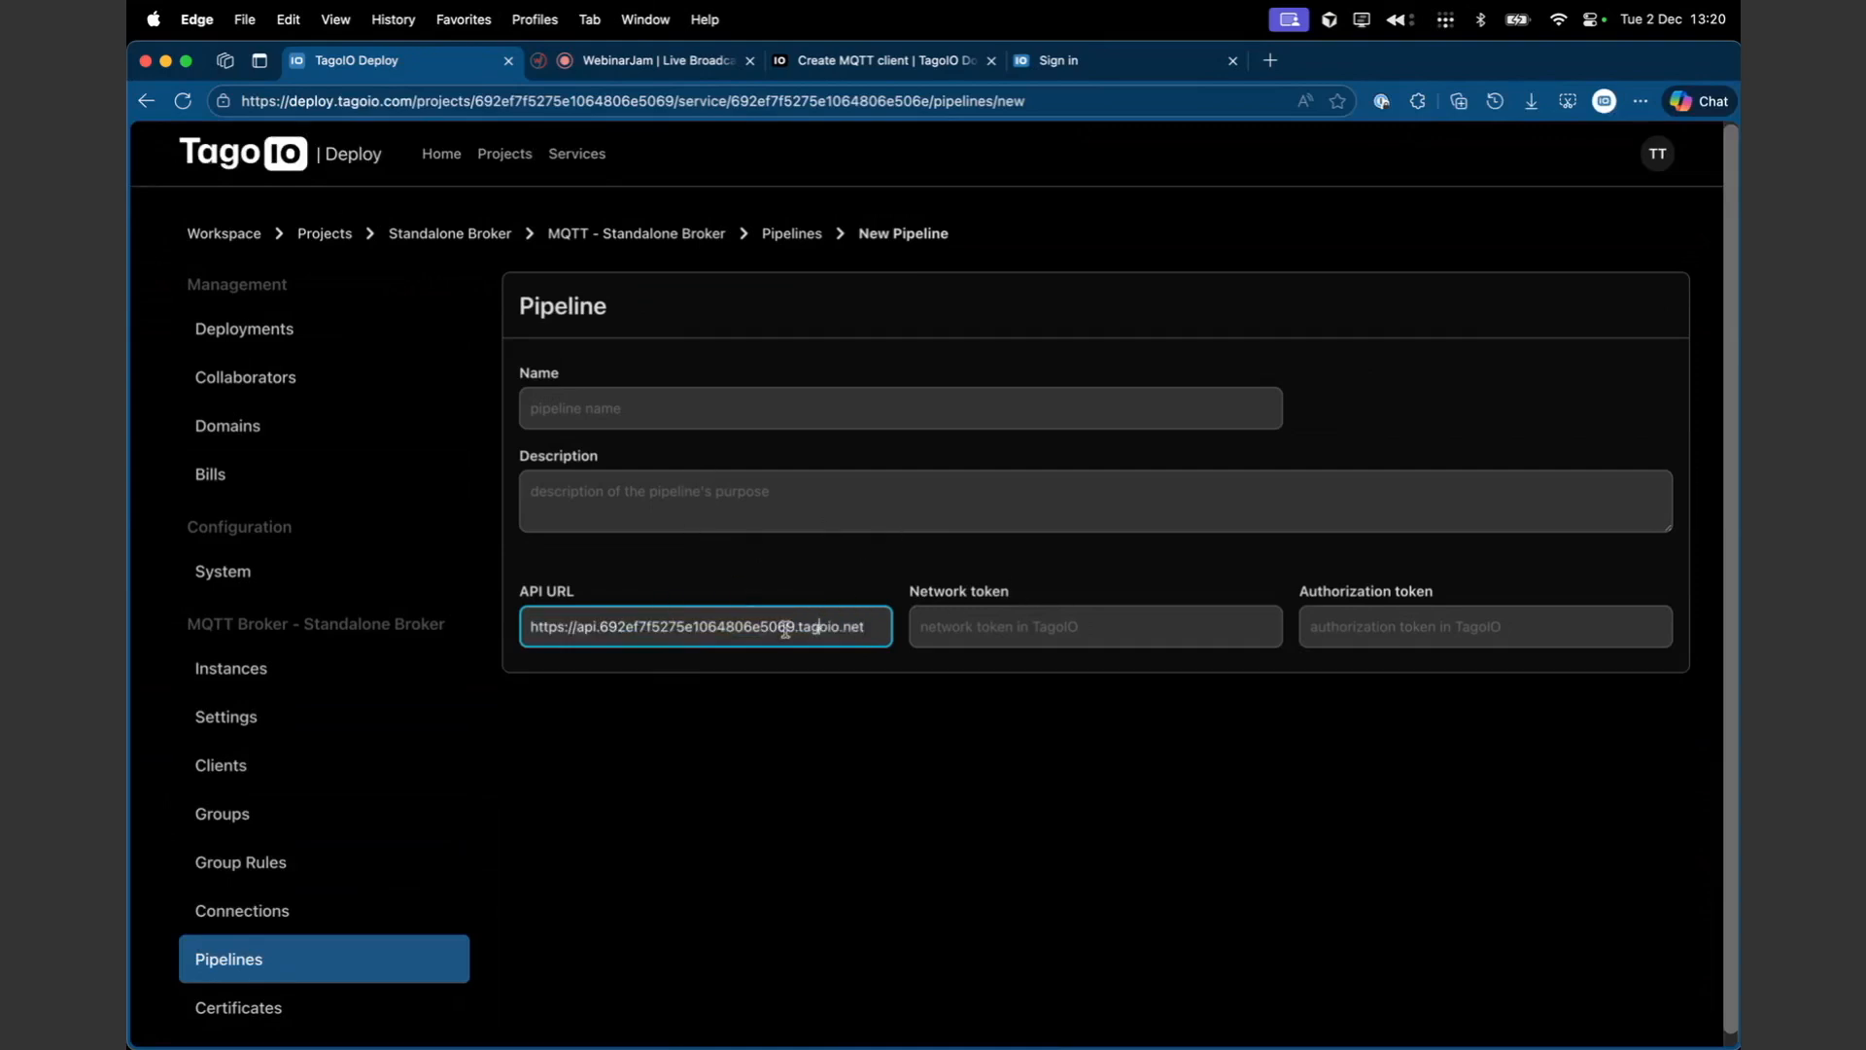
left_click_drag(790, 628, 600, 629)
key("BackSpace")
key("BackSpace")
left_click_drag(677, 634, 645, 635)
key("BackSpace")
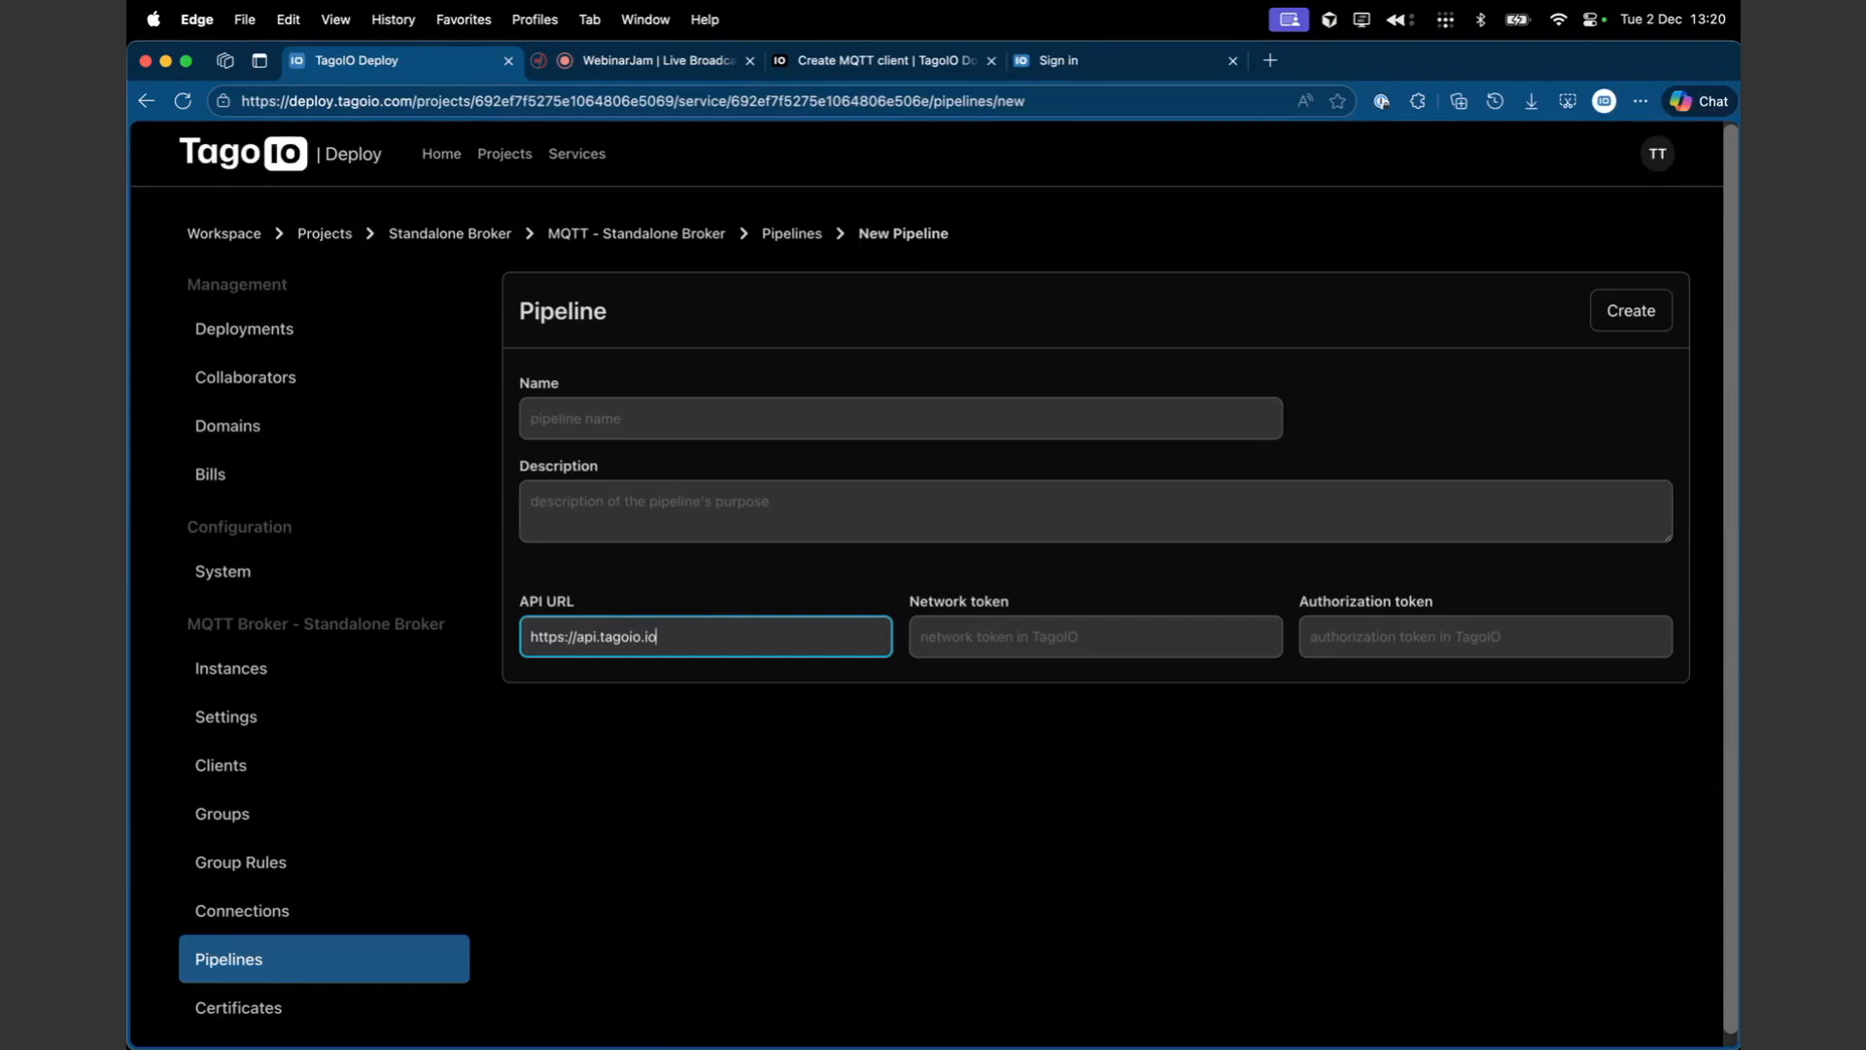
- Examine the new pipeline's API URL, network token and authorization token fields
left_click(968, 625)
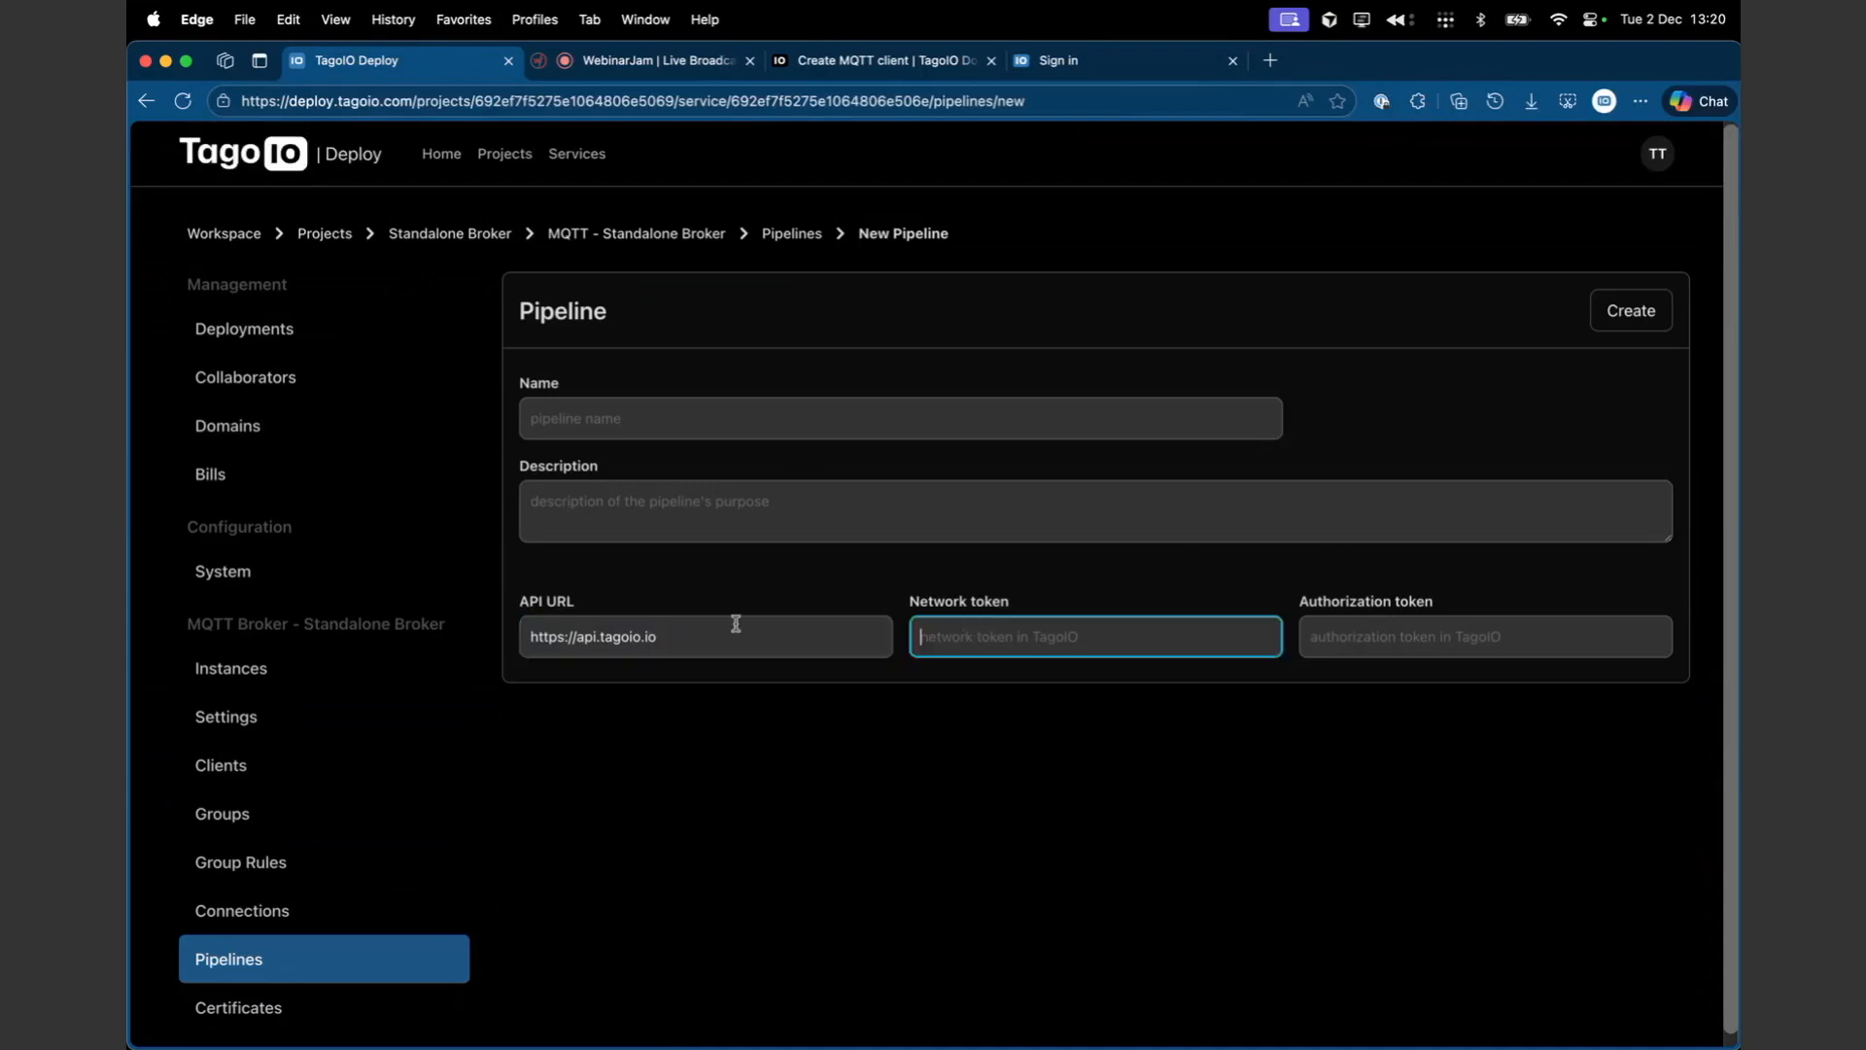
triple_click(691, 637)
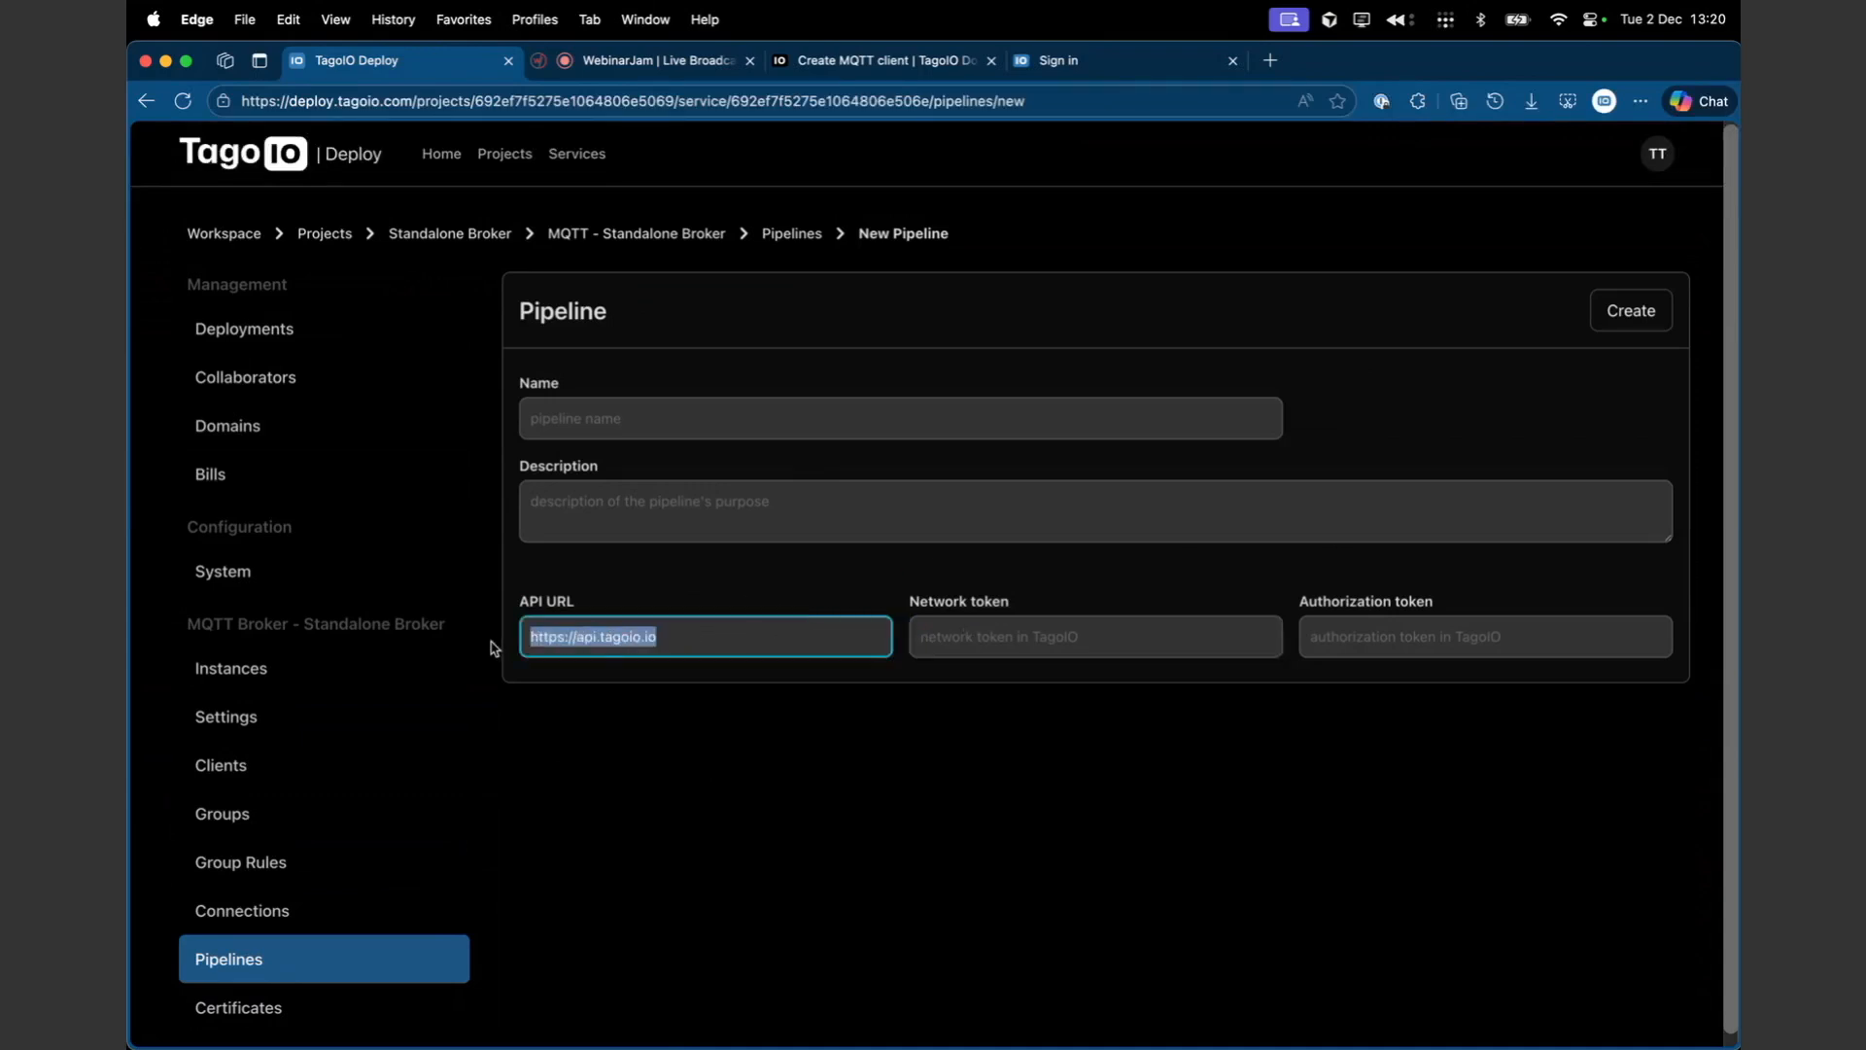
left_click(686, 640)
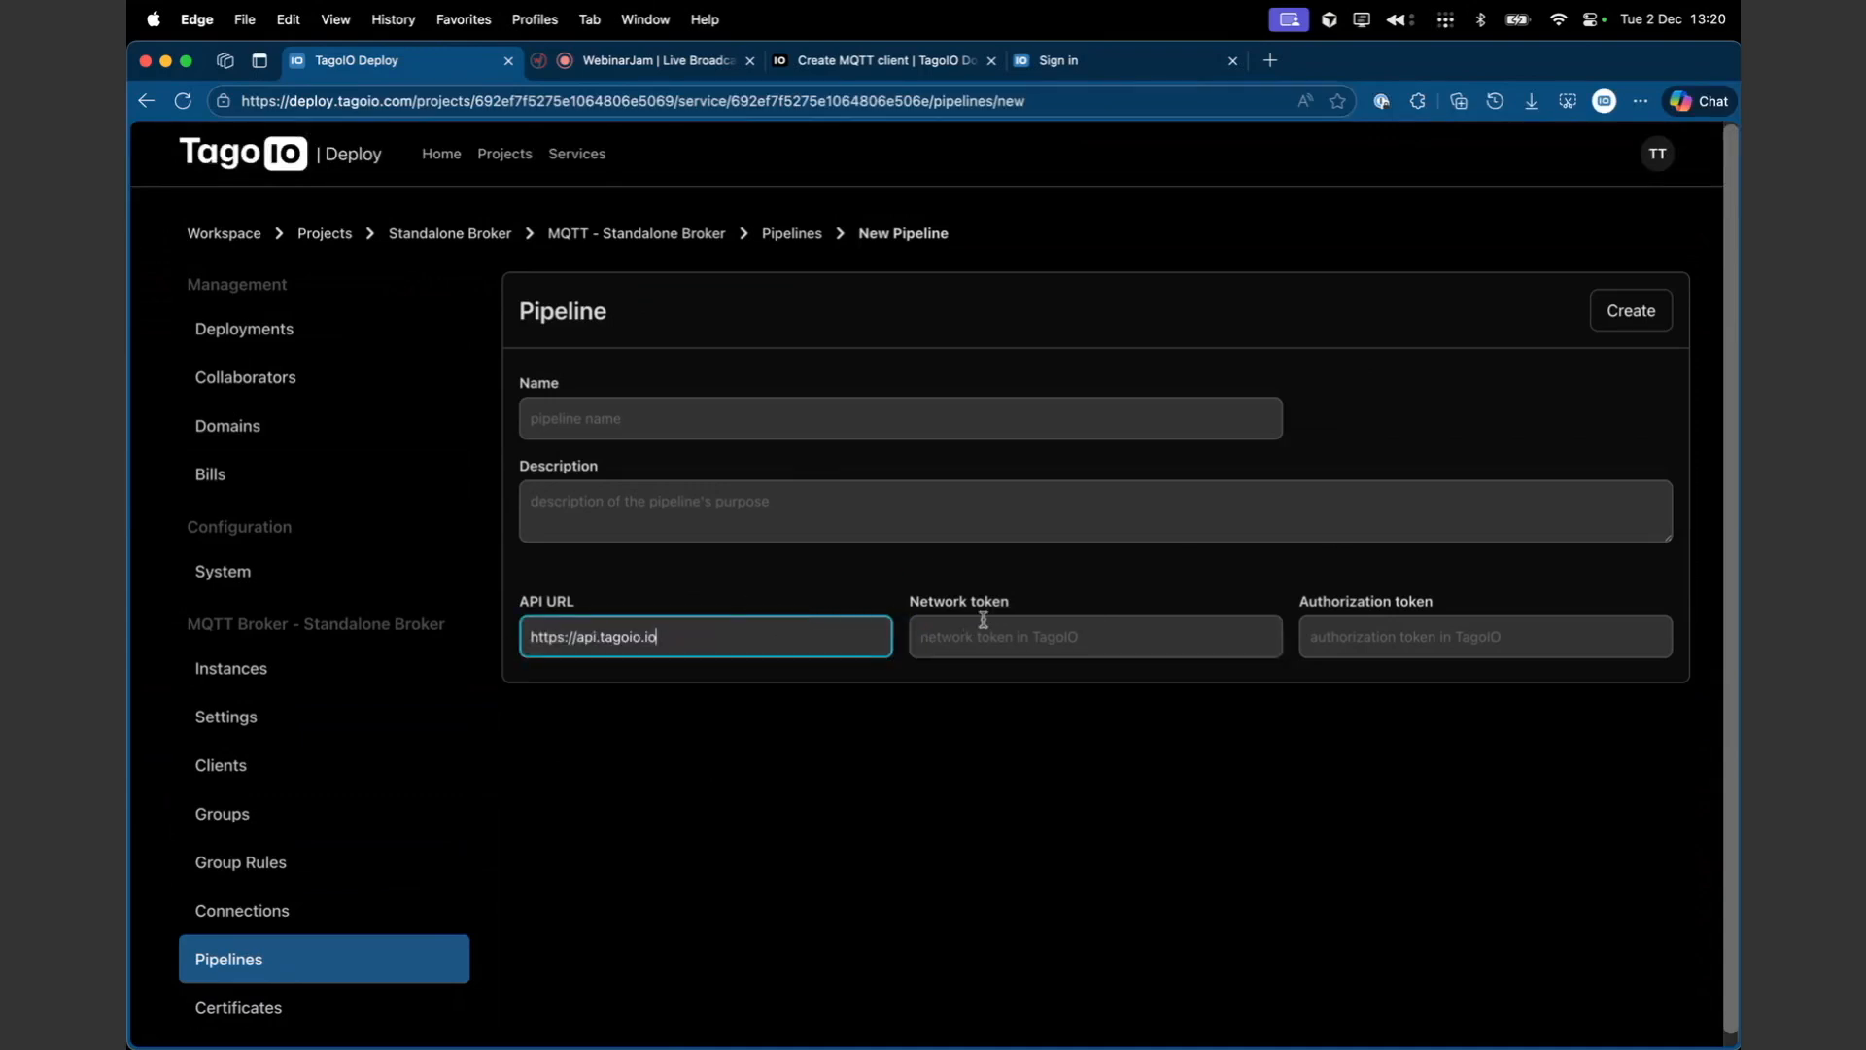
left_click(1391, 635)
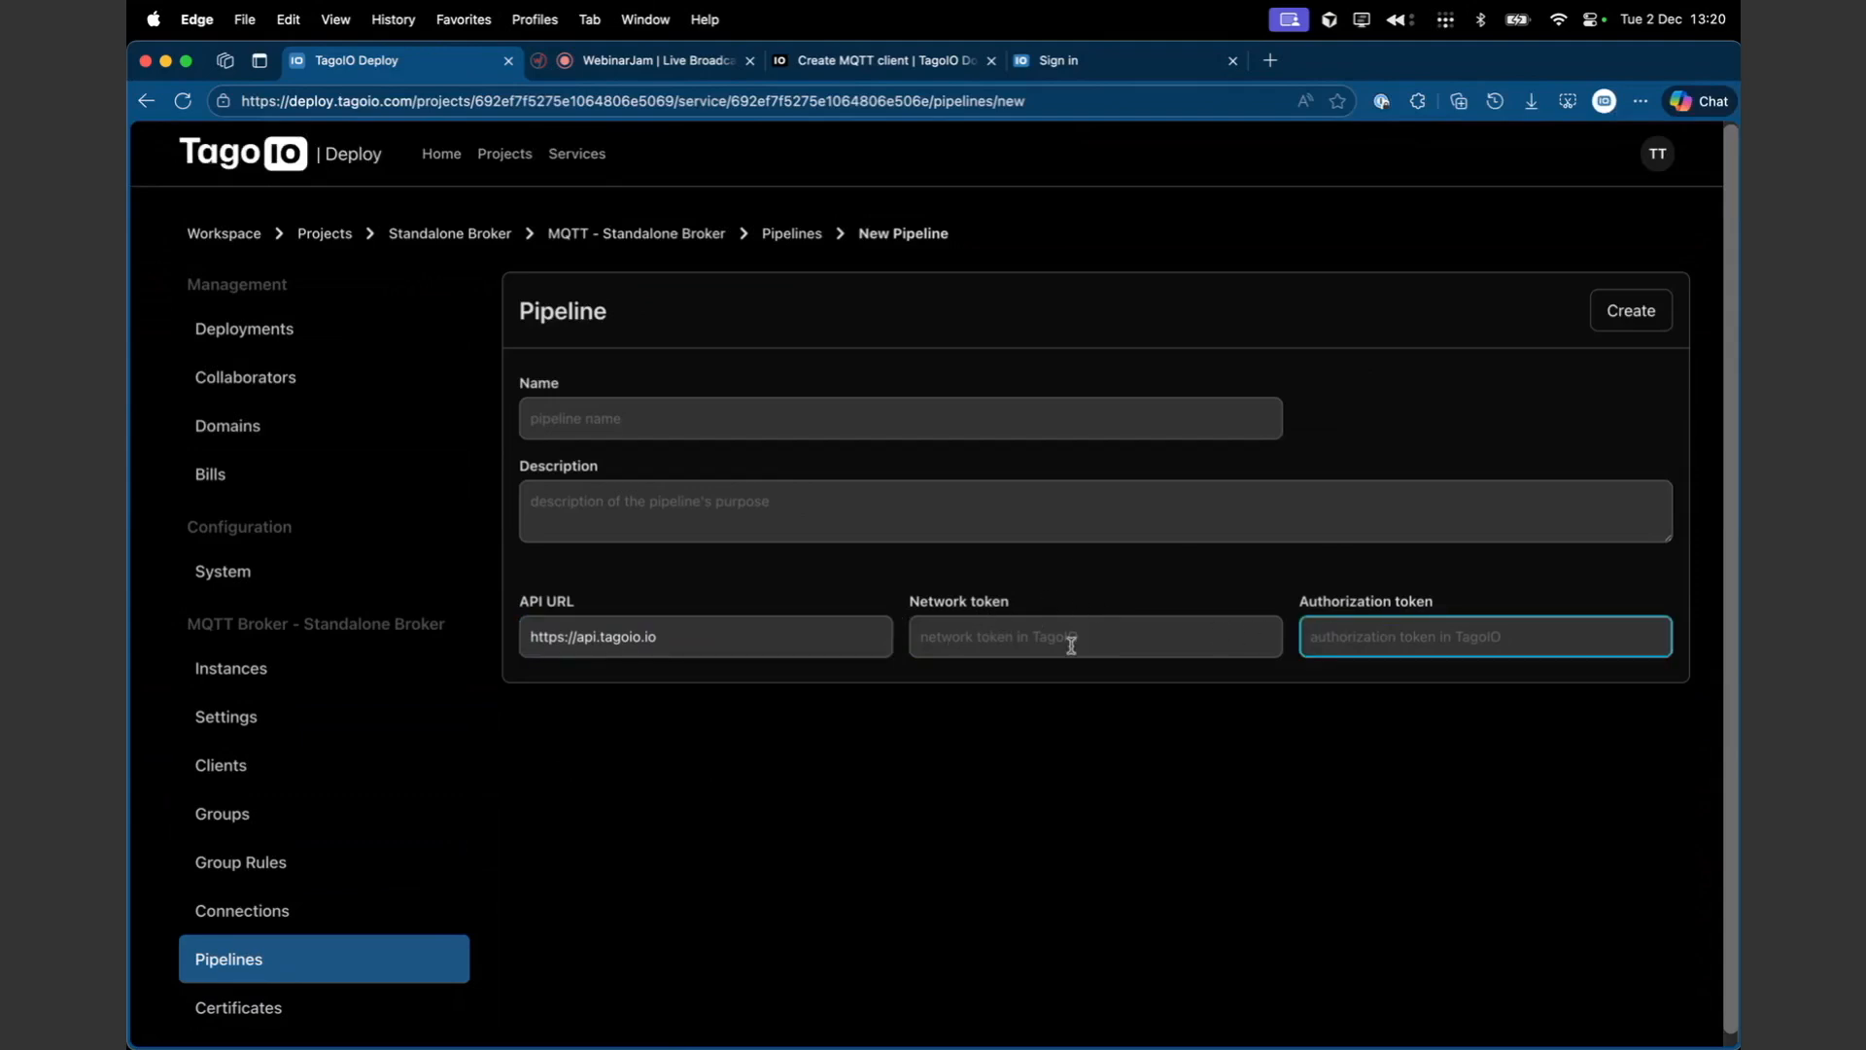
left_click(690, 714)
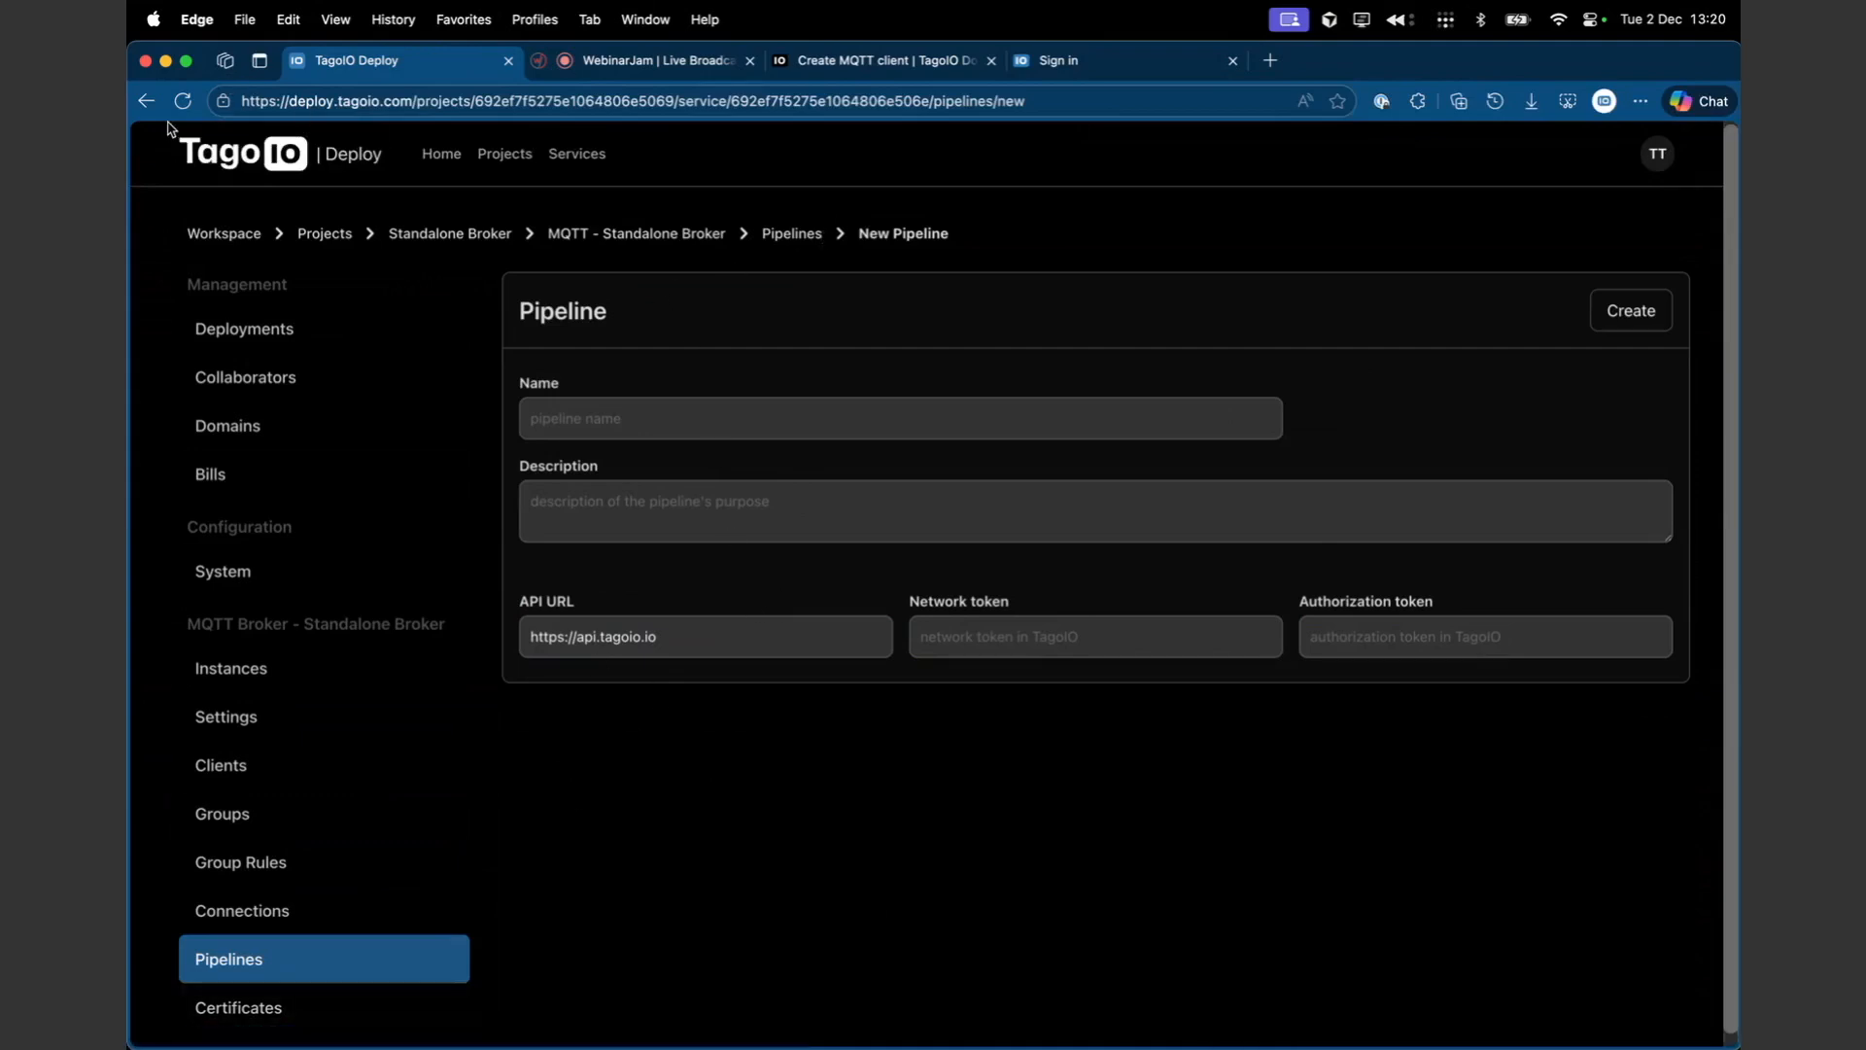
double_click(649, 636)
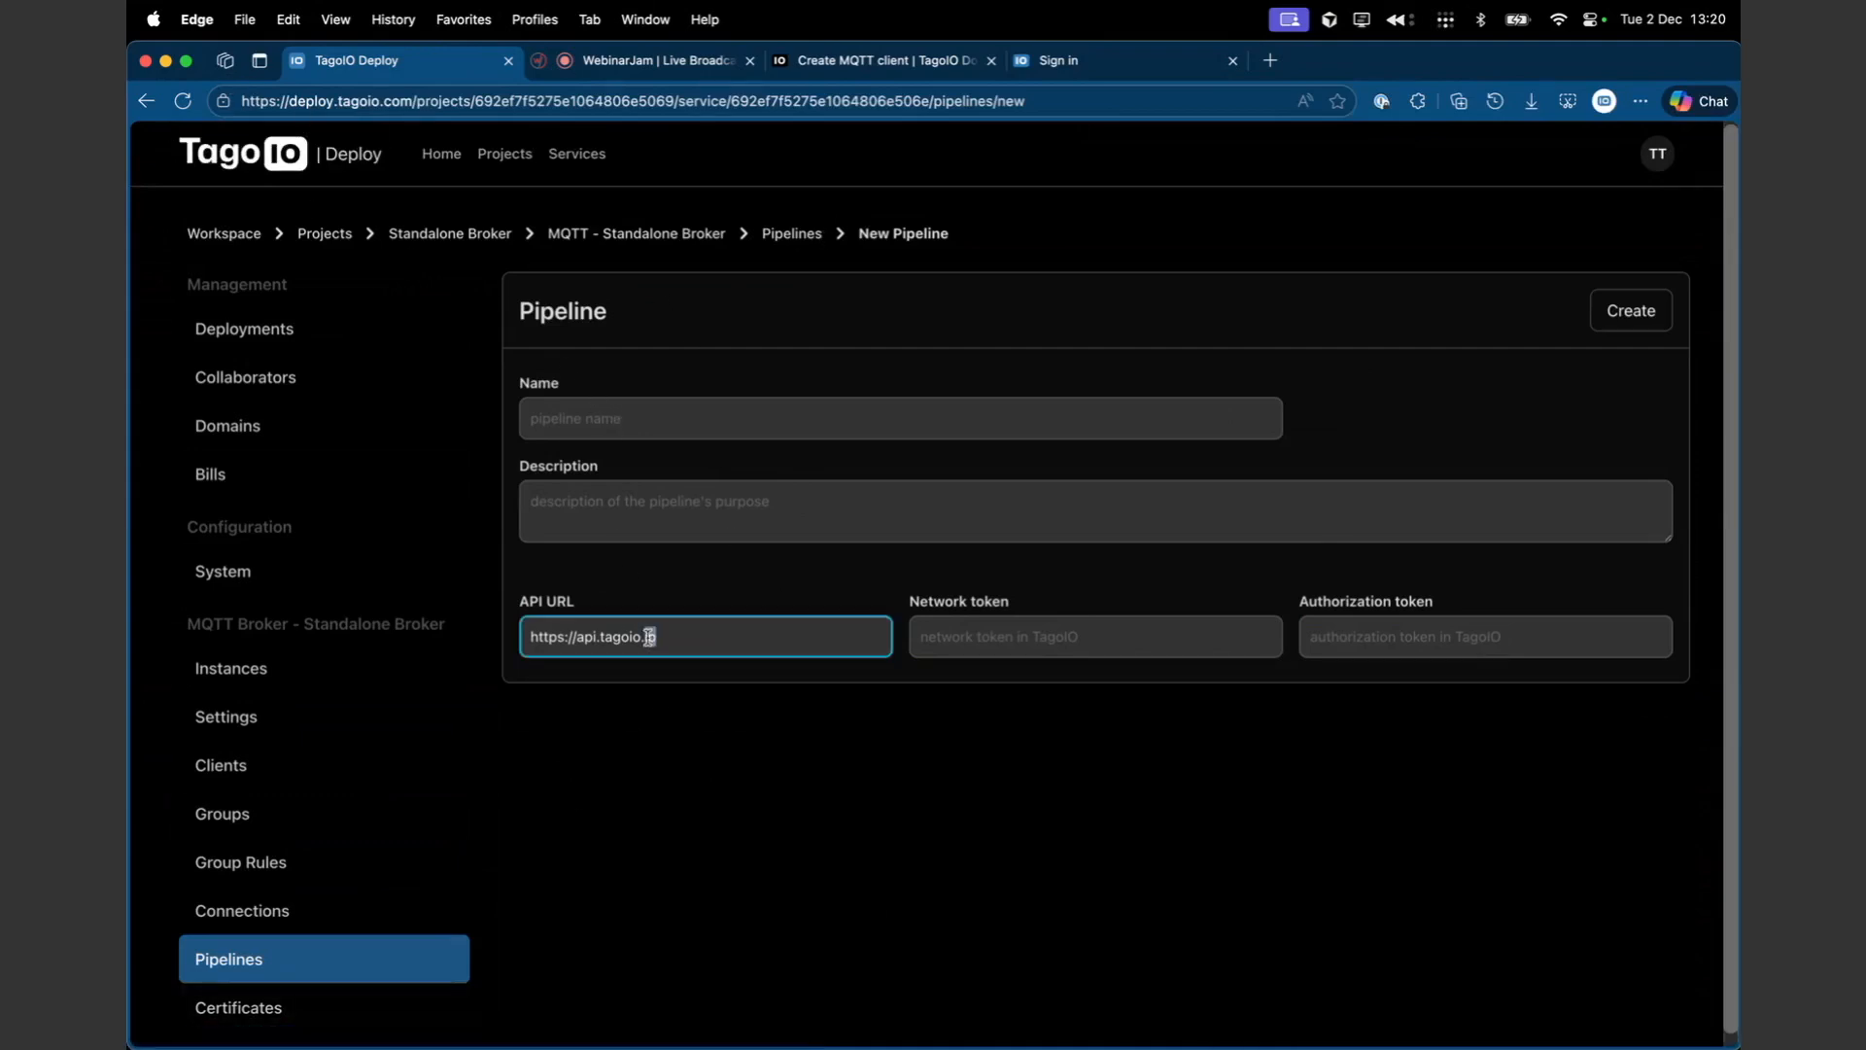
left_click(658, 779)
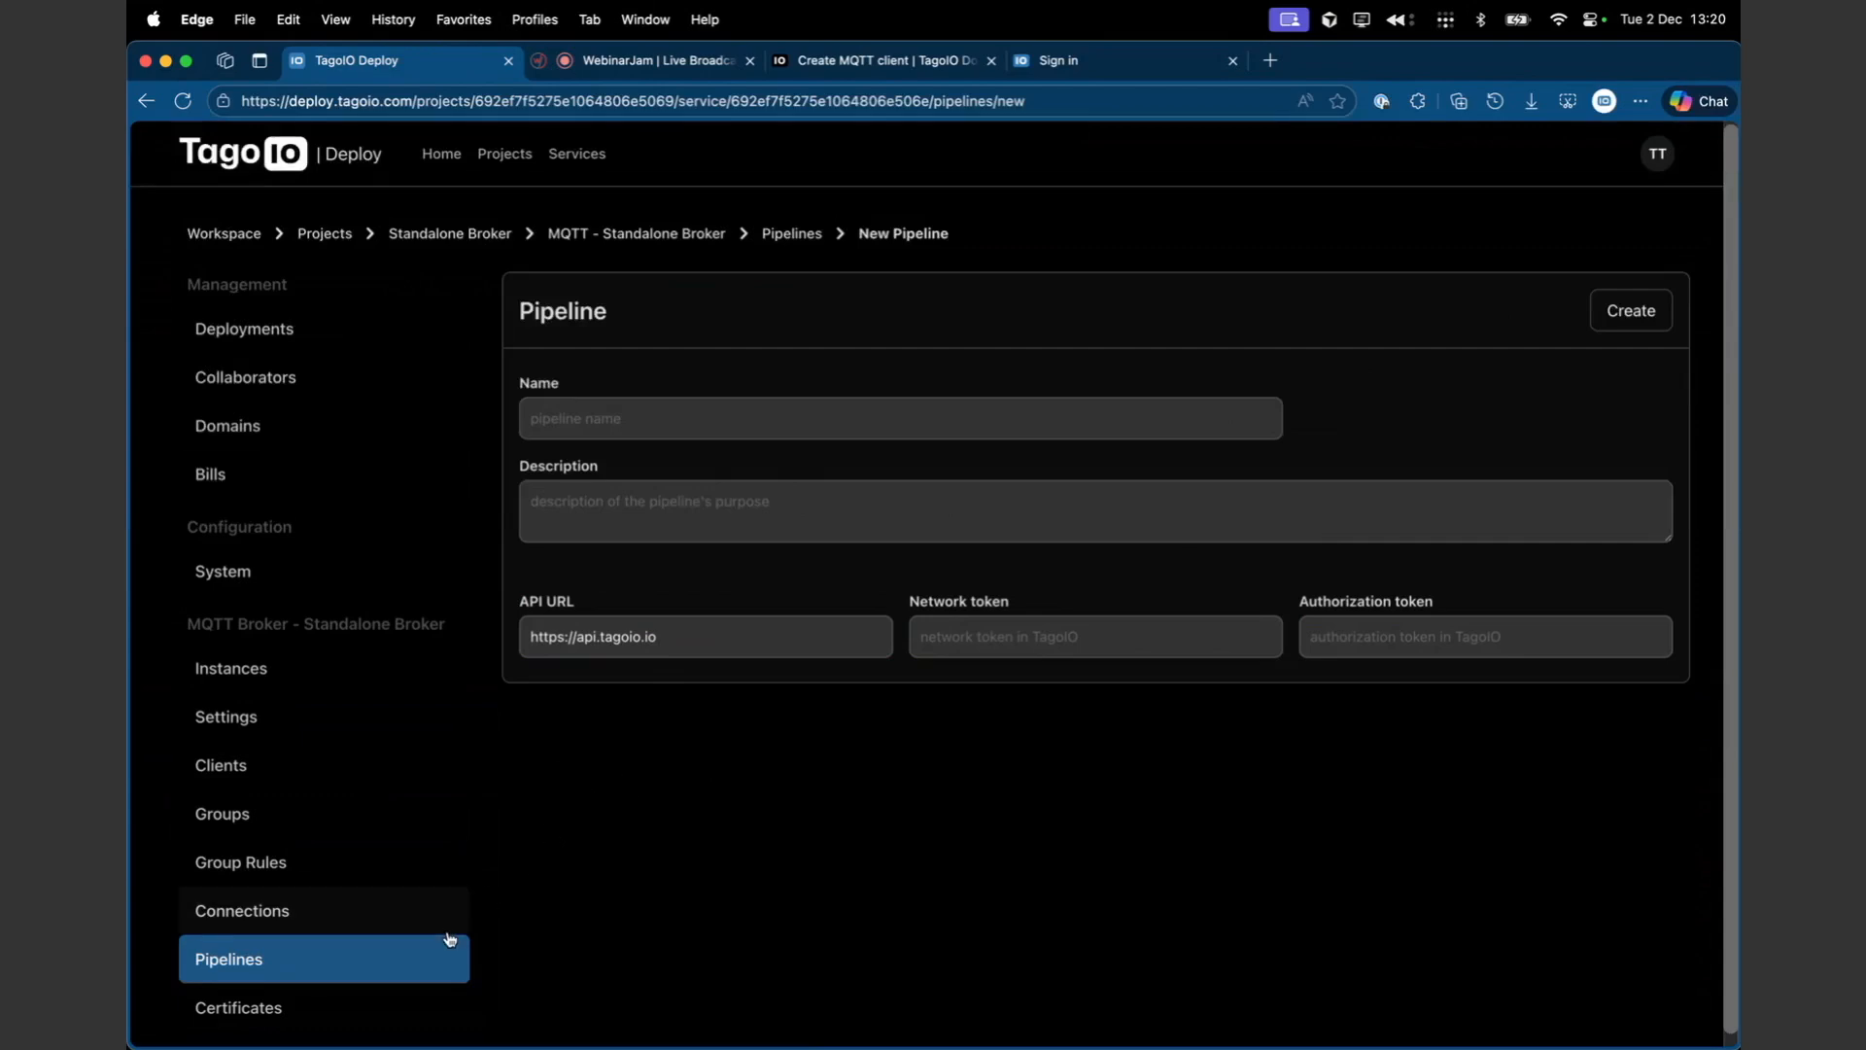
- Open the broker's Certificates page and turn on Enable Custom Certificate
left_click(371, 1014)
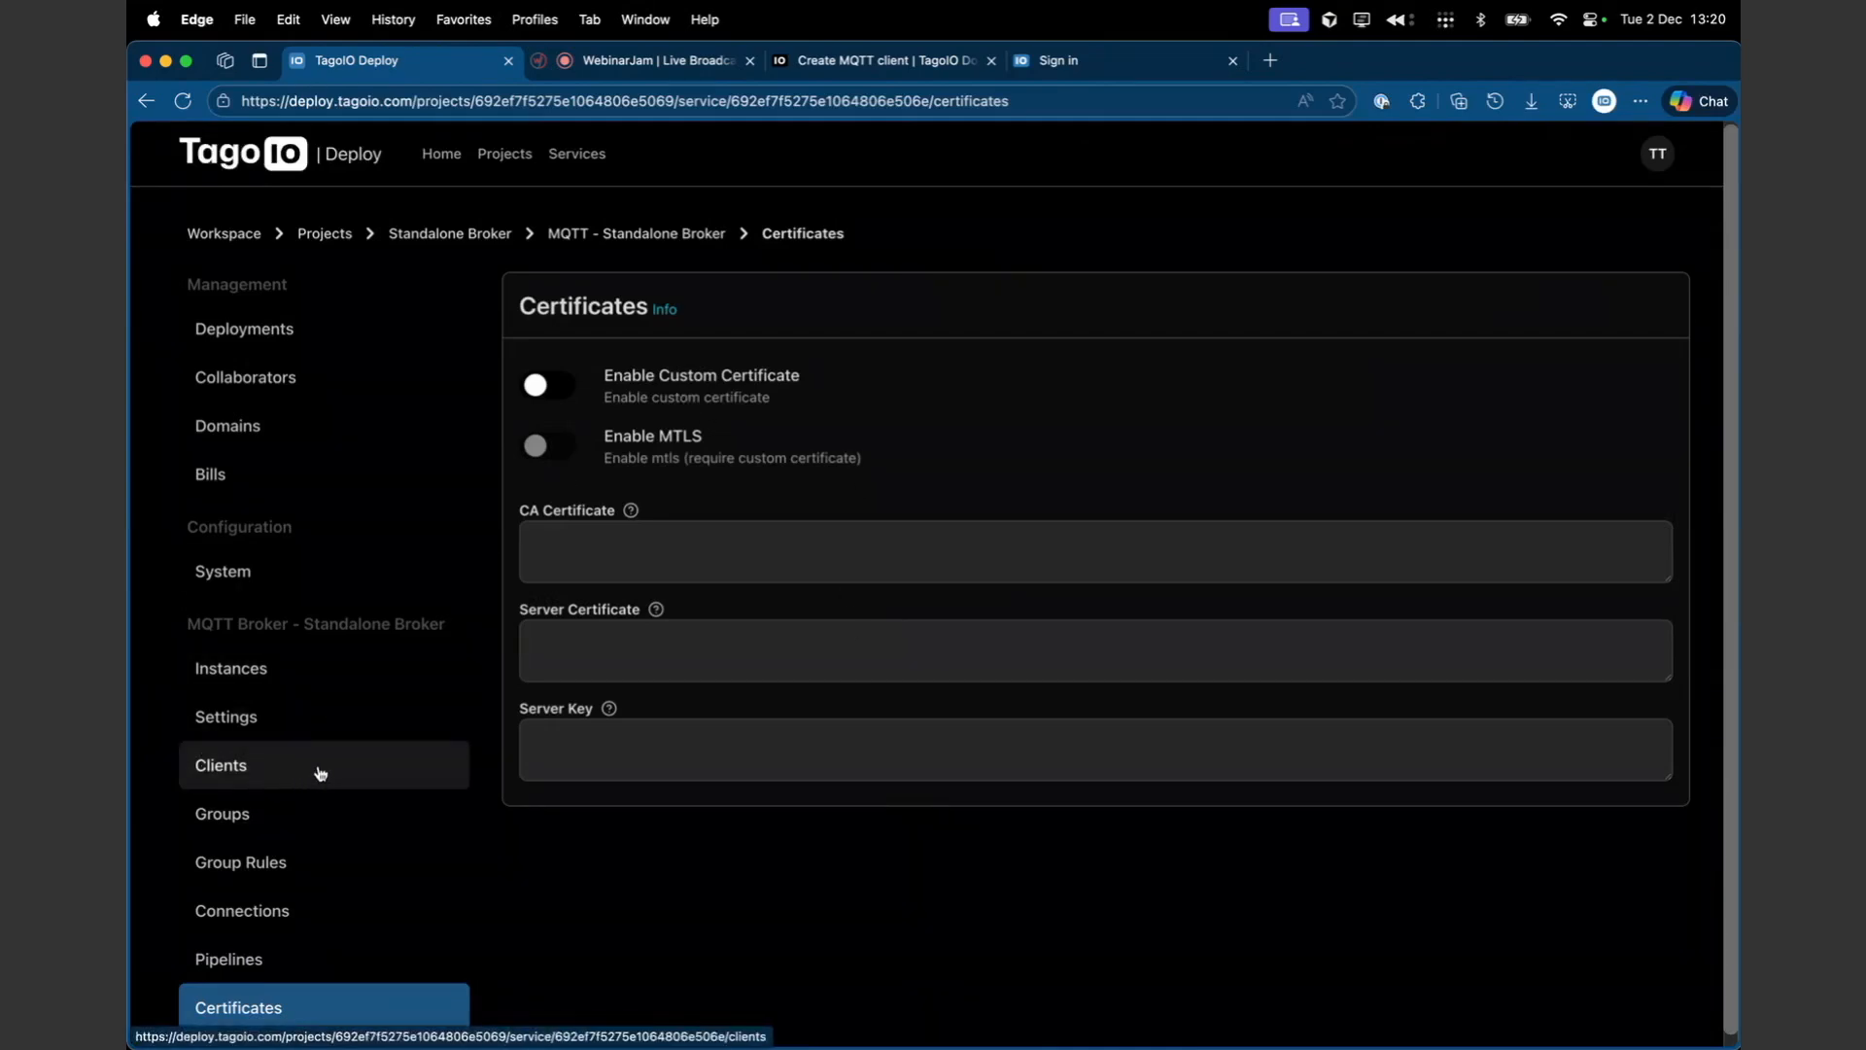
left_click(547, 387)
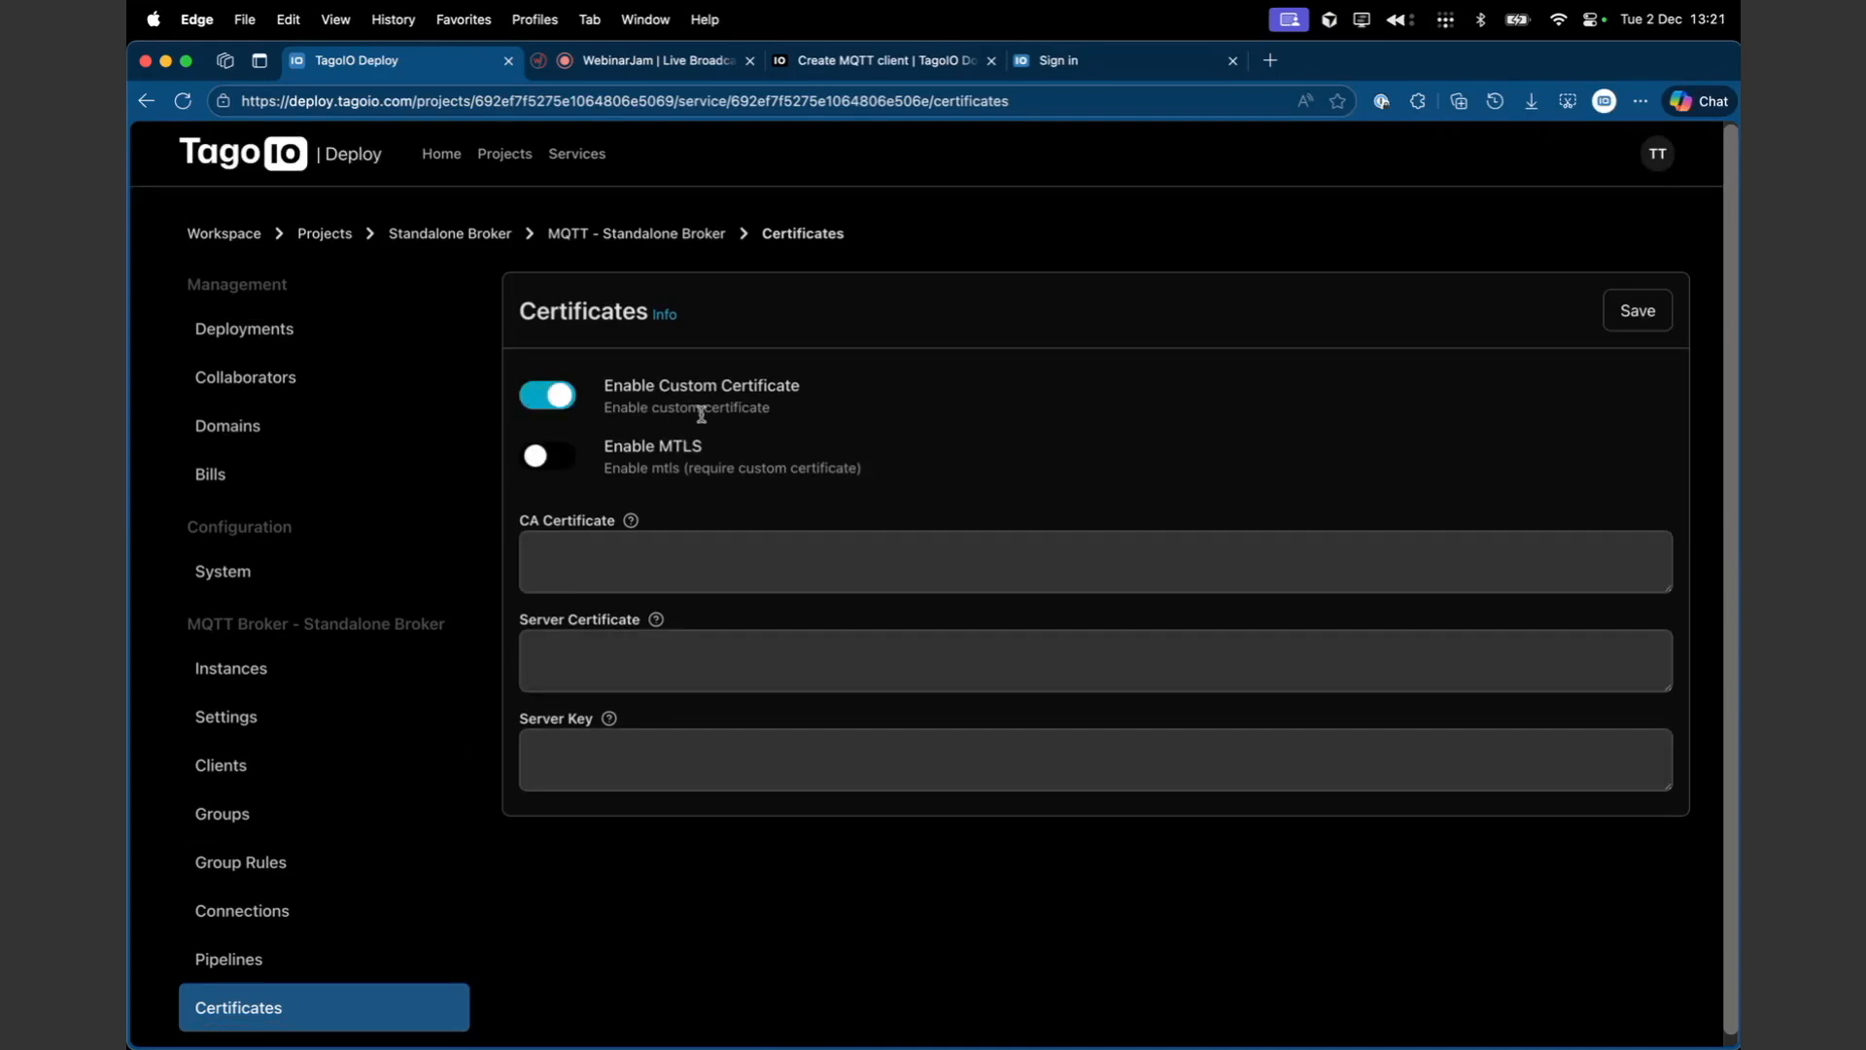
left_click(604, 547)
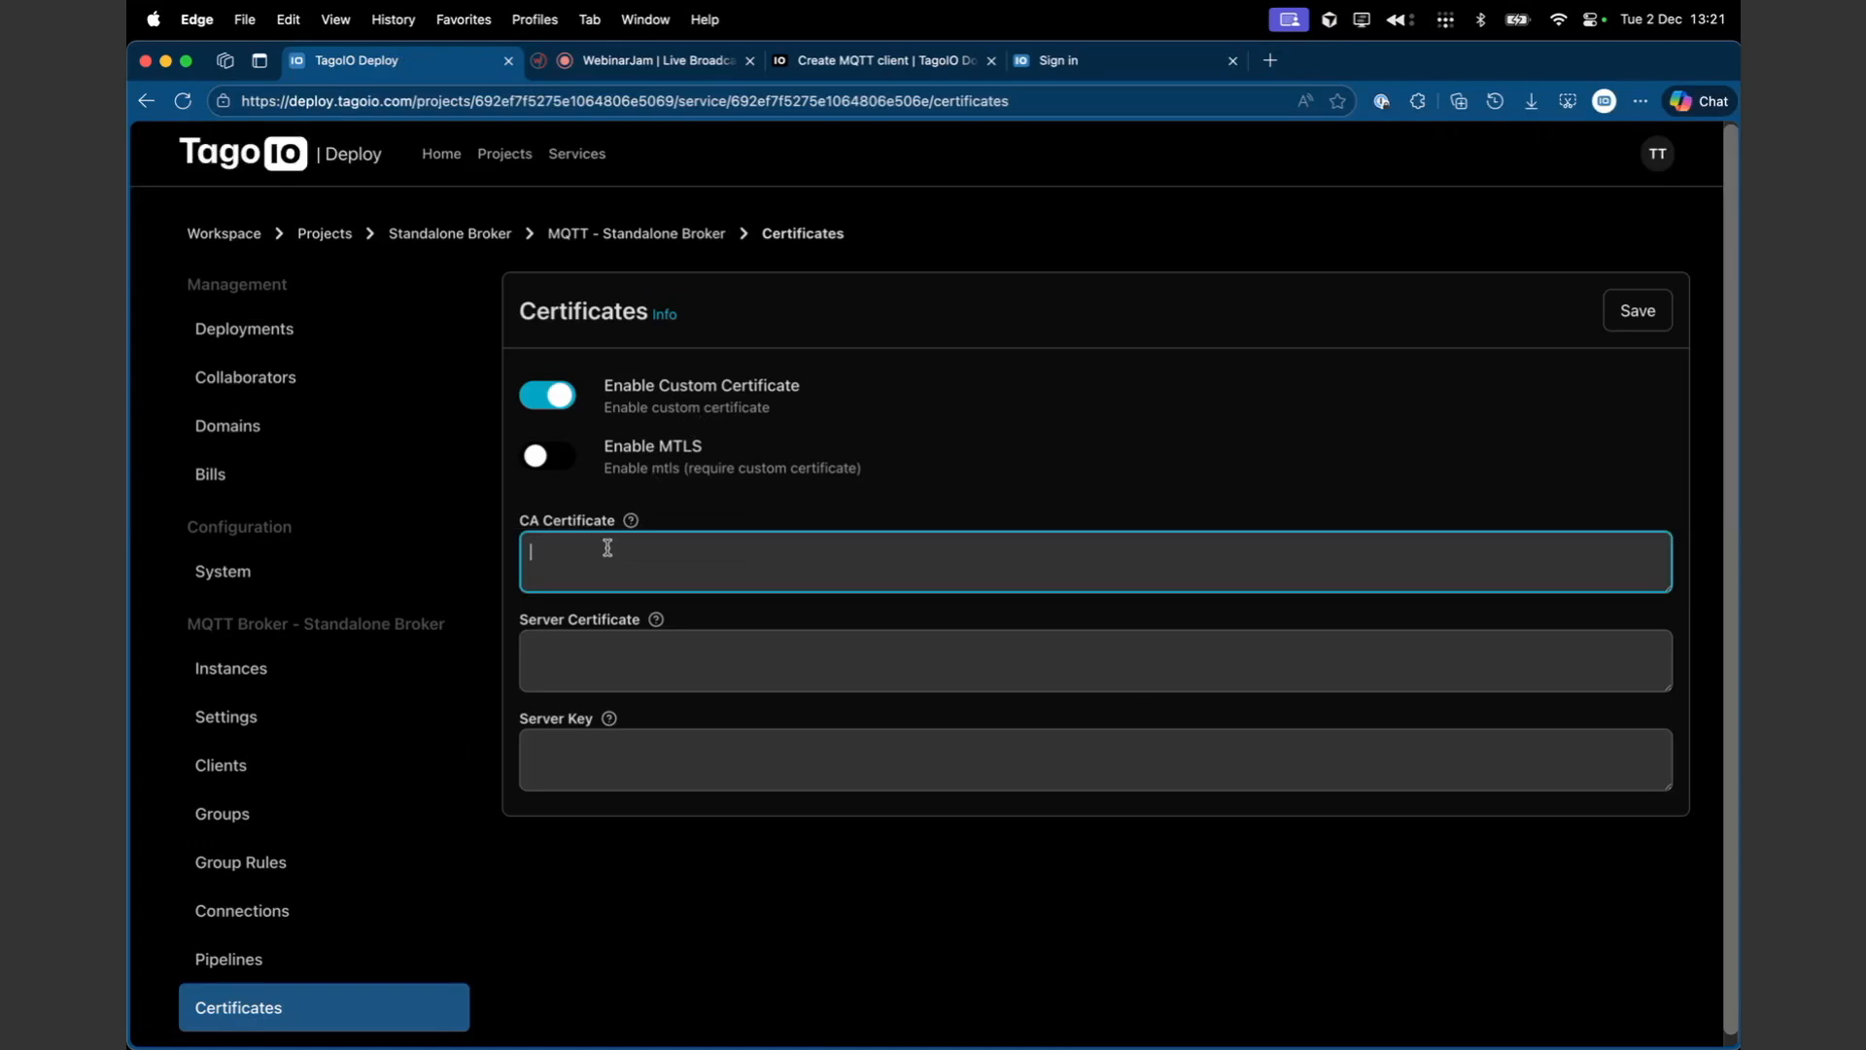
mouse_move(632, 526)
- Toggle Enable MTLS on and back off
left_click(566, 467)
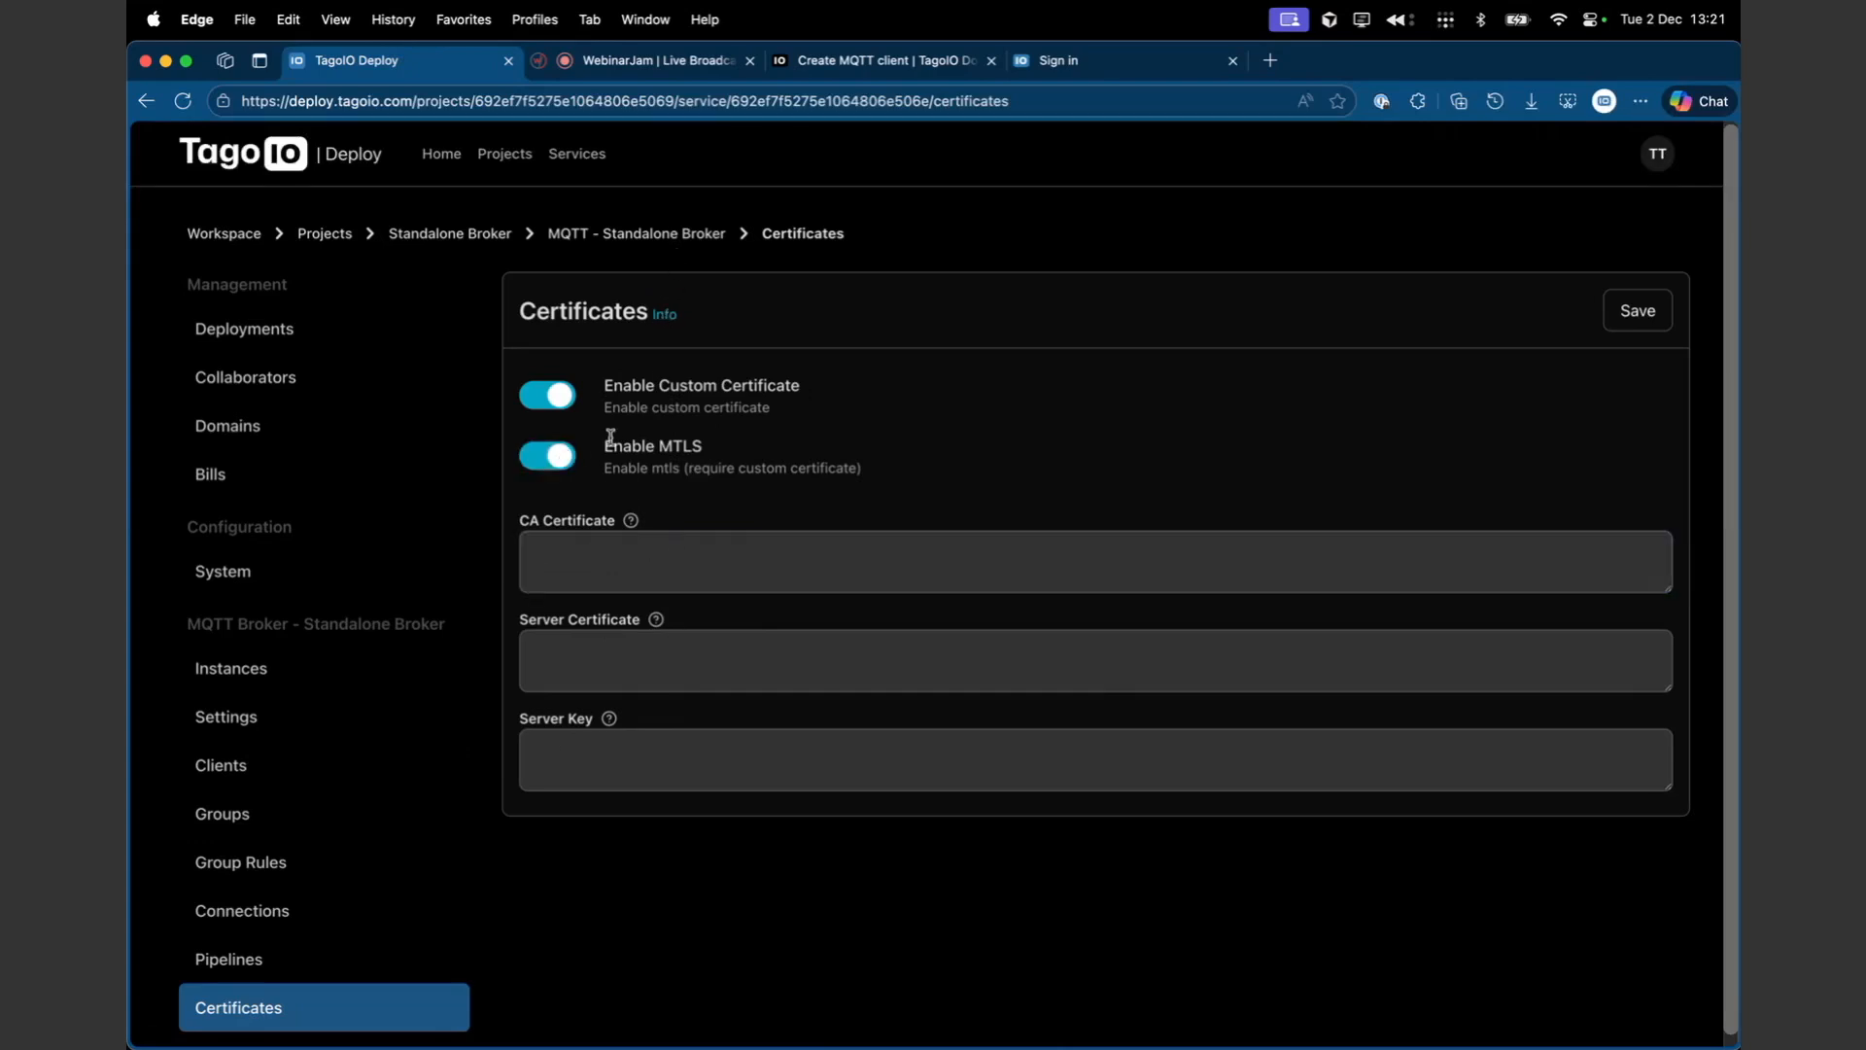
left_click_drag(632, 445, 719, 448)
left_click(533, 452)
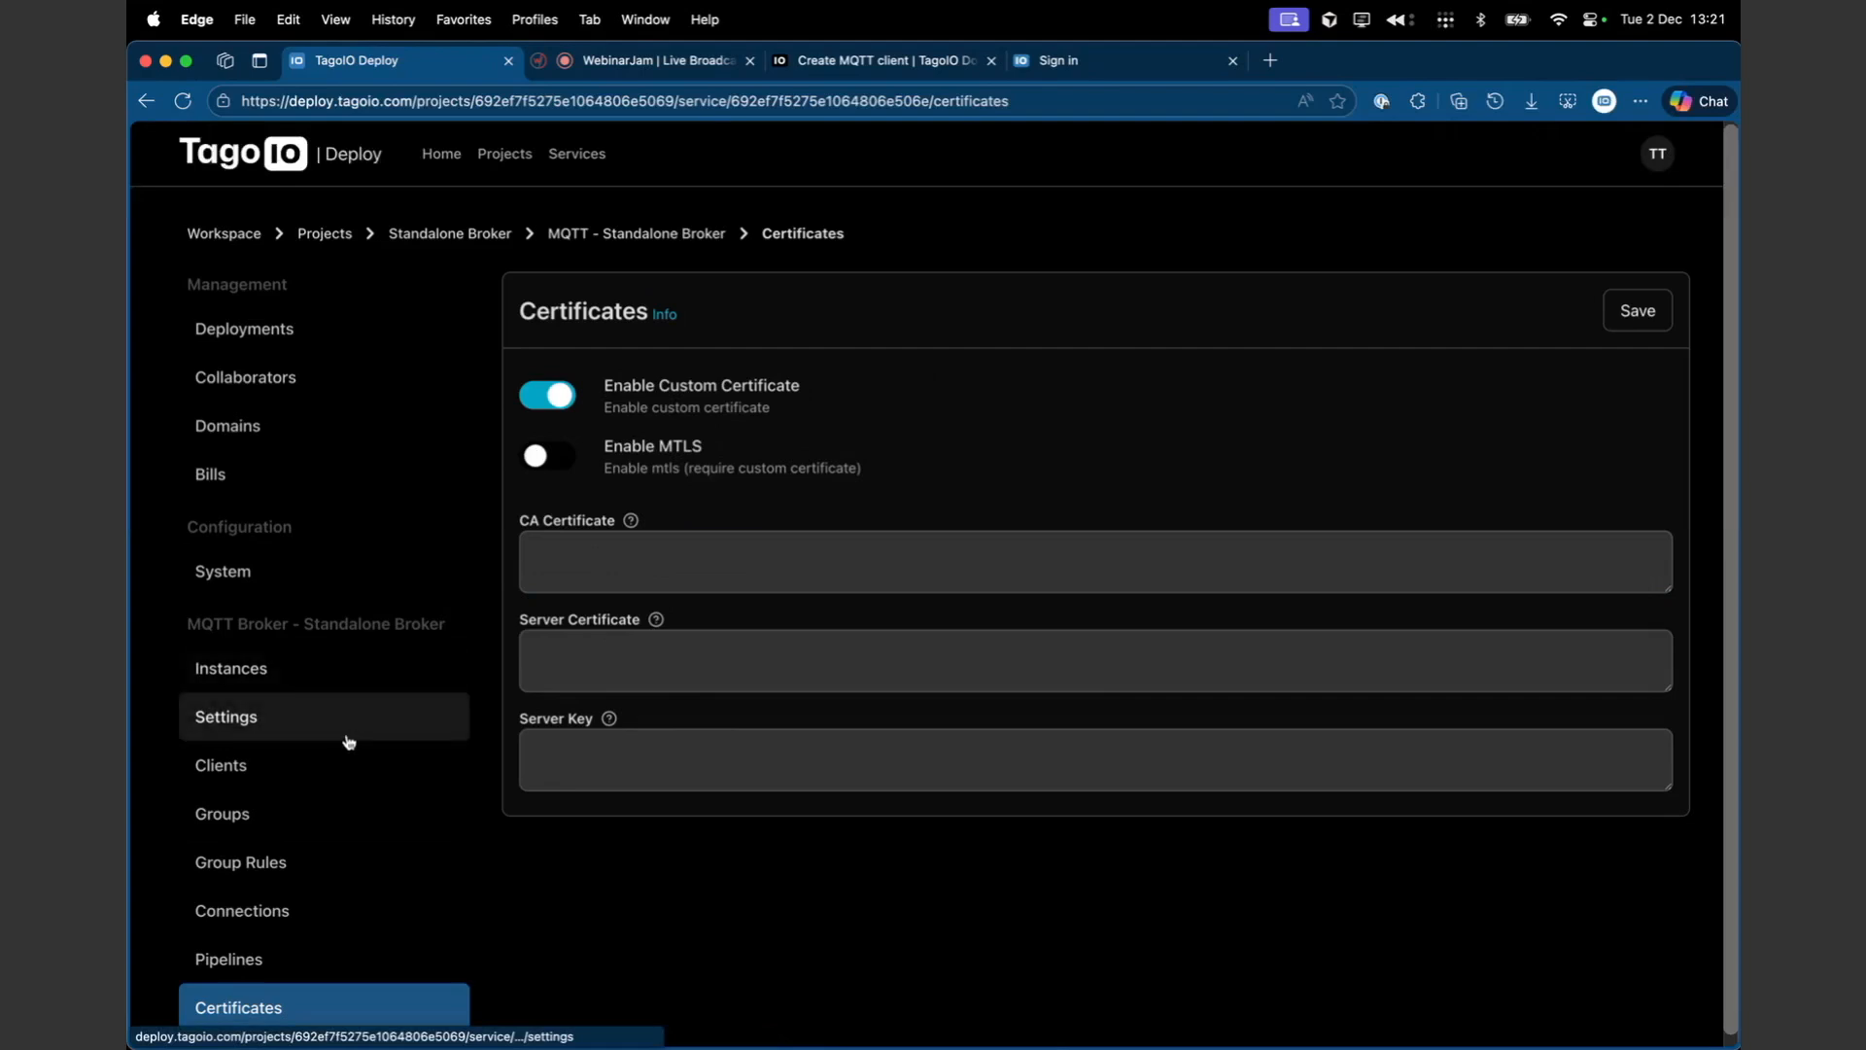
- Open the broker's Clients page, start a new client and enable Credentials authentication
left_click(329, 771)
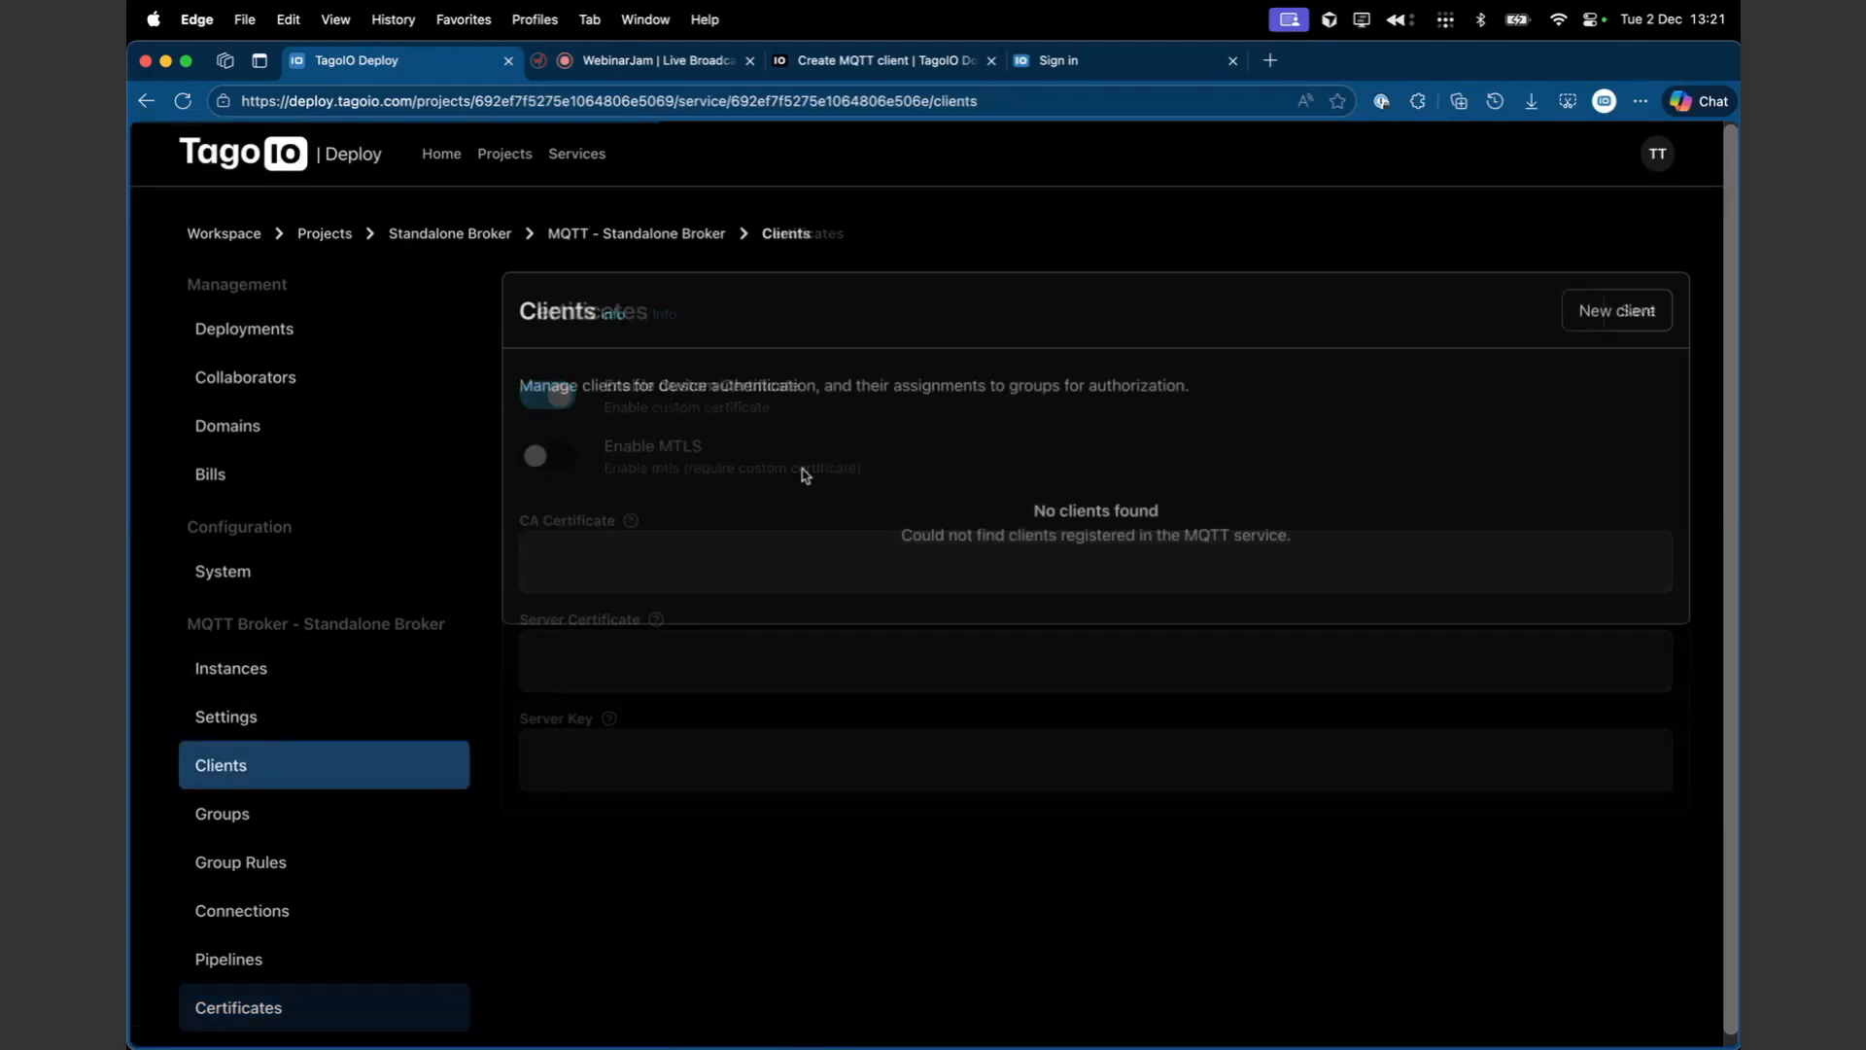
left_click(1657, 303)
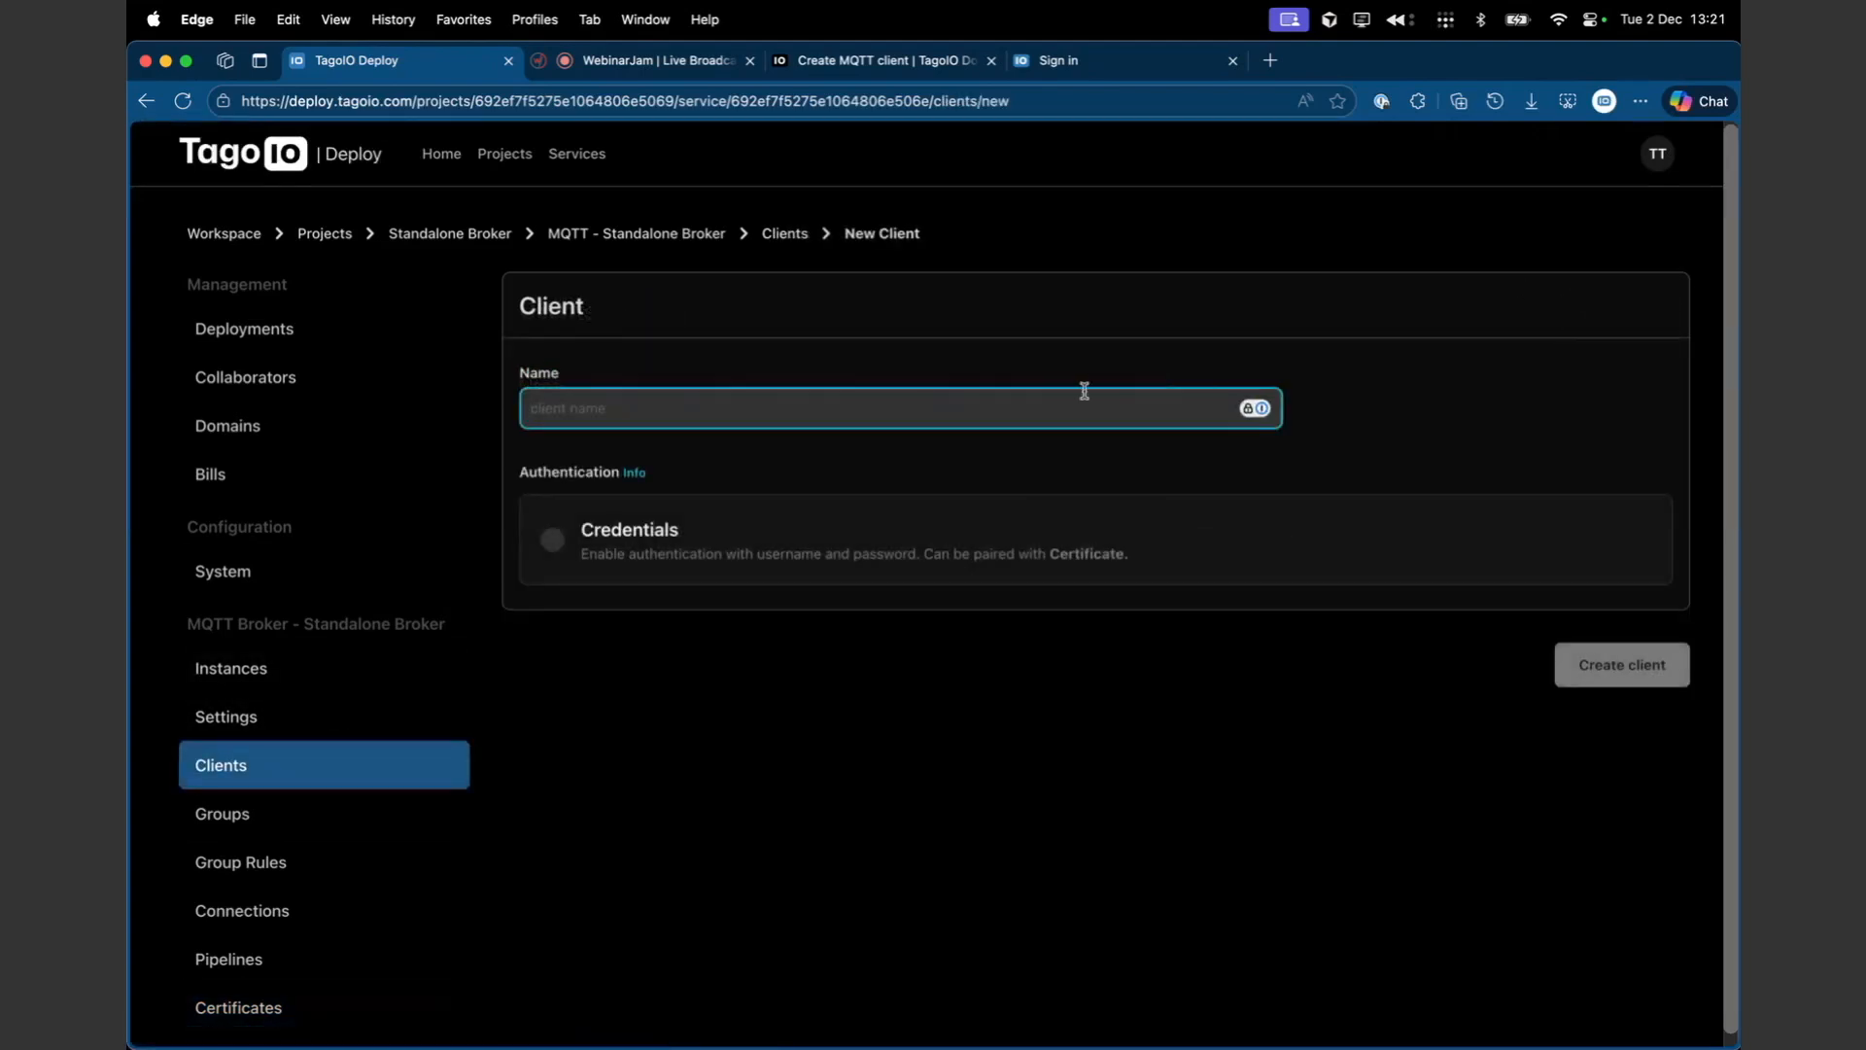
left_click(847, 550)
left_click(740, 624)
left_click(721, 724)
left_click(738, 636)
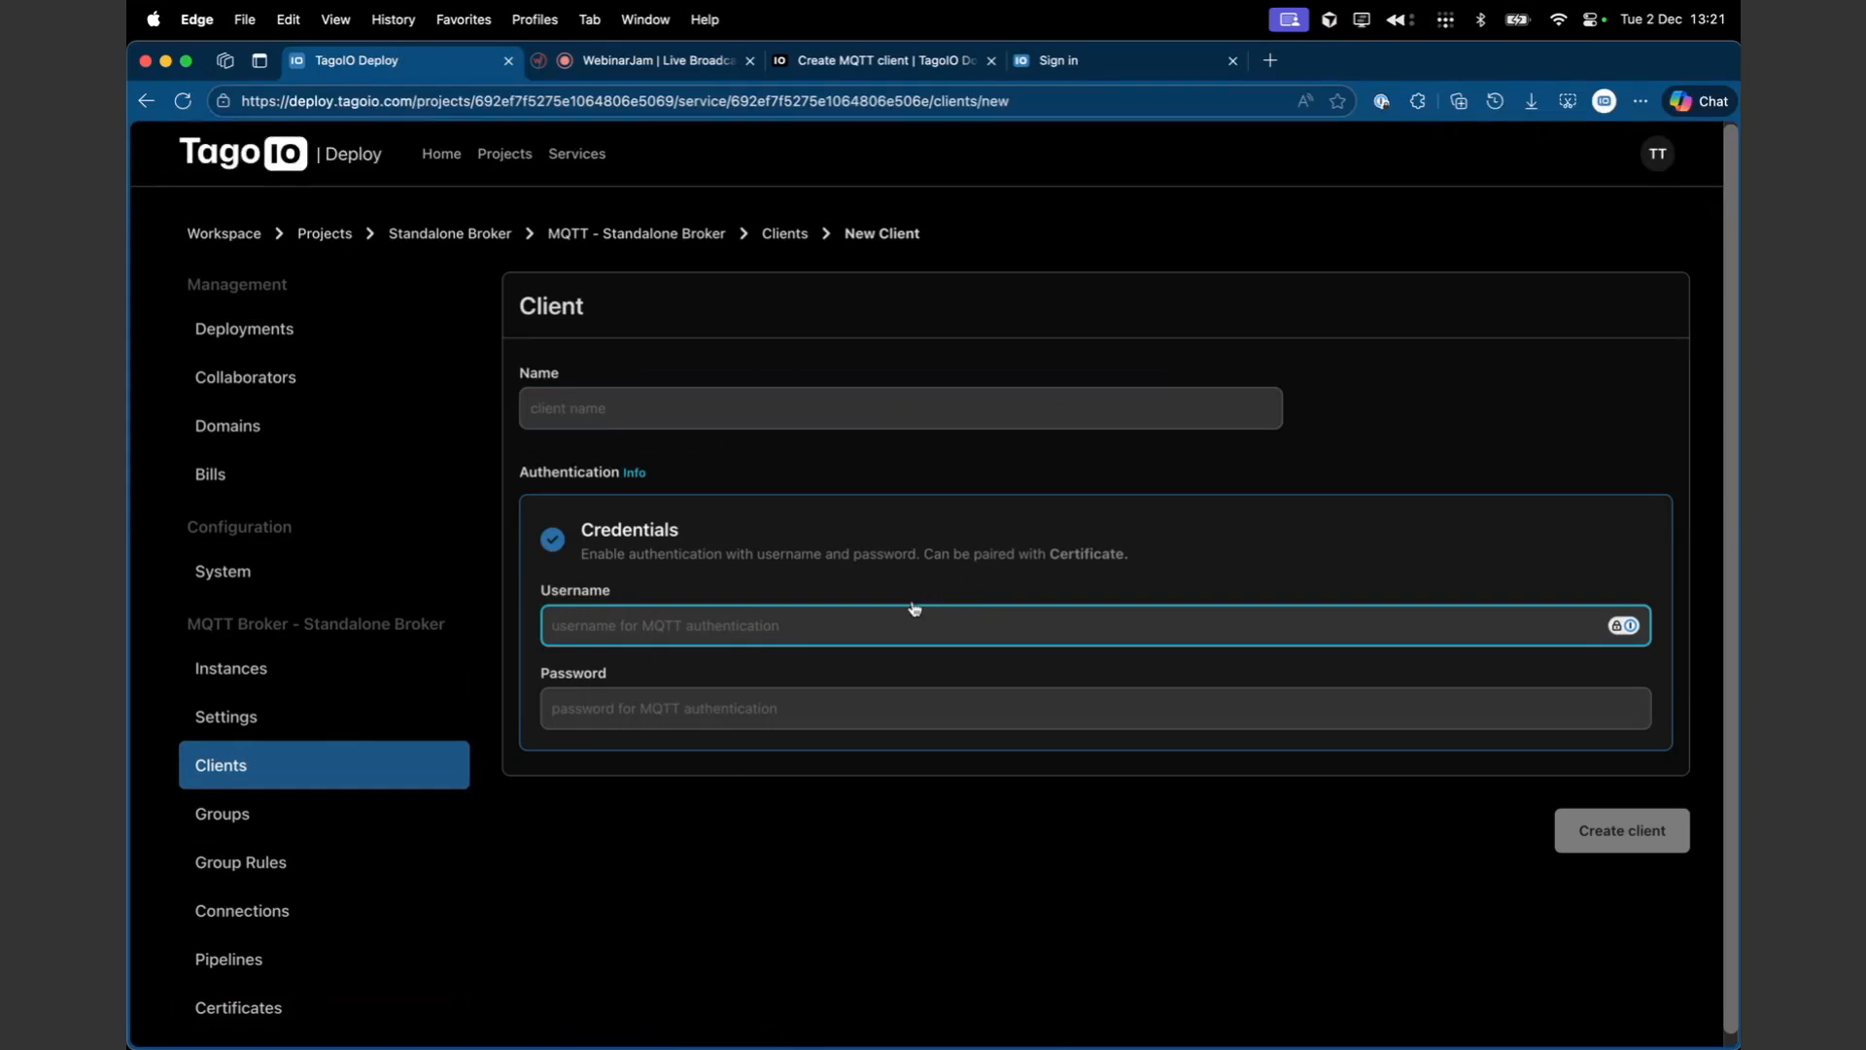
- Examine the new client's username and password fields and the Credentials option
left_click(704, 694)
left_click(709, 620)
left_click(768, 712)
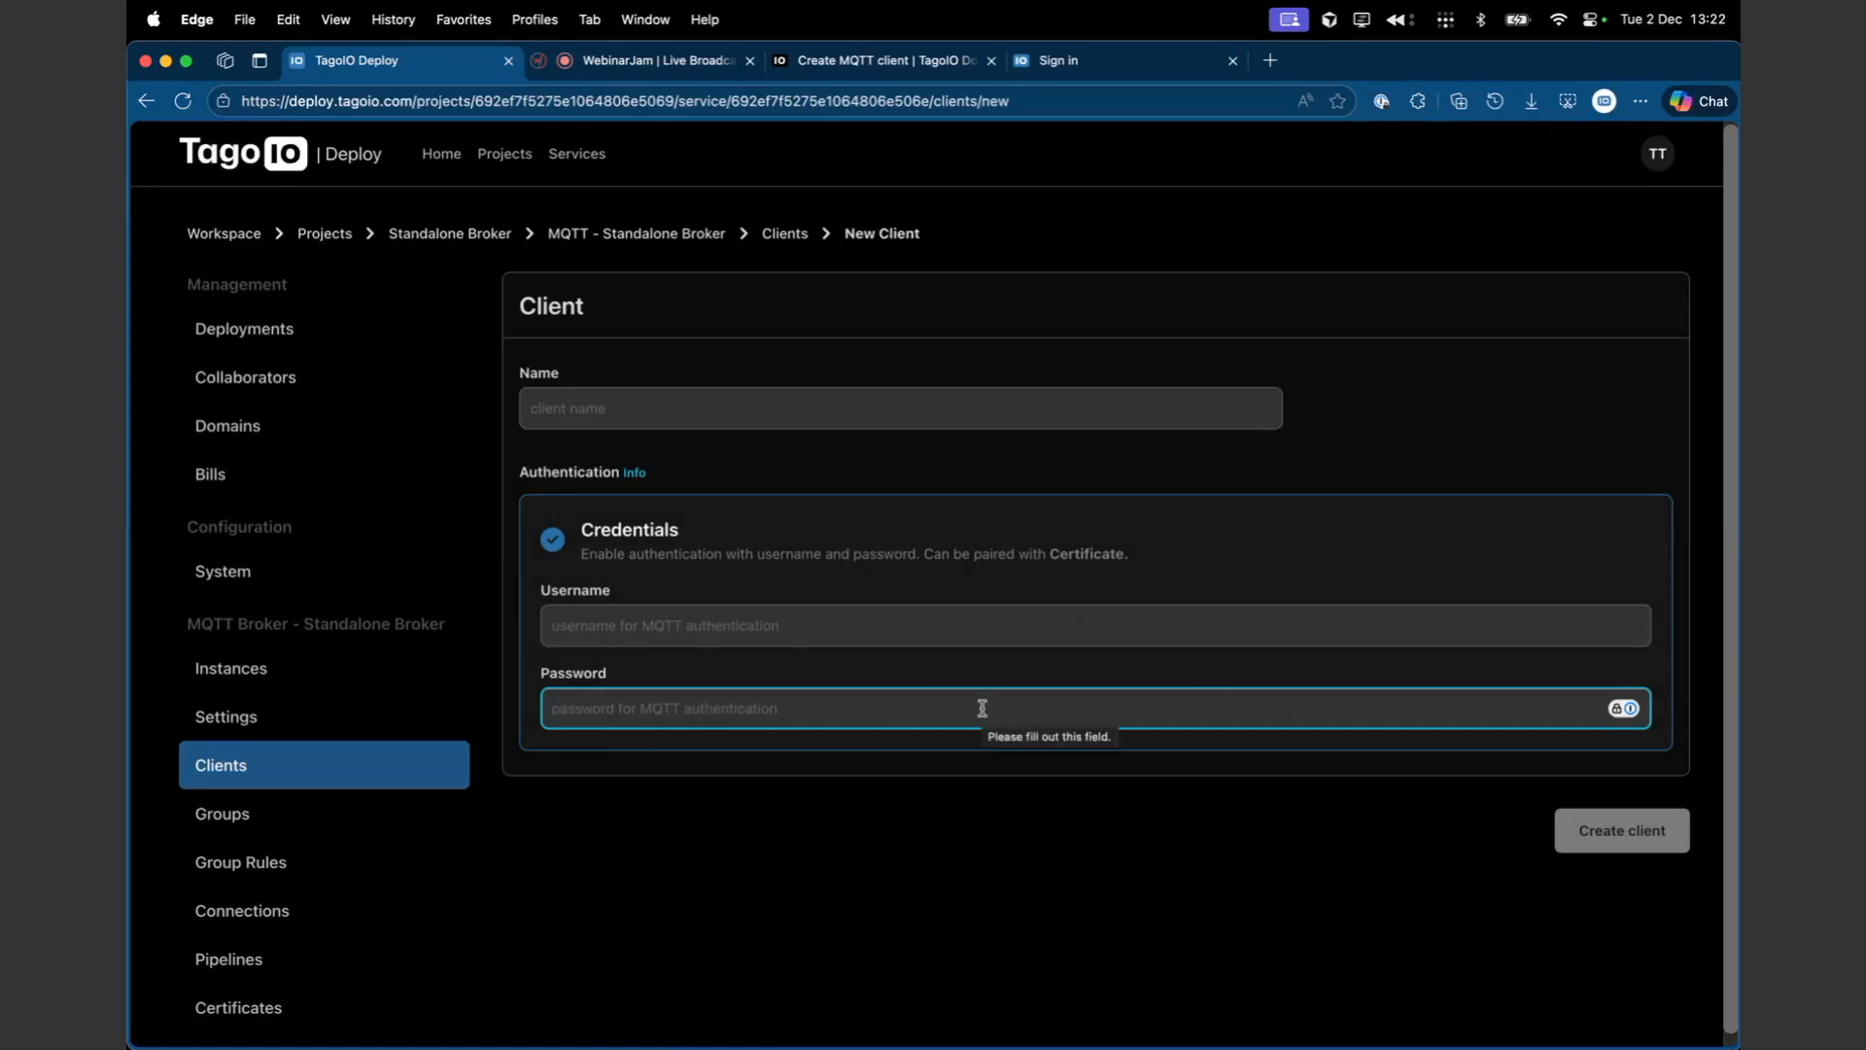
left_click(917, 615)
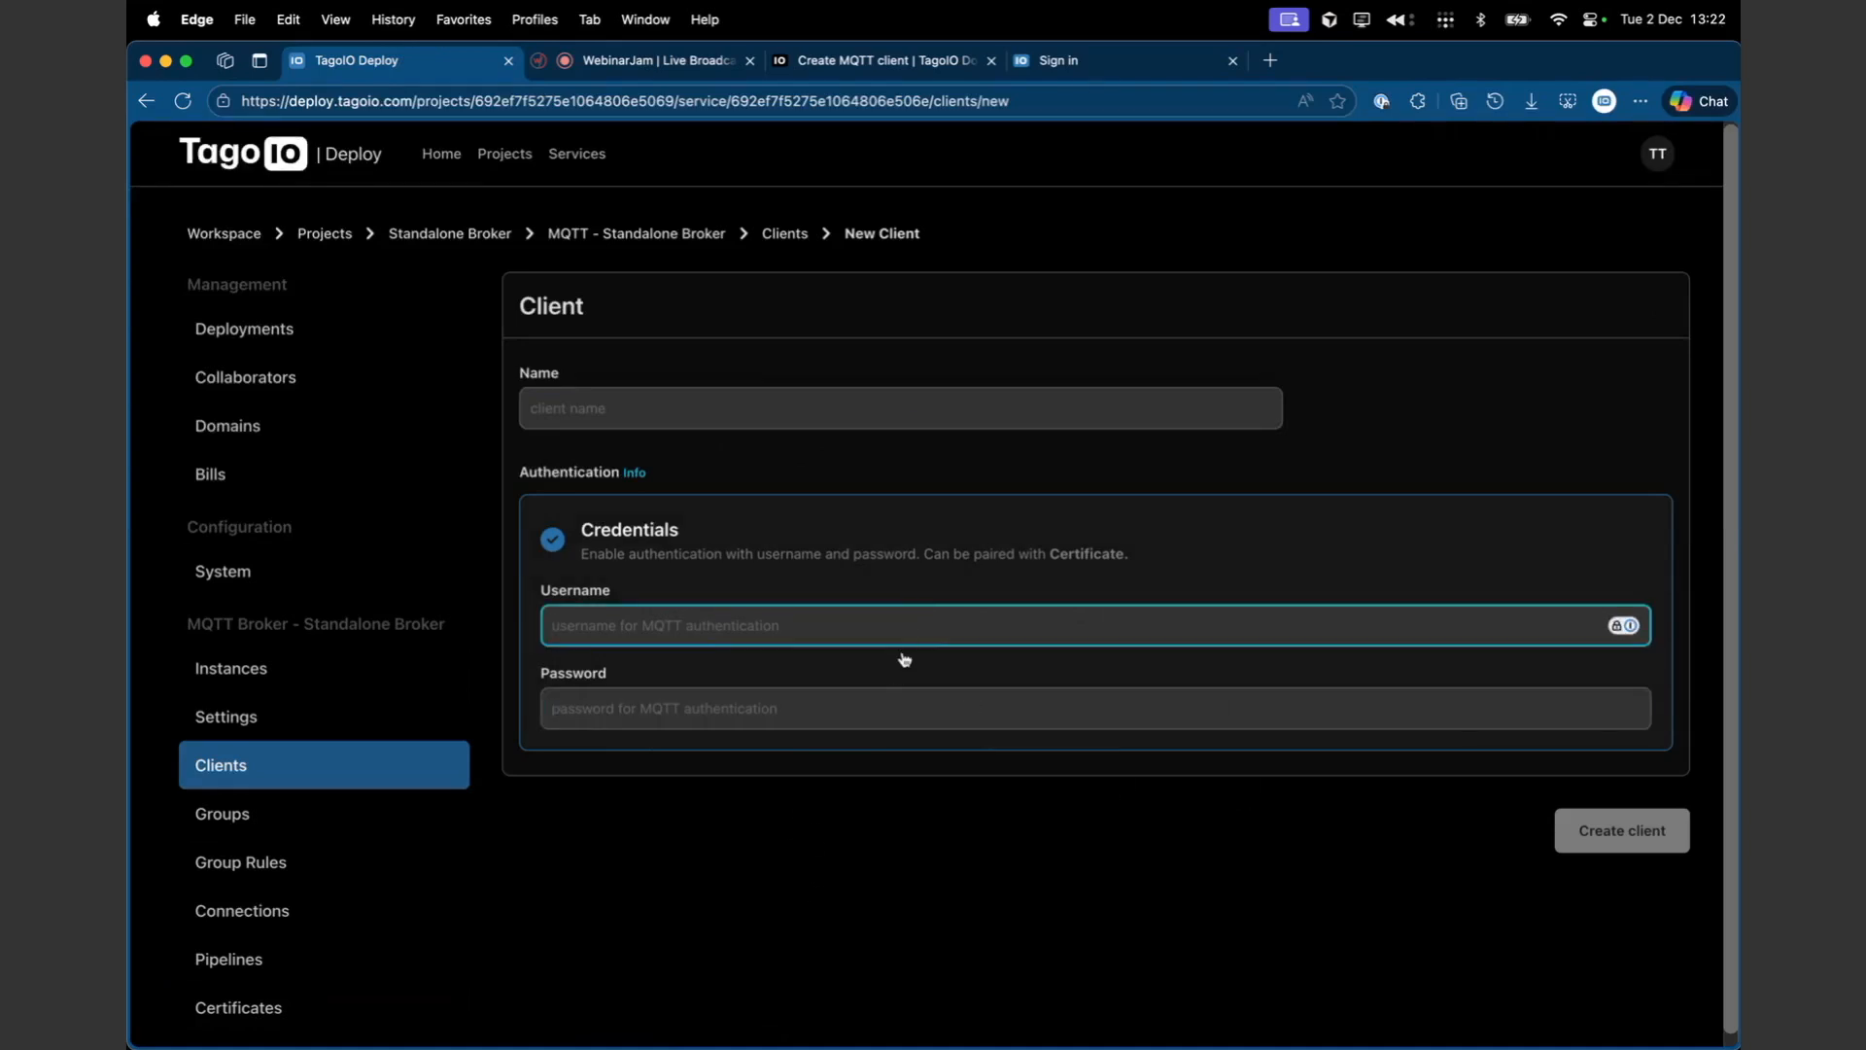
left_click(708, 704)
left_click(716, 655)
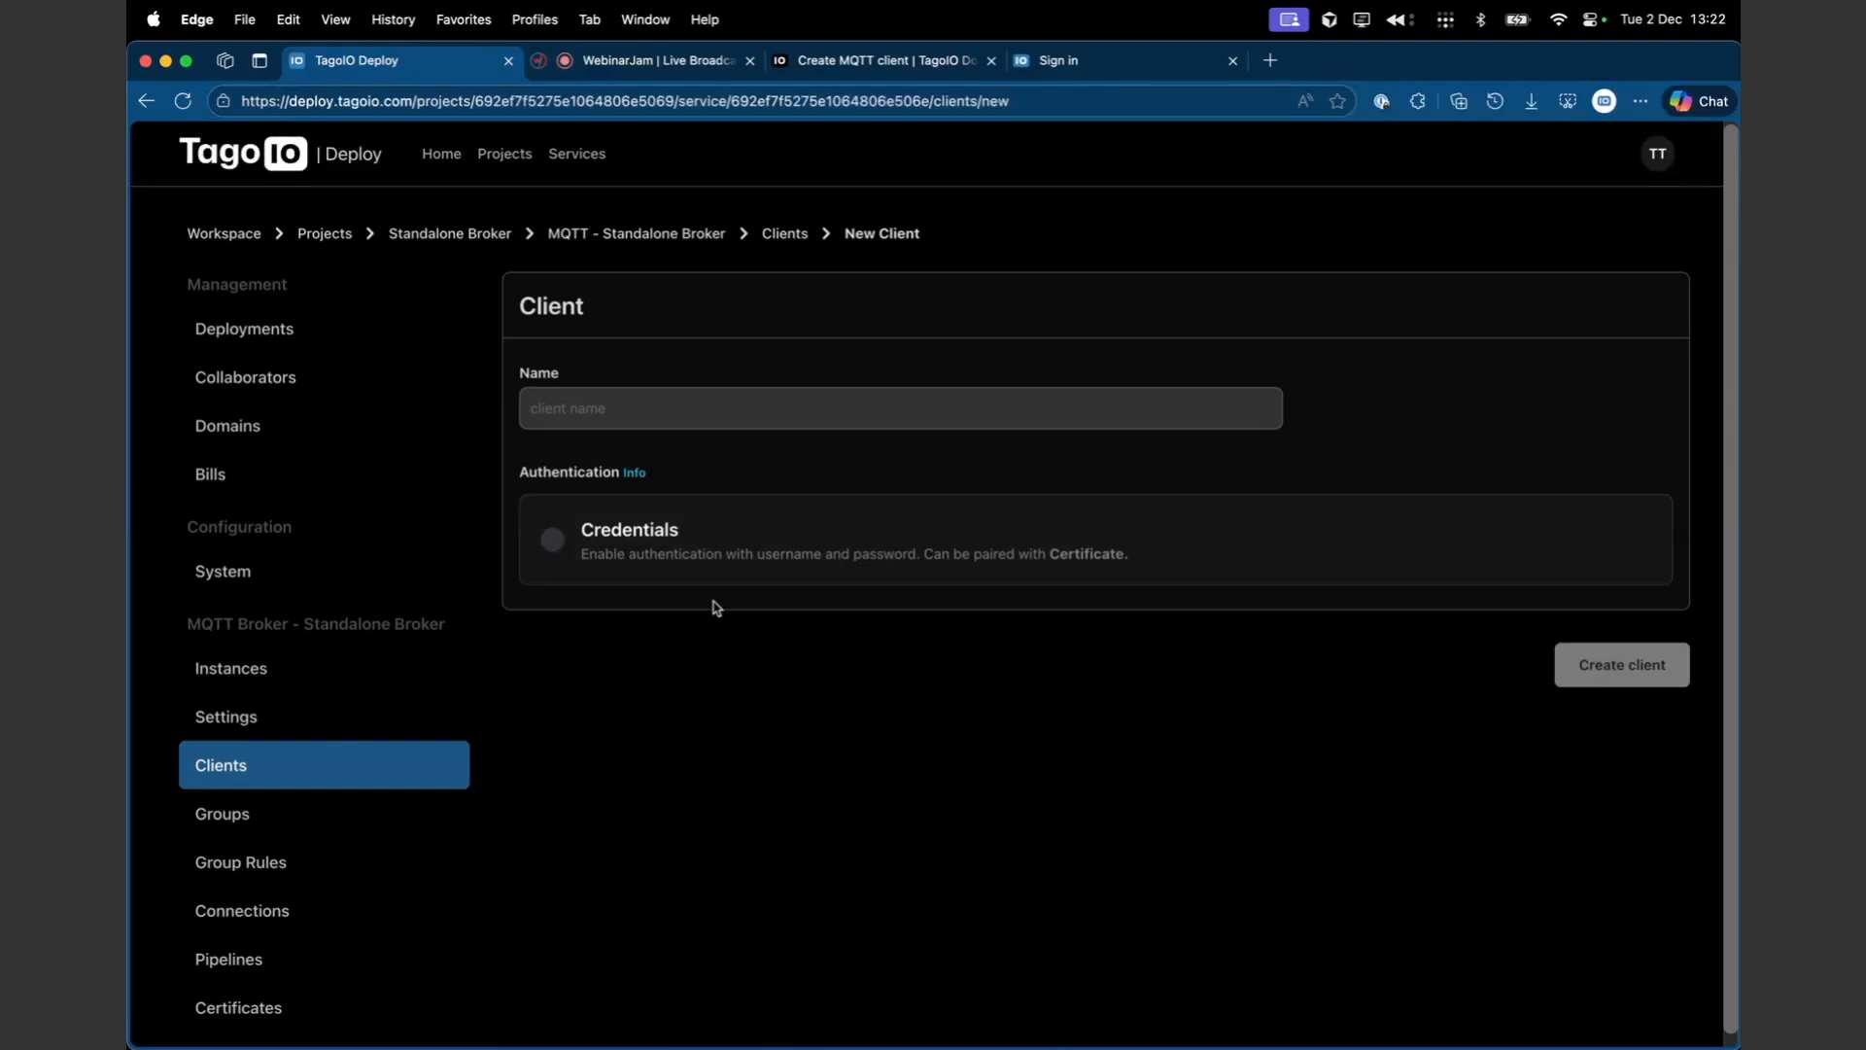
left_click(726, 553)
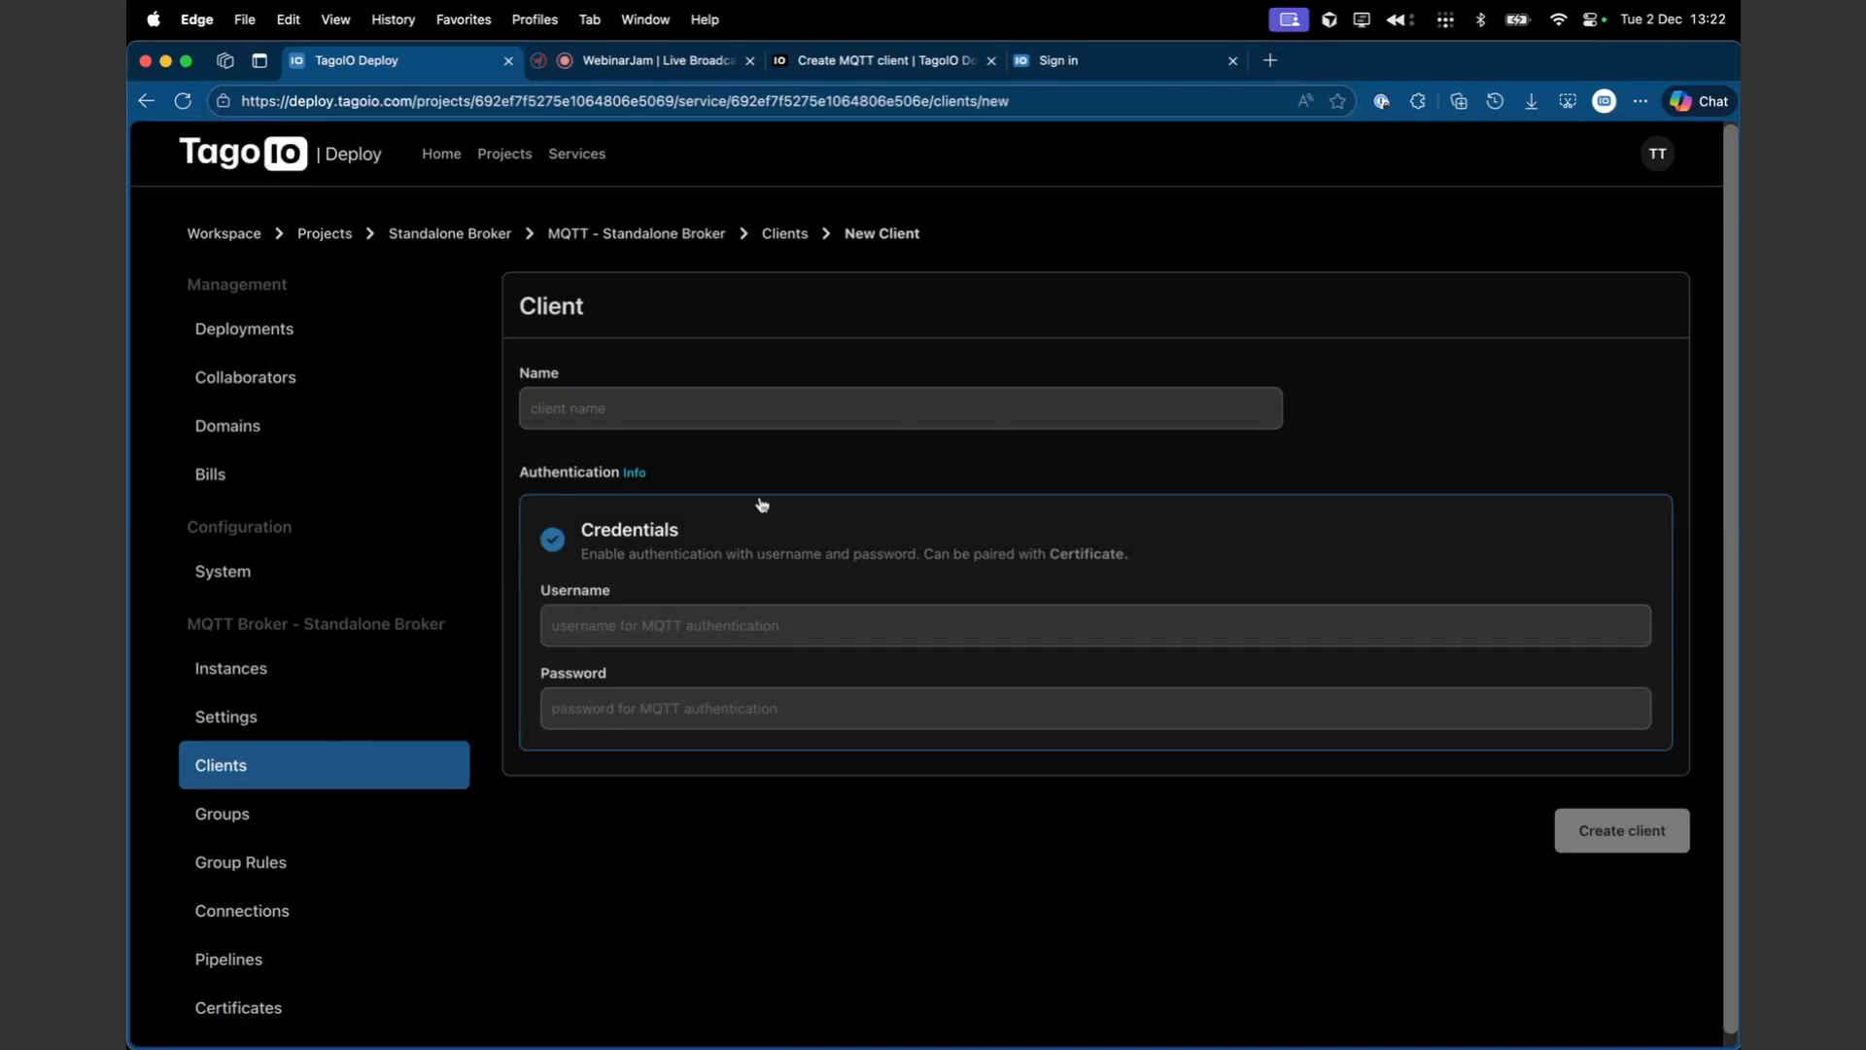
scroll(799, 317, "up", 1)
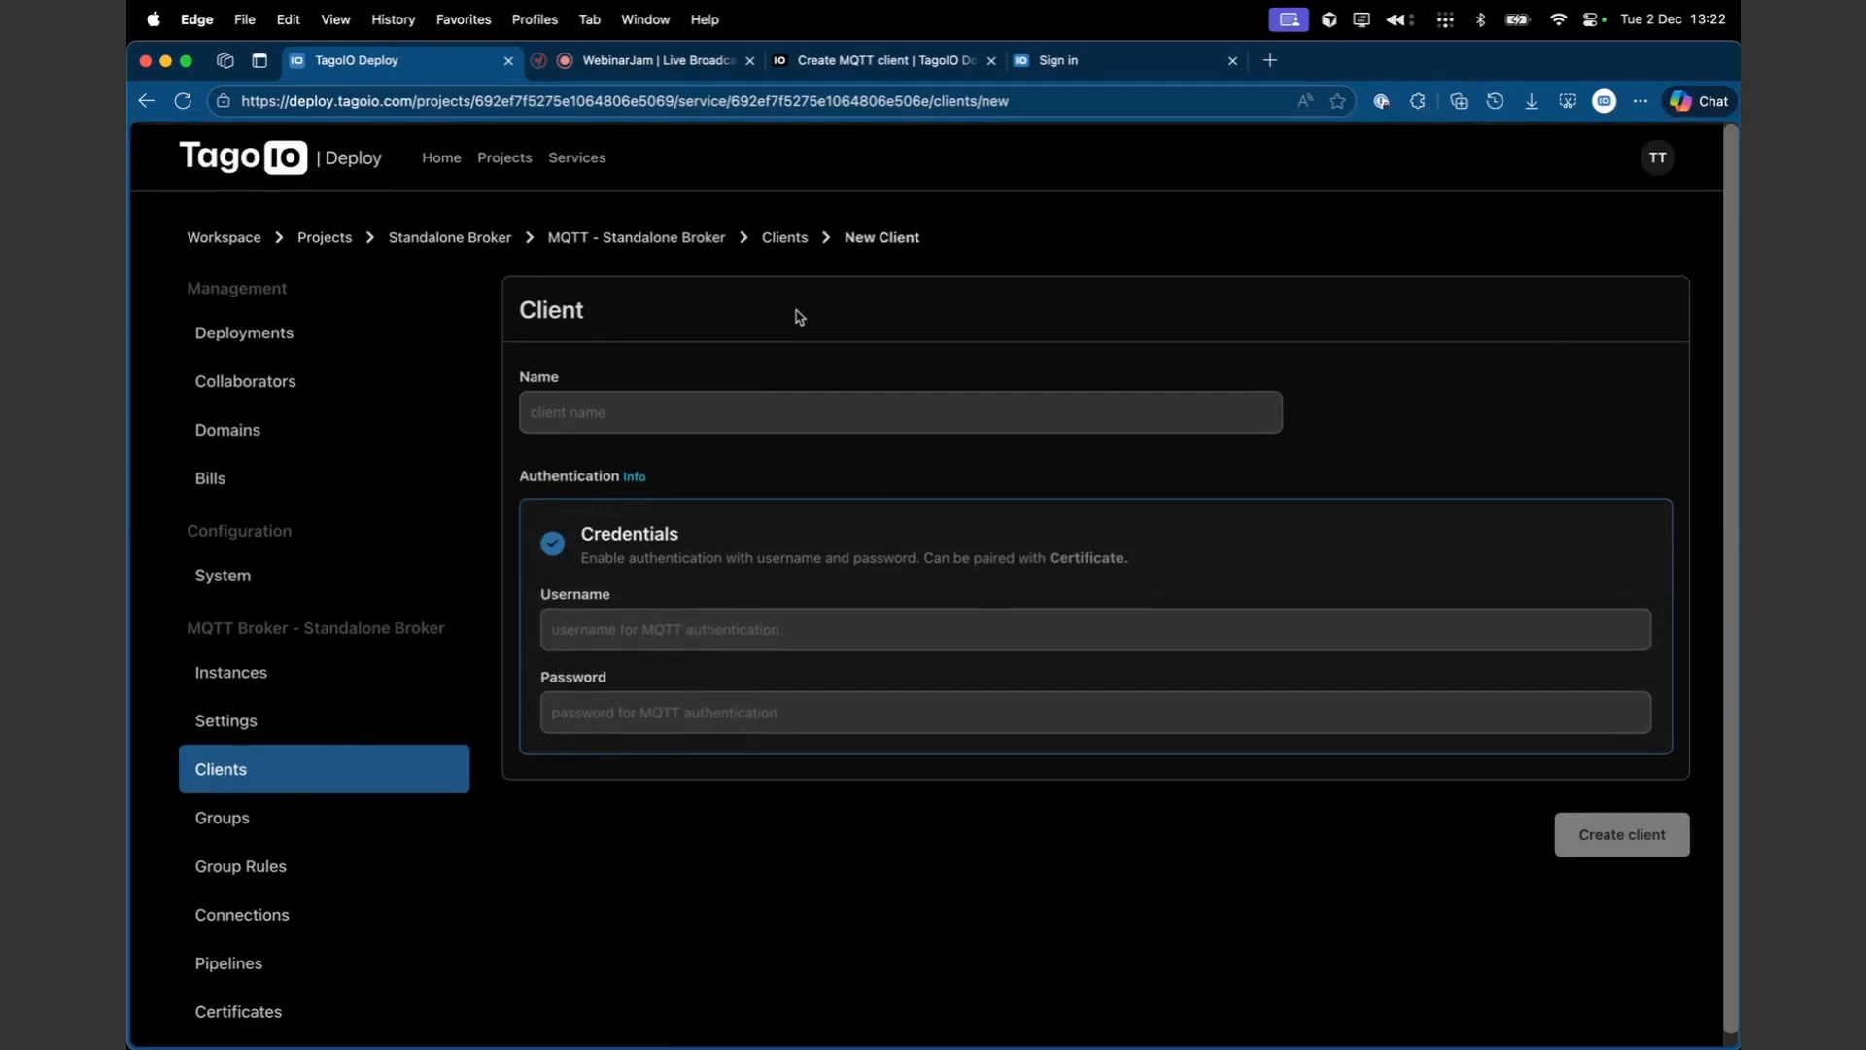
scroll(799, 317, "down", 1)
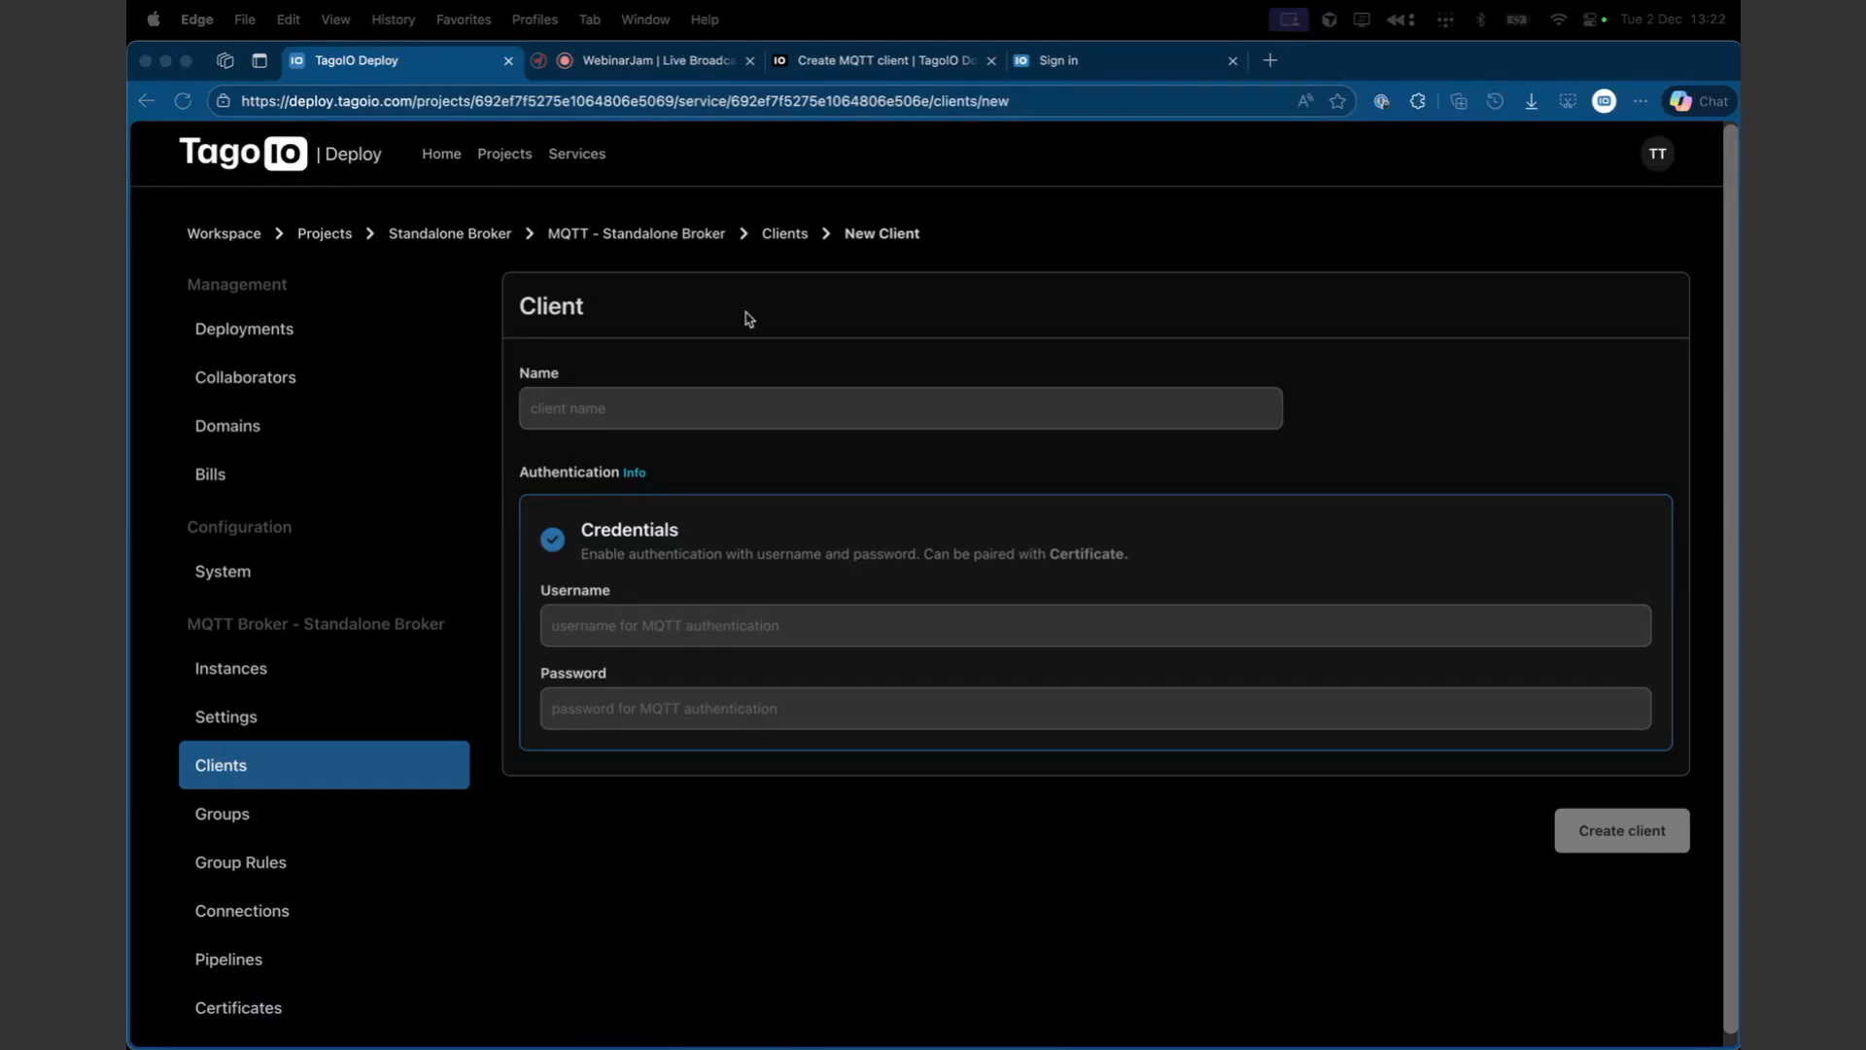
left_click(749, 319)
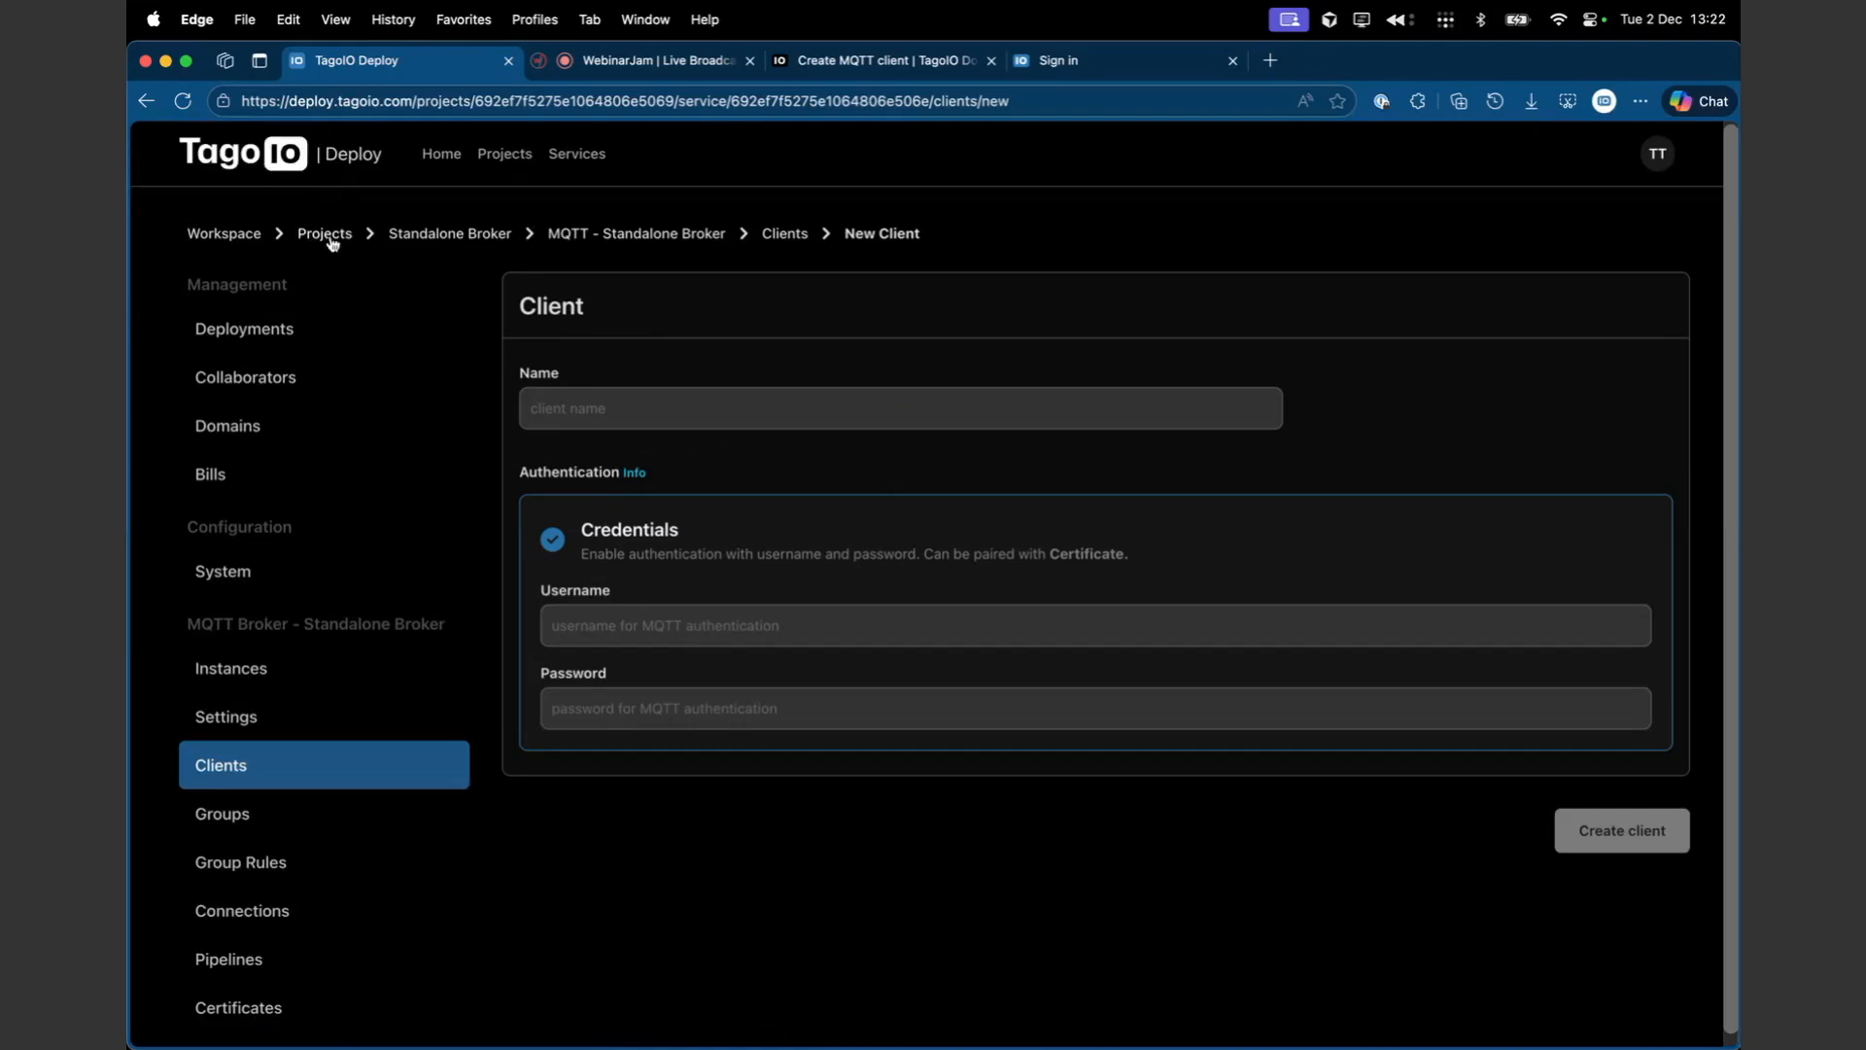
- Go to the Projects list and open the DevInstance project's Bills page
left_click(555, 163)
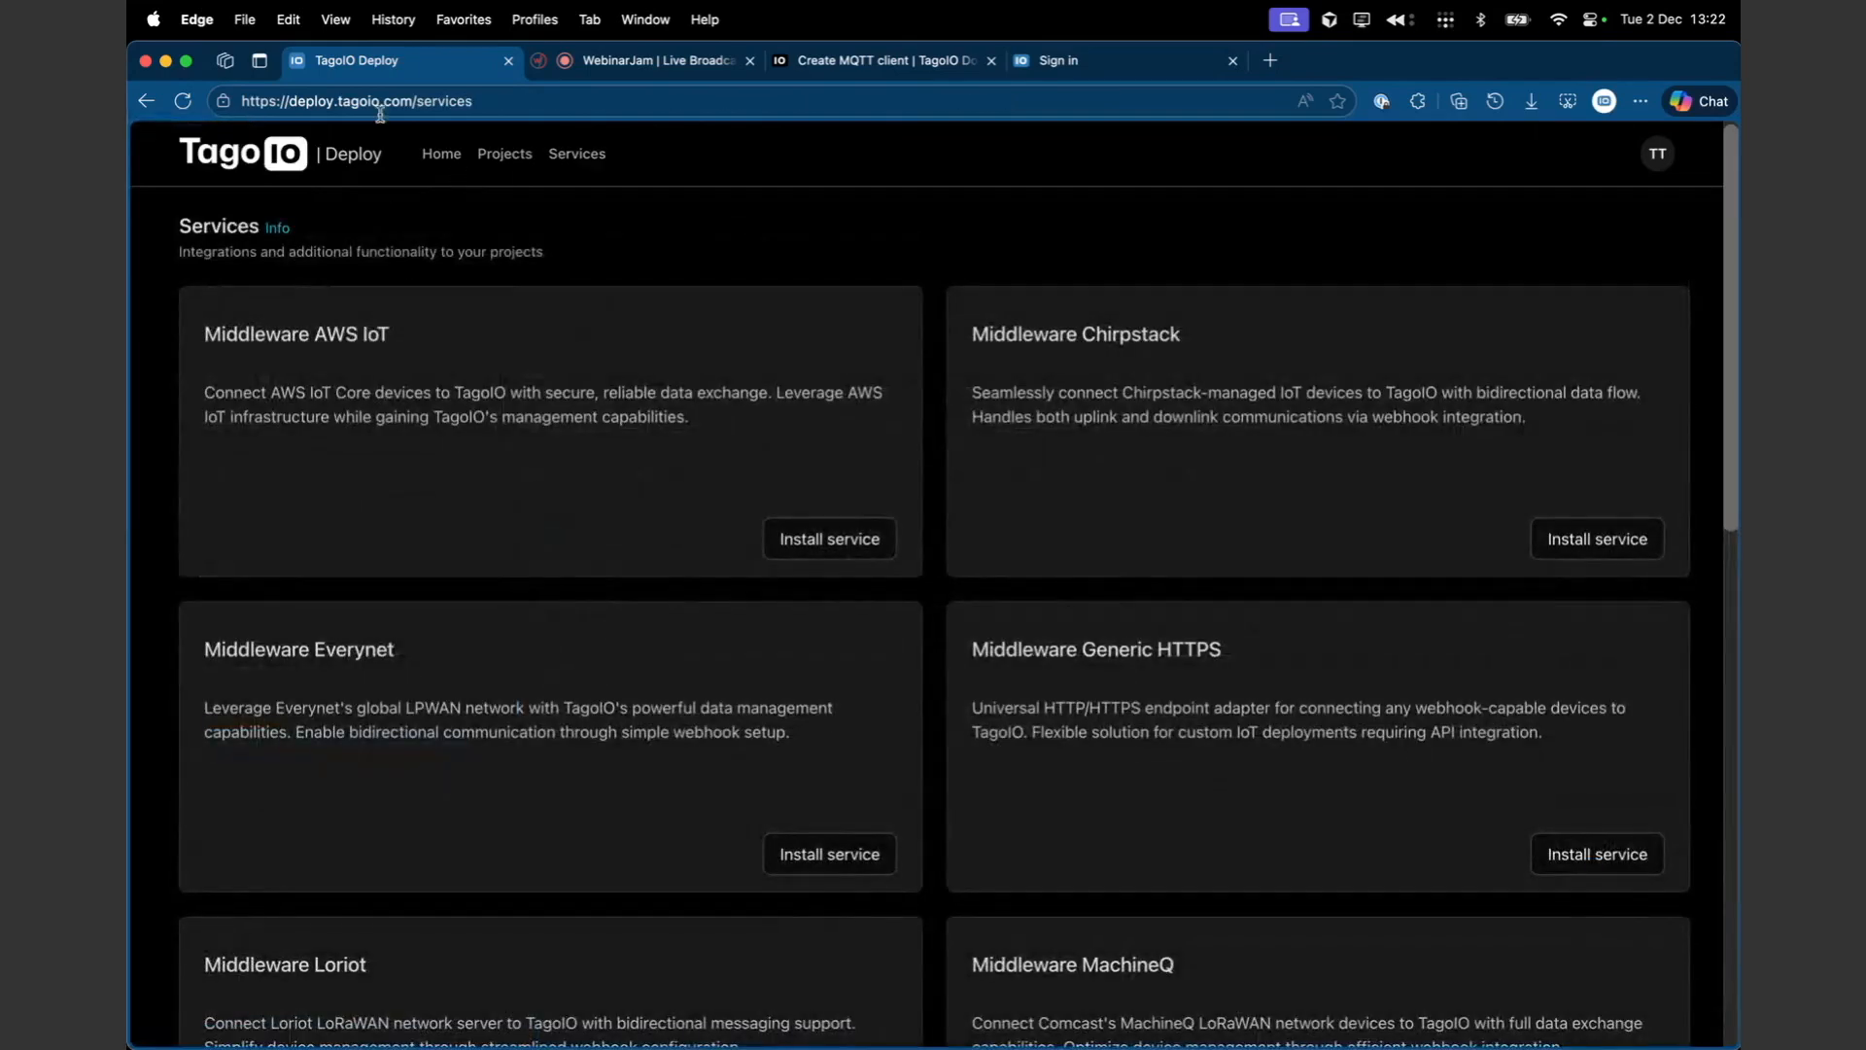
left_click(508, 165)
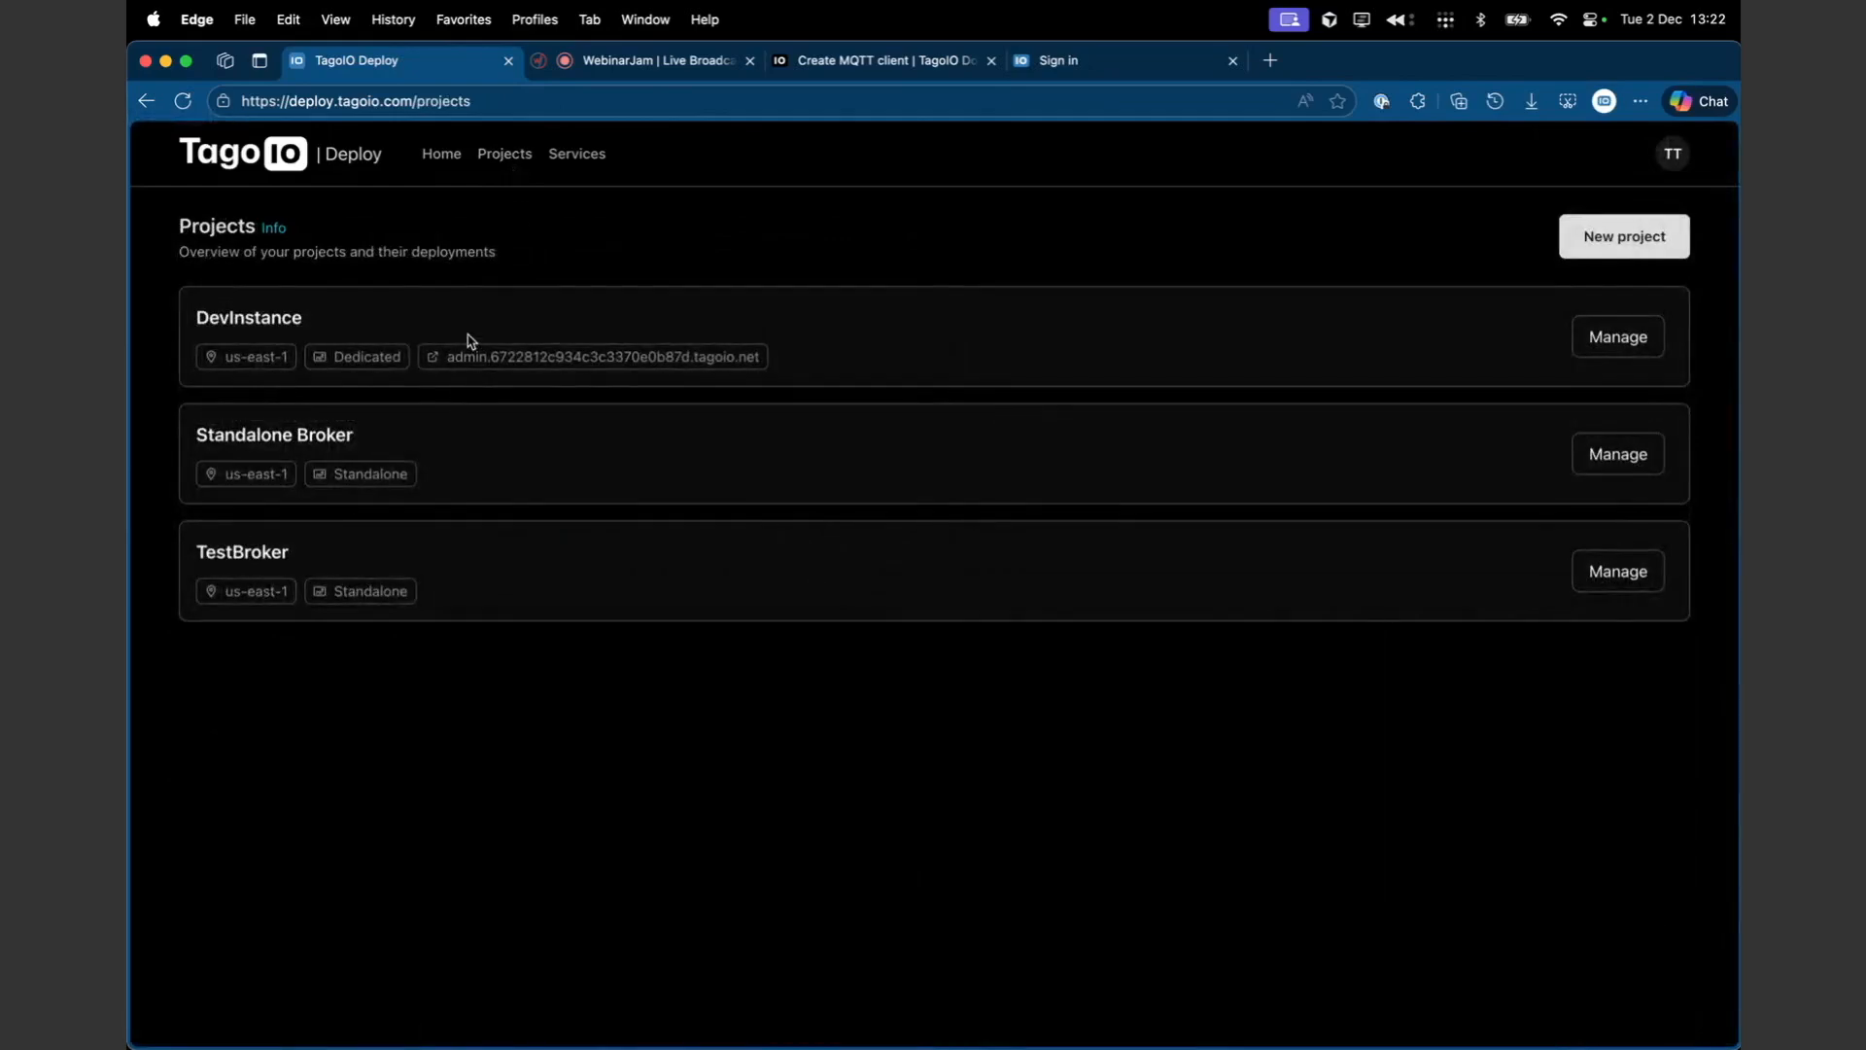
left_click(1602, 337)
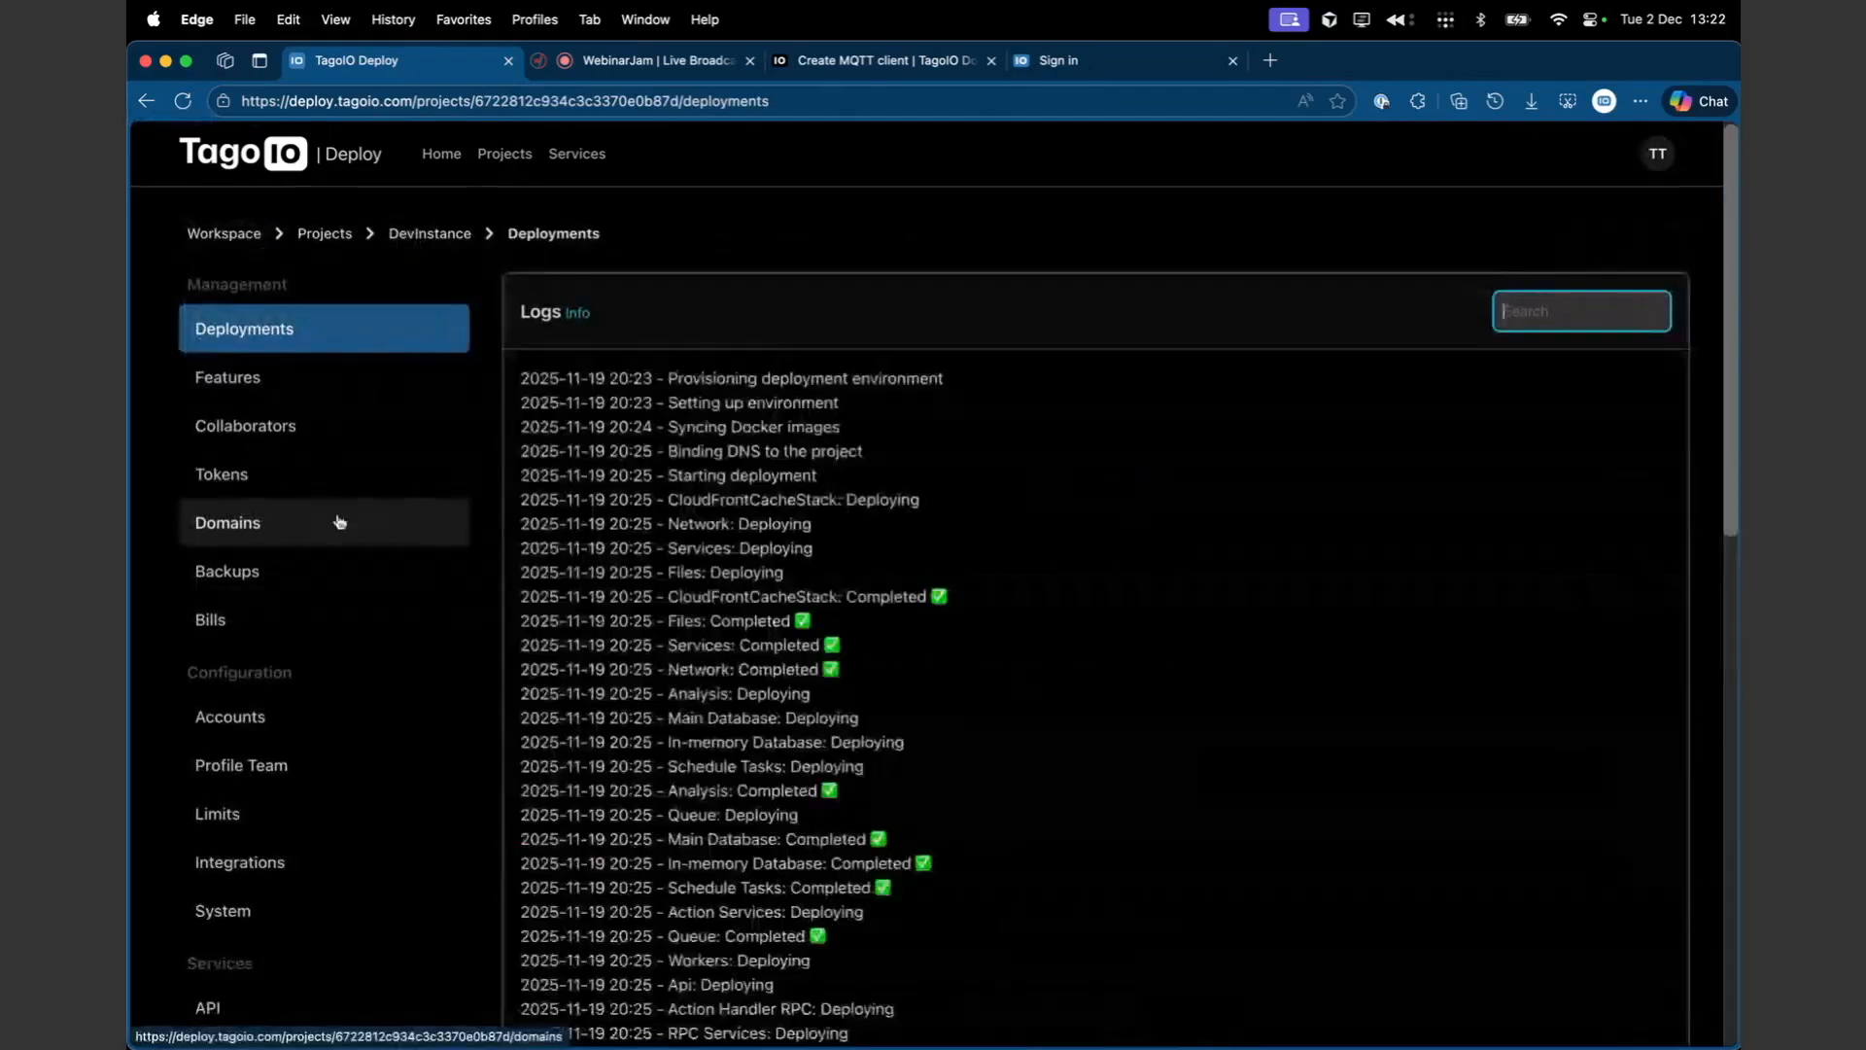
left_click(279, 619)
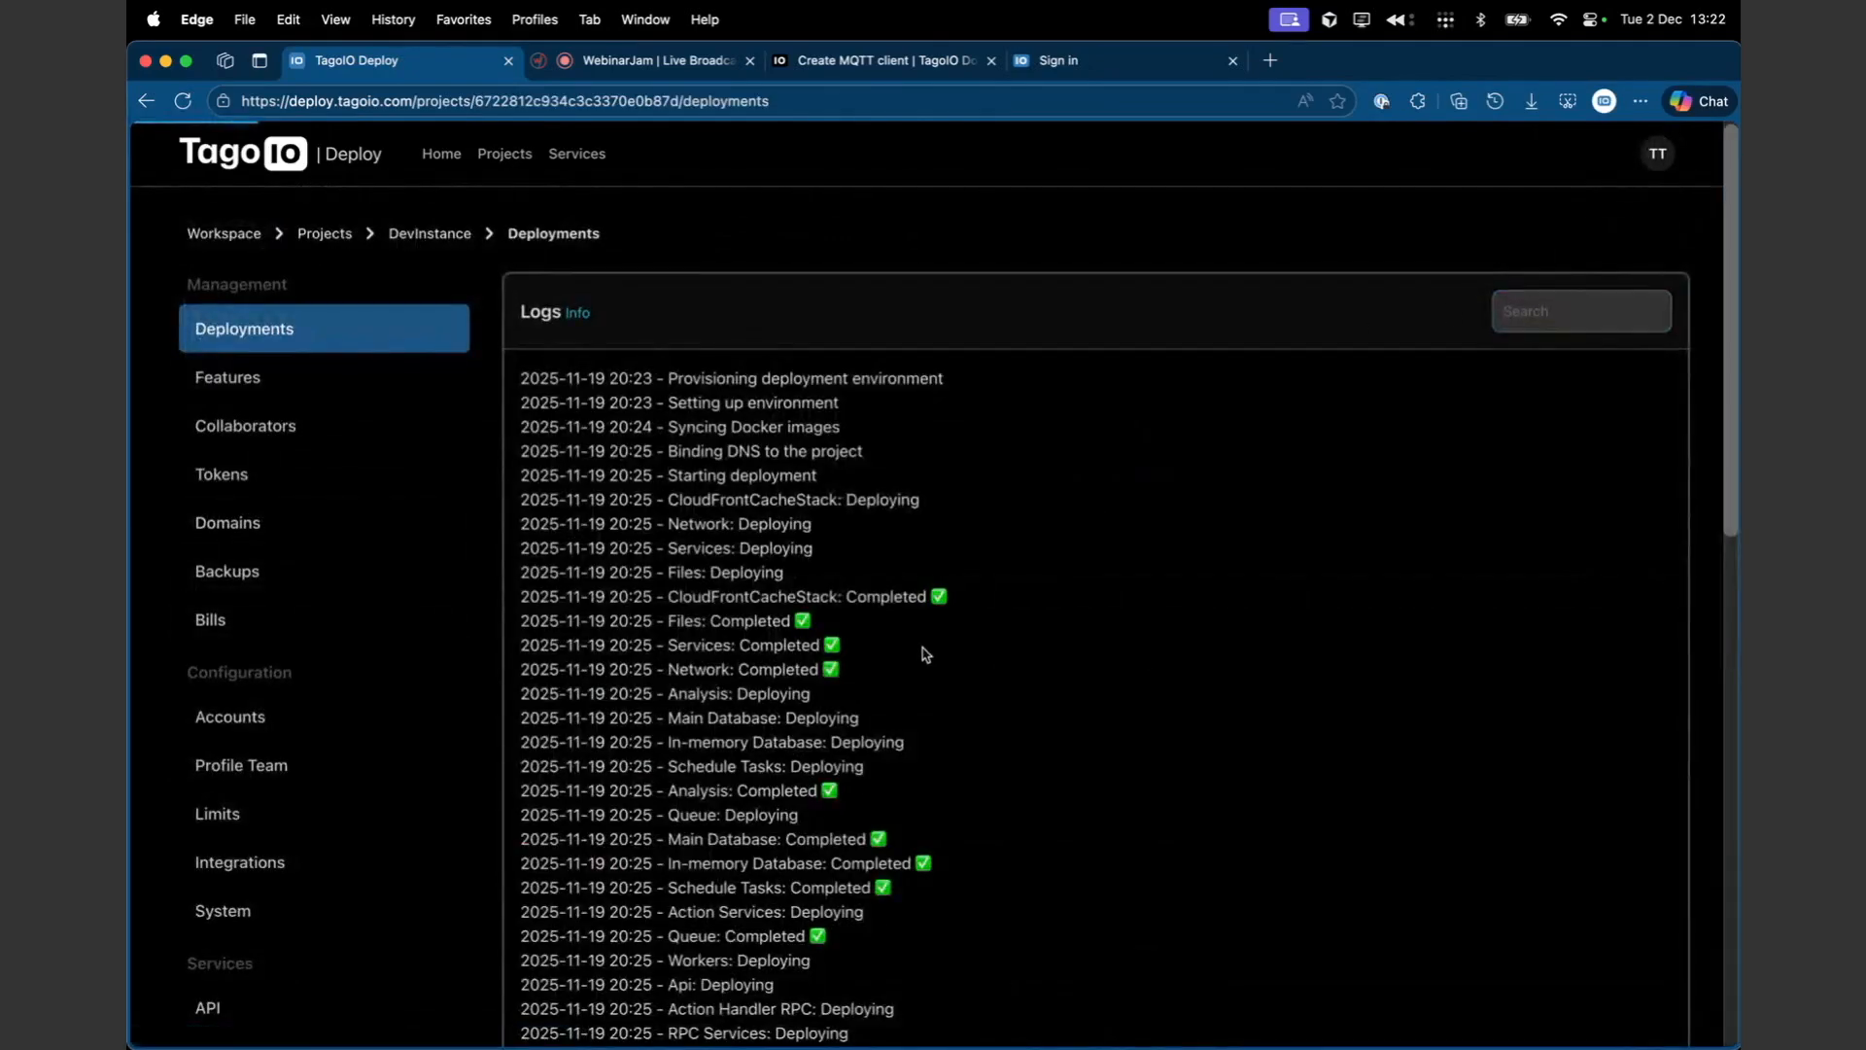
- Review the estimated bill summary, charges by service and cost history chart
scroll(1128, 645, "down", 5)
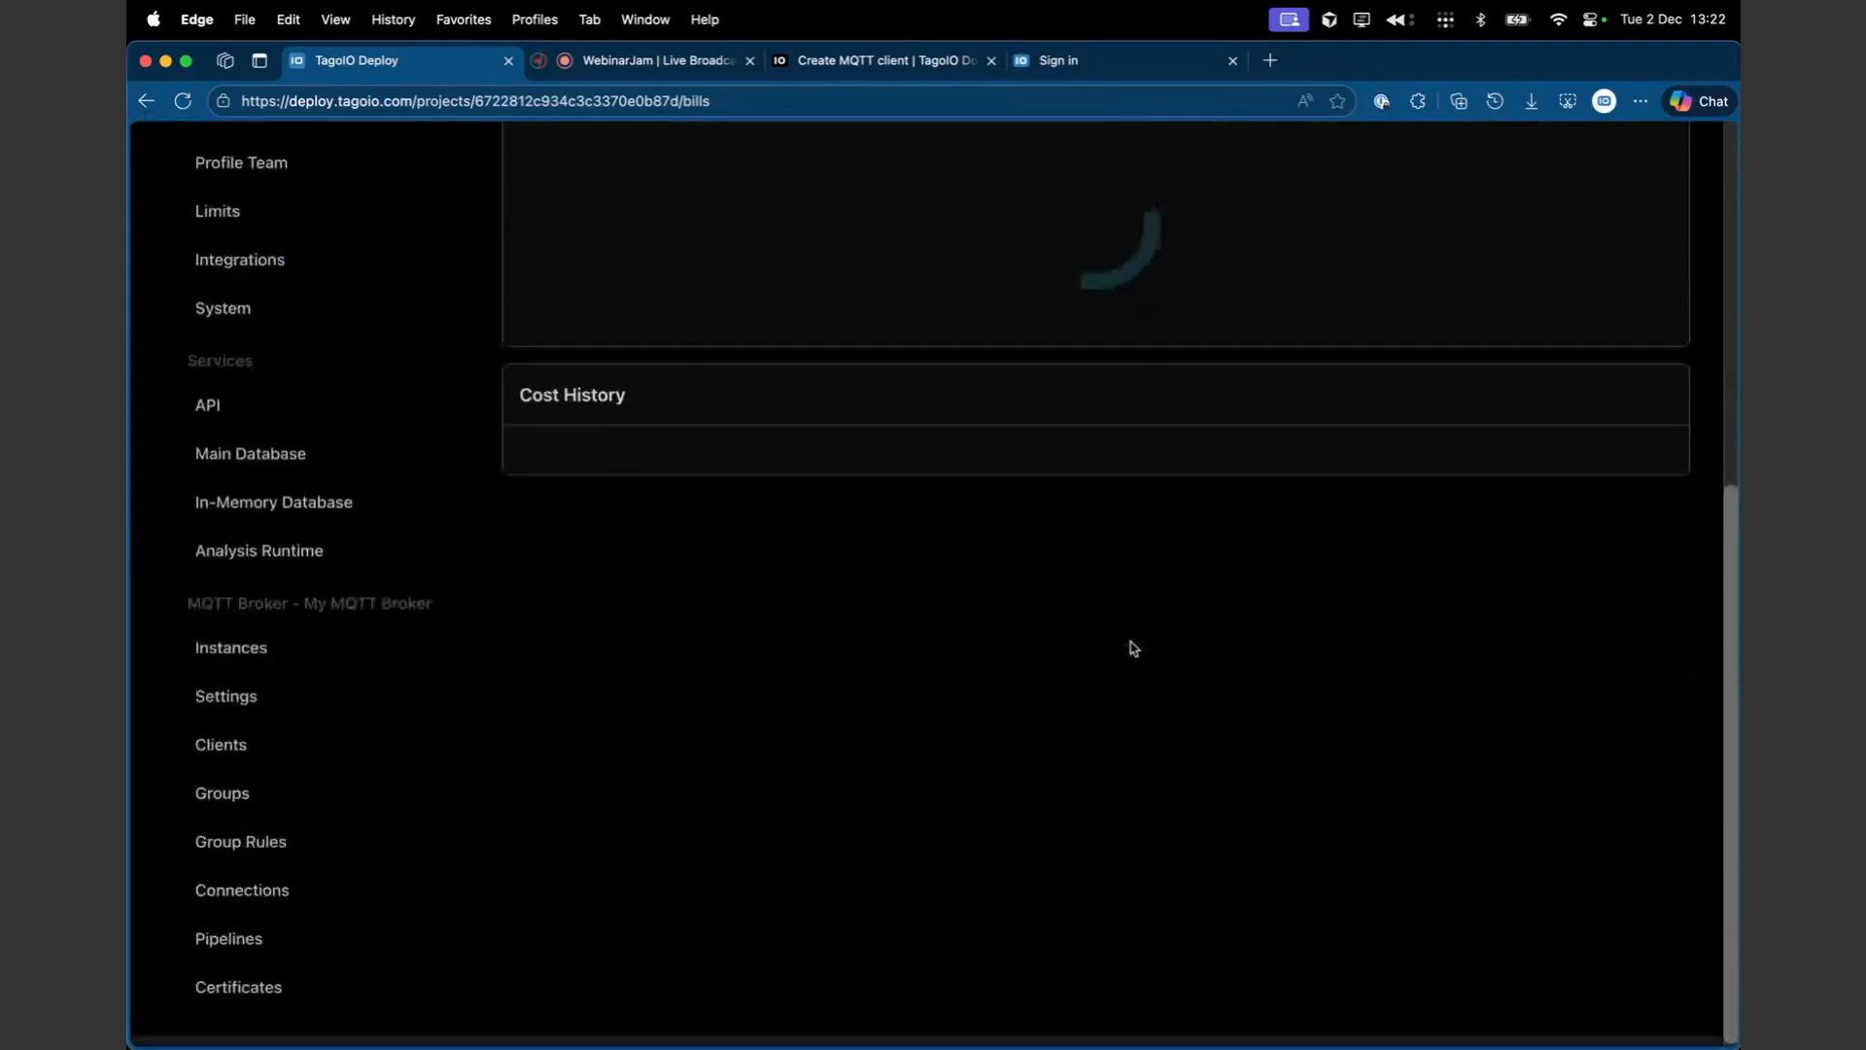
scroll(1060, 404, "up", 2)
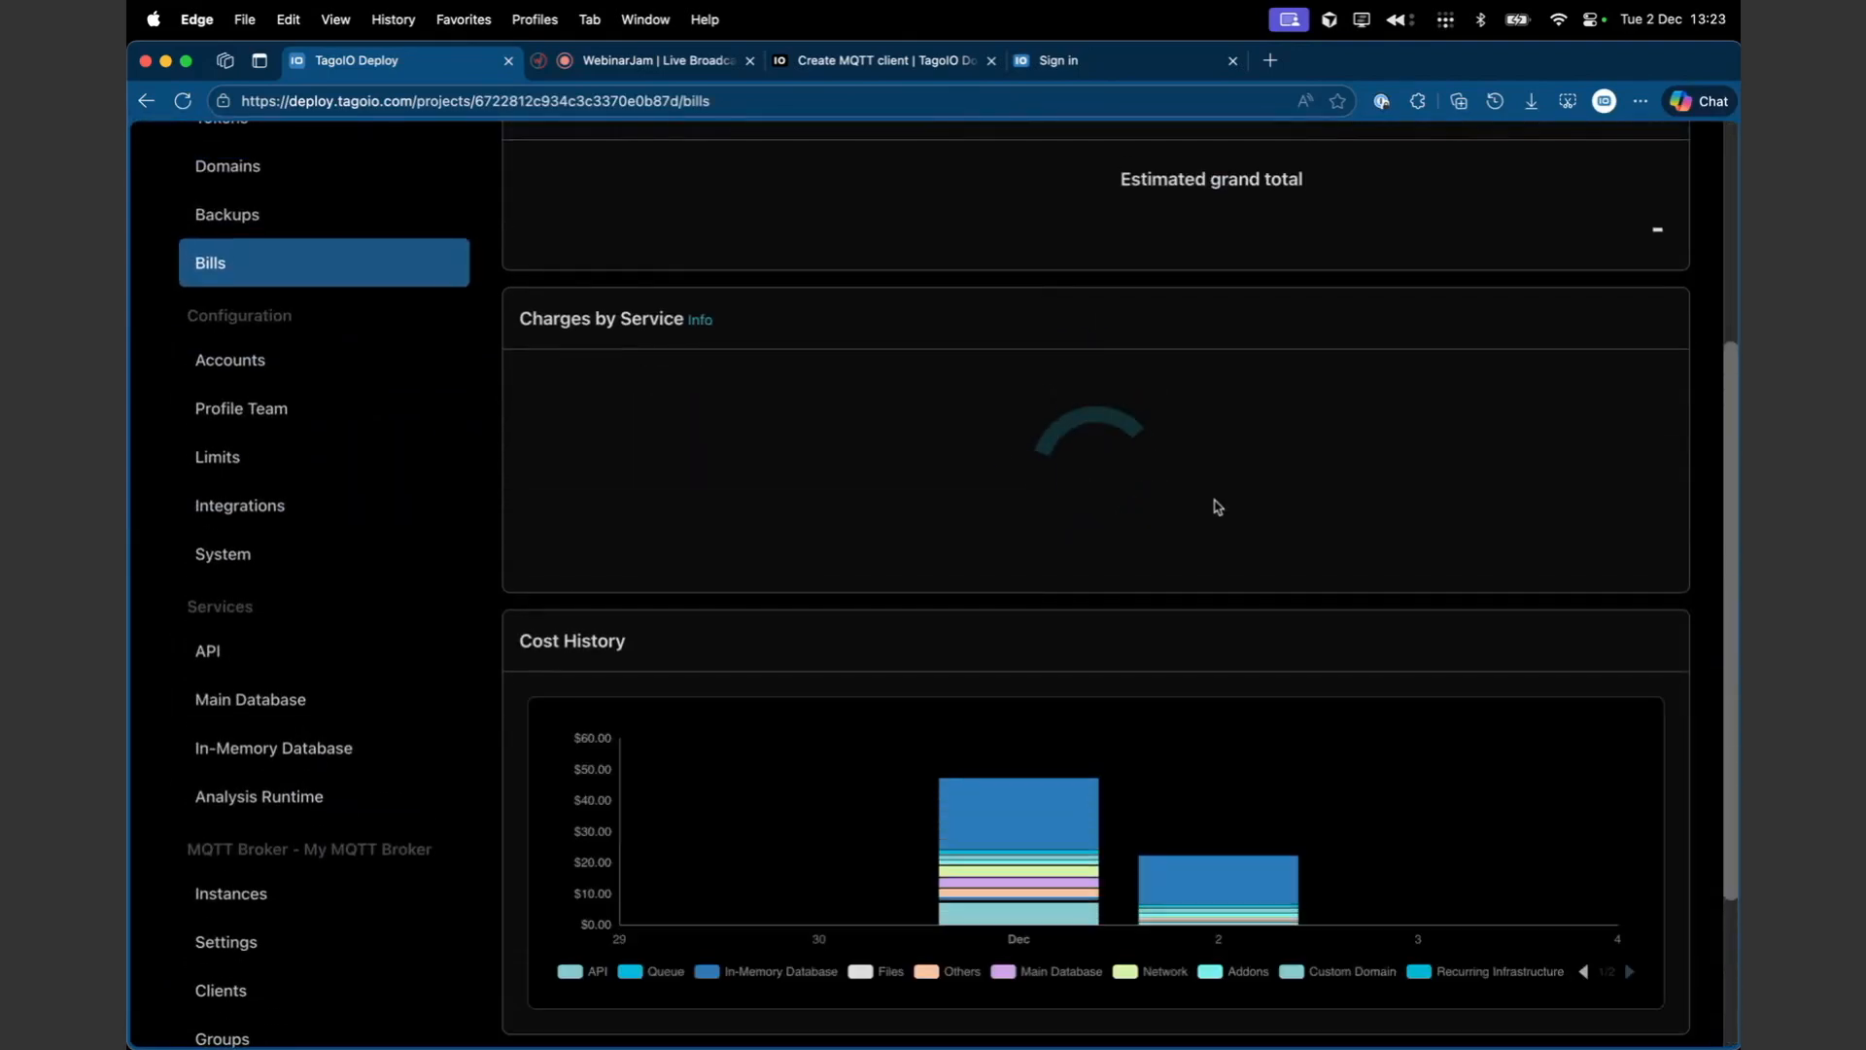
scroll(1069, 713, "down", 3)
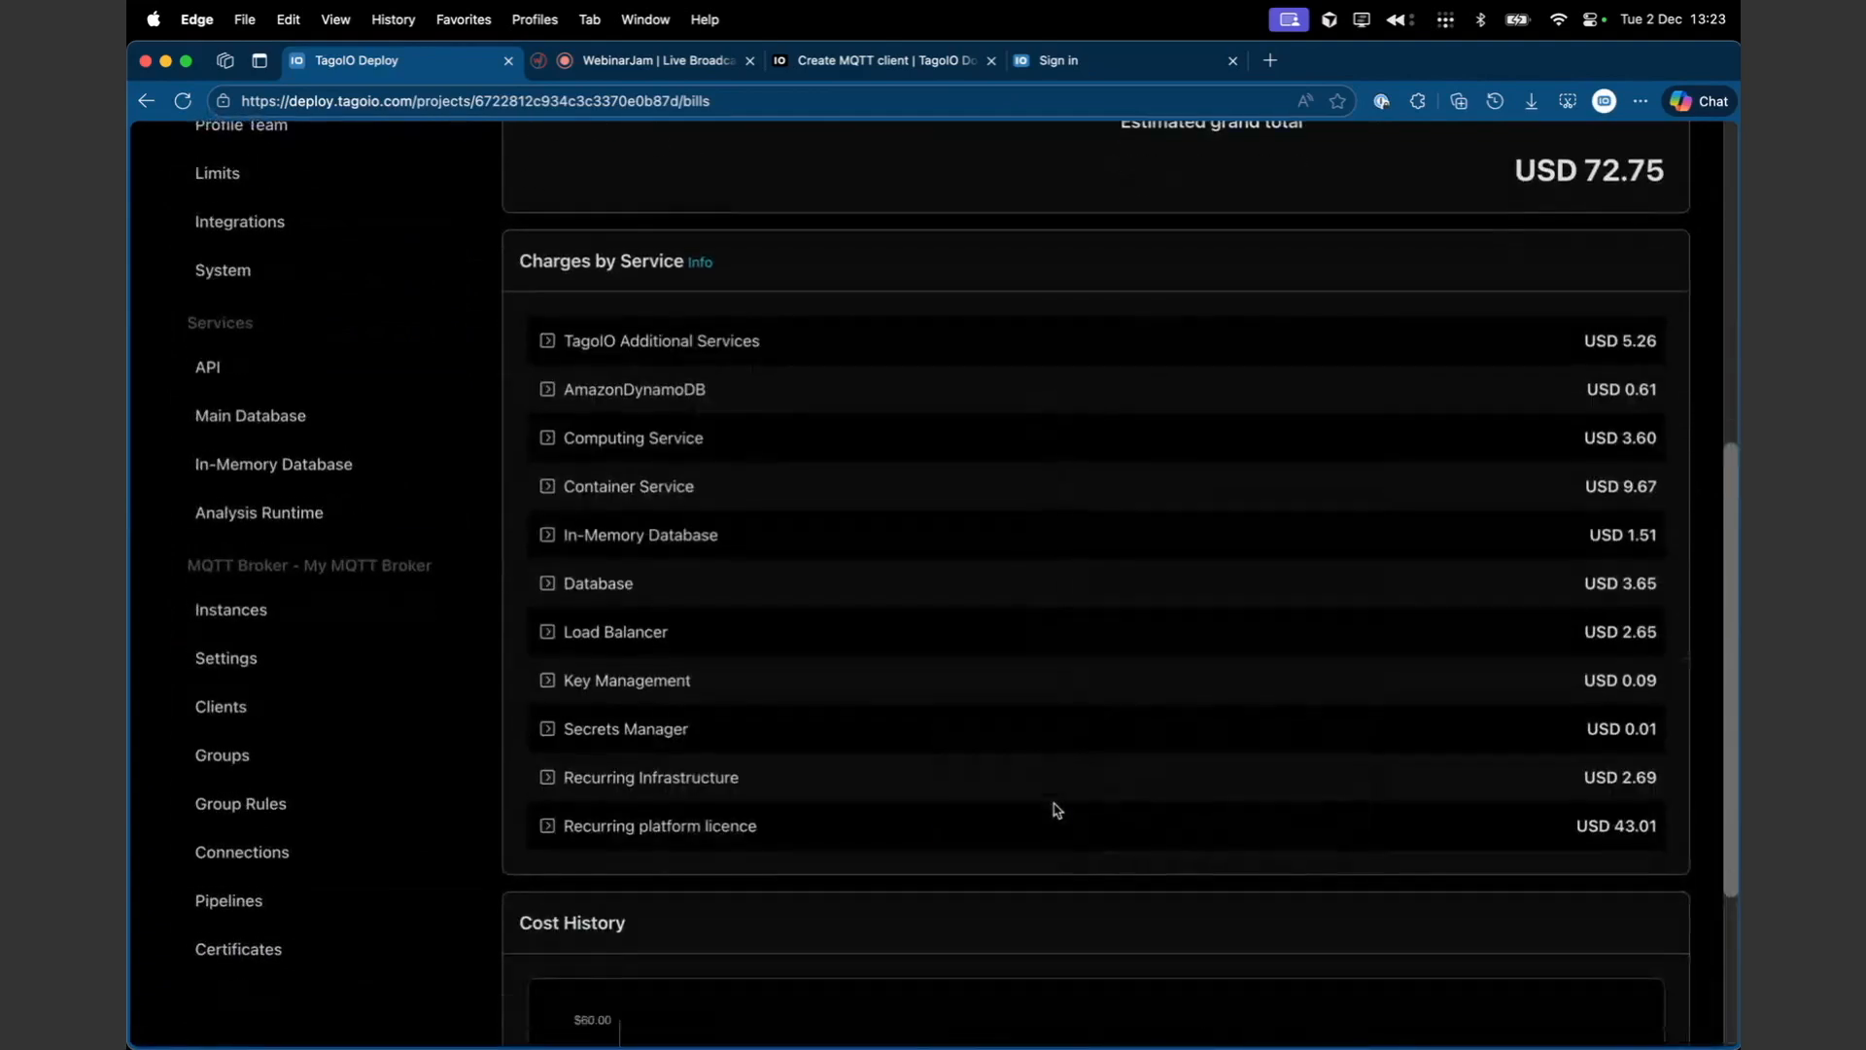
scroll(1056, 809, "down", 3)
mouse_move(1159, 818)
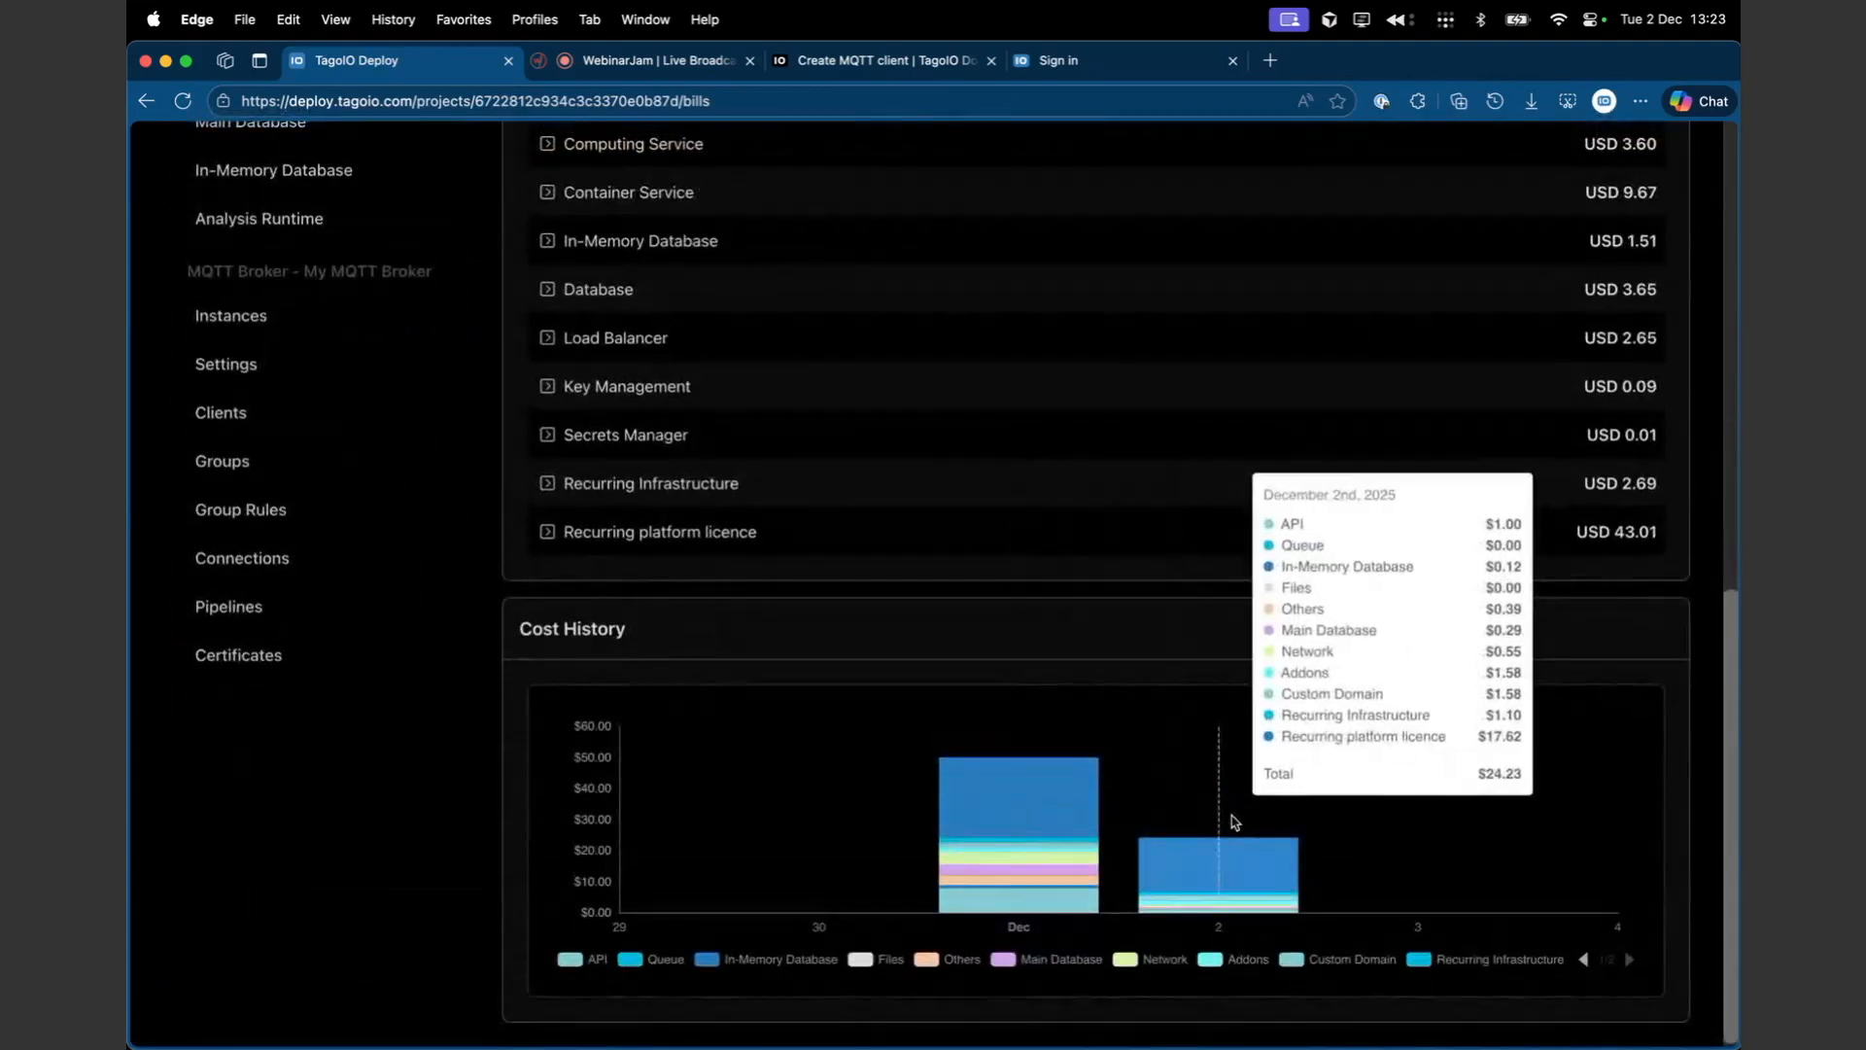
mouse_move(1099, 816)
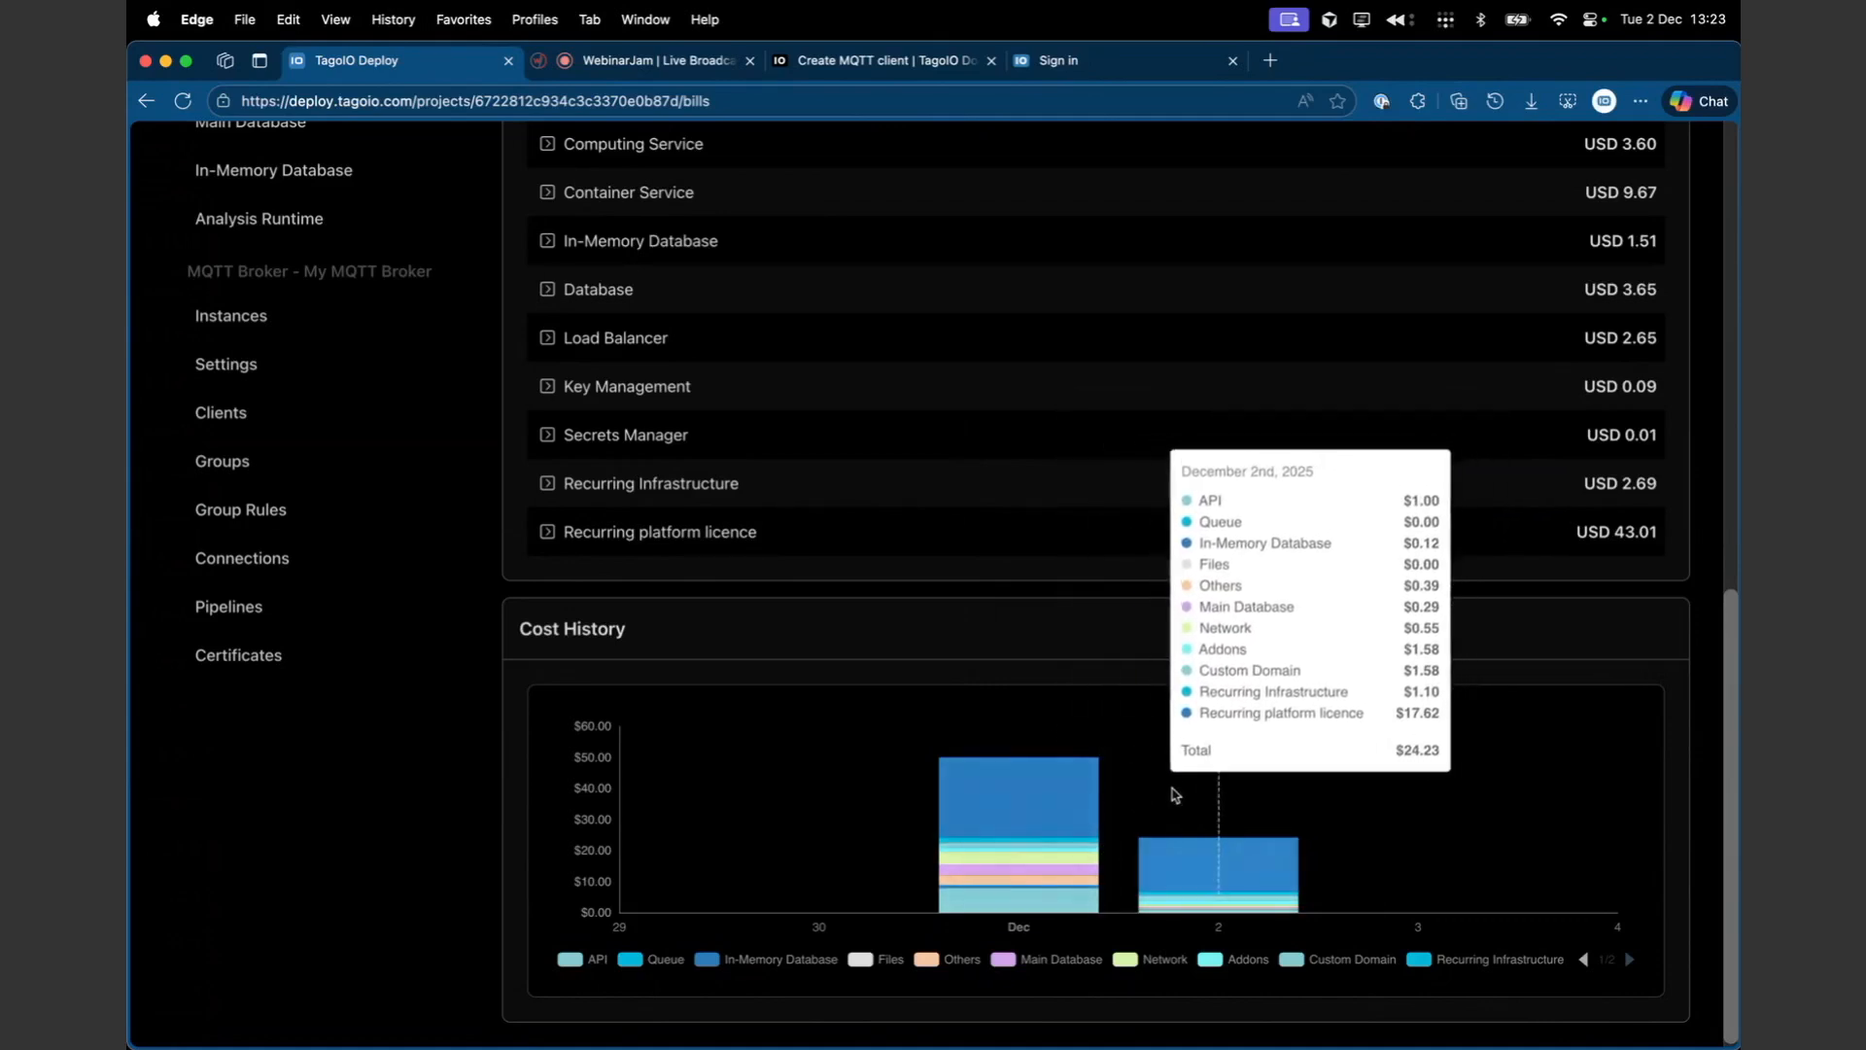
scroll(1206, 575, "up", 3)
scroll(1208, 574, "up", 1)
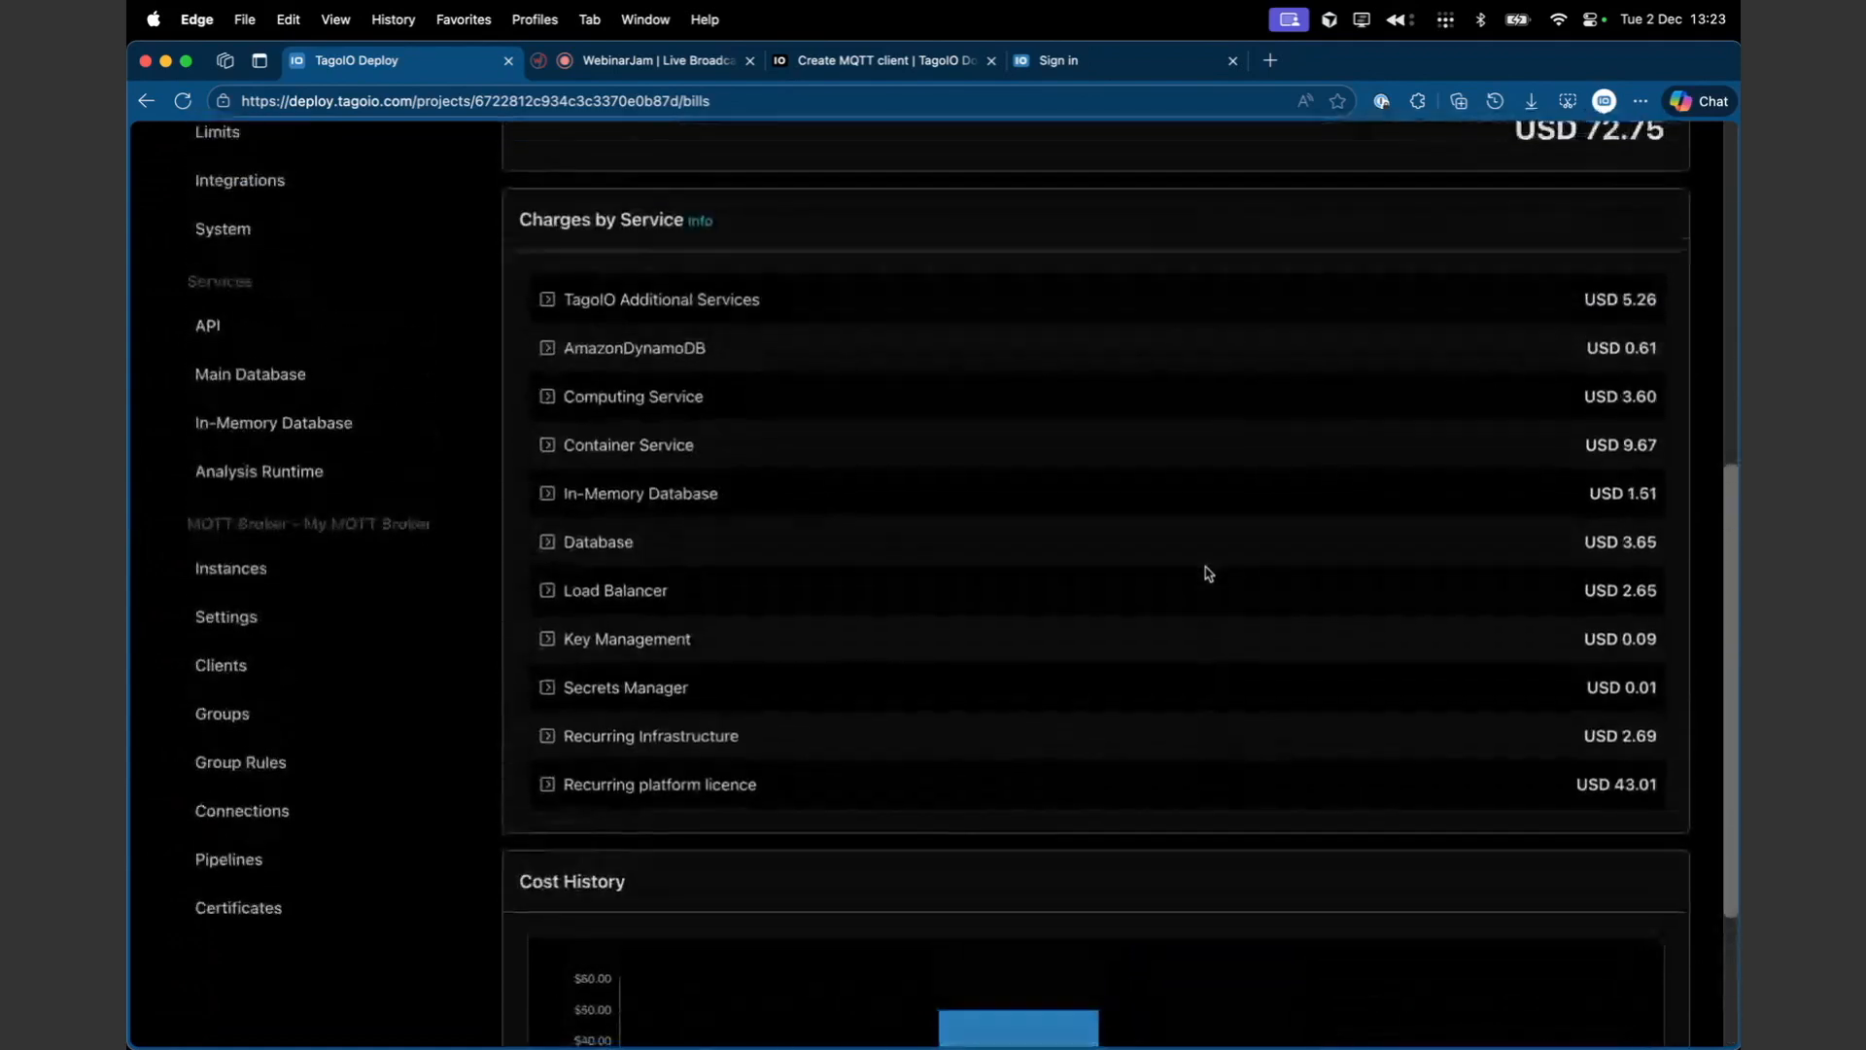
scroll(1208, 574, "down", 4)
scroll(1206, 572, "up", 5)
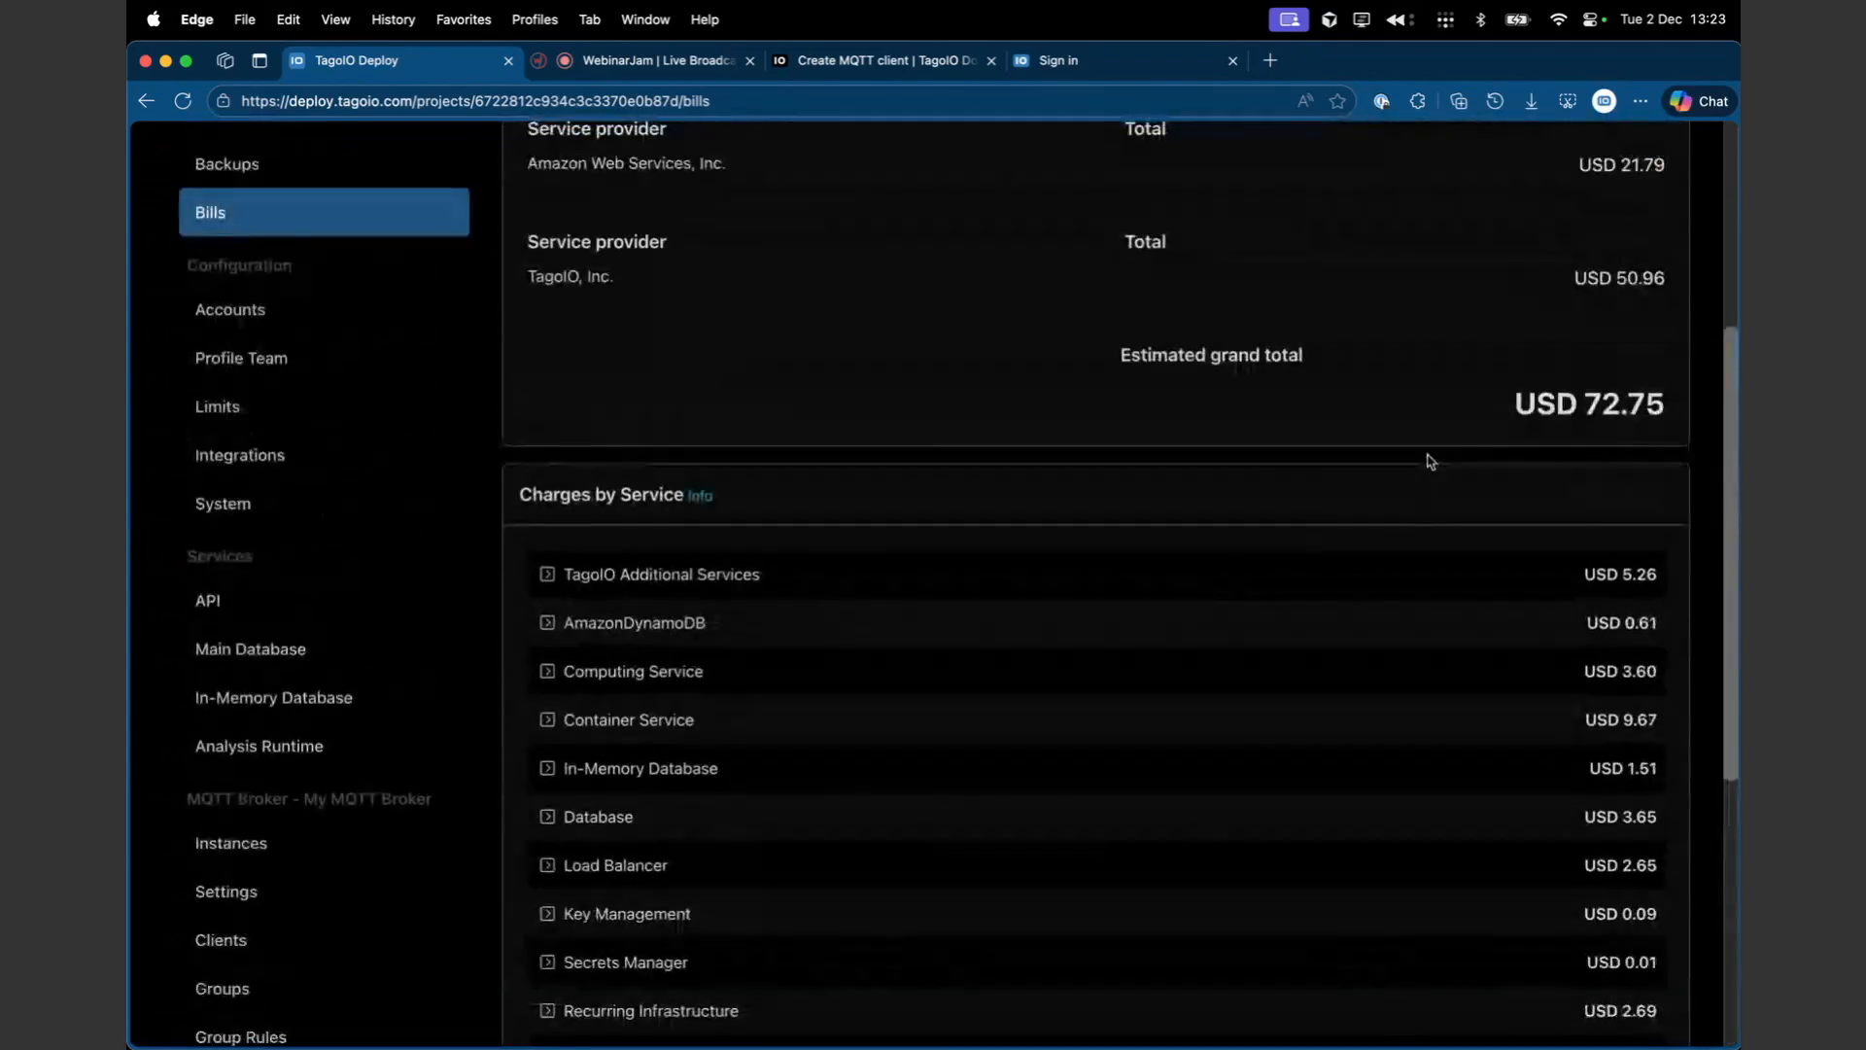
scroll(991, 559, "up", 2)
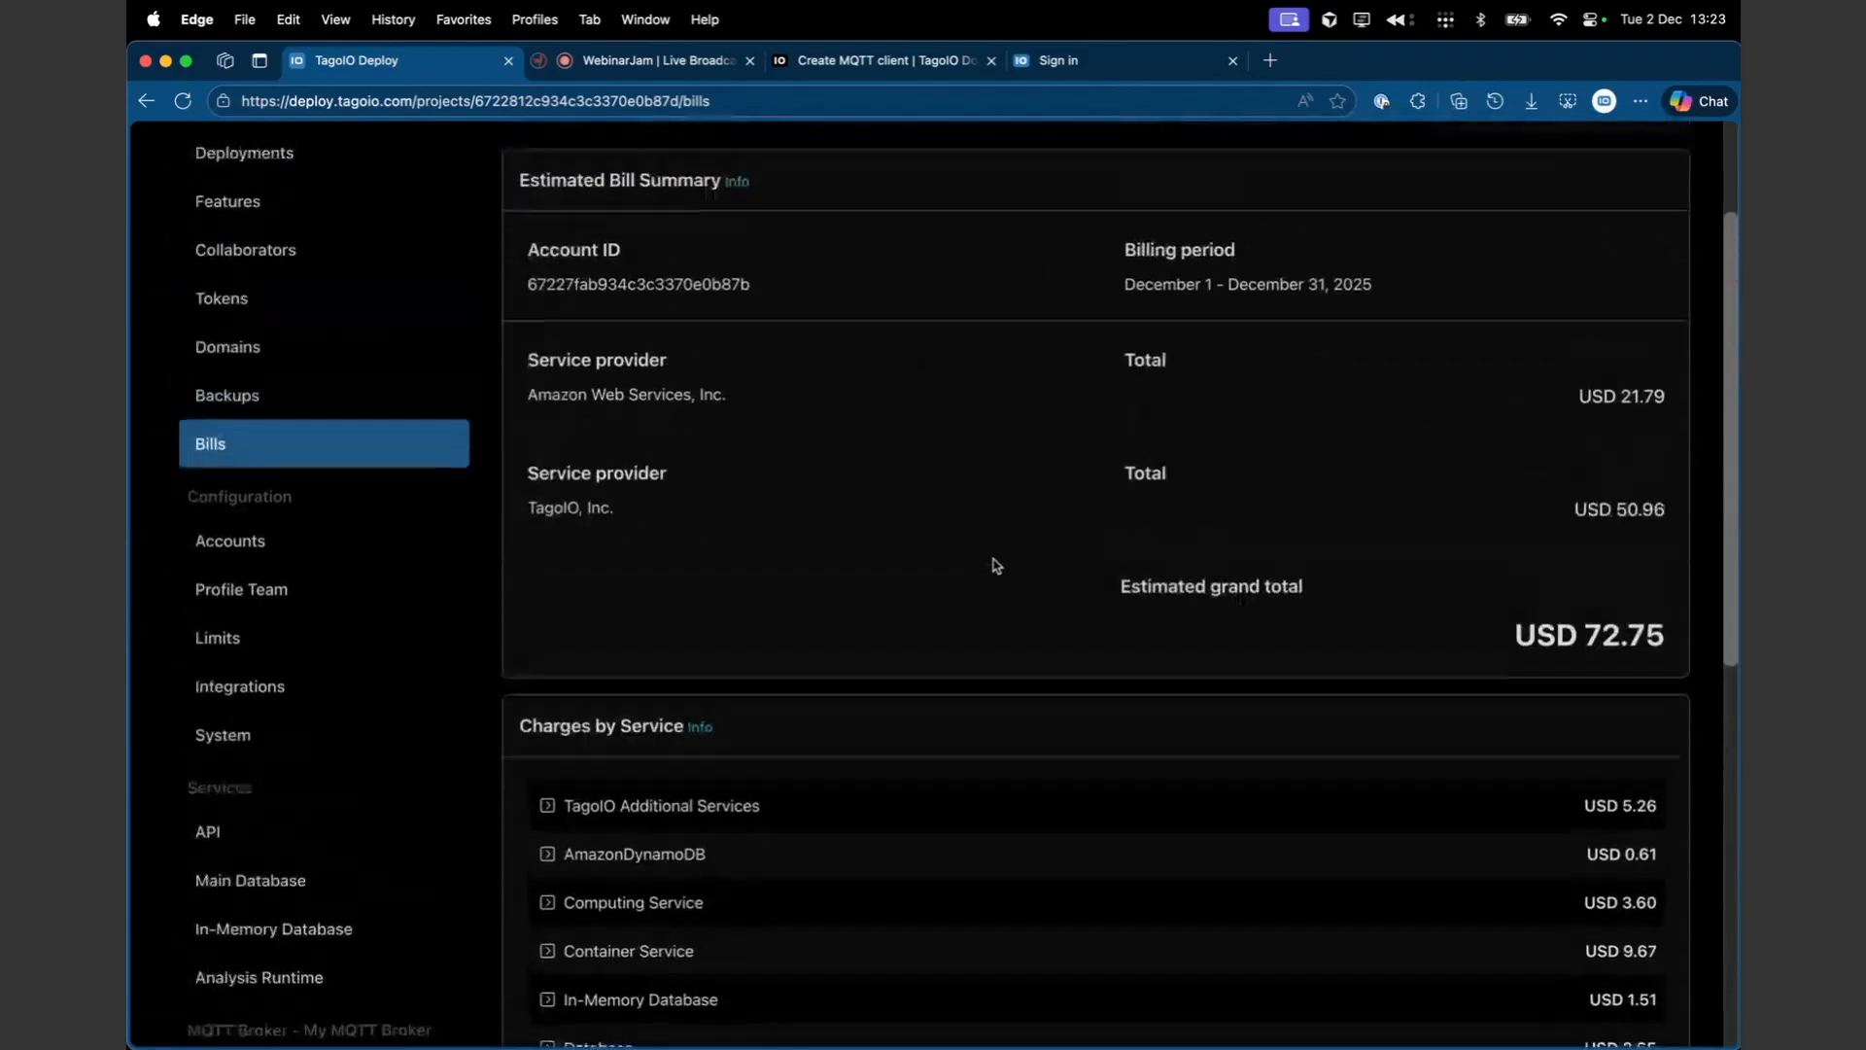
scroll(997, 566, "down", 5)
scroll(997, 566, "down", 1)
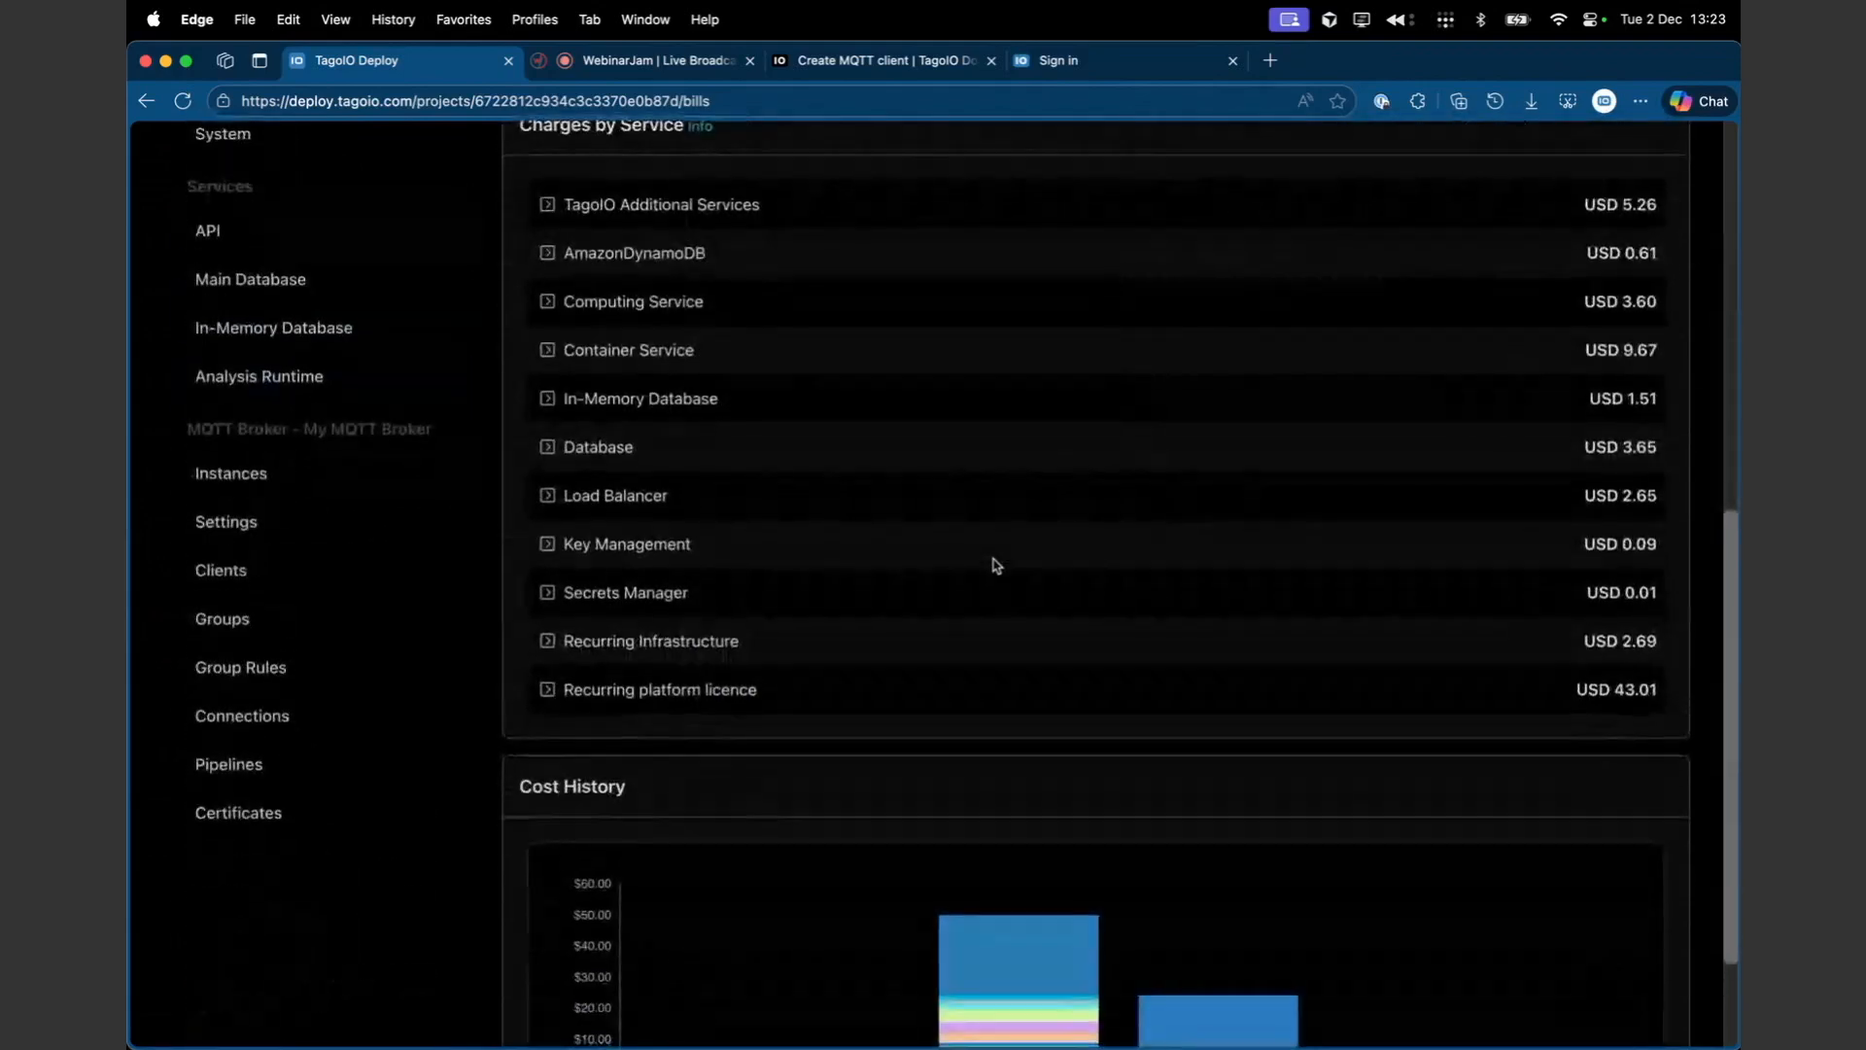
- Review the charges by service, cost history chart and estimated bill summary on the Bills page
scroll(996, 566, "up", 1)
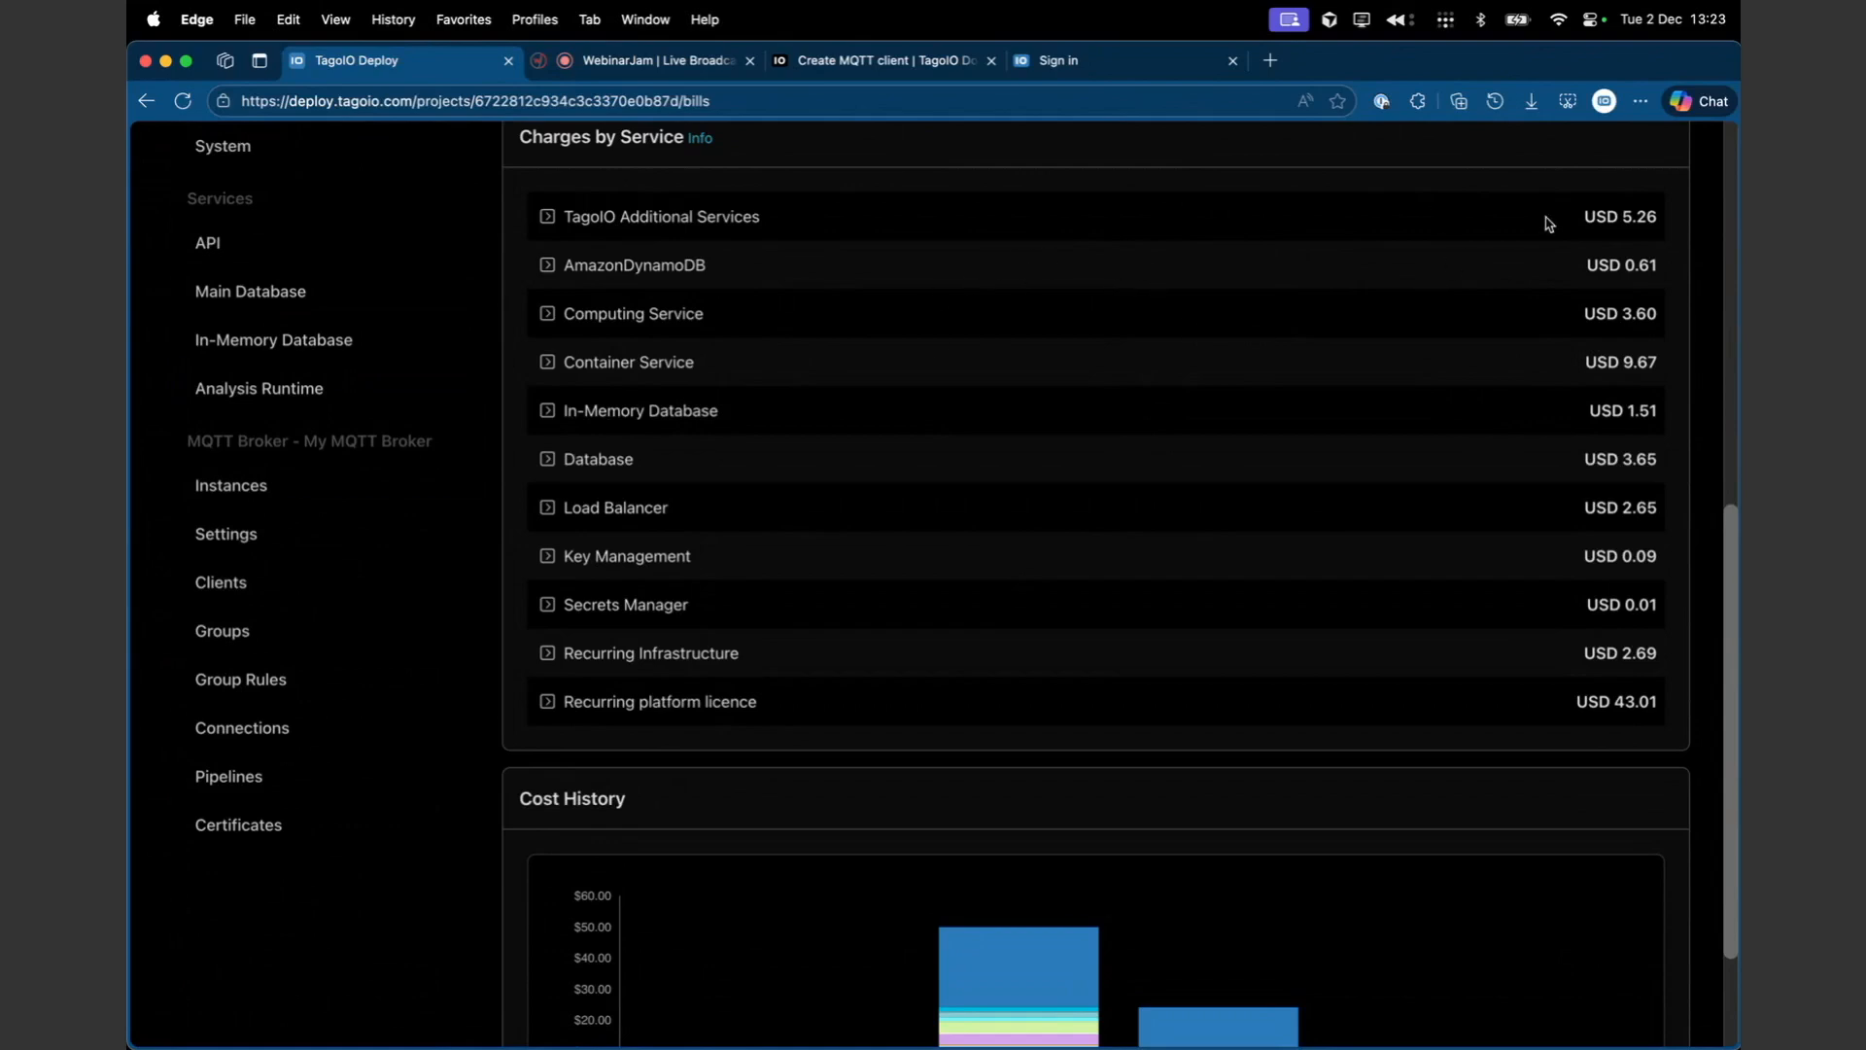
left_click_drag(1585, 216, 1677, 708)
left_click(1622, 556)
scroll(1390, 399, "up", 1)
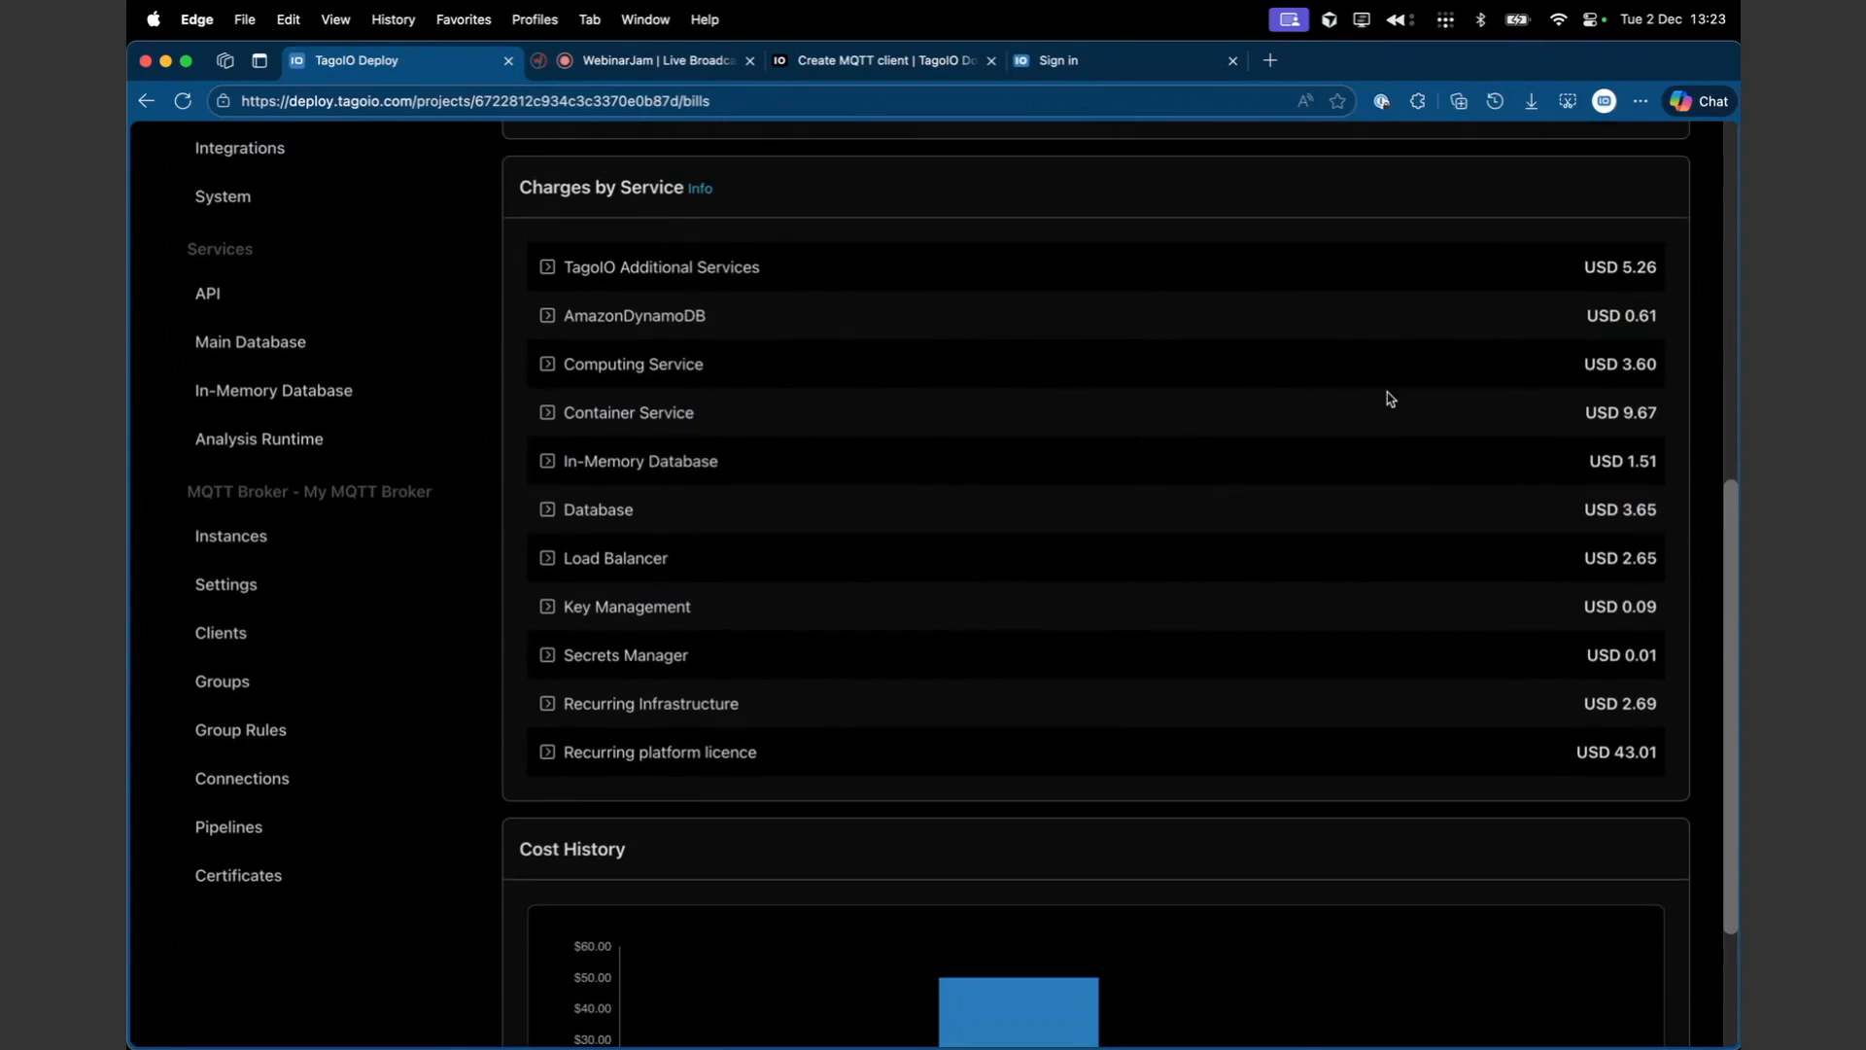
scroll(1390, 398, "up", 3)
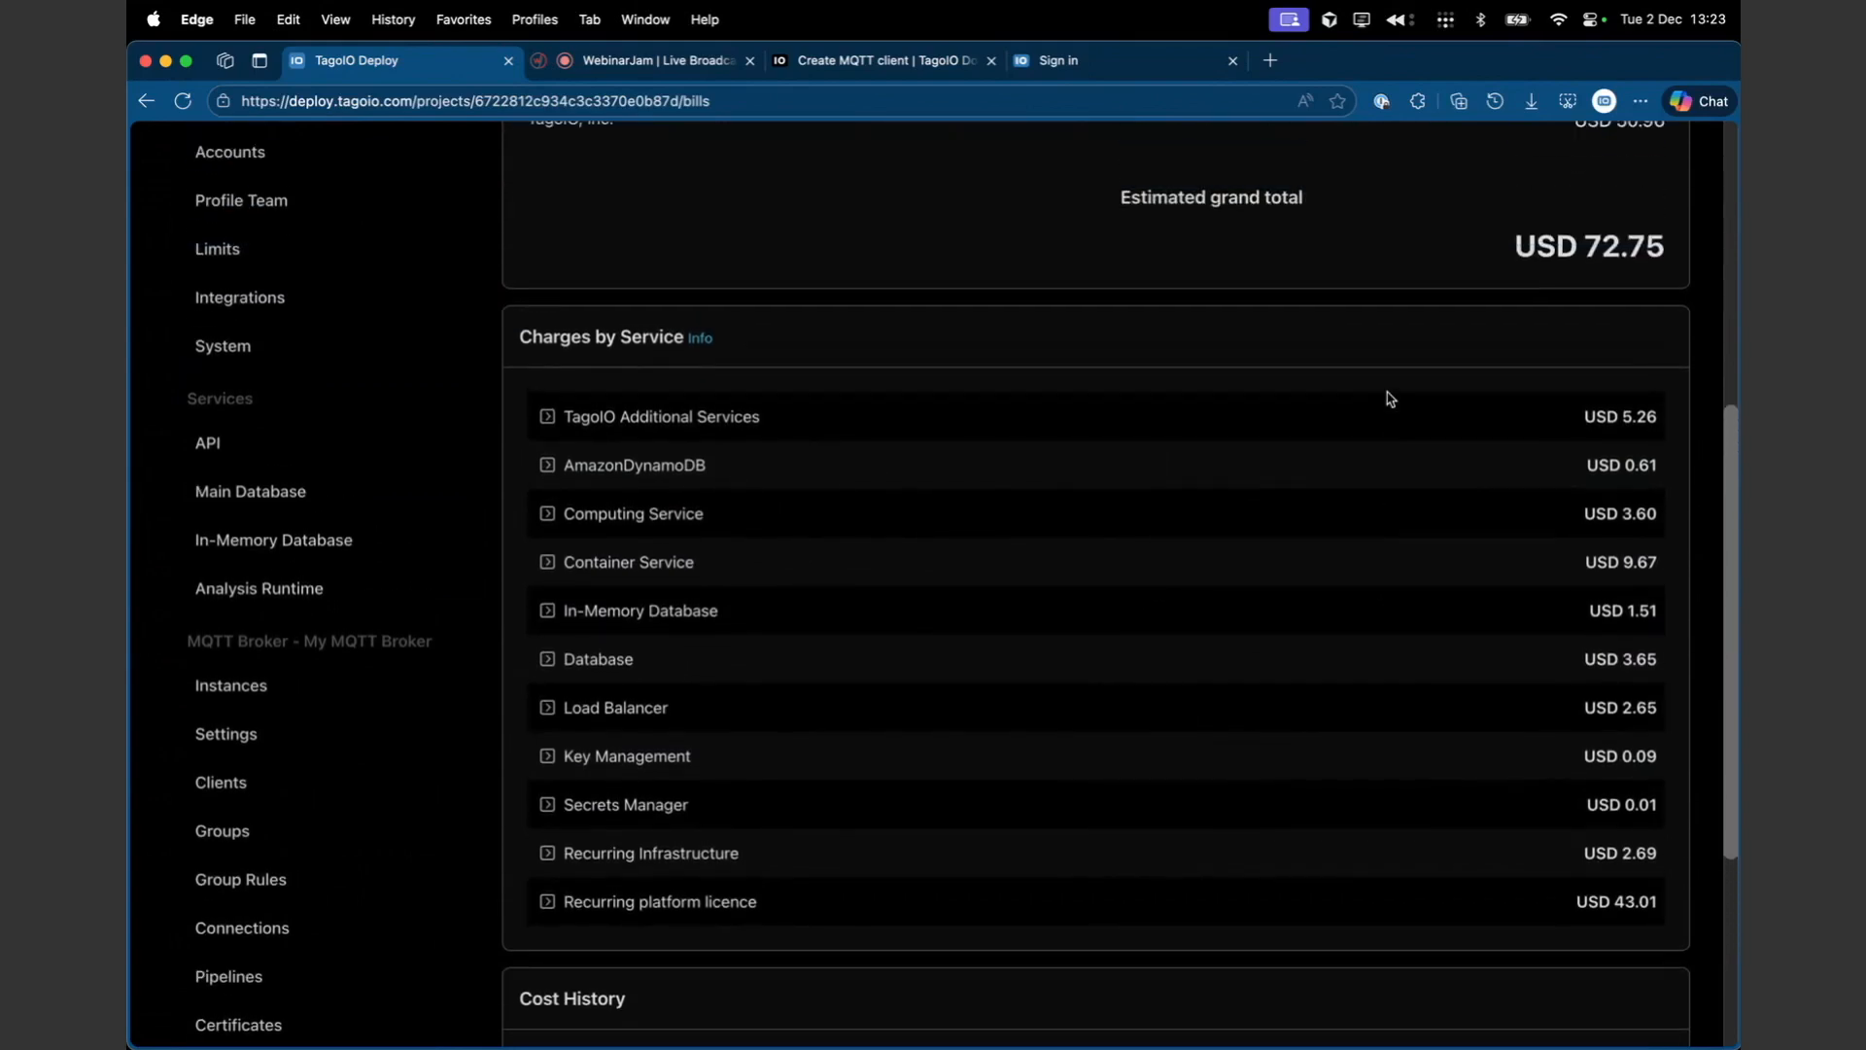
scroll(1390, 398, "down", 2)
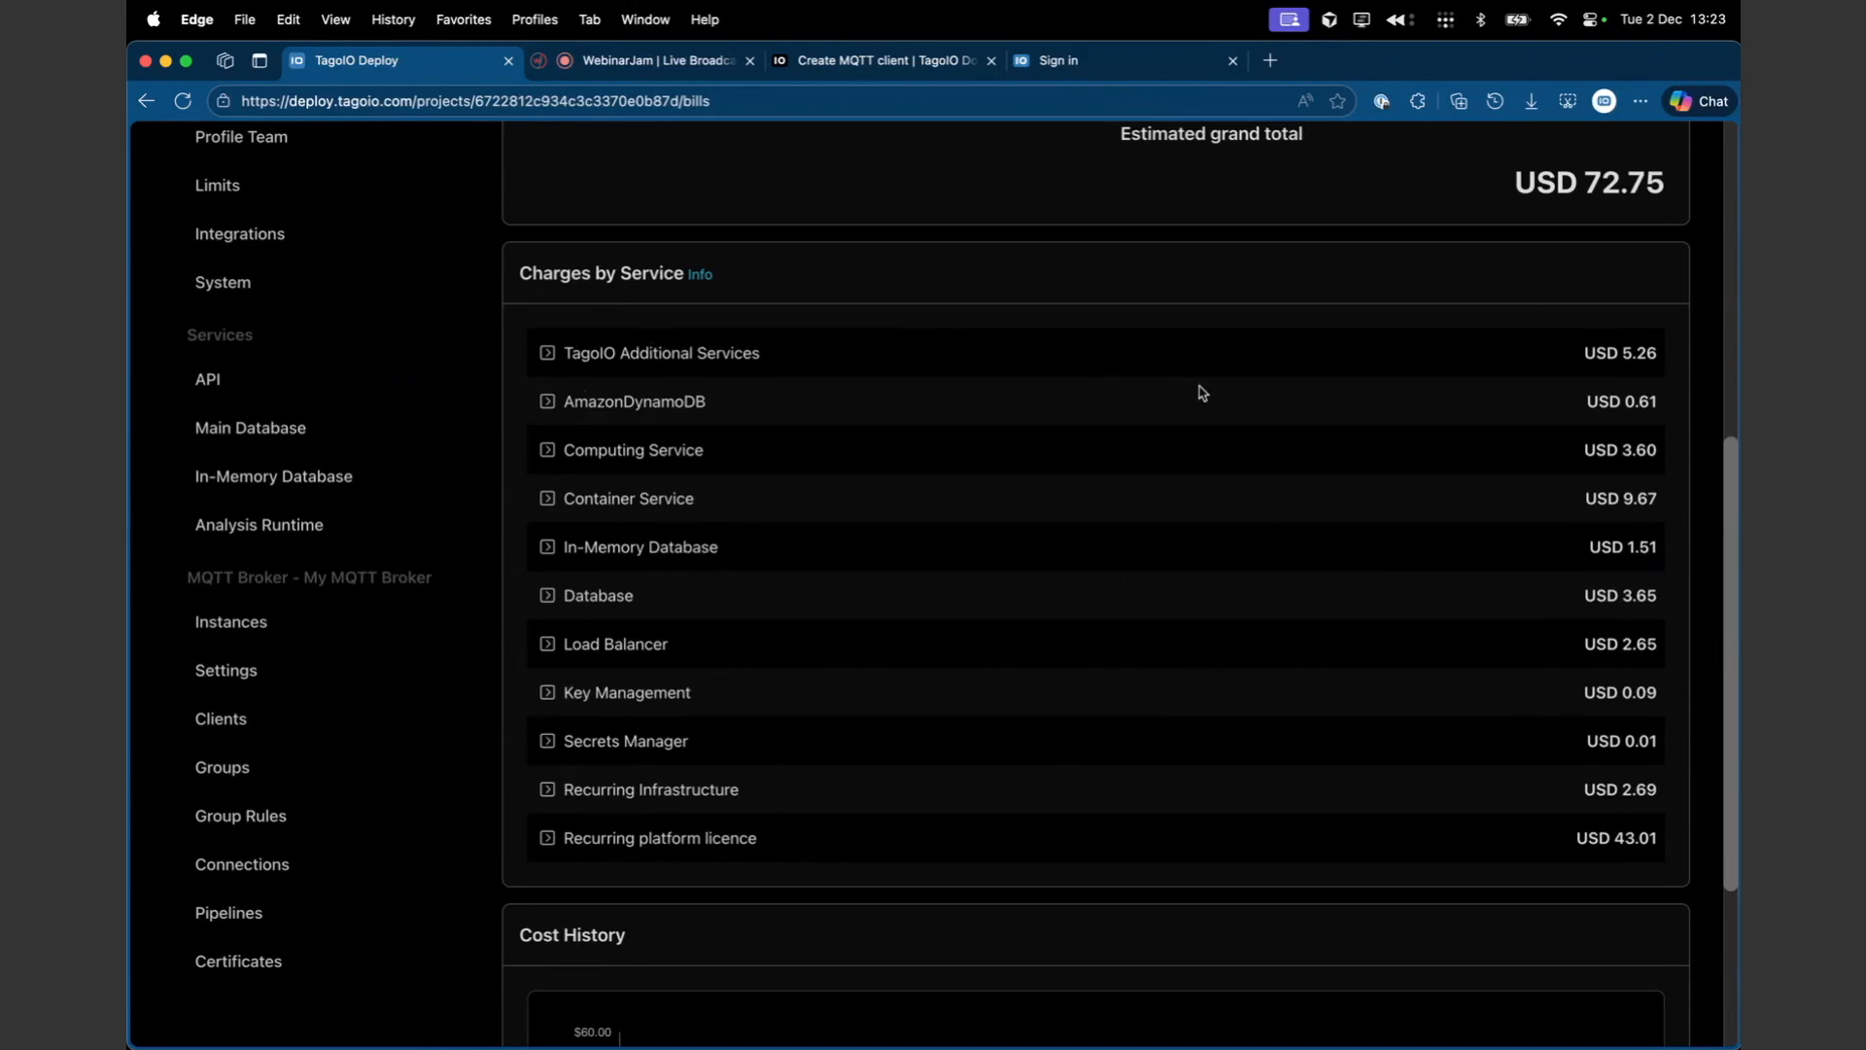
scroll(1202, 393, "down", 5)
mouse_move(891, 837)
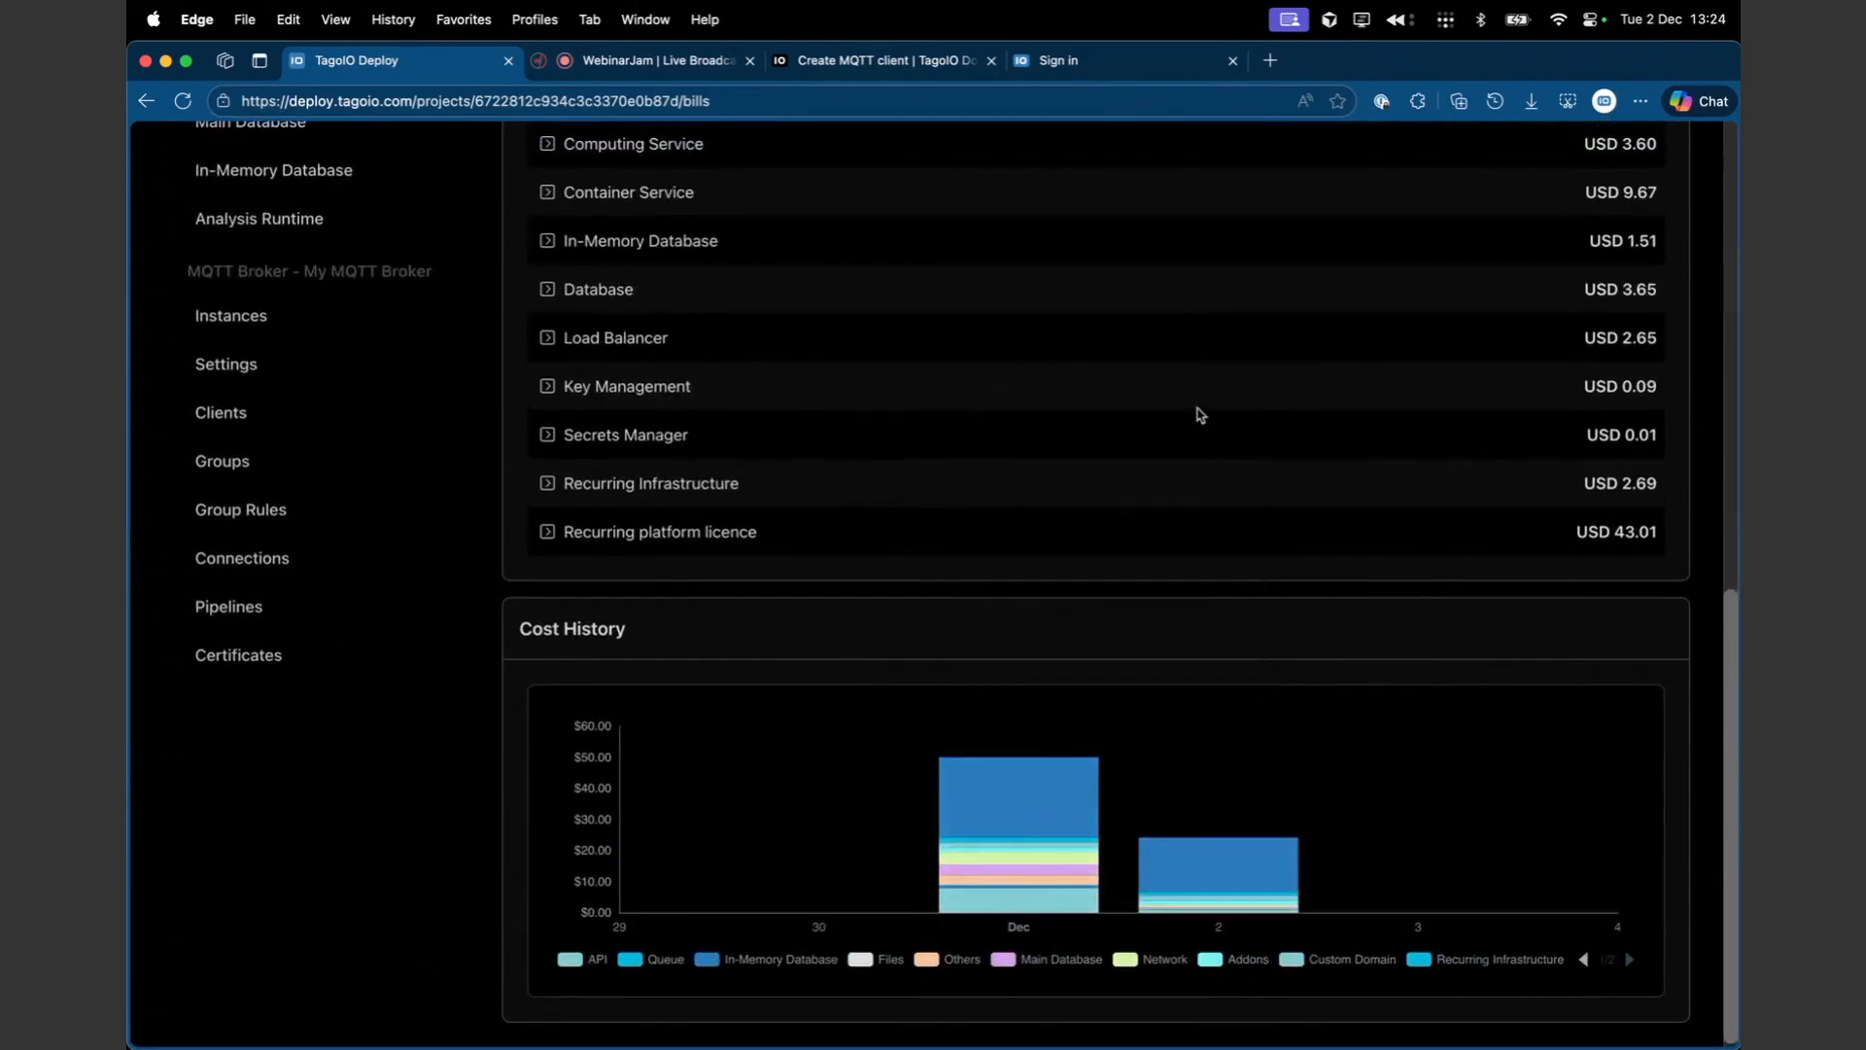
scroll(1201, 415, "up", 7)
scroll(1202, 415, "down", 5)
scroll(1202, 415, "up", 8)
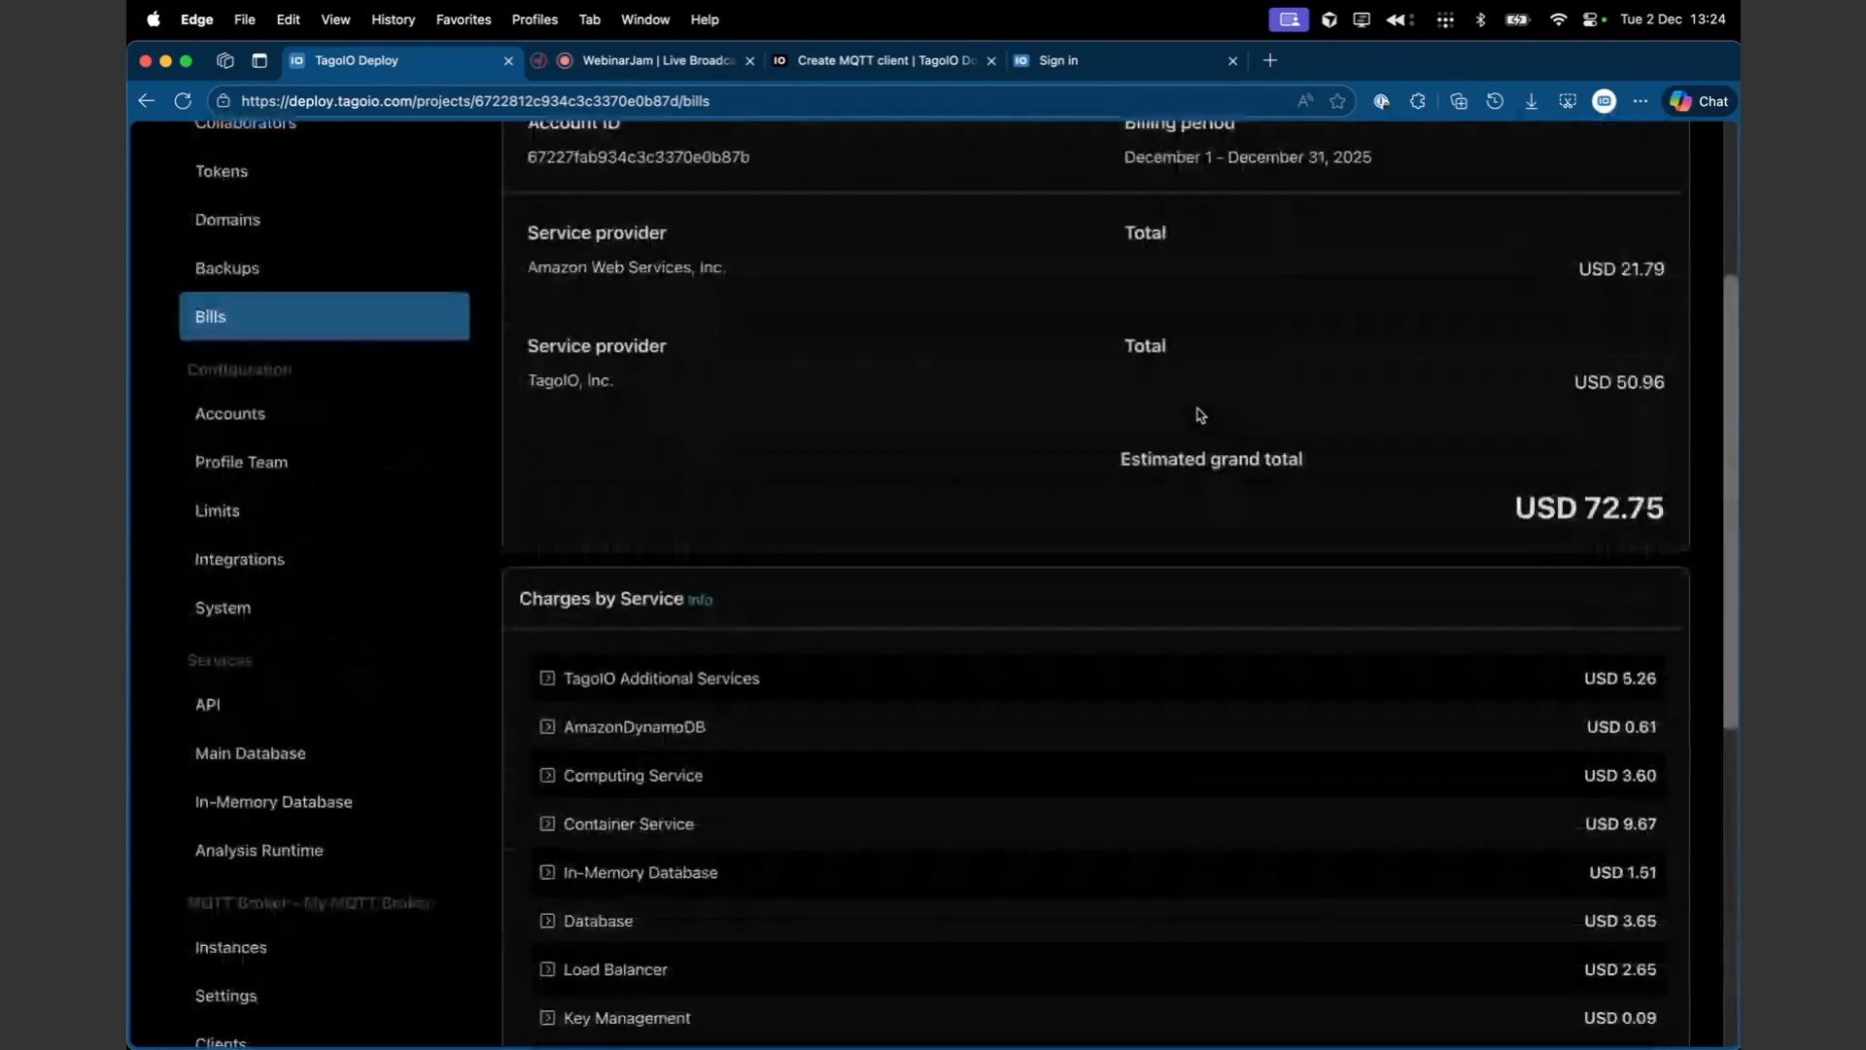
scroll(1201, 415, "up", 5)
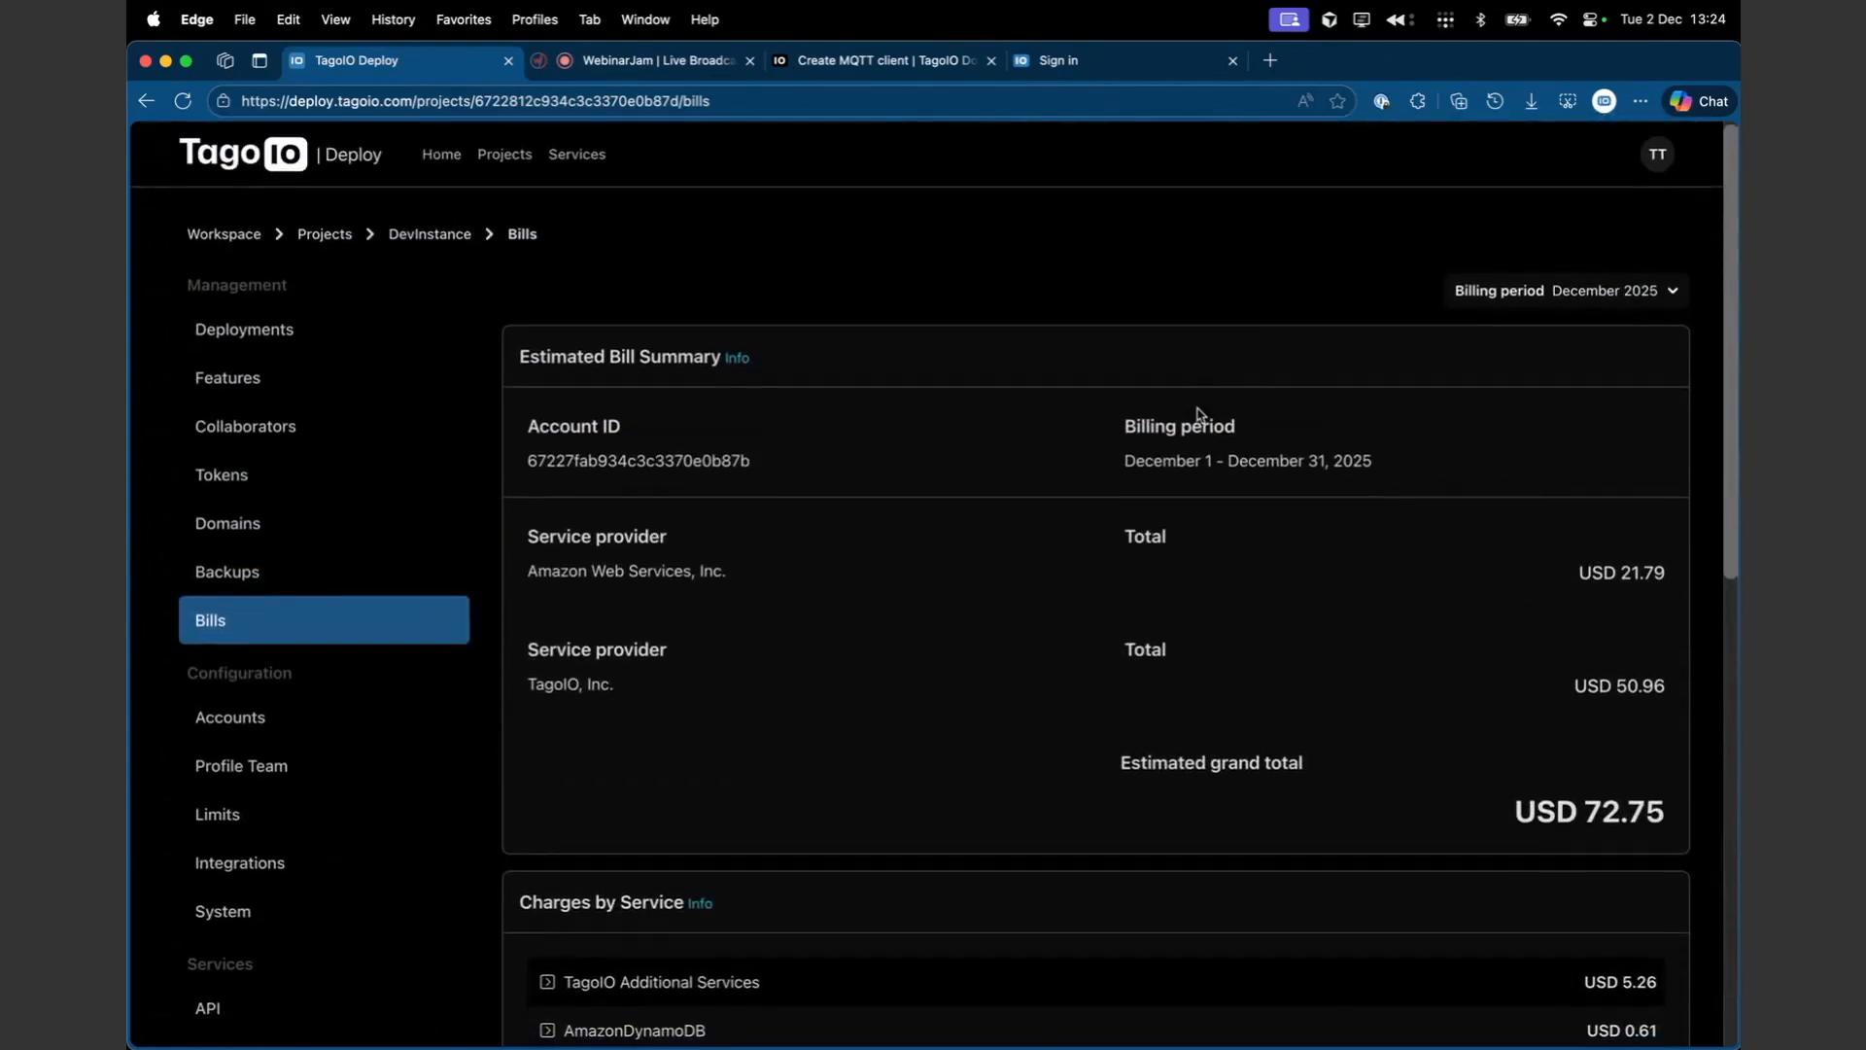